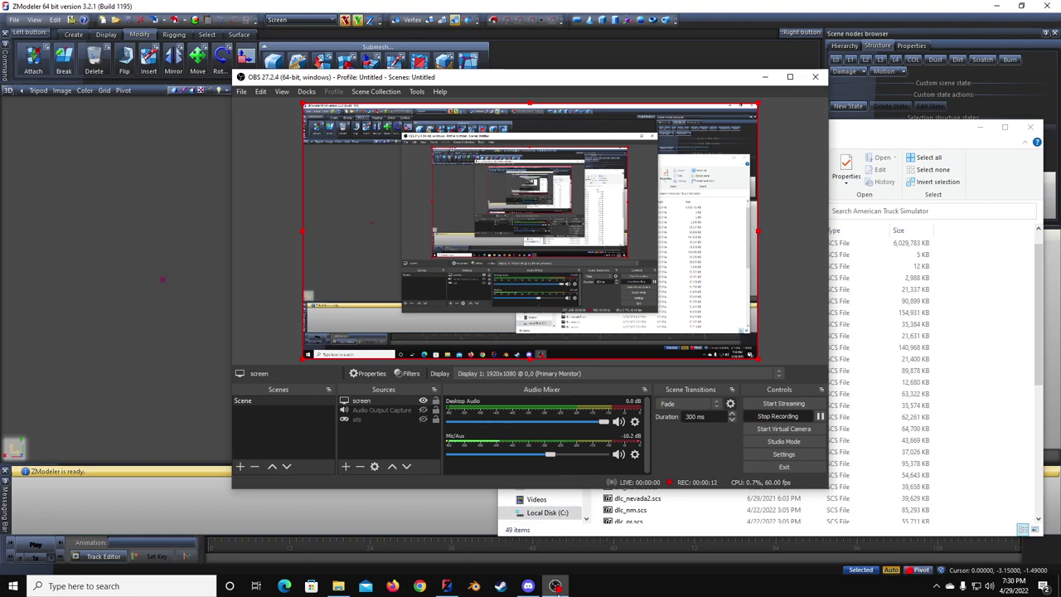
Step: Locate scs_extractor.exe among the files of the American Truck Simulator installation folder
{"action": "left_click", "coordinate": [556, 586]}
{"action": "scroll", "coordinate": [684, 348], "scroll_direction": "down", "scroll_amount": 8}
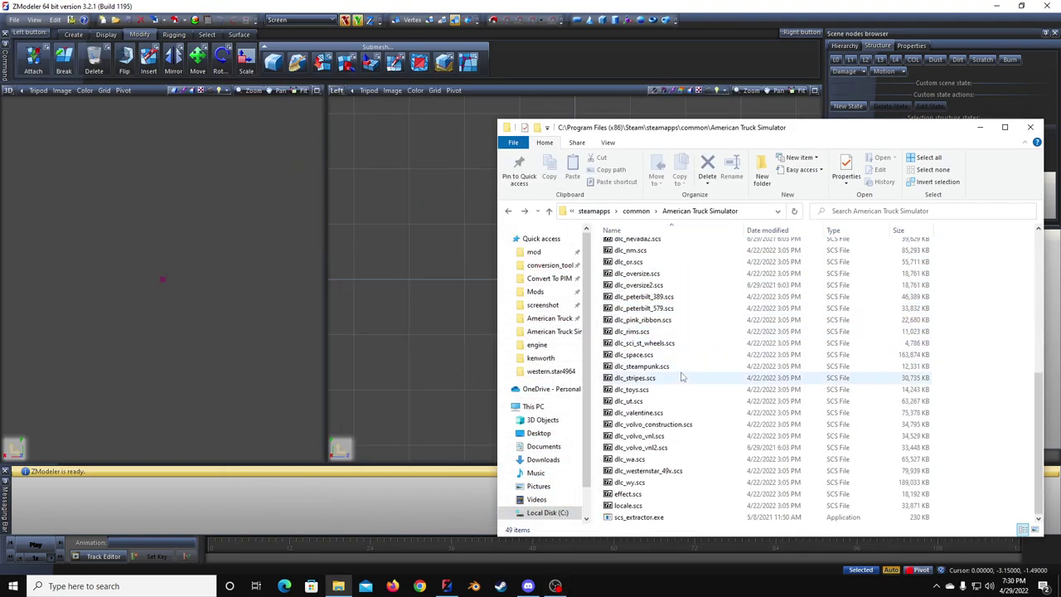
{"action": "left_click", "coordinate": [639, 517]}
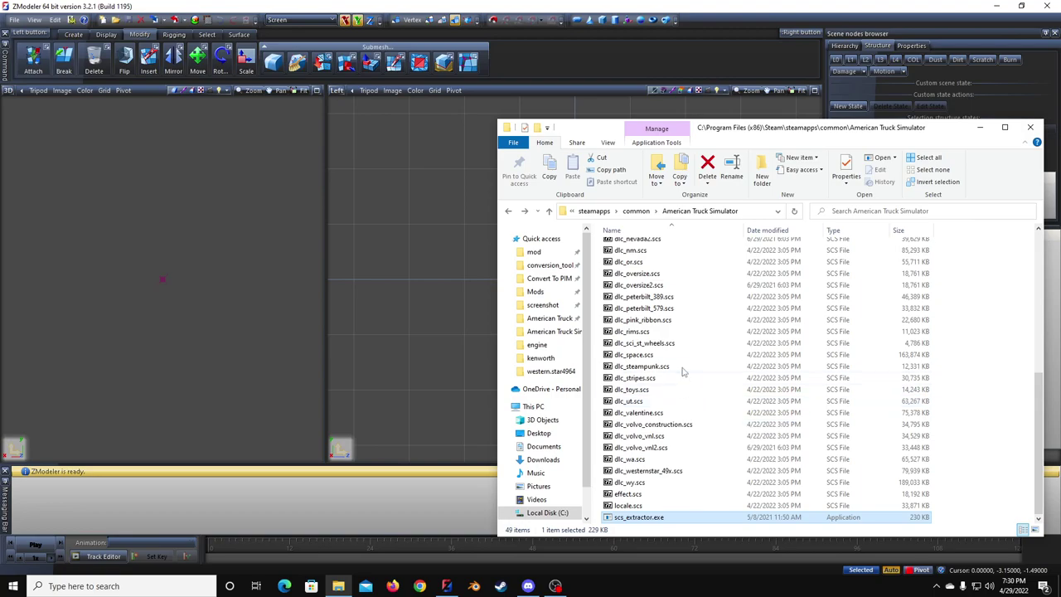
{"action": "scroll", "coordinate": [639, 482], "scroll_direction": "up", "scroll_amount": 8}
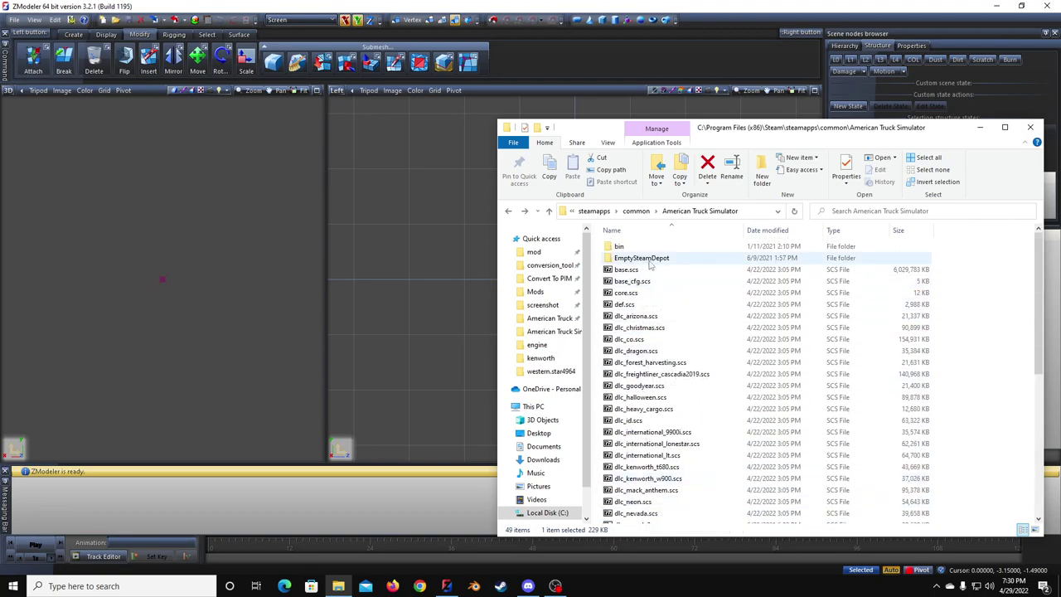
{"action": "scroll", "coordinate": [647, 276], "scroll_direction": "down", "scroll_amount": 8}
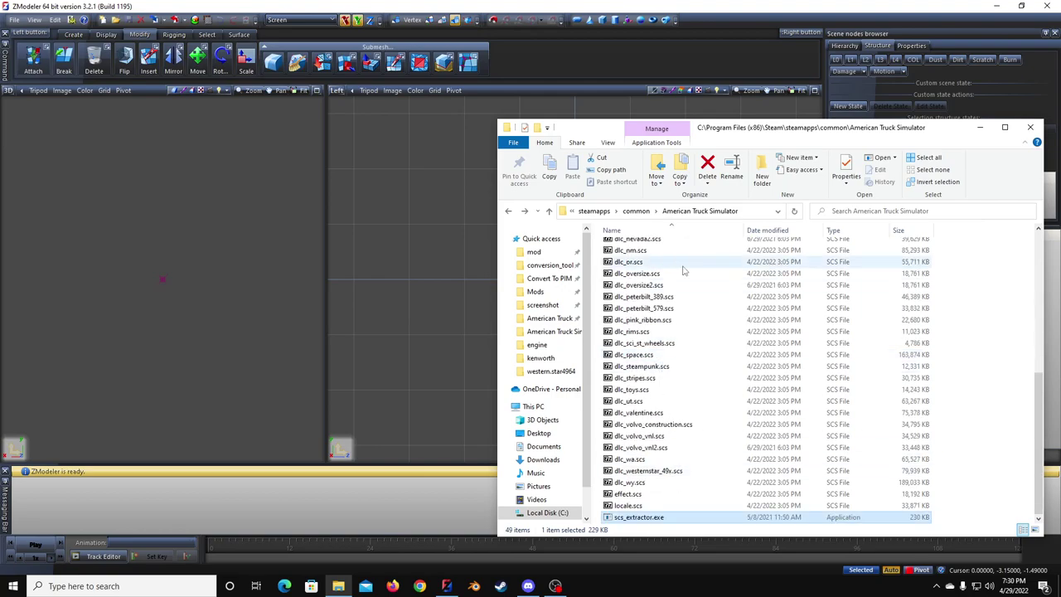
{"action": "left_click", "coordinate": [752, 213]}
{"action": "left_click", "coordinate": [731, 322]}
{"action": "left_click", "coordinate": [645, 517]}
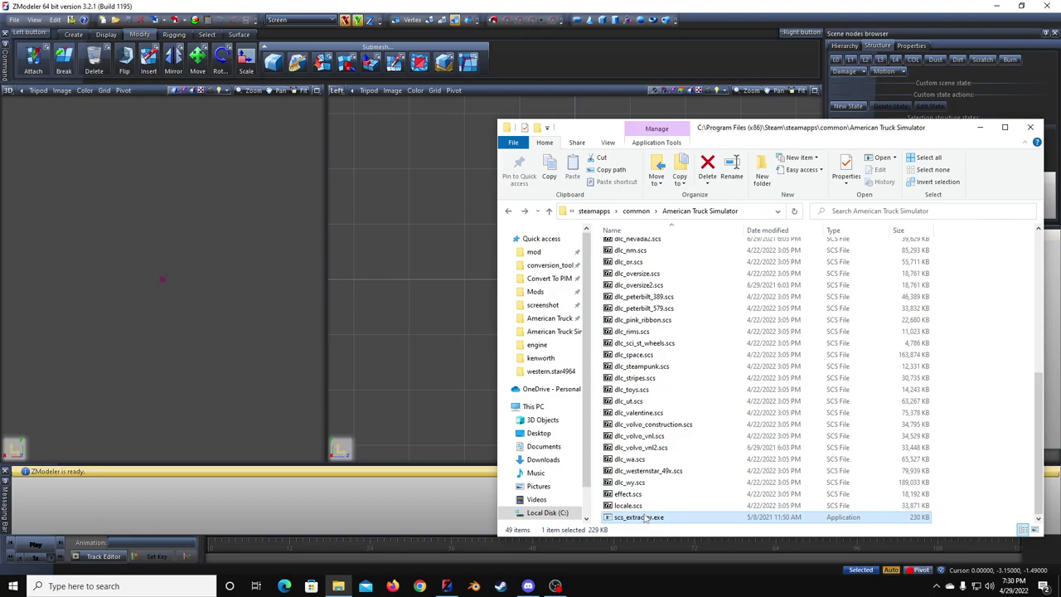
Step: Create a folder in the American Truck Simulator directory named dlc_international_9900i, copying the name of the matching .scs file
{"action": "scroll", "coordinate": [651, 497], "scroll_direction": "up", "scroll_amount": 9}
{"action": "left_click", "coordinate": [663, 432]}
{"action": "left_click", "coordinate": [668, 431]}
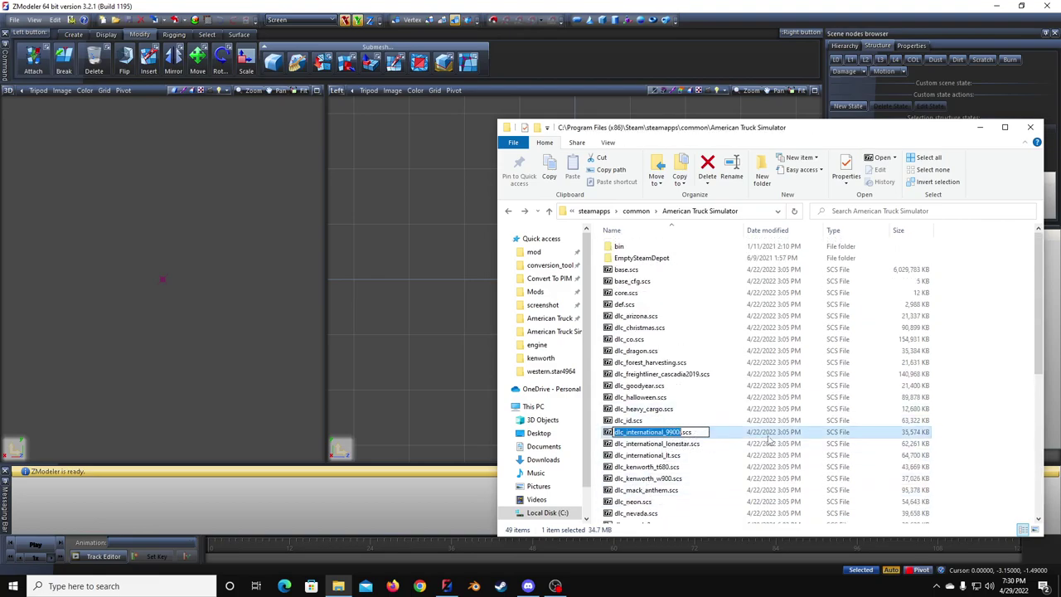
{"action": "left_click", "coordinate": [951, 427]}
{"action": "right_click", "coordinate": [949, 428]}
{"action": "mouse_move", "coordinate": [971, 398]}
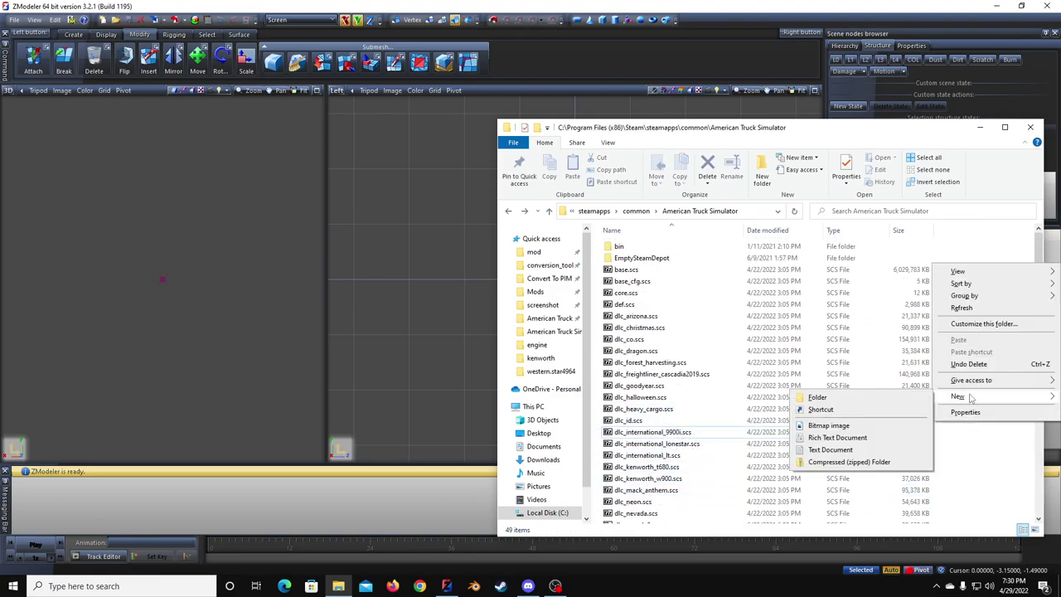
{"action": "left_click", "coordinate": [819, 397]}
{"action": "type", "text": "dlc_international_9900i"}
{"action": "key", "text": "Return"}
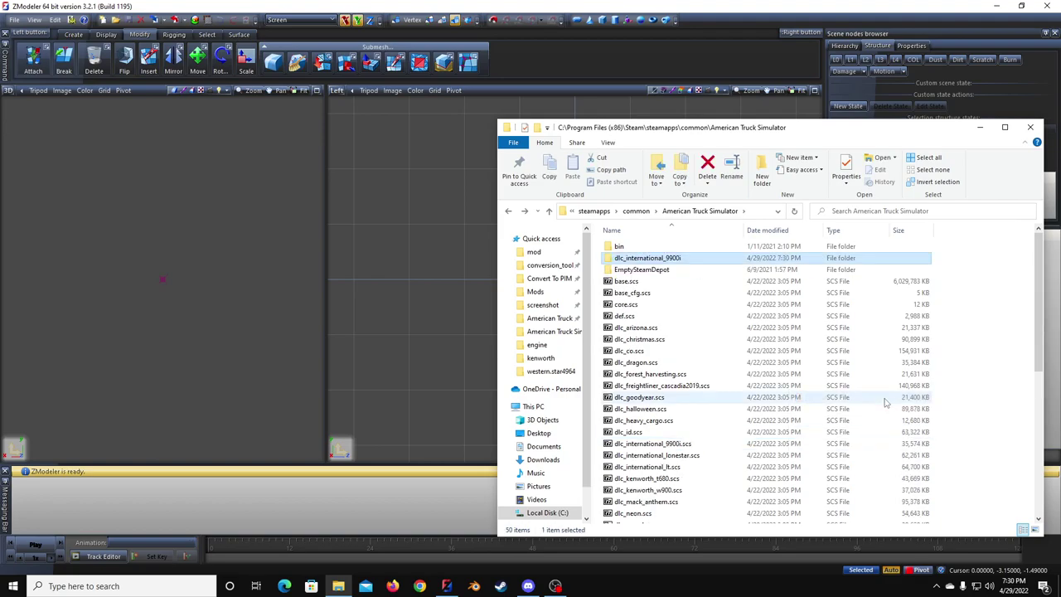
Step: Rename the new dlc_international_9900i folder to Dump international_9900i
{"action": "left_click", "coordinate": [627, 260]}
{"action": "left_click", "coordinate": [628, 259]}
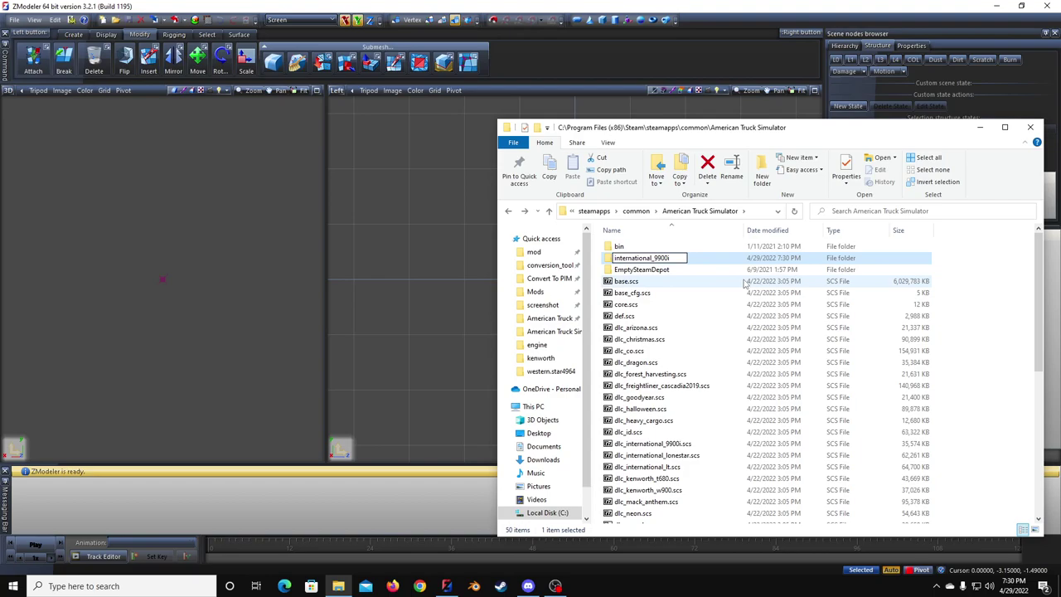
{"action": "key", "text": "Return"}
{"action": "scroll", "coordinate": [705, 313], "scroll_direction": "down", "scroll_amount": 8}
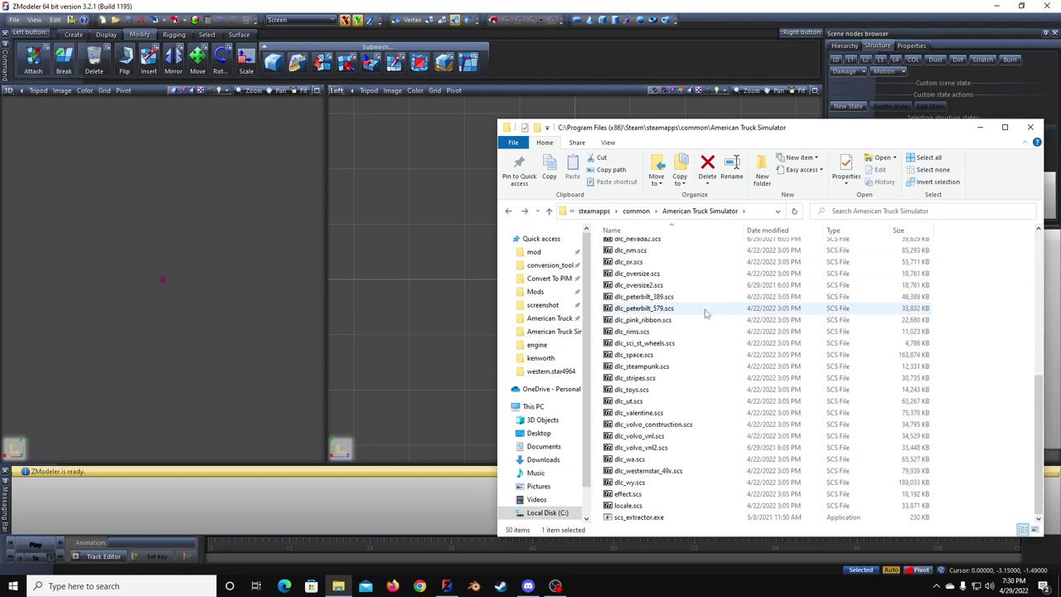
{"action": "scroll", "coordinate": [676, 432], "scroll_direction": "up", "scroll_amount": 8}
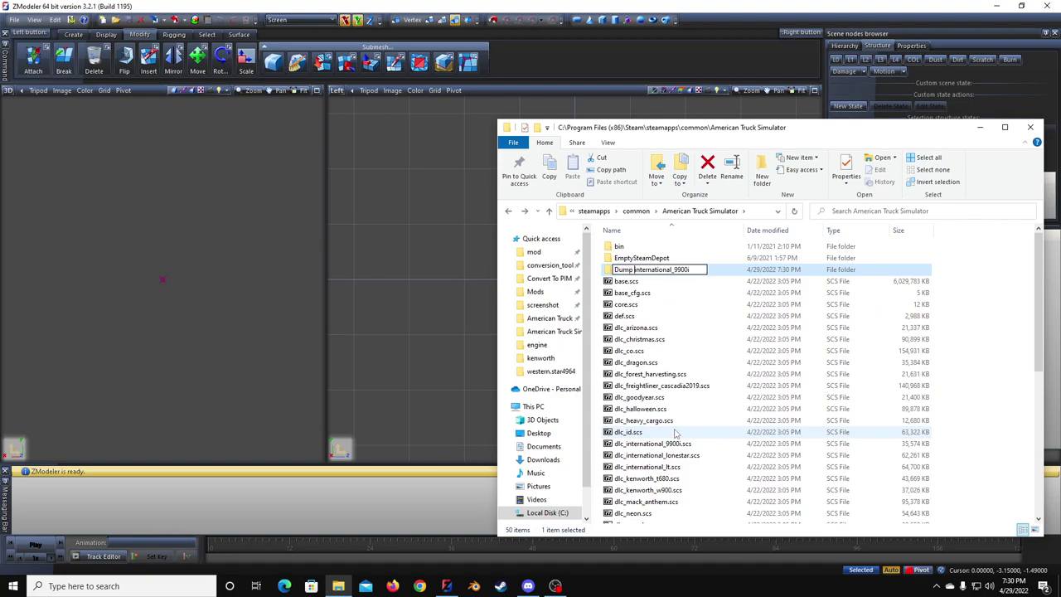
{"action": "key", "text": "Return"}
Step: Copy dlc_international_9900i.scs and scs_extractor.exe into the Dump international_9900i folder
{"action": "scroll", "coordinate": [675, 431], "scroll_direction": "down", "scroll_amount": 8}
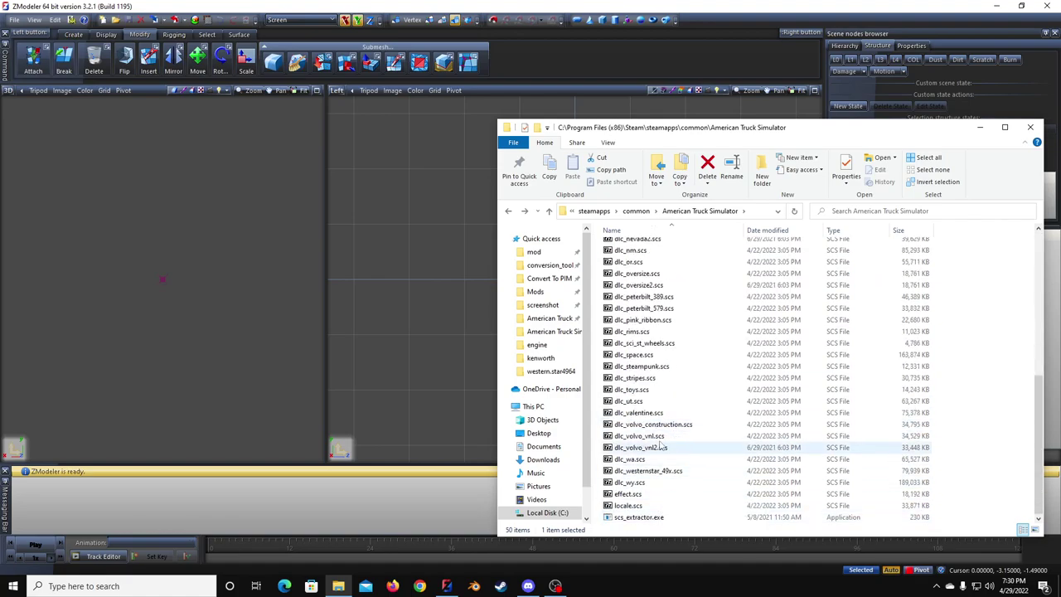
{"action": "scroll", "coordinate": [655, 305], "scroll_direction": "up", "scroll_amount": 4}
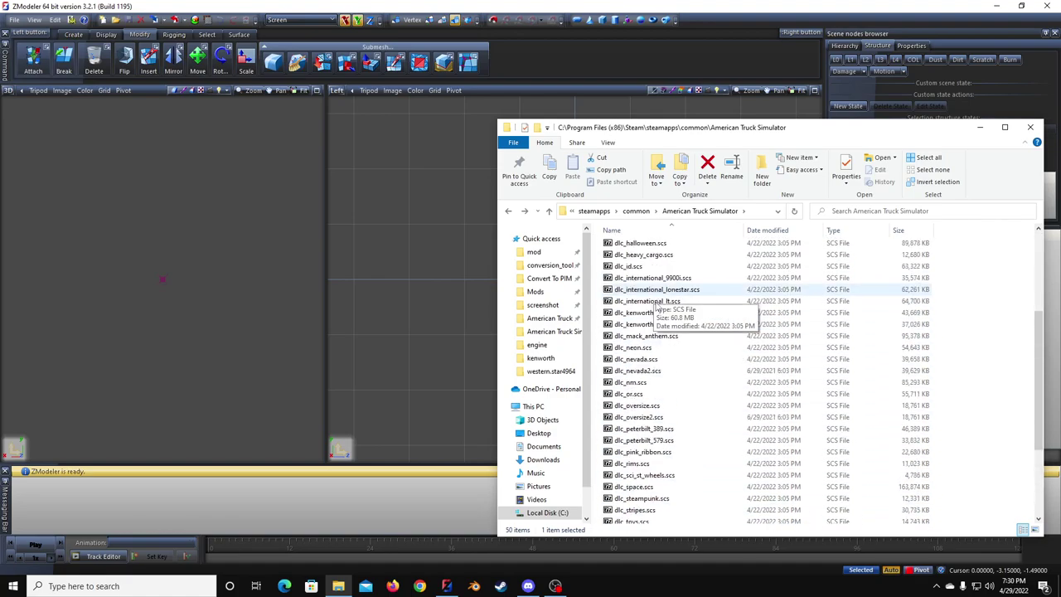
{"action": "left_click", "coordinate": [652, 278]}
{"action": "scroll", "coordinate": [672, 438], "scroll_direction": "up", "scroll_amount": 1}
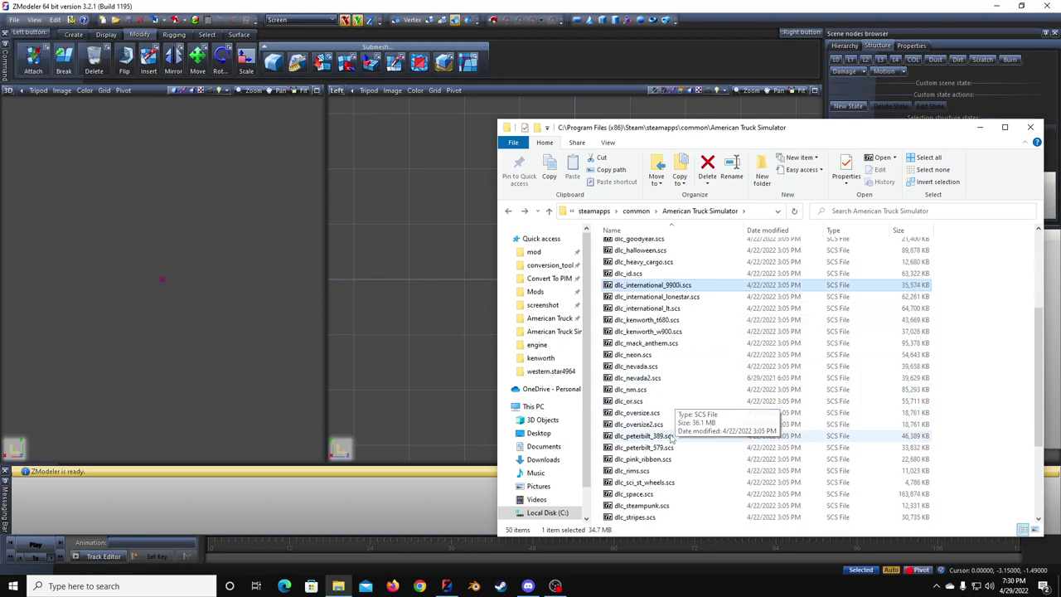
{"action": "scroll", "coordinate": [672, 437], "scroll_direction": "down", "scroll_amount": 4}
{"action": "left_click", "coordinate": [651, 517], "text": "ctrl"}
{"action": "scroll", "coordinate": [655, 489], "scroll_direction": "up", "scroll_amount": 9}
{"action": "key", "text": "ctrl+c"}
{"action": "double_click", "coordinate": [670, 257]}
{"action": "key", "text": "ctrl+v"}
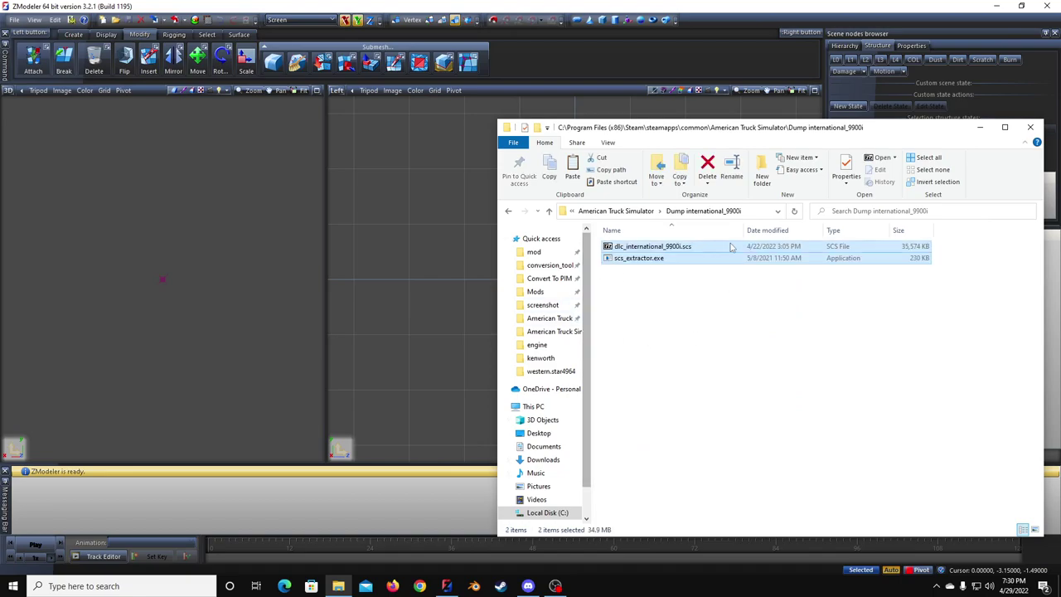
Step: Extract the copied dlc_international_9900i.scs with the scs_extractor.exe in the same folder
{"action": "left_click", "coordinate": [680, 258]}
{"action": "left_click", "coordinate": [684, 247]}
{"action": "left_click_drag", "start_coordinate": [685, 247], "coordinate": [680, 264]}
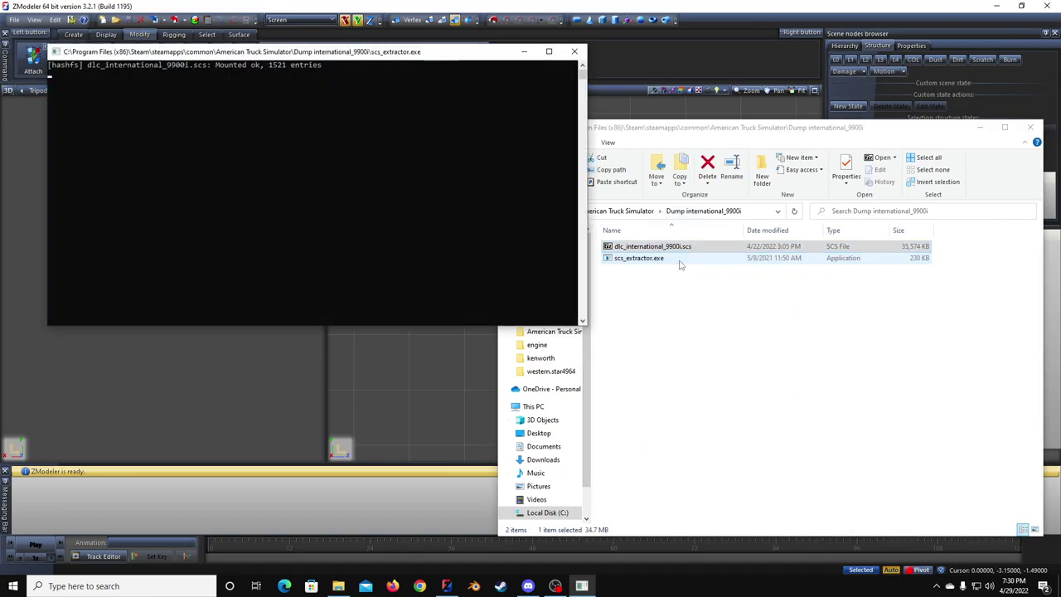
Step: Open Downloads in a separate File Explorer window and extract Missing.zip with 7-Zip into its own Missing folder
{"action": "key", "text": "super+e"}
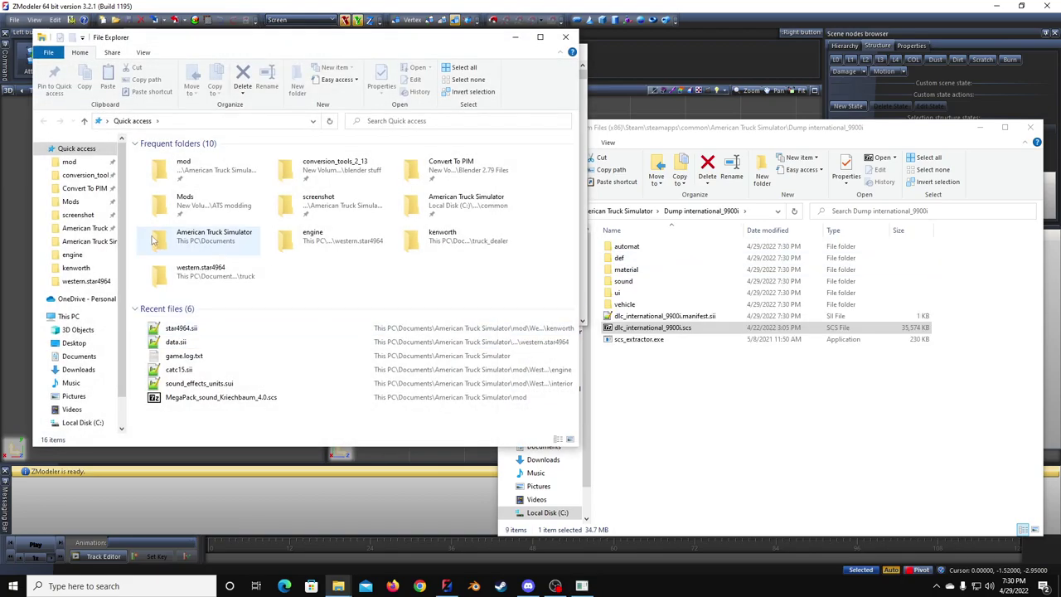
{"action": "left_click", "coordinate": [78, 369]}
{"action": "left_click", "coordinate": [209, 156]}
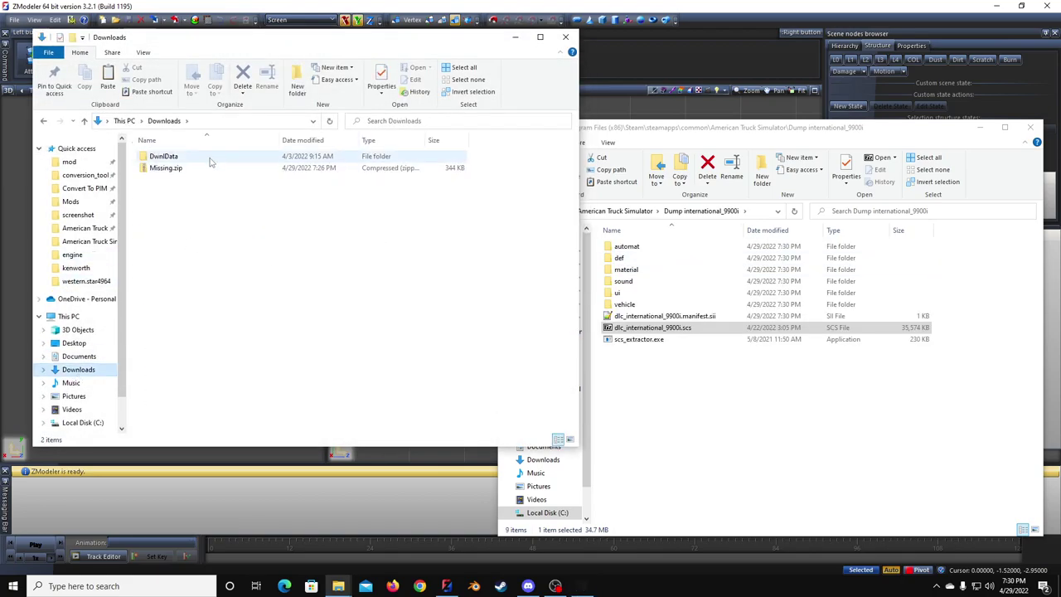
{"action": "right_click", "coordinate": [201, 169]}
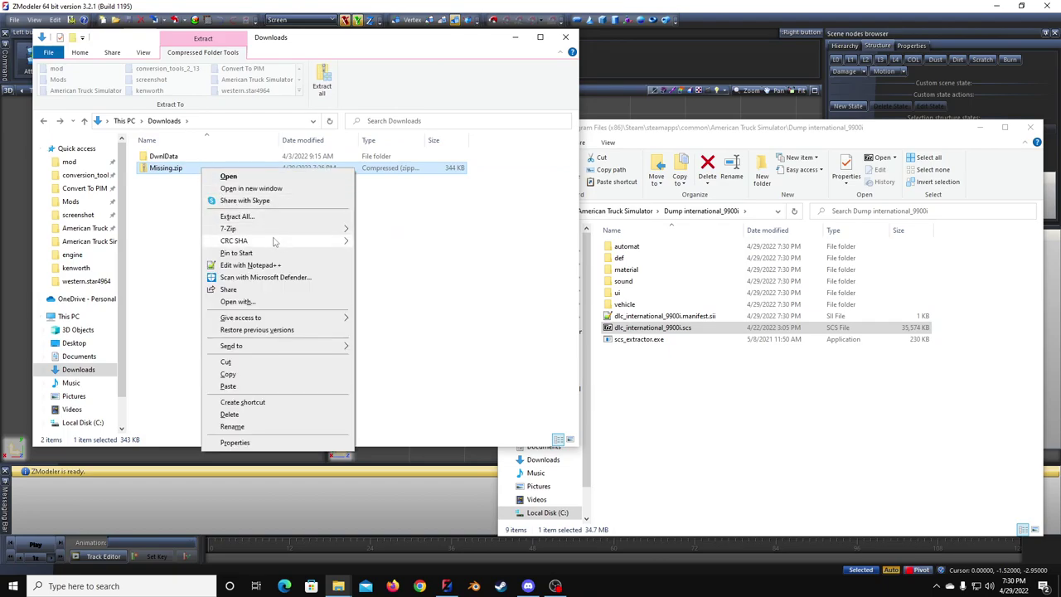
{"action": "mouse_move", "coordinate": [282, 238]}
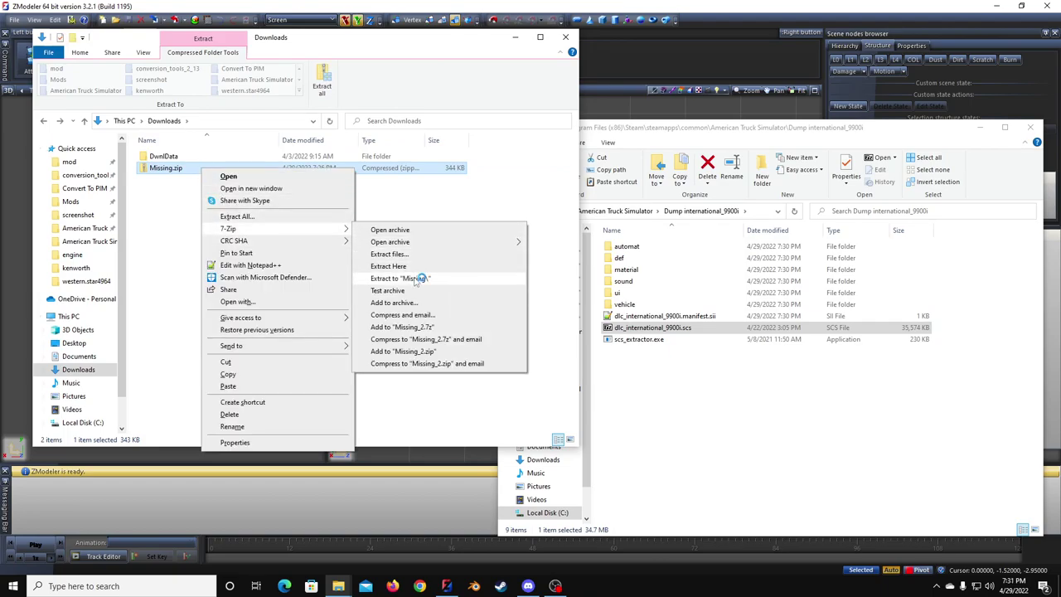
{"action": "left_click", "coordinate": [414, 279]}
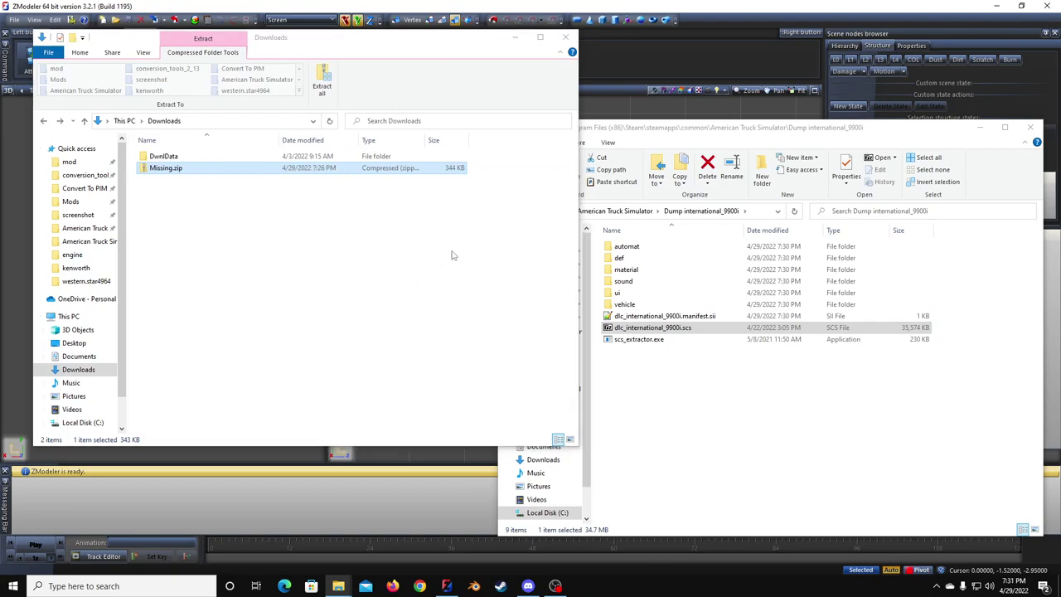
Step: Delete Missing.zip from Downloads and copy the material and vehicle folders inside the extracted Missing folder
{"action": "double_click", "coordinate": [165, 169]}
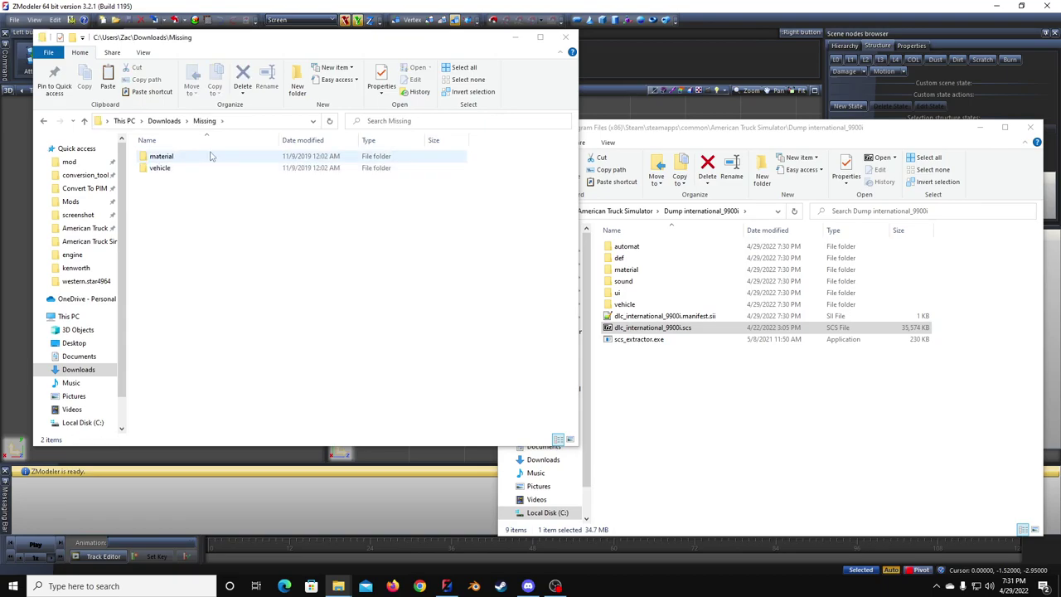
{"action": "key", "text": "alt+Left"}
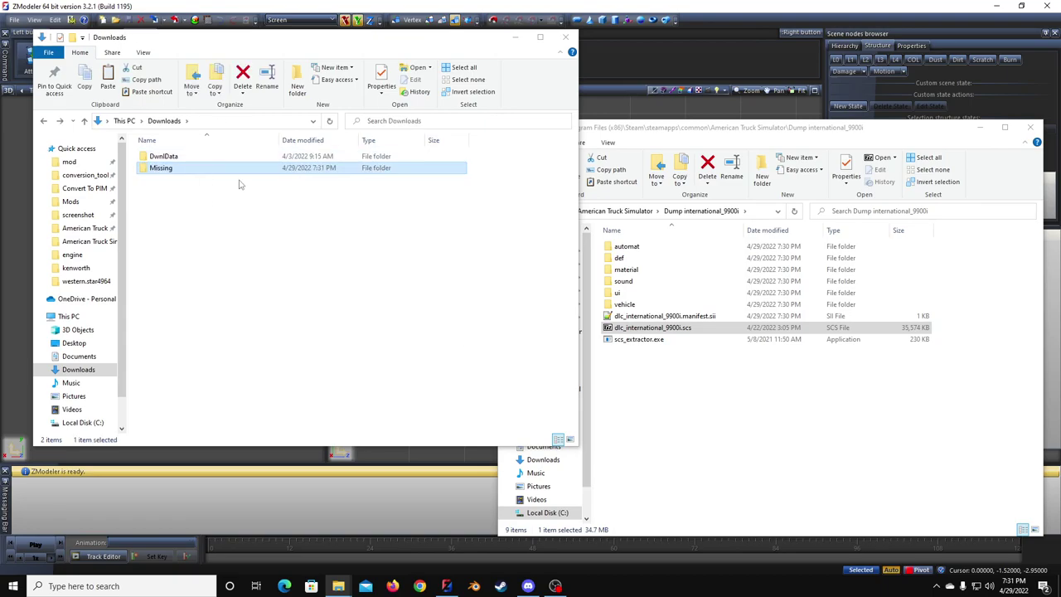
{"action": "key", "text": "Return"}
{"action": "left_click_drag", "start_coordinate": [155, 225], "coordinate": [304, 149]}
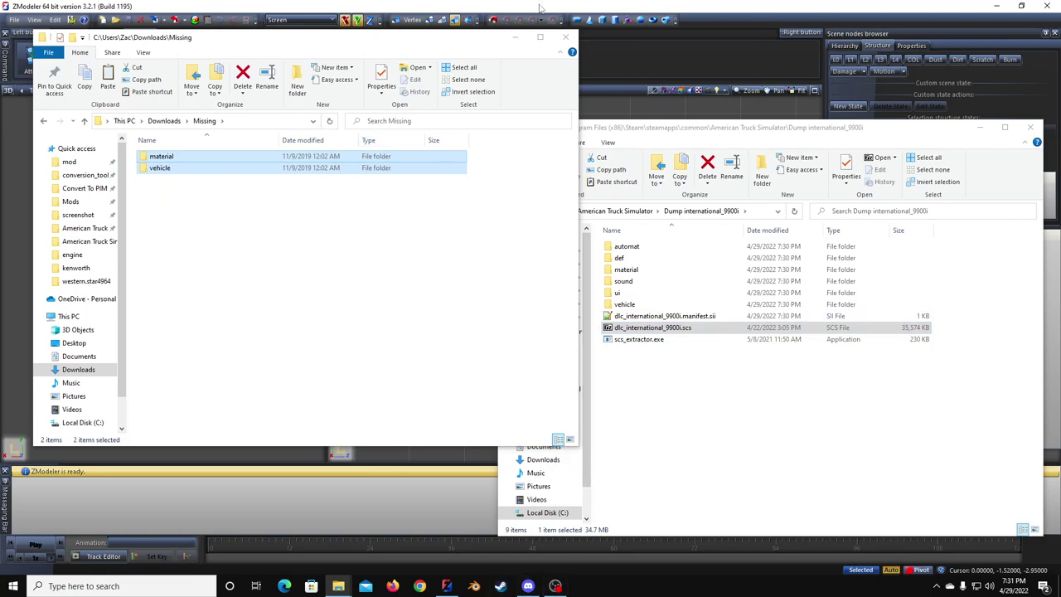
{"action": "left_click_drag", "start_coordinate": [487, 45], "coordinate": [453, 82]}
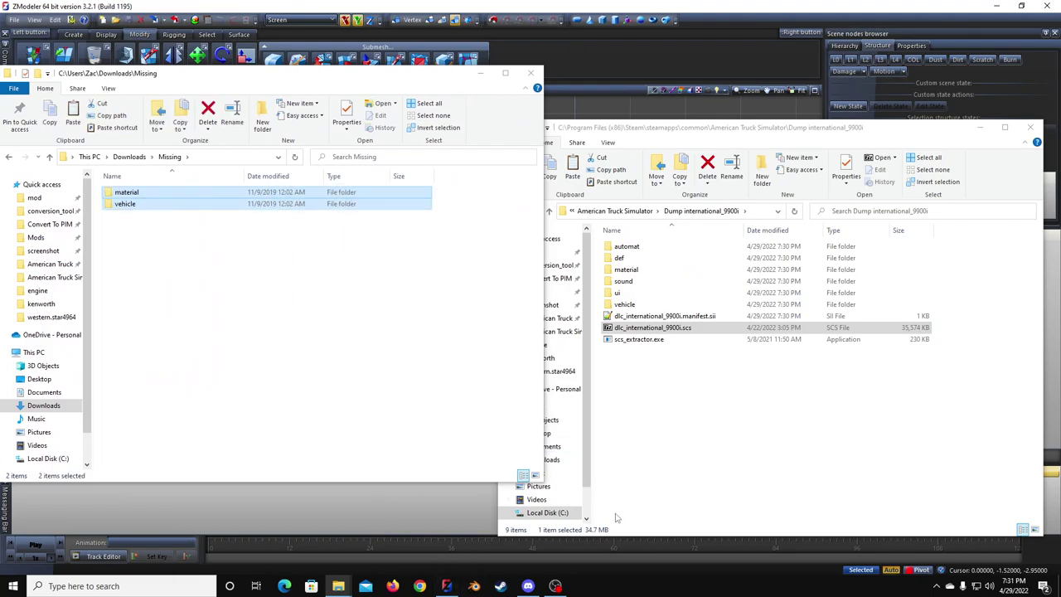
{"action": "left_click", "coordinate": [556, 586]}
{"action": "left_click", "coordinate": [555, 586]}
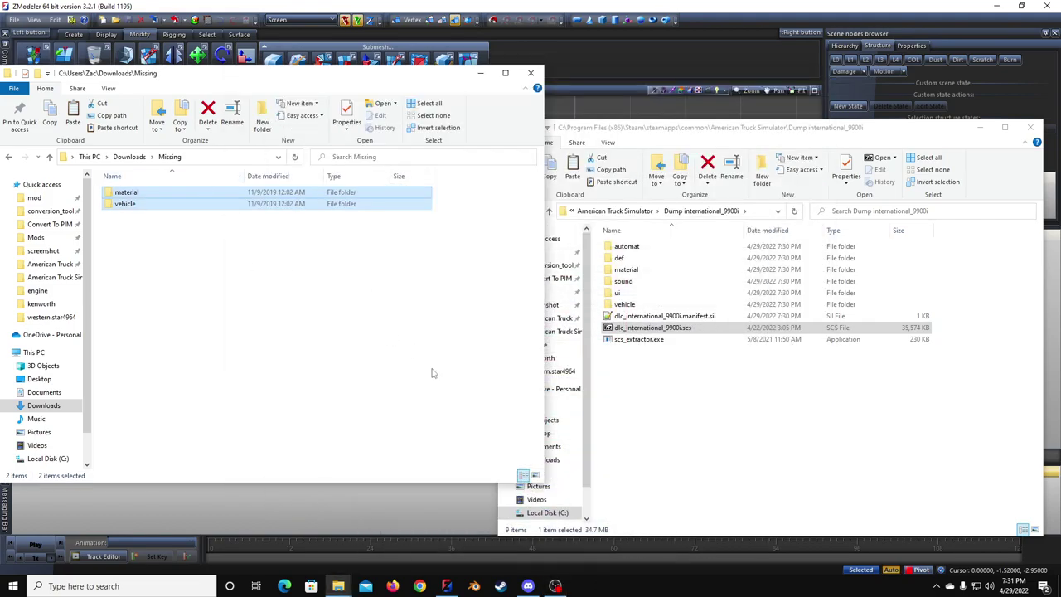
Step: Delete the dlc_international_9900i.scs archive from the Dump international_9900i folder
{"action": "left_click", "coordinate": [729, 409]}
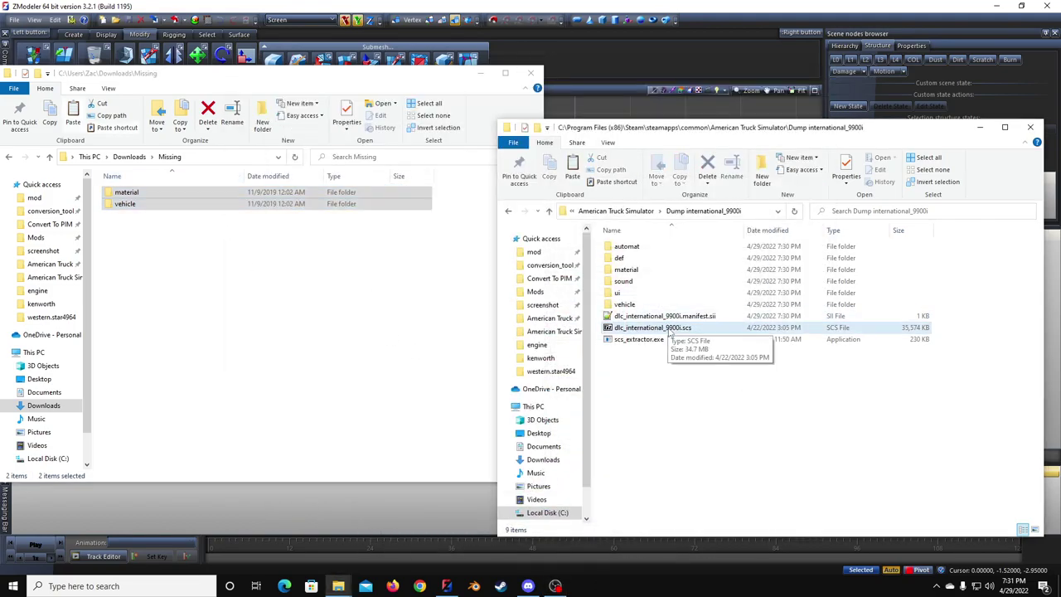
{"action": "left_click", "coordinate": [719, 328]}
{"action": "key", "text": "Delete"}
Step: Check dlc_international_9900i.manifest.sii in Notepad++, and delete it together with scs_extractor.exe from the dump folder
{"action": "left_click", "coordinate": [722, 316]}
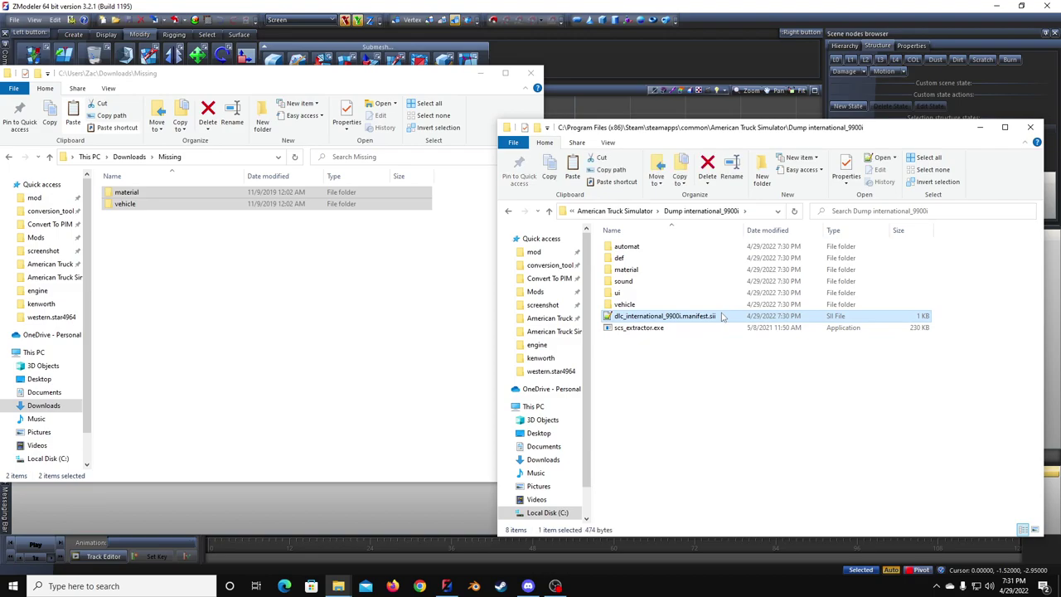
{"action": "double_click", "coordinate": [722, 315]}
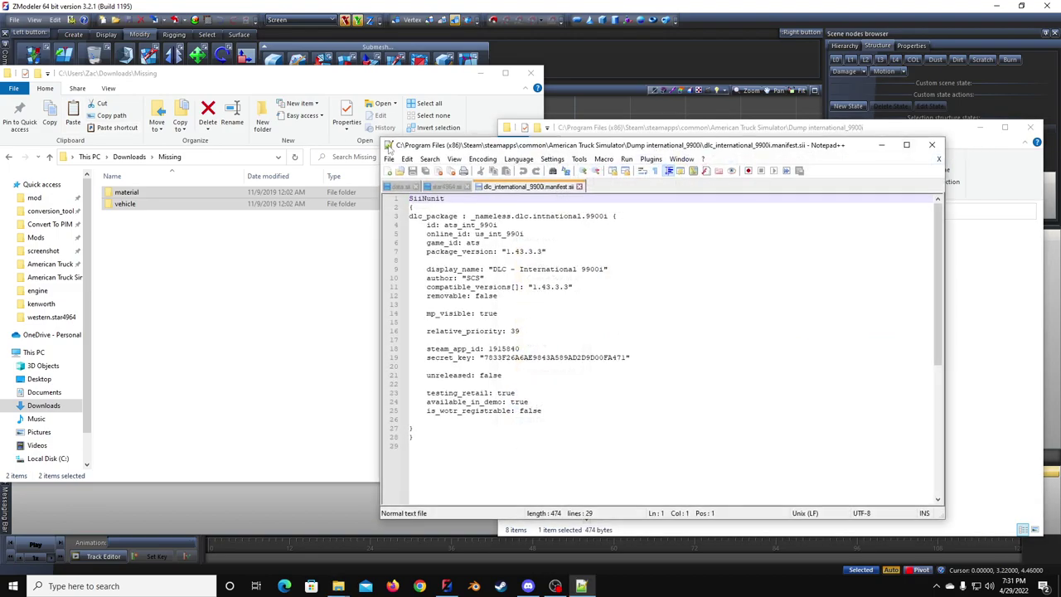
{"action": "left_click", "coordinate": [452, 170]}
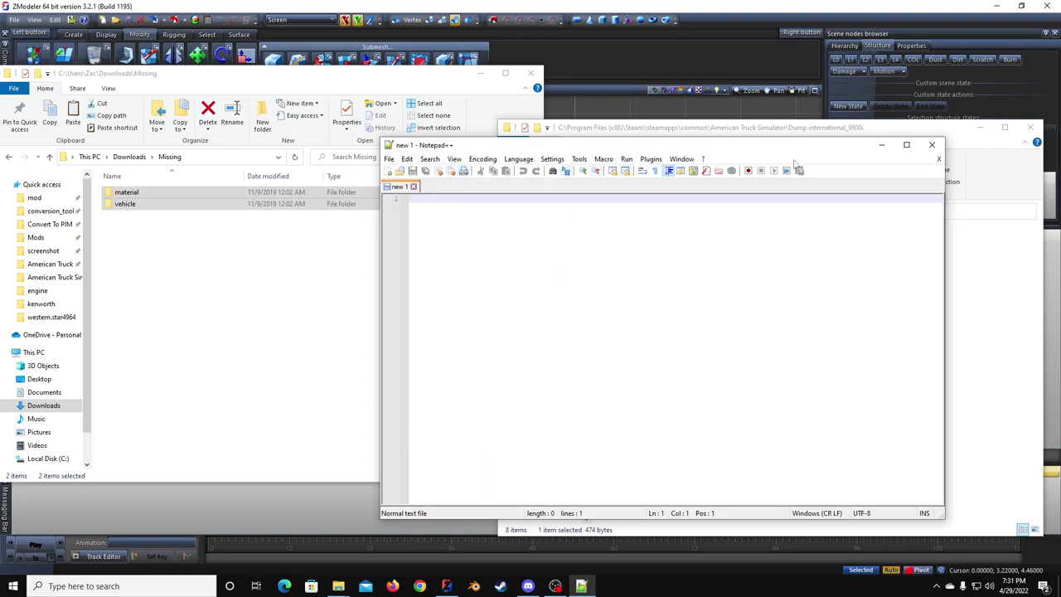
{"action": "left_click", "coordinate": [931, 146]}
{"action": "key", "text": "Delete"}
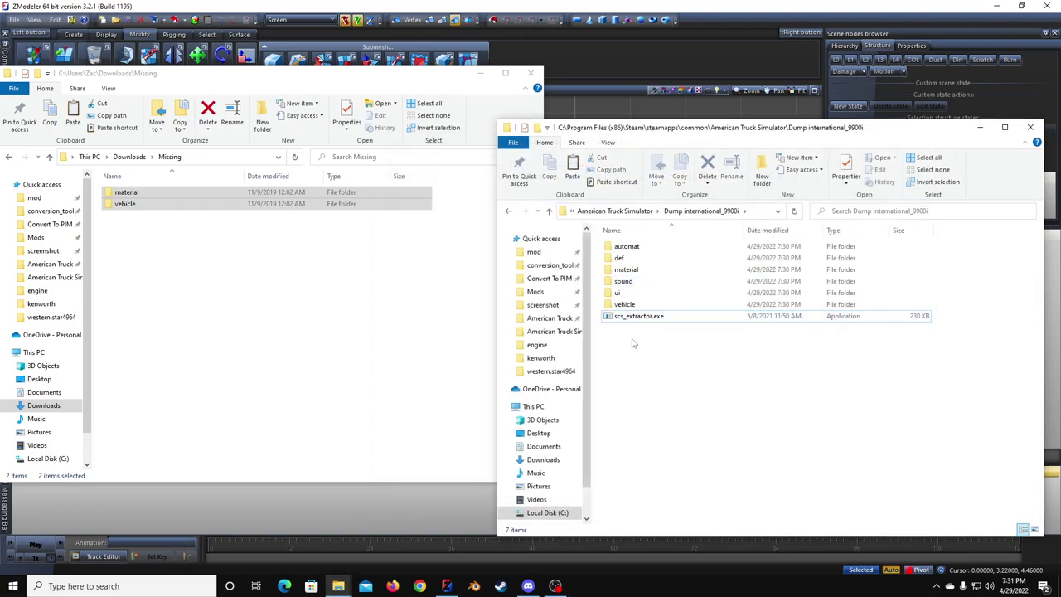
{"action": "left_click_drag", "start_coordinate": [668, 329], "coordinate": [691, 324]}
{"action": "key", "text": "Delete"}
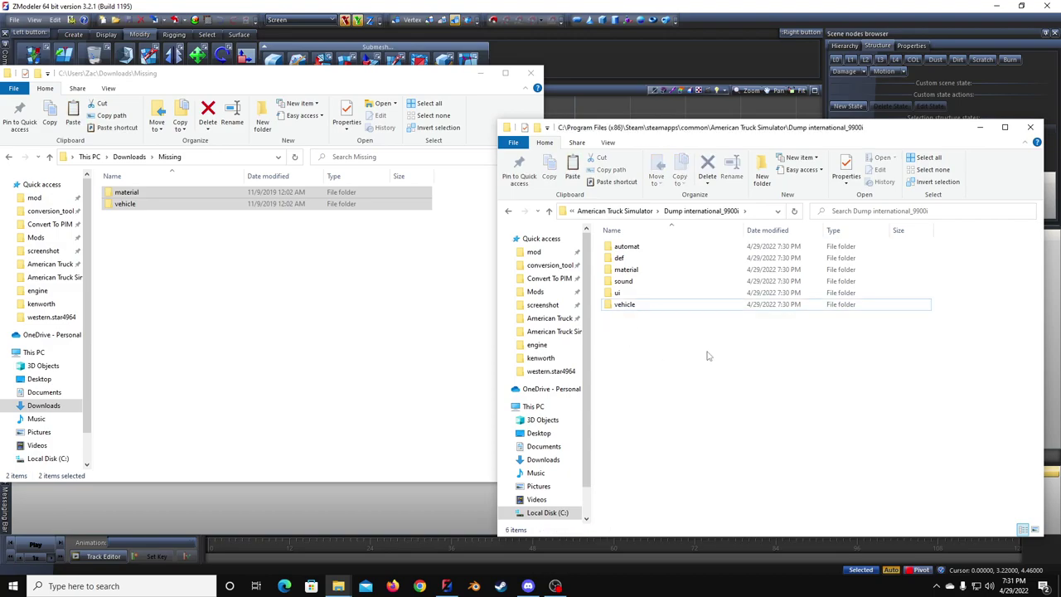
Step: Paste the copied material and vehicle folders into Dump international_9900i, merging them with the existing ones
{"action": "left_click", "coordinate": [325, 73]}
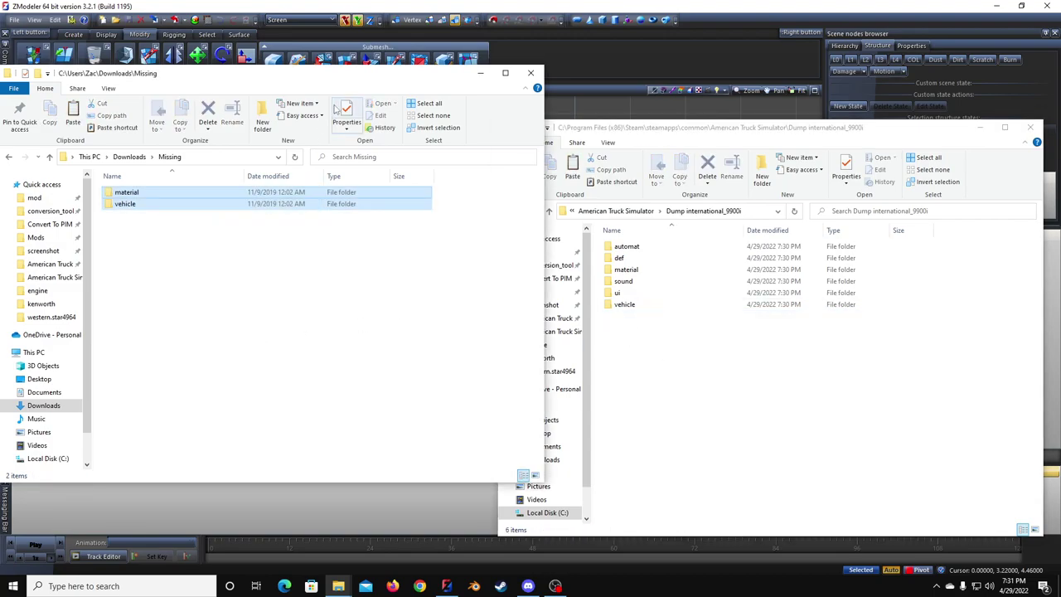
{"action": "left_click", "coordinate": [782, 460]}
{"action": "key", "text": "ctrl+v"}
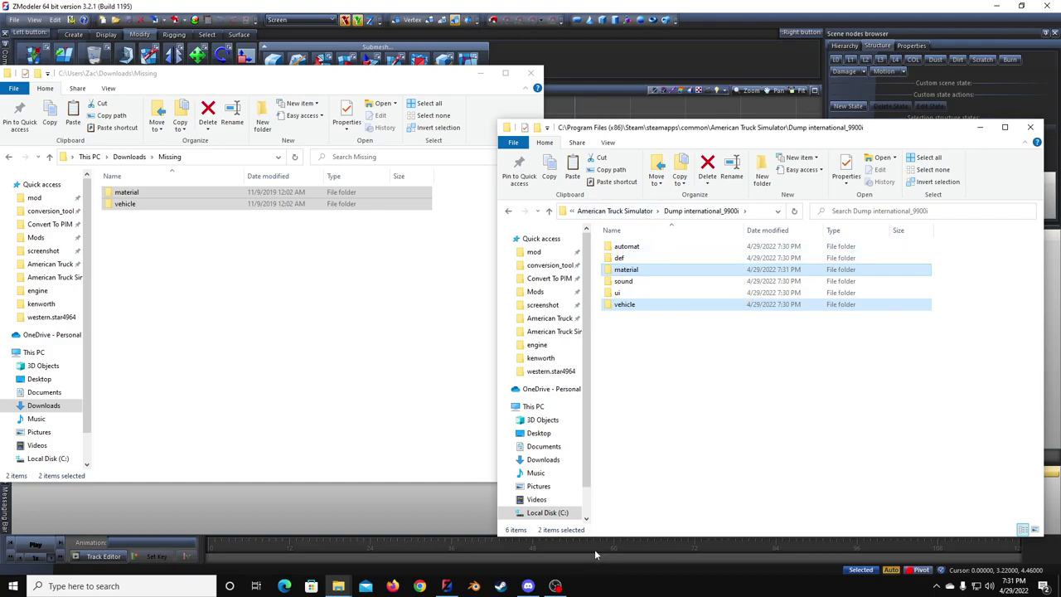
Step: Close the Missing folder's window and move the Dump international_9900i folder from American Truck Simulator to the Desktop
{"action": "left_click", "coordinate": [248, 332]}
{"action": "left_click", "coordinate": [128, 156]}
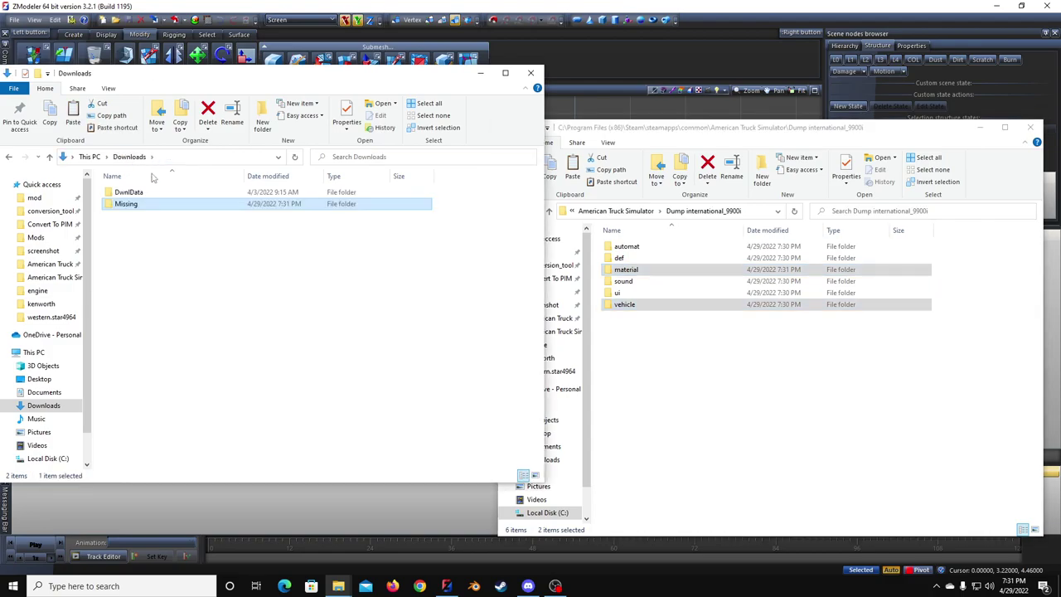
{"action": "left_click", "coordinate": [533, 74]}
{"action": "left_click", "coordinate": [618, 211]}
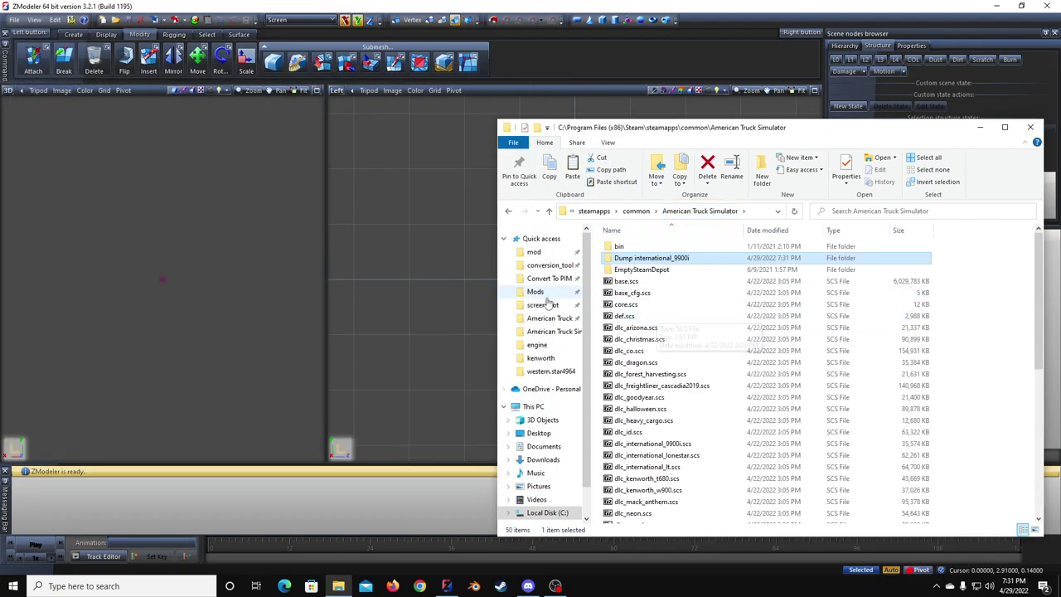
{"action": "left_click_drag", "start_coordinate": [644, 257], "coordinate": [541, 433]}
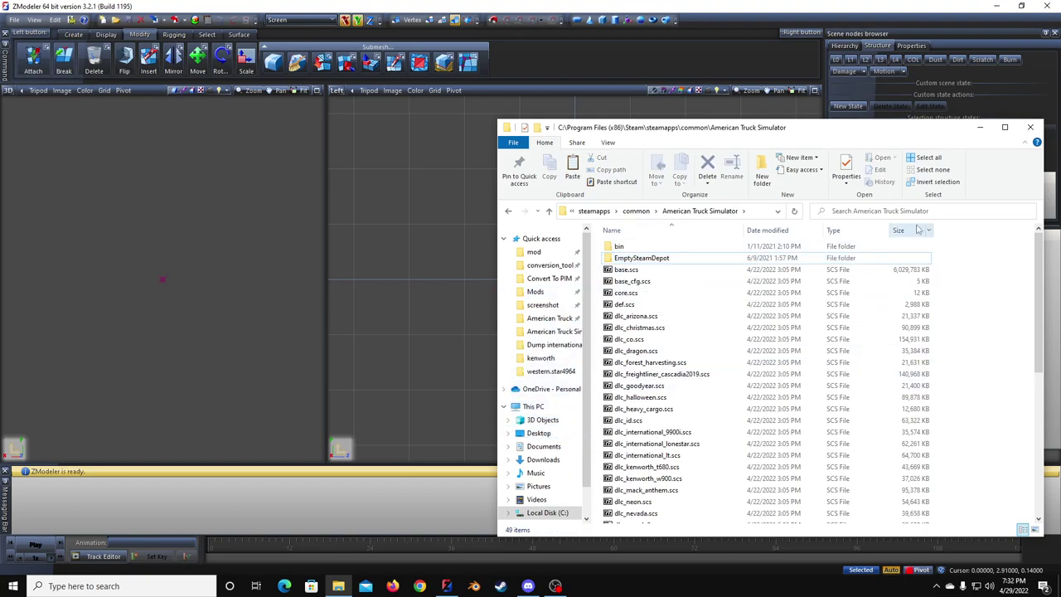
{"action": "left_click", "coordinate": [555, 586]}
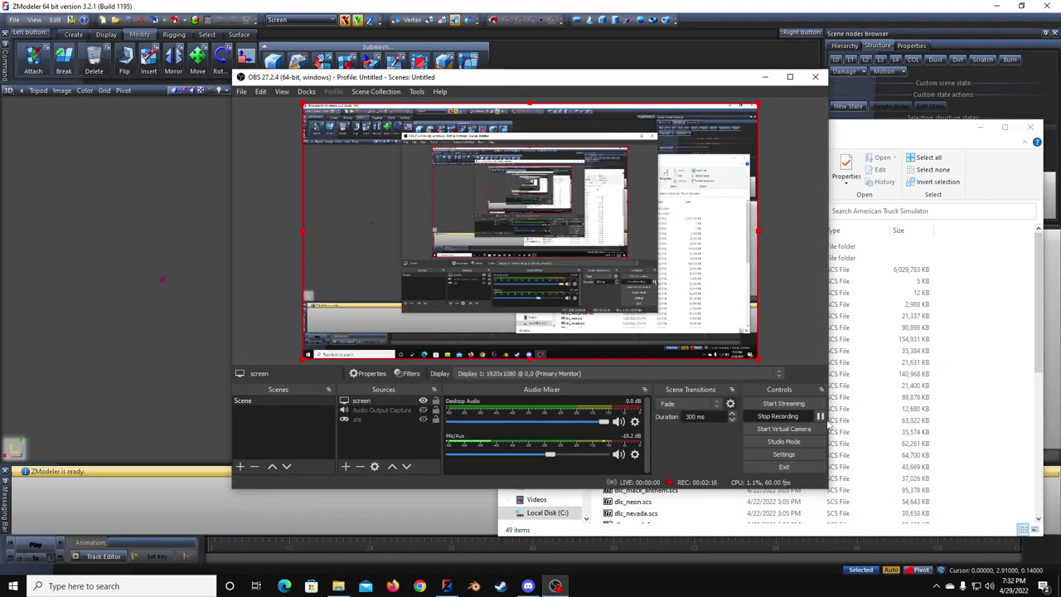
{"action": "left_click", "coordinate": [821, 417]}
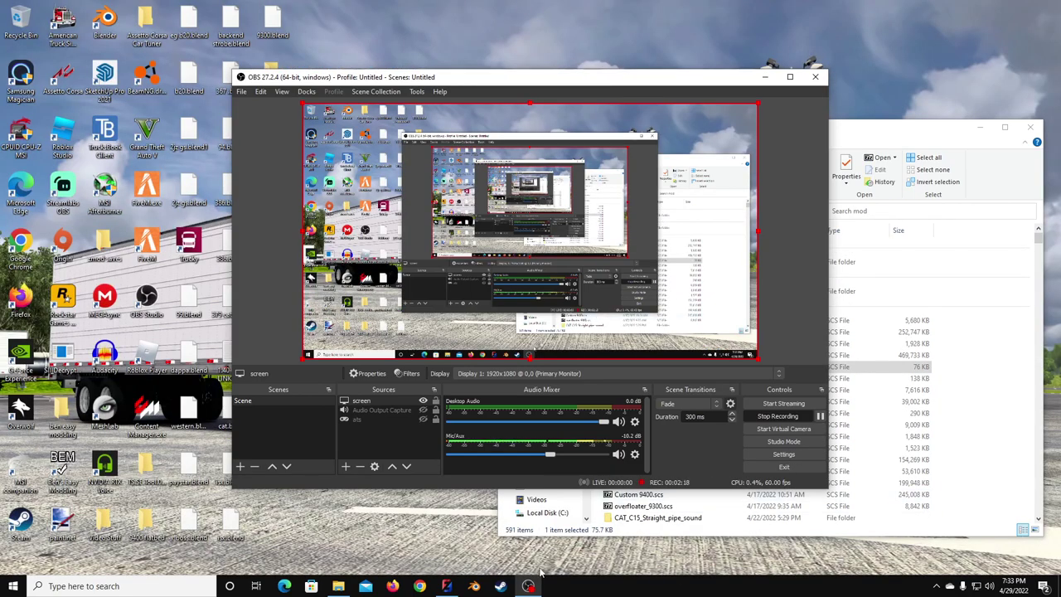
{"action": "left_click", "coordinate": [530, 585]}
Step: Move the peterbilt_367_zac folder from the American Truck Simulator mod folder to the Desktop and close File Explorer
{"action": "scroll", "coordinate": [686, 341], "scroll_direction": "down", "scroll_amount": 4}
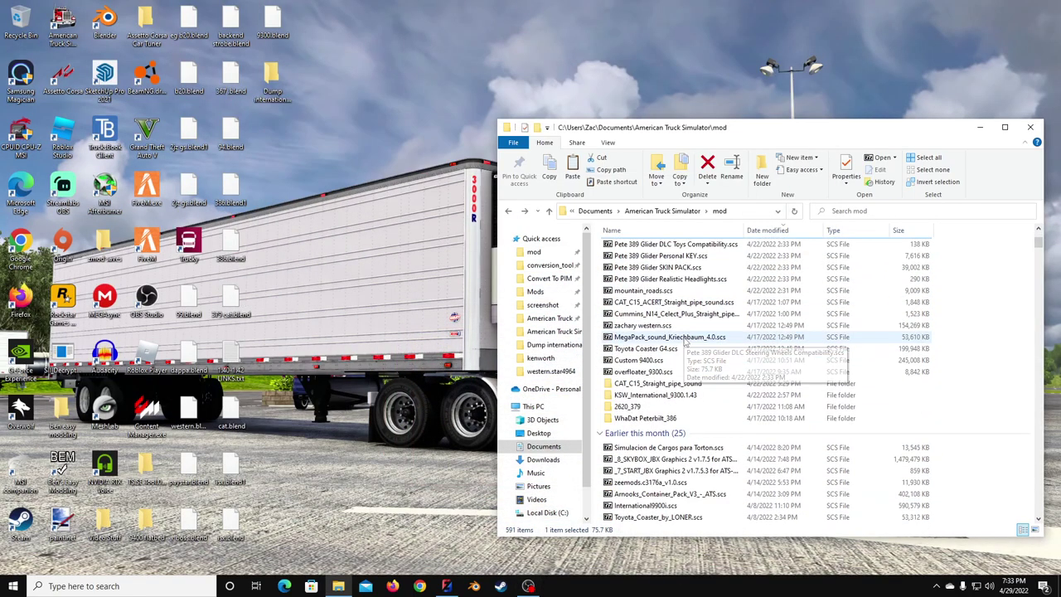
{"action": "scroll", "coordinate": [687, 336], "scroll_direction": "down", "scroll_amount": 1}
{"action": "scroll", "coordinate": [688, 323], "scroll_direction": "up", "scroll_amount": 1}
{"action": "scroll", "coordinate": [691, 299], "scroll_direction": "down", "scroll_amount": 1}
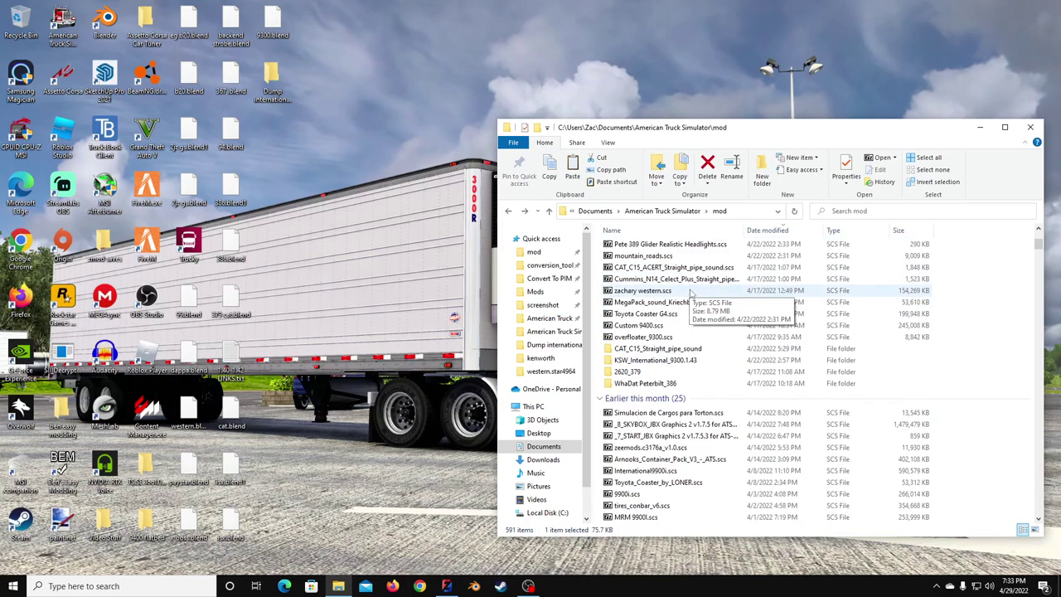
{"action": "scroll", "coordinate": [691, 295], "scroll_direction": "down", "scroll_amount": 1}
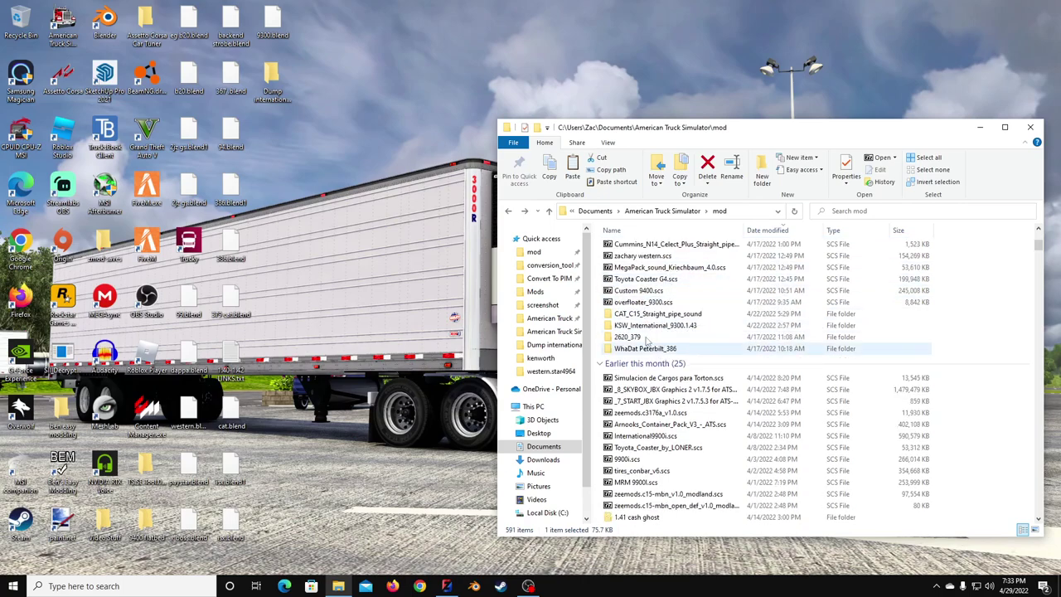
{"action": "scroll", "coordinate": [652, 349], "scroll_direction": "down", "scroll_amount": 3}
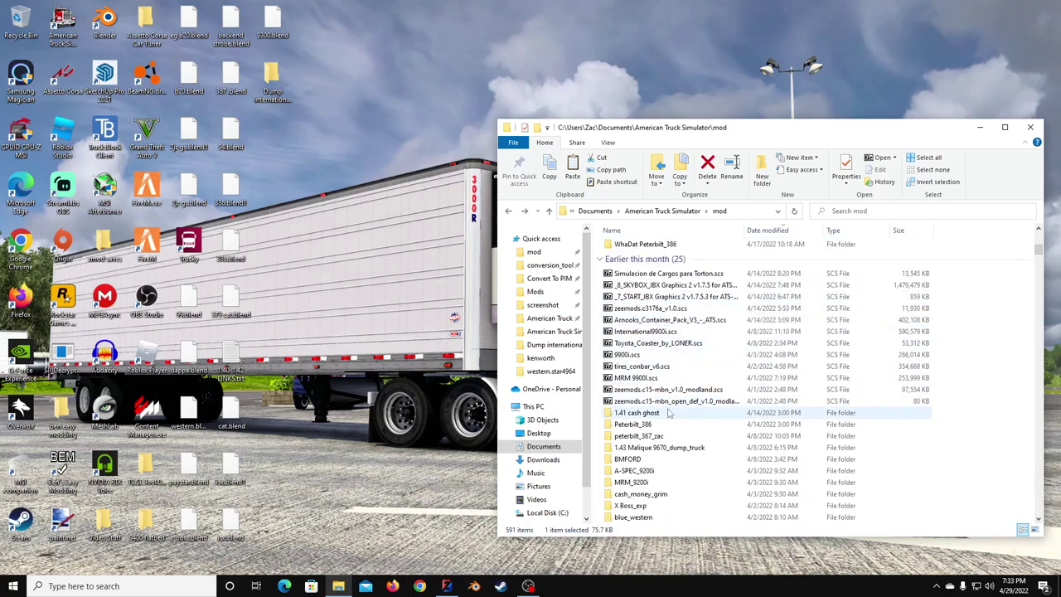
{"action": "left_click", "coordinate": [659, 343]}
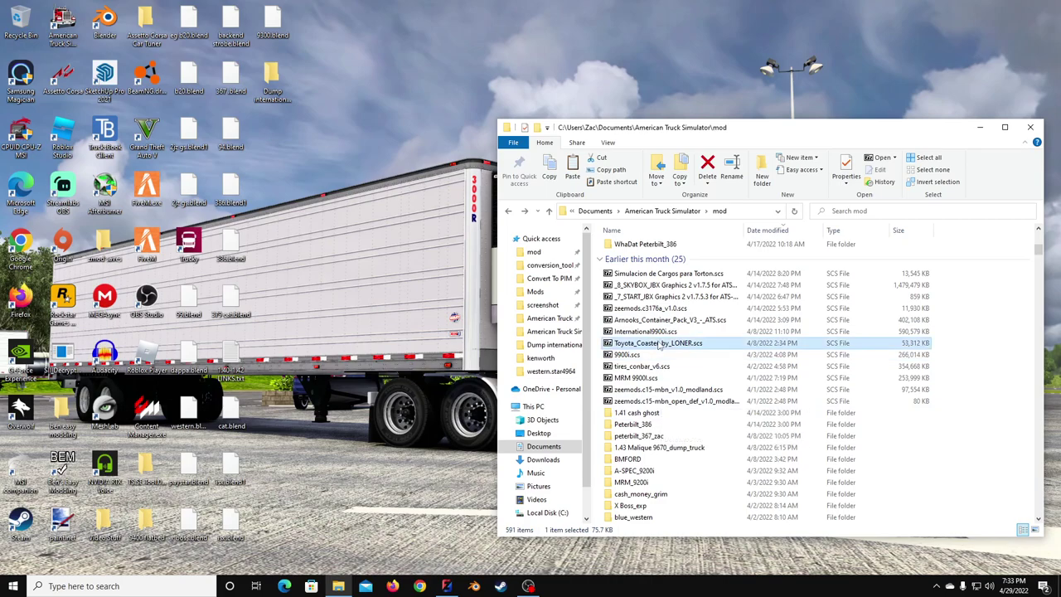
{"action": "left_click", "coordinate": [657, 437]}
{"action": "left_click_drag", "start_coordinate": [677, 437], "coordinate": [323, 141]}
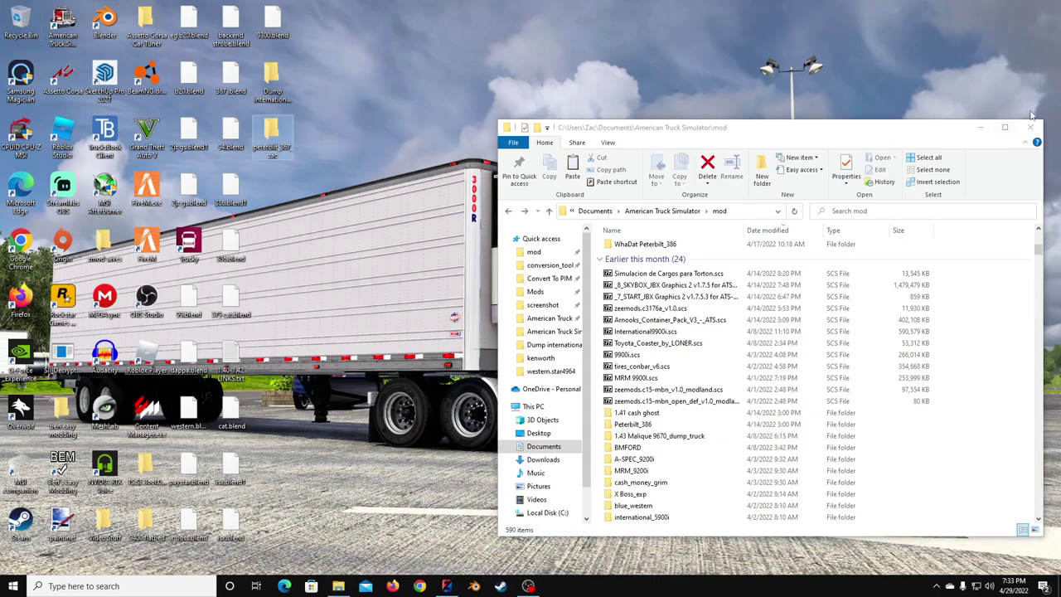
{"action": "left_click", "coordinate": [1032, 129]}
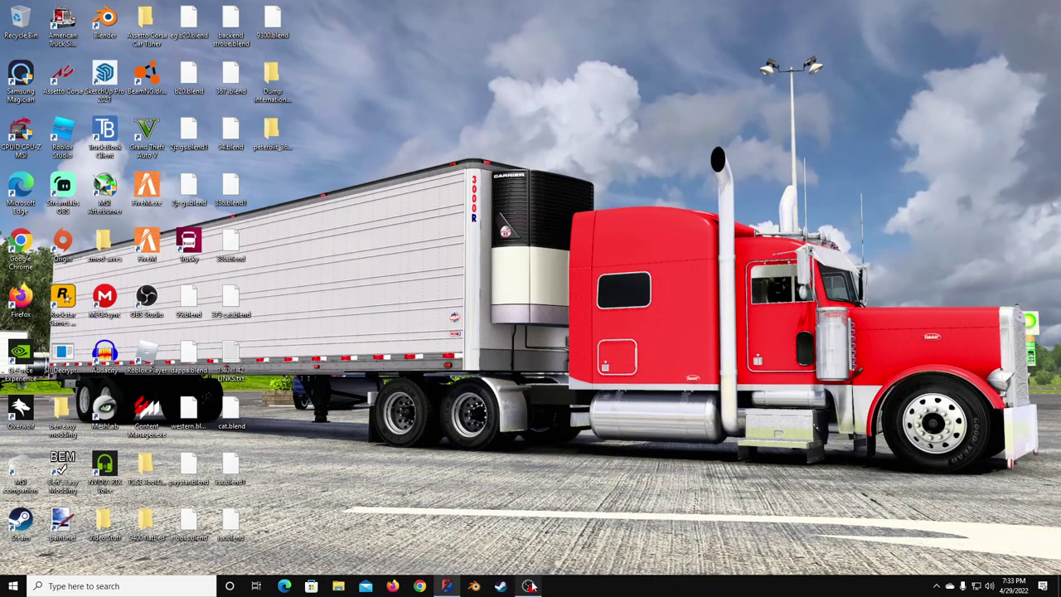
Step: Switch to ZModeler and choose chassis.pmd for import from vehicle, truck, b367 inside the Desktop's peterbilt_367_zac folder
{"action": "left_click", "coordinate": [444, 586]}
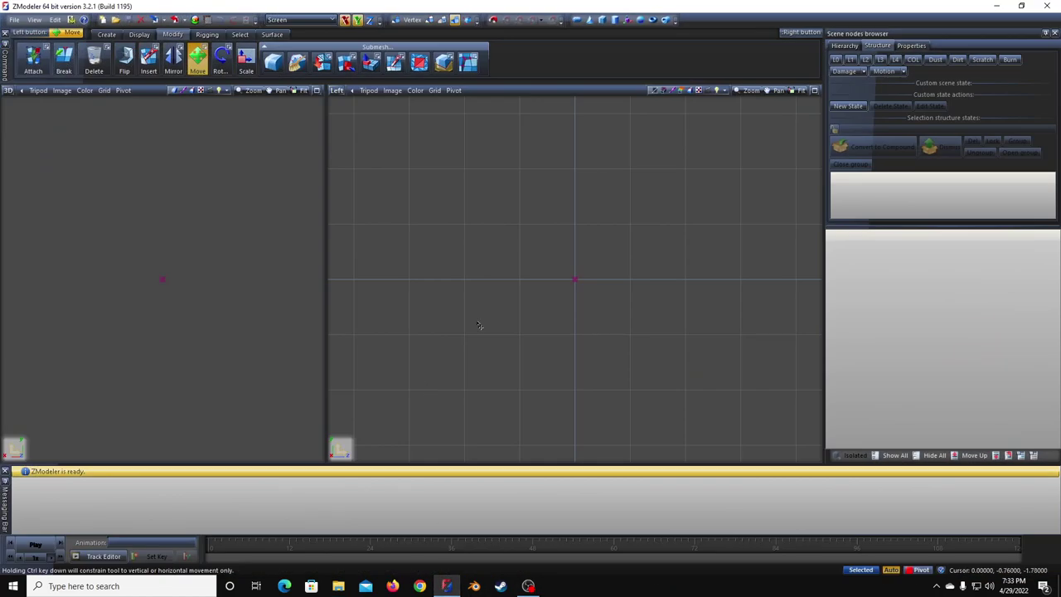
{"action": "left_click", "coordinate": [14, 21]}
{"action": "left_click", "coordinate": [37, 103]}
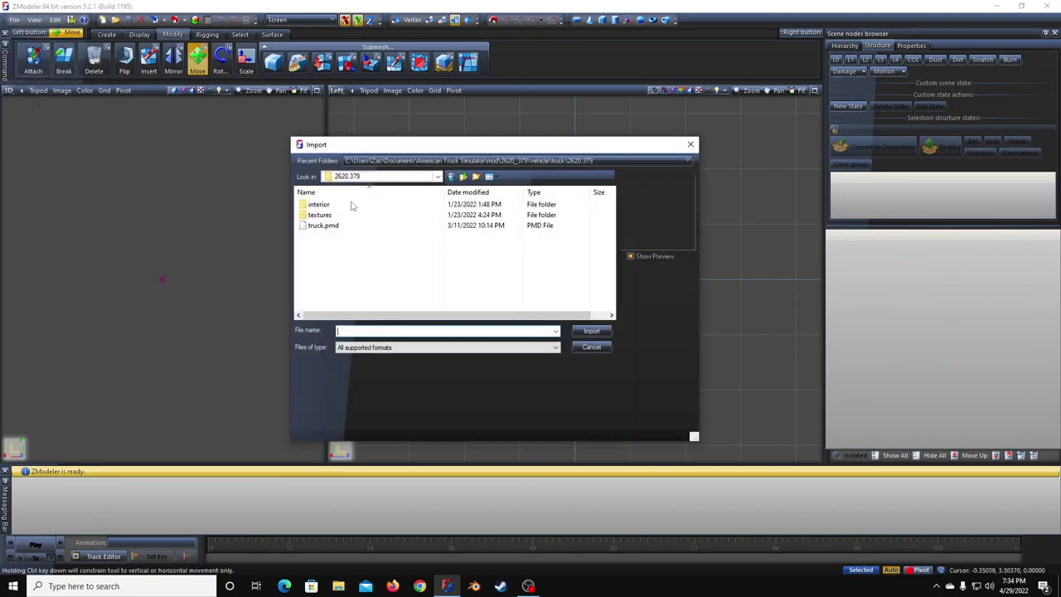
{"action": "left_click", "coordinate": [372, 177]}
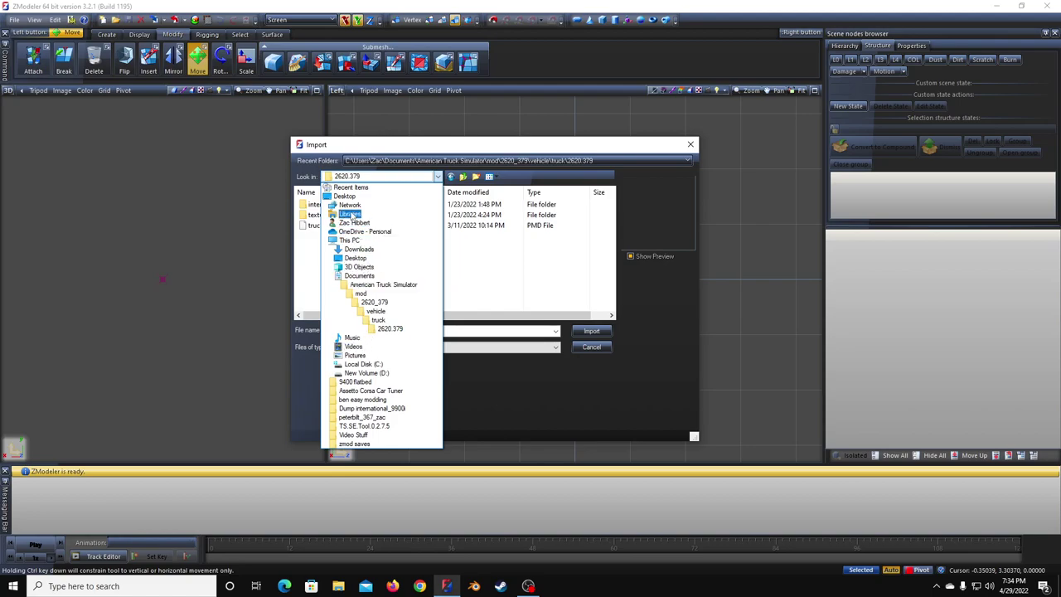
{"action": "left_click", "coordinate": [367, 417]}
{"action": "double_click", "coordinate": [334, 245]}
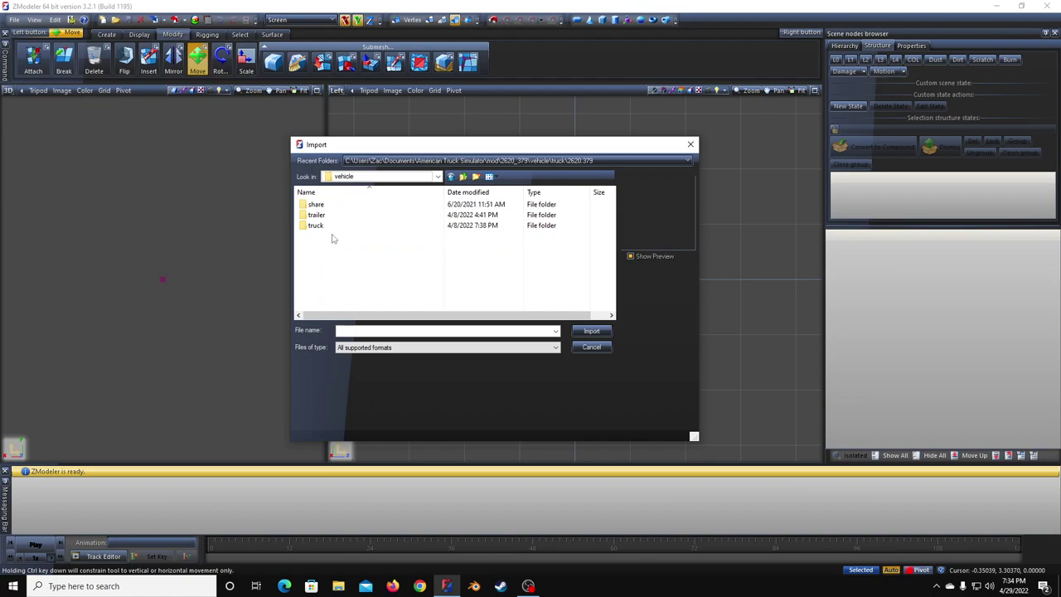
{"action": "double_click", "coordinate": [334, 227]}
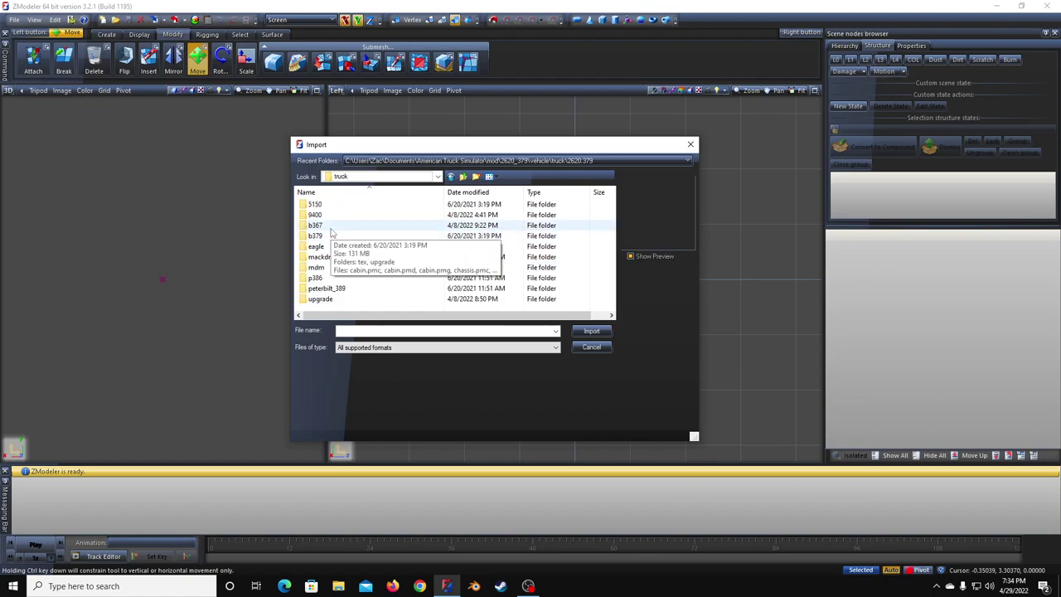
{"action": "double_click", "coordinate": [331, 229]}
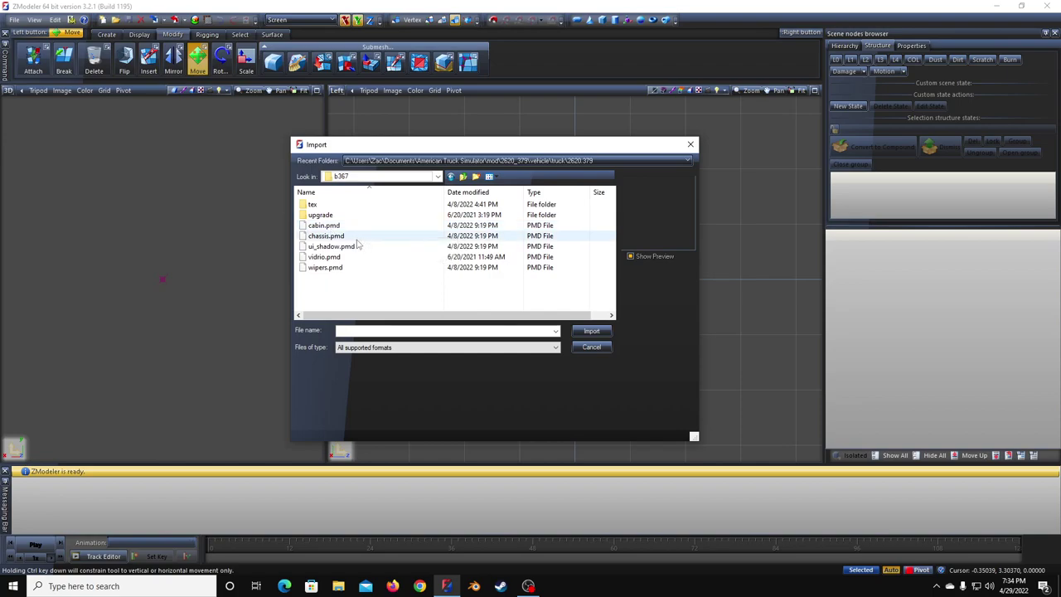
{"action": "left_click", "coordinate": [355, 239]}
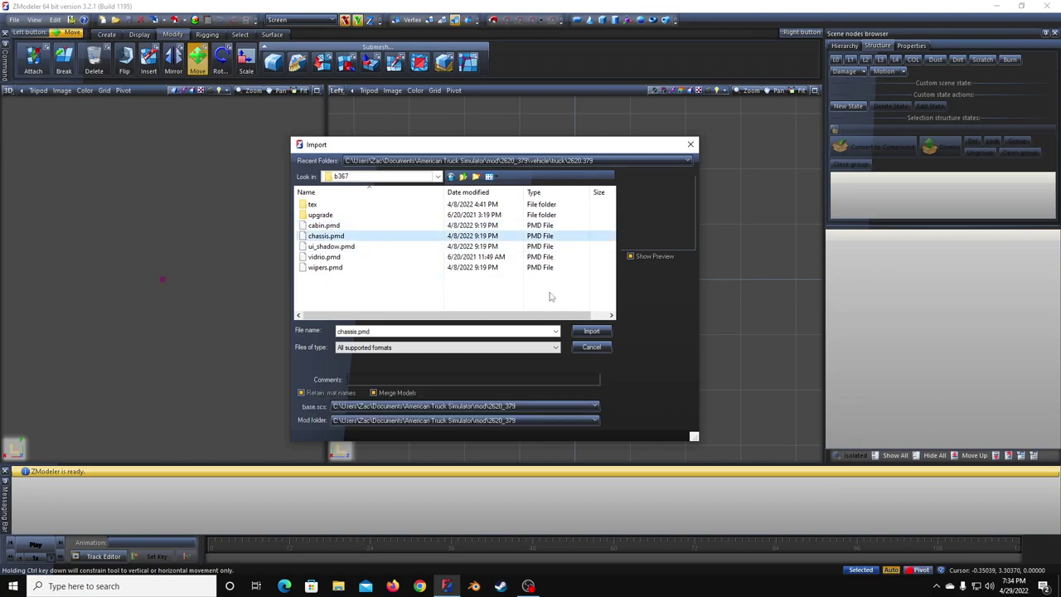
Step: Set the base.scs import path to the peterbilt_367_zac folder on the Desktop
{"action": "left_click", "coordinate": [488, 407]}
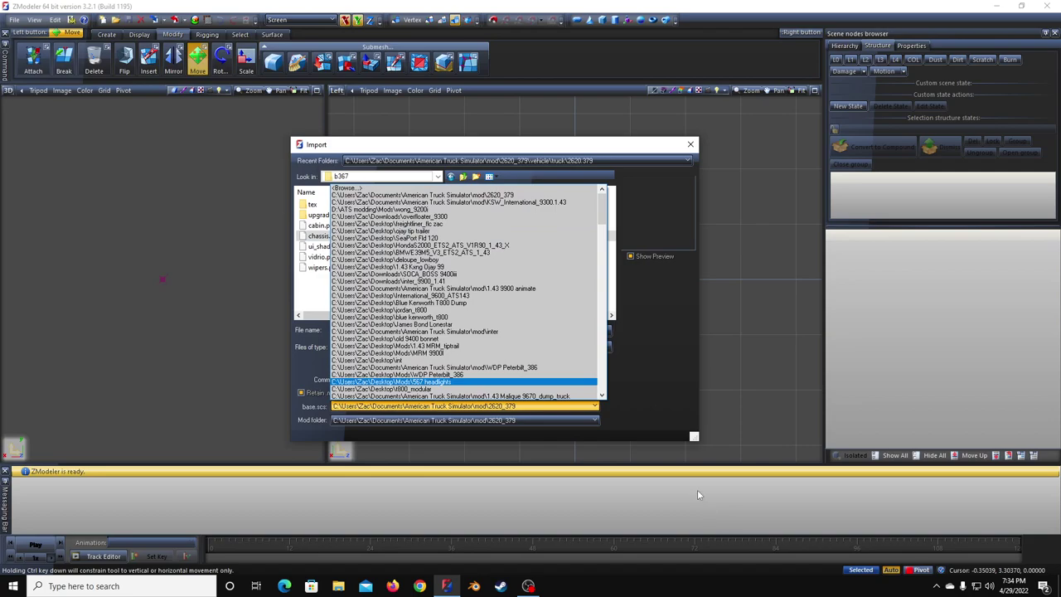
{"action": "left_click", "coordinate": [640, 412]}
{"action": "left_click", "coordinate": [552, 406]}
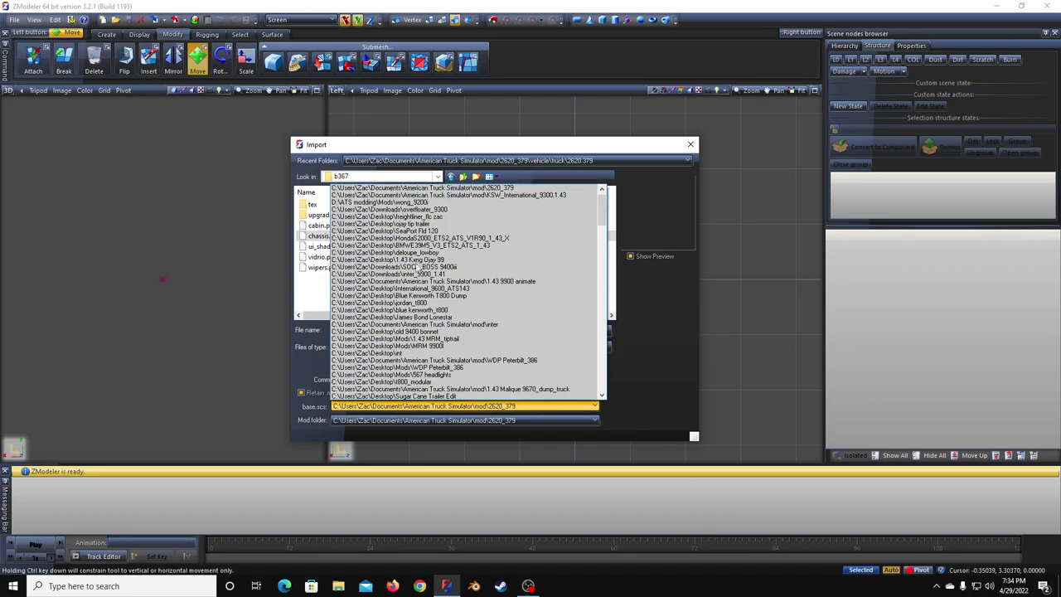
{"action": "left_click", "coordinate": [435, 189]}
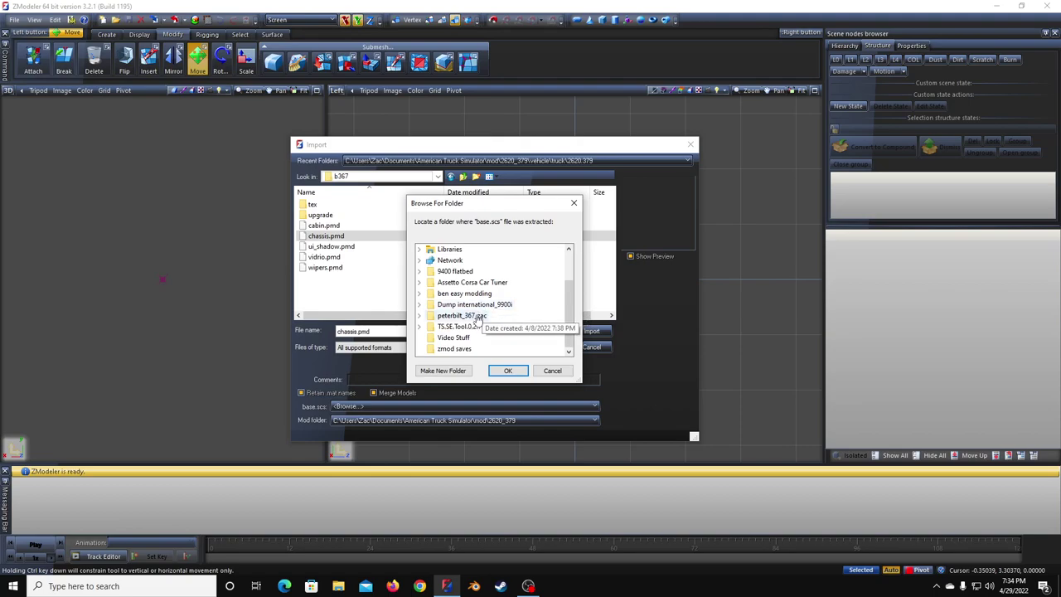
{"action": "double_click", "coordinate": [477, 315]}
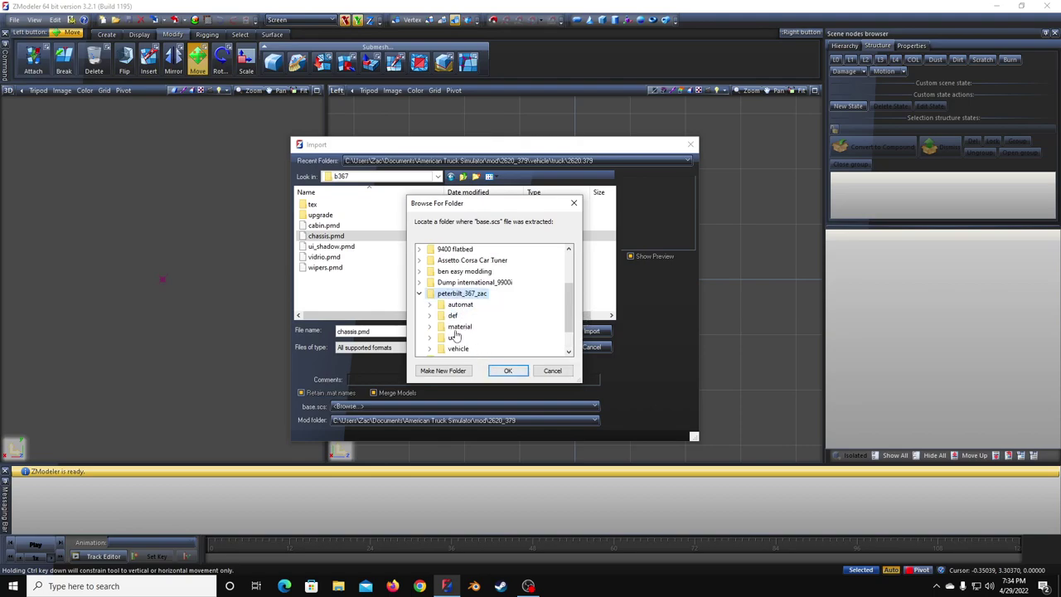
{"action": "left_click", "coordinate": [513, 373]}
Step: Set the import's mod folder to the Desktop's peterbilt_367_zac and import chassis.pmd
{"action": "left_click", "coordinate": [464, 421]}
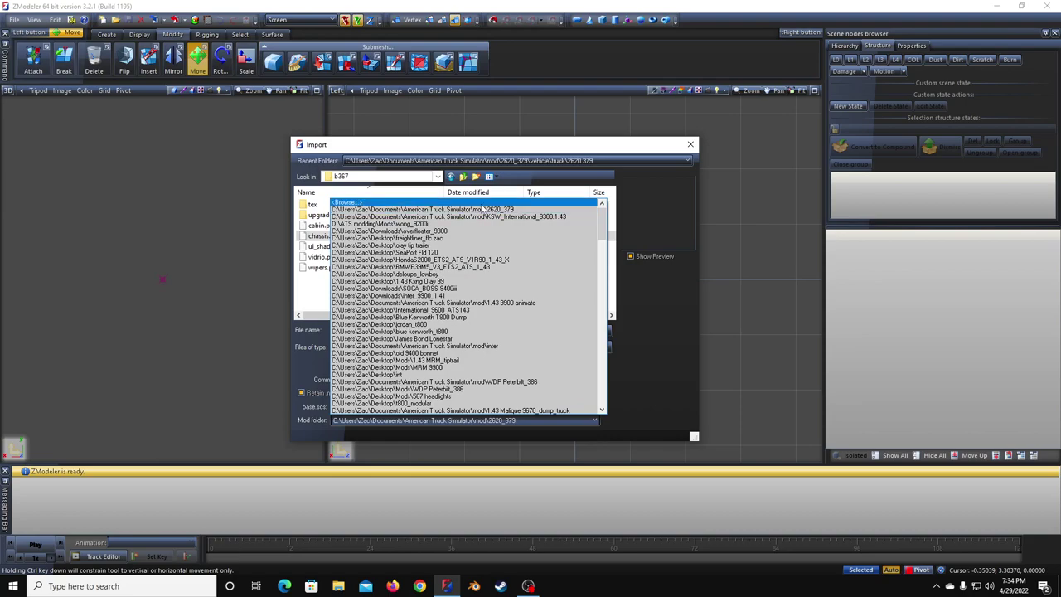
{"action": "left_click", "coordinate": [481, 203]}
{"action": "scroll", "coordinate": [481, 315], "scroll_direction": "down", "scroll_amount": 3}
{"action": "left_click", "coordinate": [461, 316]}
{"action": "left_click", "coordinate": [508, 370]}
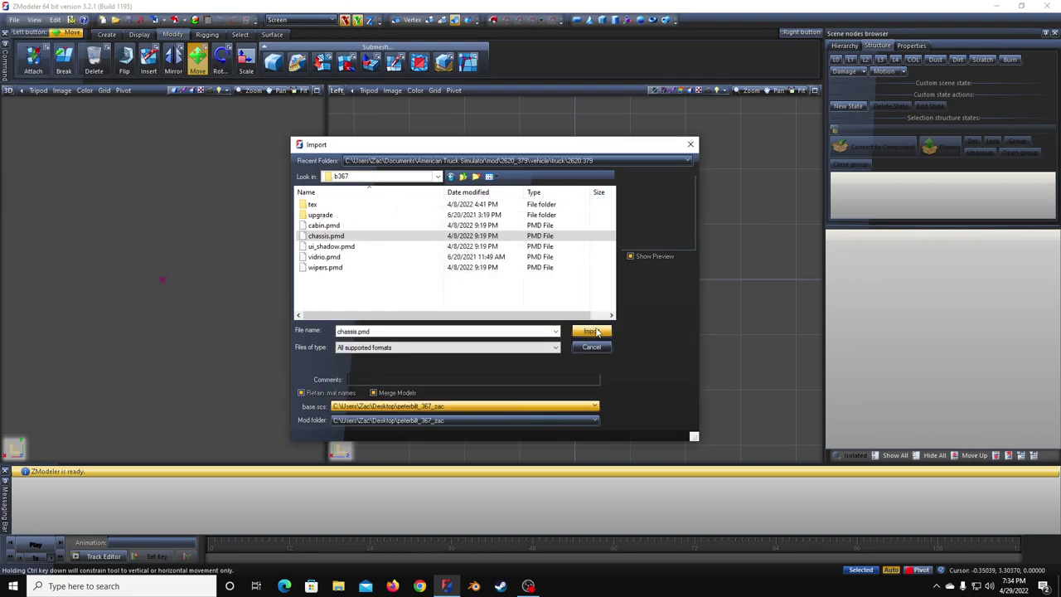
{"action": "left_click", "coordinate": [591, 331]}
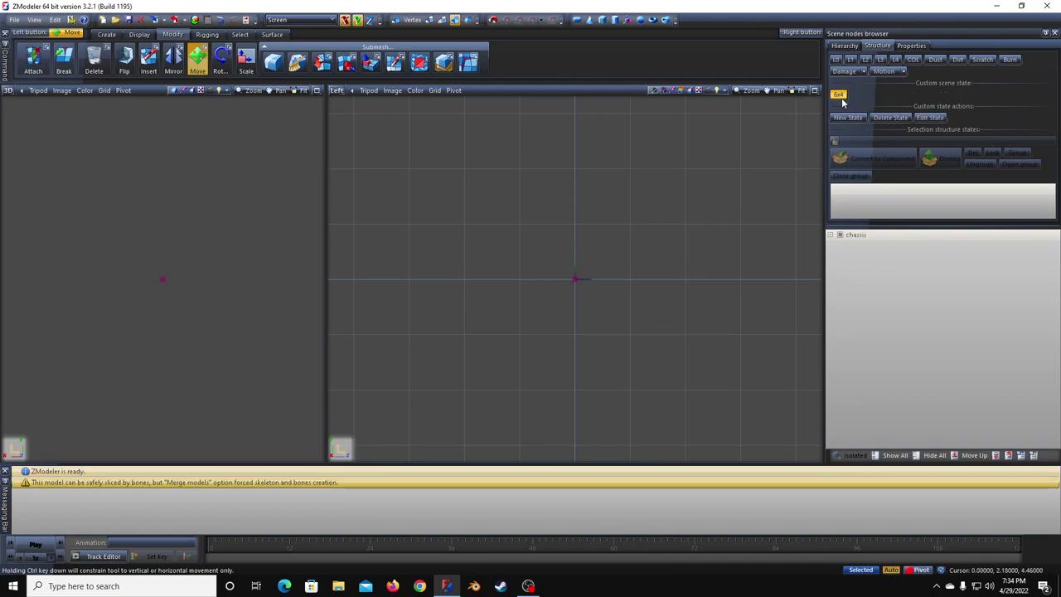
Step: Show the 6x4 state of the imported chassis and inspect the dump truck body in 3D
{"action": "left_click", "coordinate": [842, 101]}
{"action": "mouse_move", "coordinate": [183, 342]}
{"action": "middle_mouse_down"}
{"action": "mouse_move", "coordinate": [185, 364]}
{"action": "mouse_move", "coordinate": [261, 365]}
{"action": "mouse_move", "coordinate": [218, 340]}
{"action": "mouse_move", "coordinate": [192, 360]}
{"action": "middle_mouse_up"}
{"action": "middle_click_drag", "start_coordinate": [208, 406], "coordinate": [190, 391]}
{"action": "middle_click_drag", "start_coordinate": [176, 358], "coordinate": [203, 361]}
Step: Delete the Defaultpart 14 mesh covering the chassis frame and rear fenders
{"action": "left_click", "coordinate": [607, 239]}
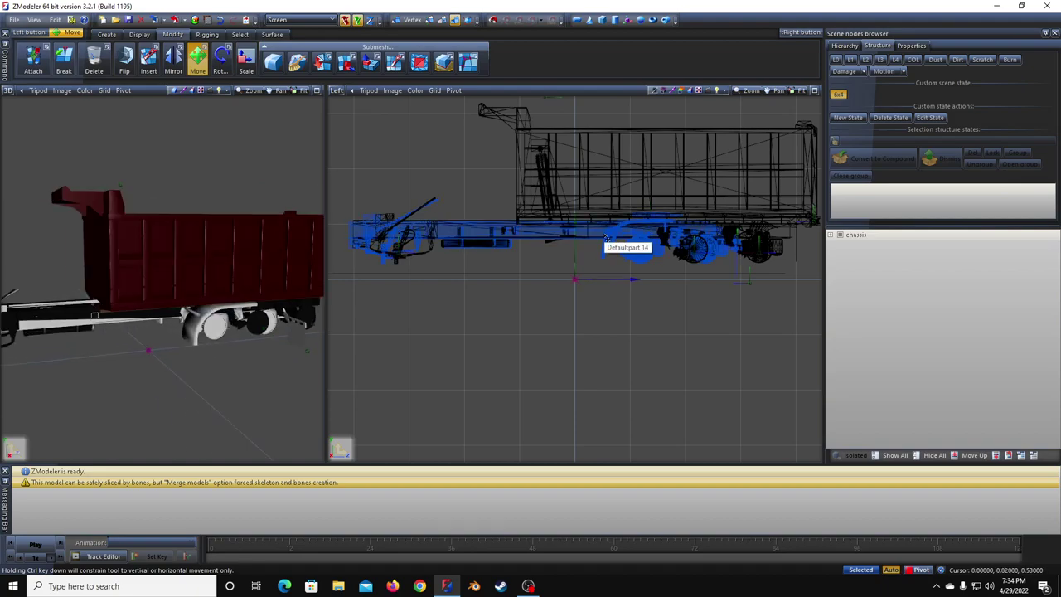
{"action": "left_click_drag", "start_coordinate": [607, 239], "coordinate": [525, 332]}
{"action": "key", "text": "Delete"}
Step: Unlink the outer dump bed mesh, Defaultpart 06, from the chassis and hide it
{"action": "middle_click_drag", "start_coordinate": [187, 325], "coordinate": [176, 368]}
{"action": "scroll", "coordinate": [176, 368], "scroll_direction": "down", "scroll_amount": 3}
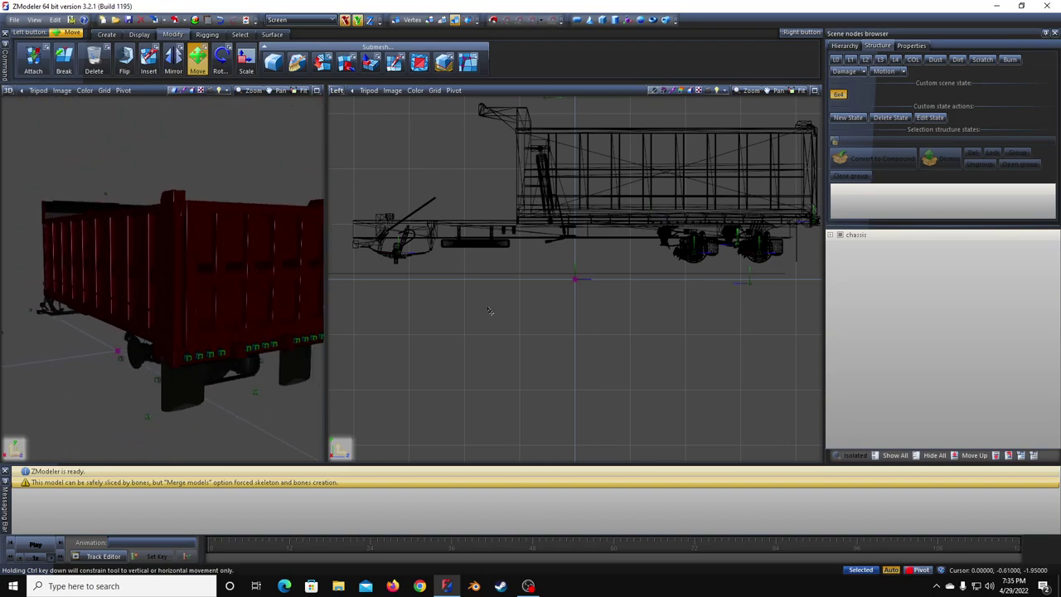
{"action": "scroll", "coordinate": [616, 273], "scroll_direction": "down", "scroll_amount": 1}
{"action": "middle_click_drag", "start_coordinate": [616, 273], "coordinate": [475, 316]}
{"action": "middle_click_drag", "start_coordinate": [497, 229], "coordinate": [536, 267]}
{"action": "scroll", "coordinate": [529, 272], "scroll_direction": "up", "scroll_amount": 2}
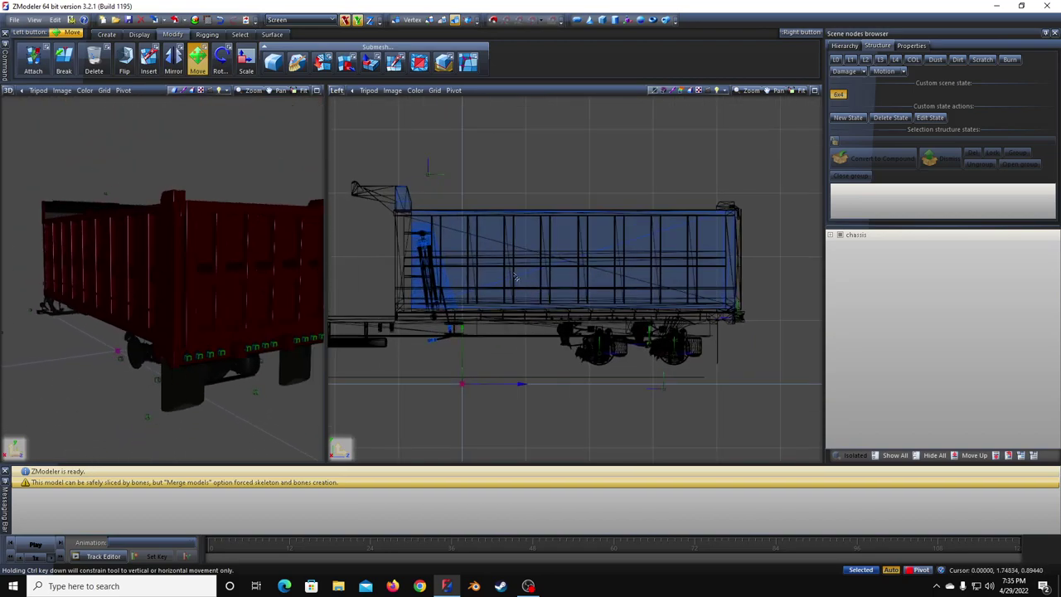
{"action": "right_click", "coordinate": [523, 226]}
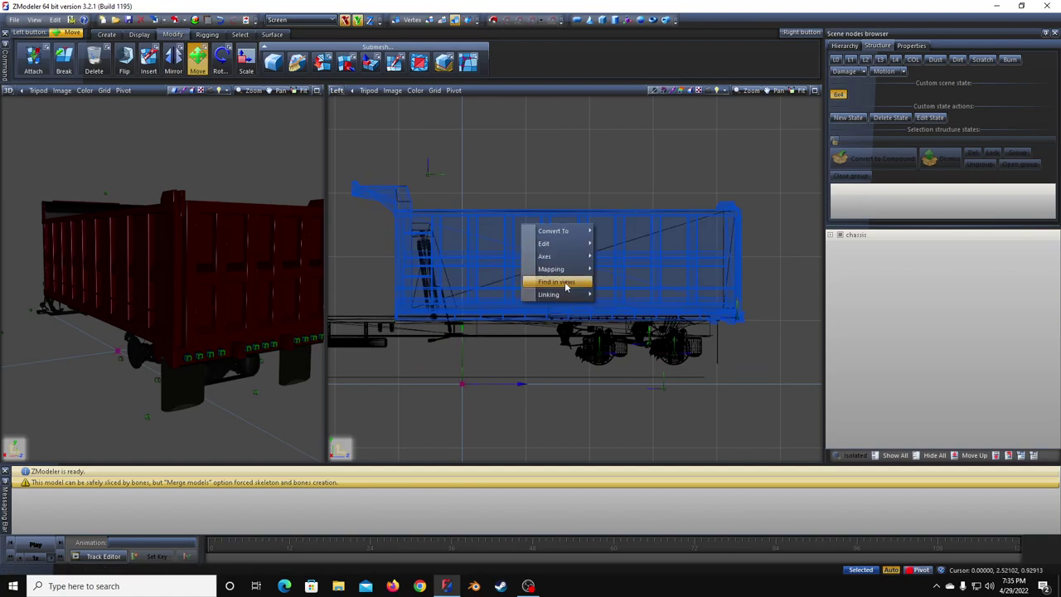
{"action": "left_click", "coordinate": [610, 296]}
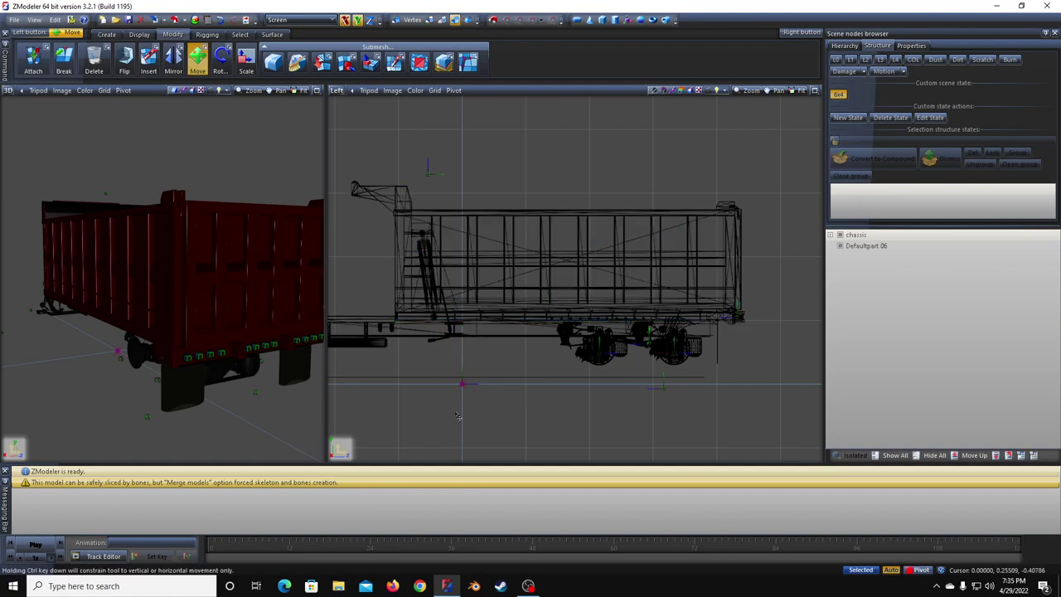
{"action": "left_click", "coordinate": [840, 246]}
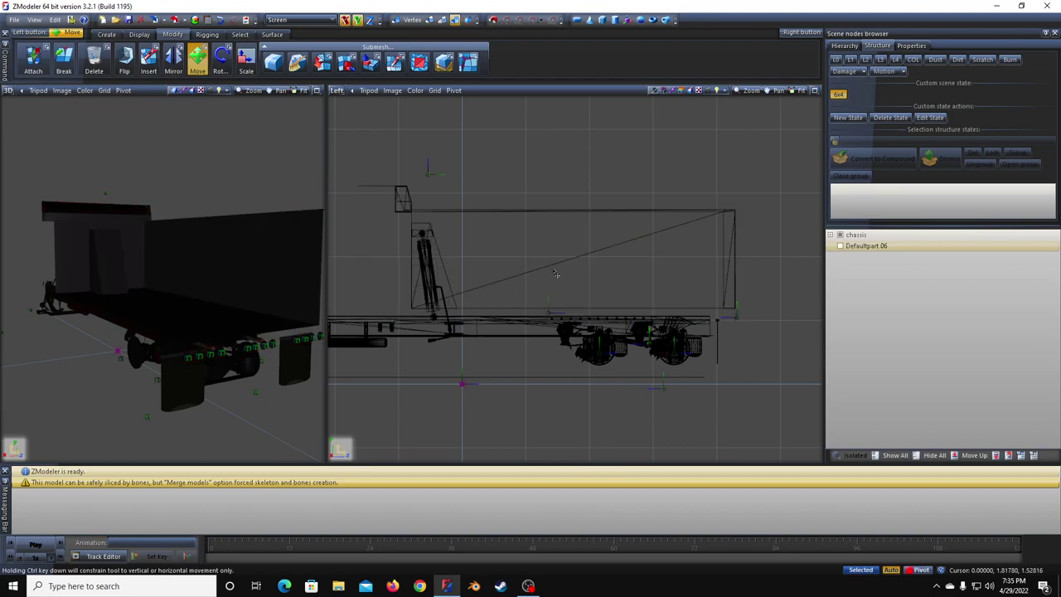
Step: Unlink the remaining inner dump bed mesh, Defaultpart 02, from the chassis and hide it
{"action": "right_click", "coordinate": [490, 289]}
{"action": "mouse_move", "coordinate": [555, 359]}
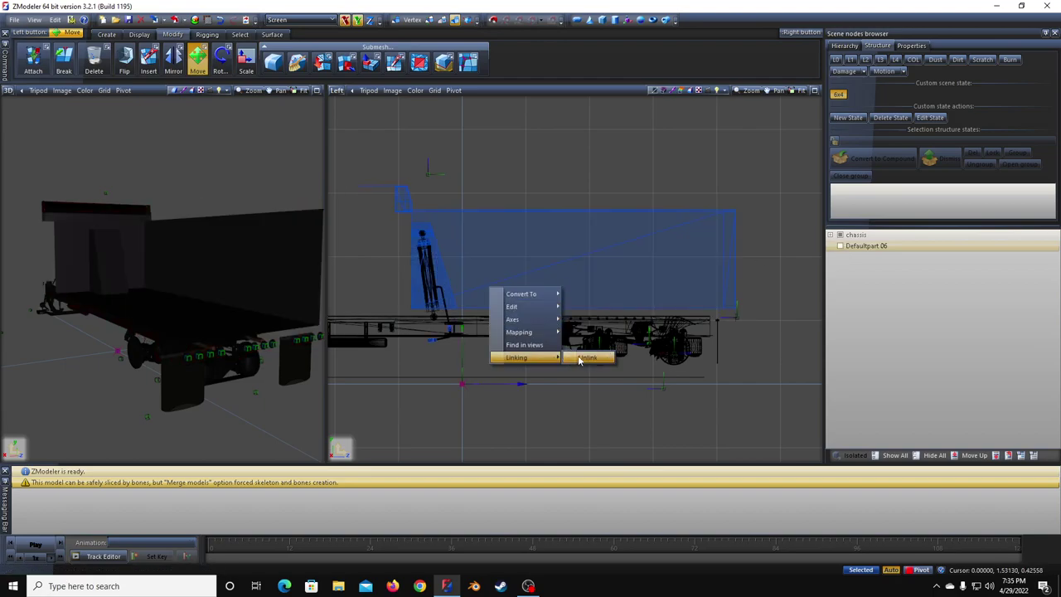
{"action": "left_click", "coordinate": [590, 358]}
{"action": "left_click", "coordinate": [840, 257]}
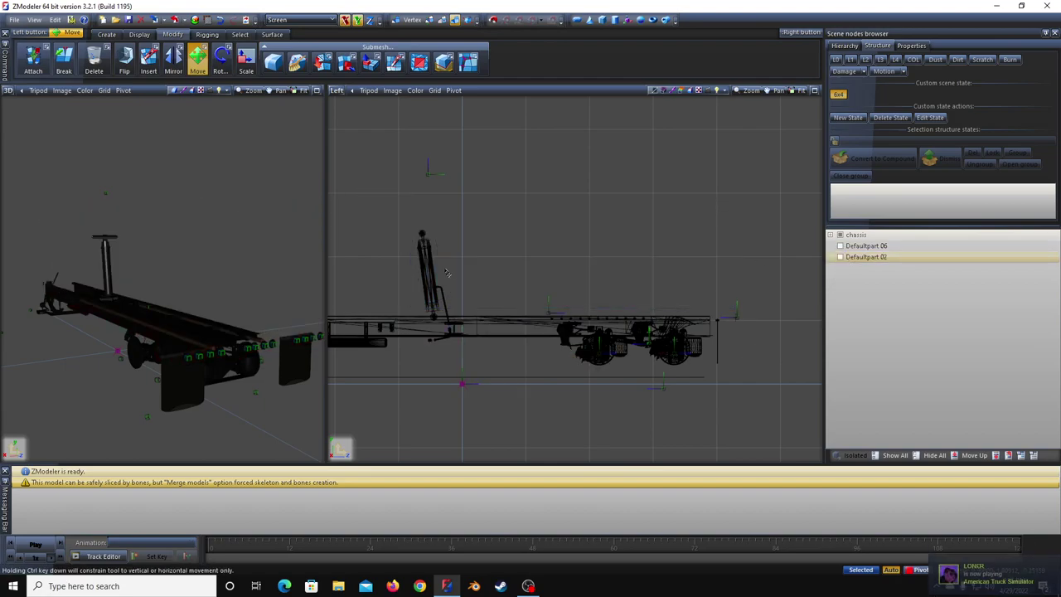
{"action": "left_click_drag", "start_coordinate": [402, 219], "coordinate": [487, 300]}
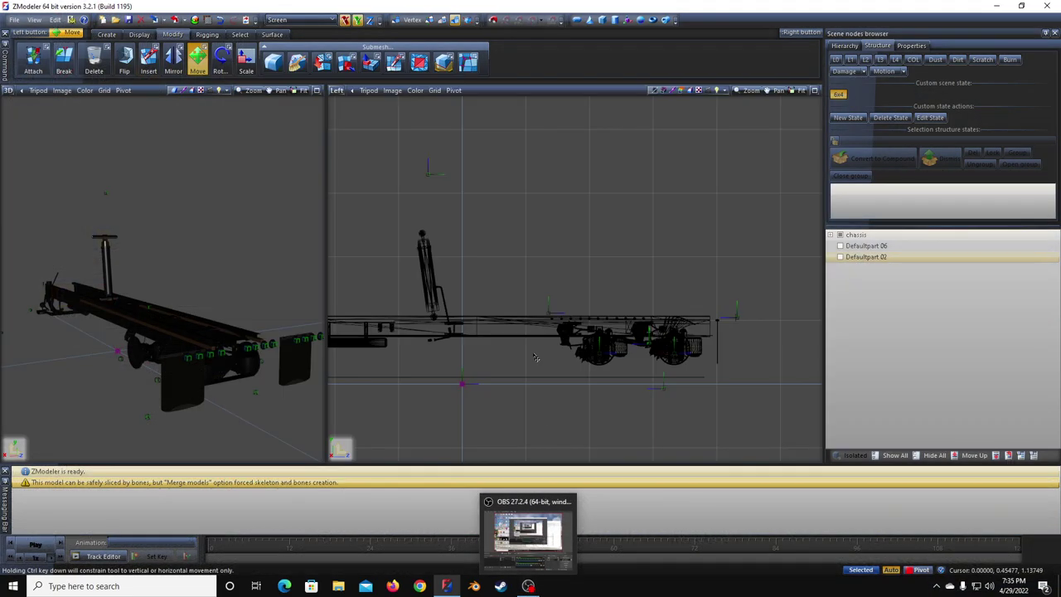
Step: Try moving the chassis axle meshes down in the side view, and undo the move
{"action": "middle_click_drag", "start_coordinate": [157, 296], "coordinate": [219, 311]}
{"action": "scroll", "coordinate": [231, 321], "scroll_direction": "up", "scroll_amount": 3}
{"action": "left_click_drag", "start_coordinate": [484, 325], "coordinate": [486, 365]}
{"action": "left_click", "coordinate": [224, 21]}
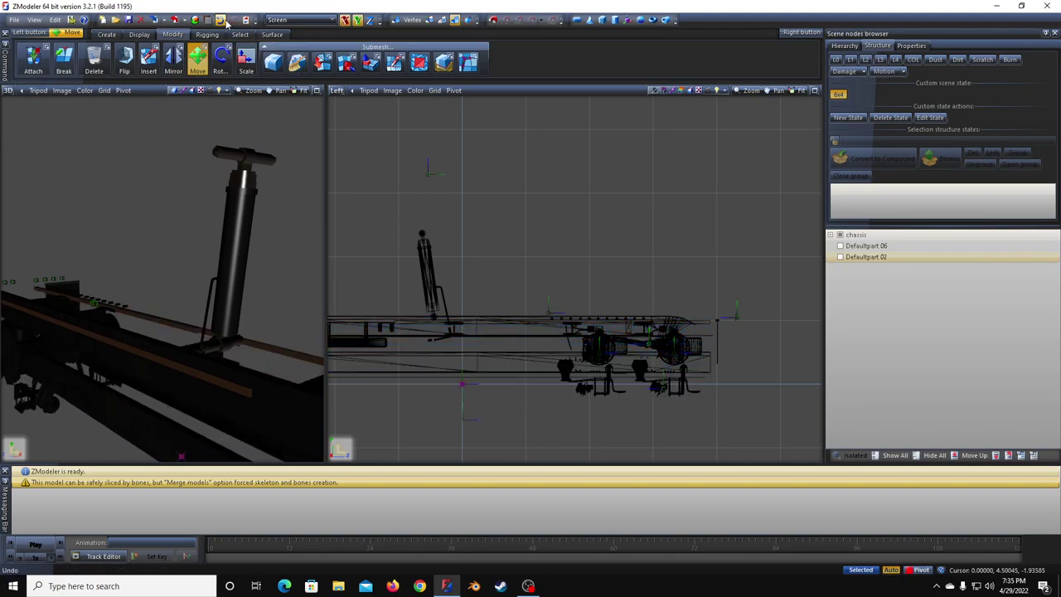
{"action": "left_click", "coordinate": [223, 21]}
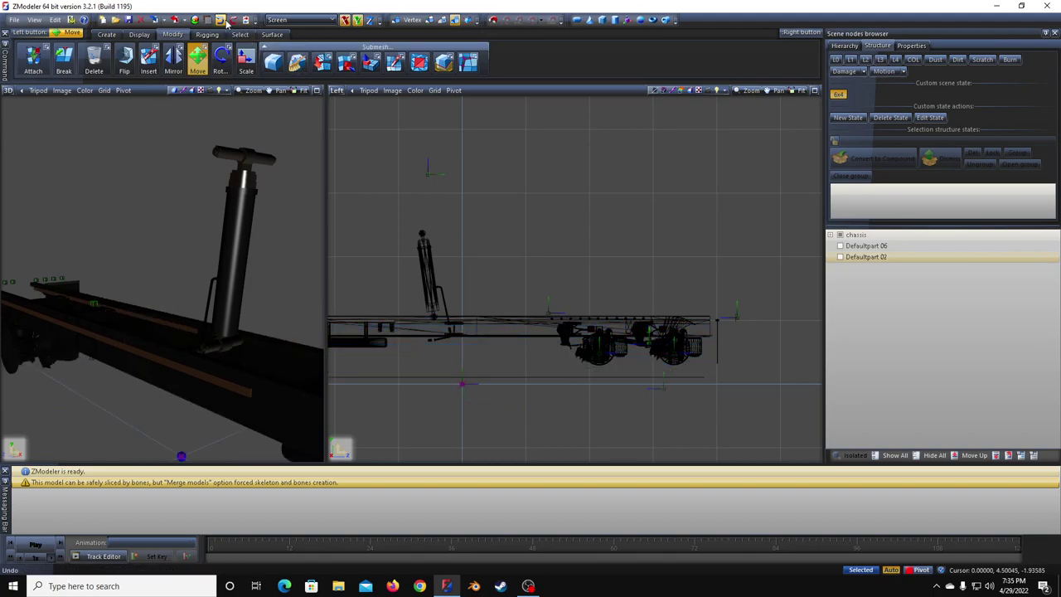
Step: Move the frame meshes down out of the way and unlink the bed rail mesh, Defaultpart 07, from the chassis
{"action": "left_click", "coordinate": [425, 323]}
{"action": "scroll", "coordinate": [425, 323], "scroll_direction": "up", "scroll_amount": 5}
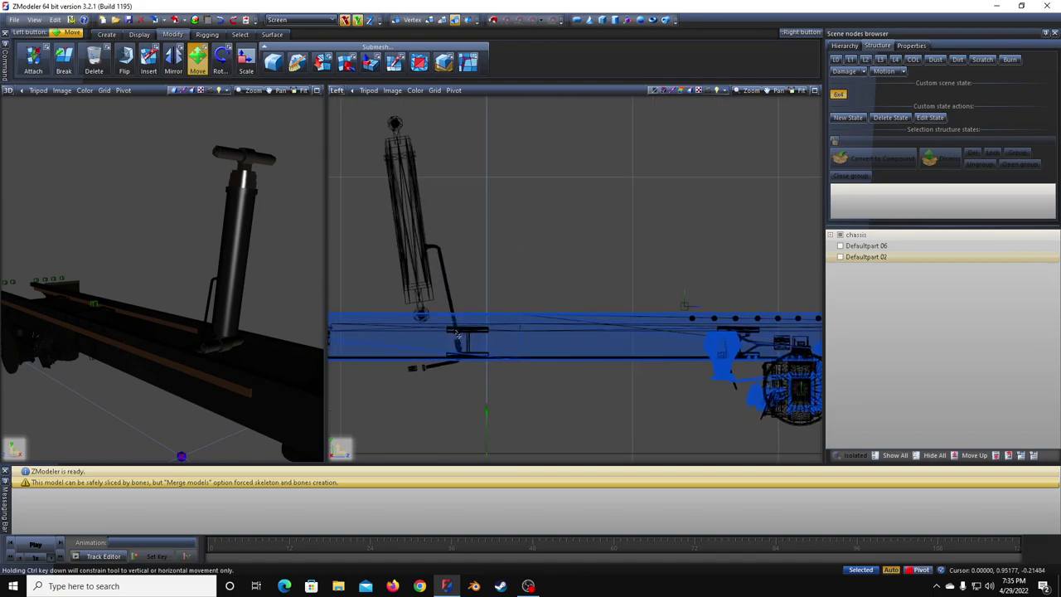
{"action": "middle_click_drag", "start_coordinate": [425, 323], "coordinate": [478, 308]}
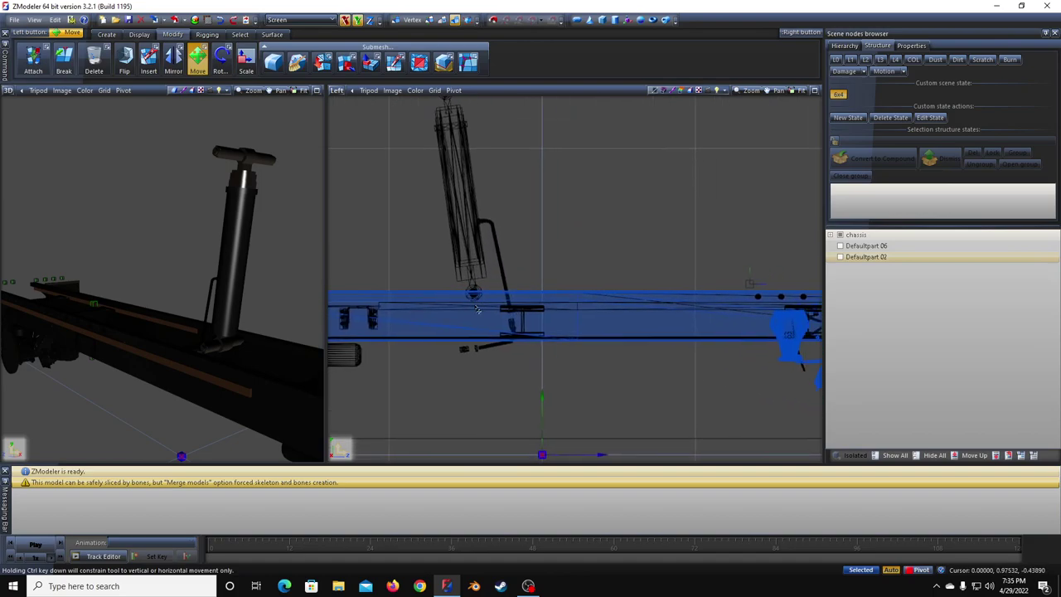
{"action": "left_click_drag", "start_coordinate": [477, 305], "coordinate": [472, 371]}
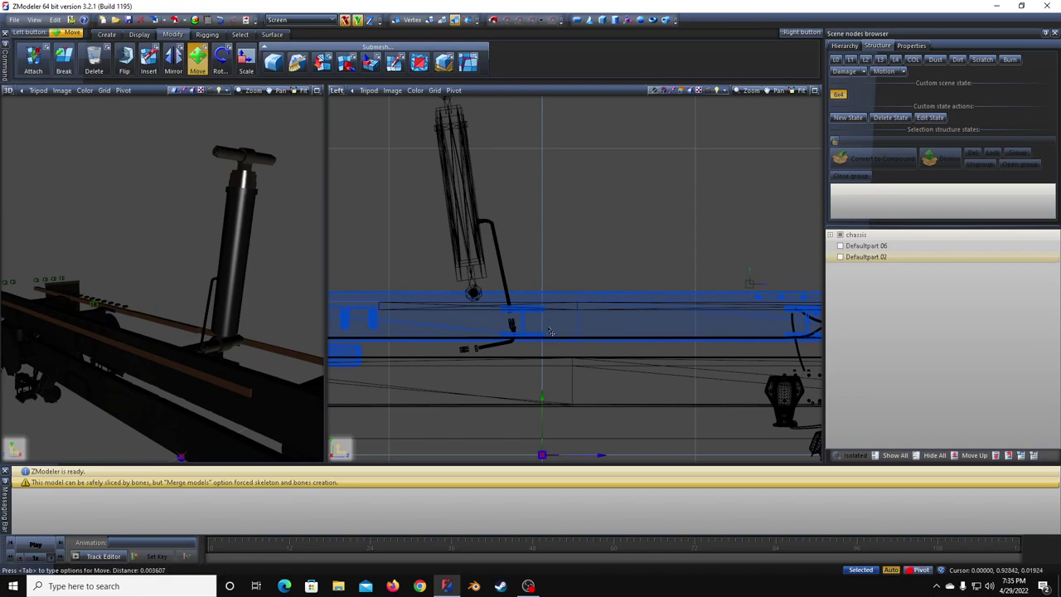
{"action": "left_click", "coordinate": [582, 308]}
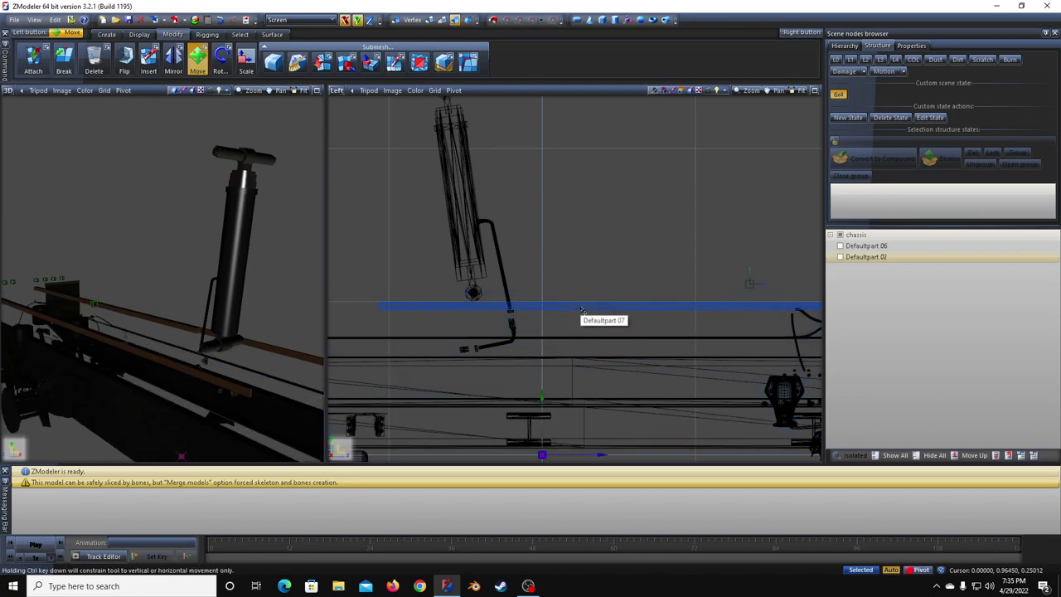
{"action": "right_click", "coordinate": [583, 310]}
{"action": "left_click", "coordinate": [678, 378]}
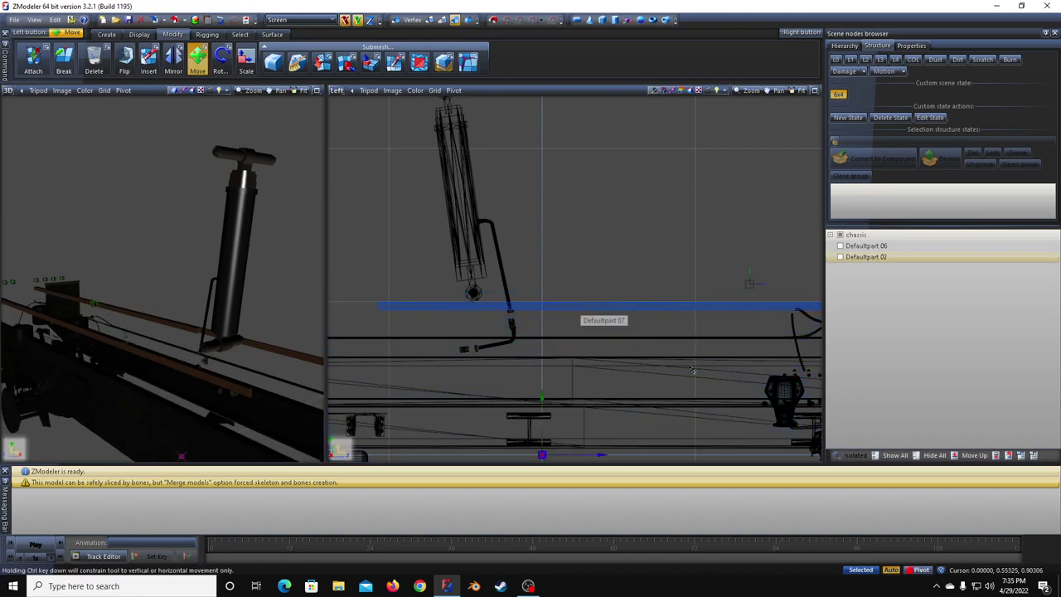
Step: Hide the chassis and show the separated Defaultpart 06 and Defaultpart 02 bed meshes
{"action": "left_click", "coordinate": [841, 235]}
{"action": "left_click", "coordinate": [840, 246]}
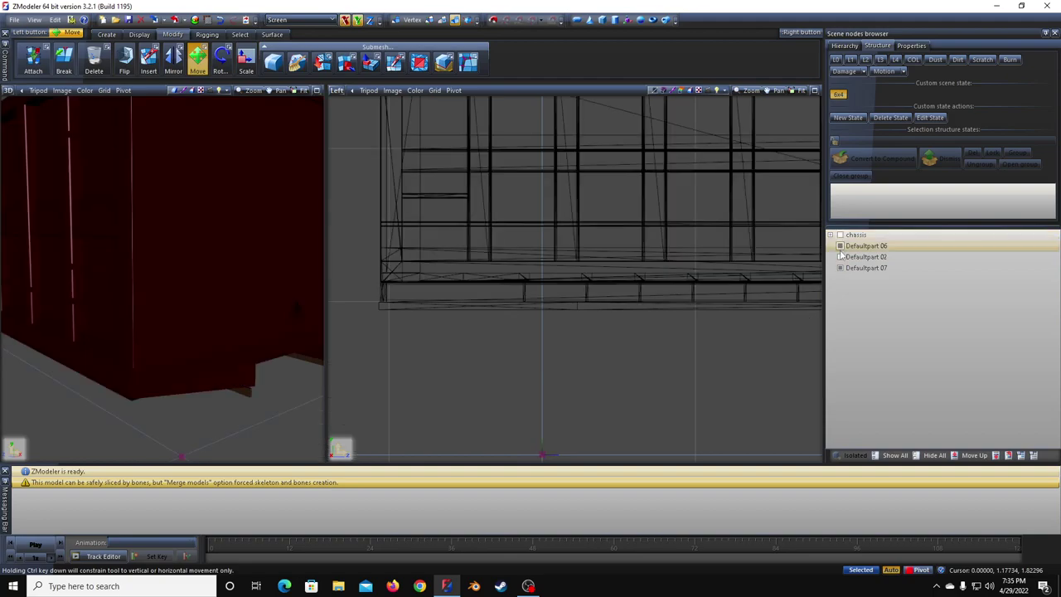
{"action": "left_click", "coordinate": [841, 257]}
{"action": "left_click", "coordinate": [533, 586]}
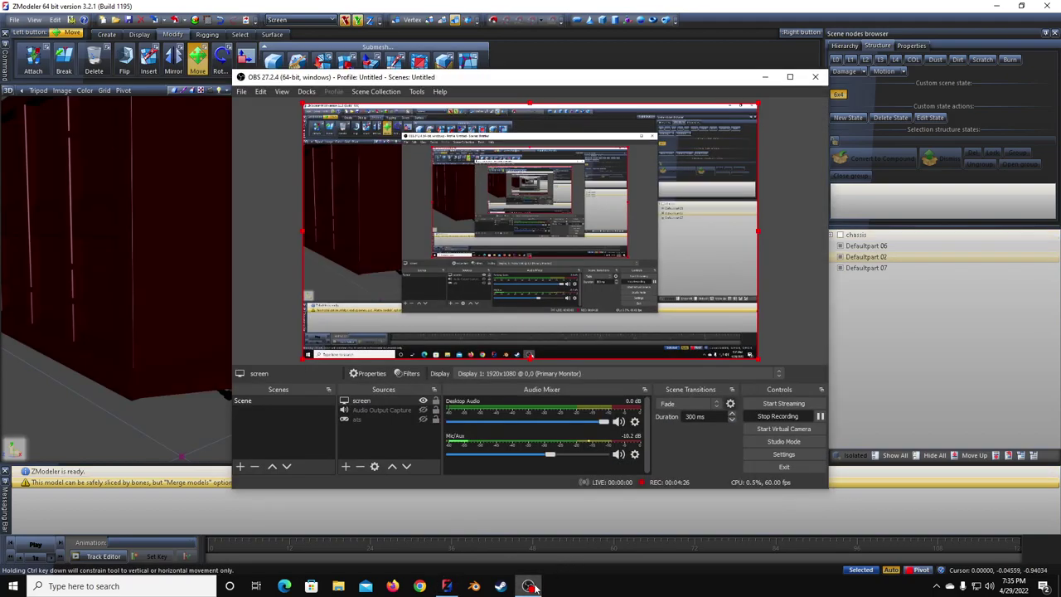
{"action": "left_click", "coordinate": [536, 588]}
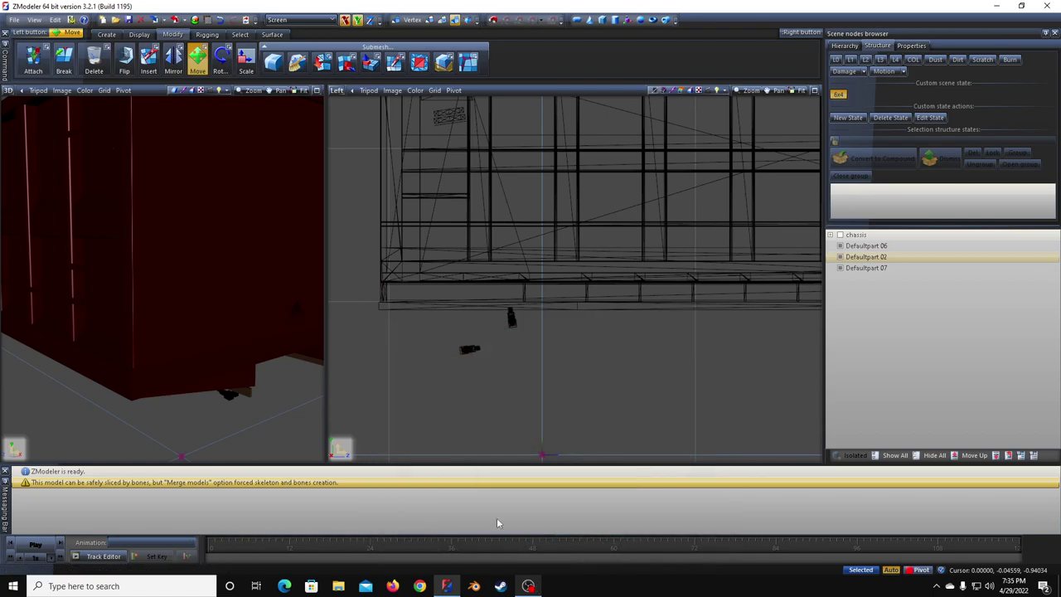
Step: Delete the stray Defaultpart 02 vertices below the dump bed at vertex level, and return to object-level editing
{"action": "scroll", "coordinate": [230, 351], "scroll_direction": "down", "scroll_amount": 6}
{"action": "middle_click_drag", "start_coordinate": [230, 353], "coordinate": [209, 341]}
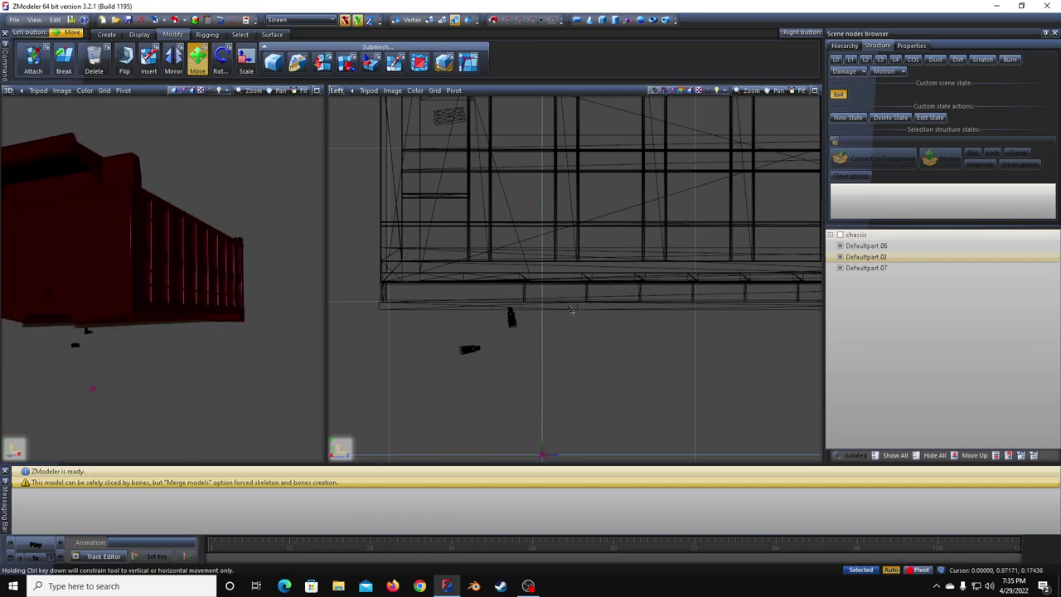
{"action": "scroll", "coordinate": [516, 327], "scroll_direction": "down", "scroll_amount": 5}
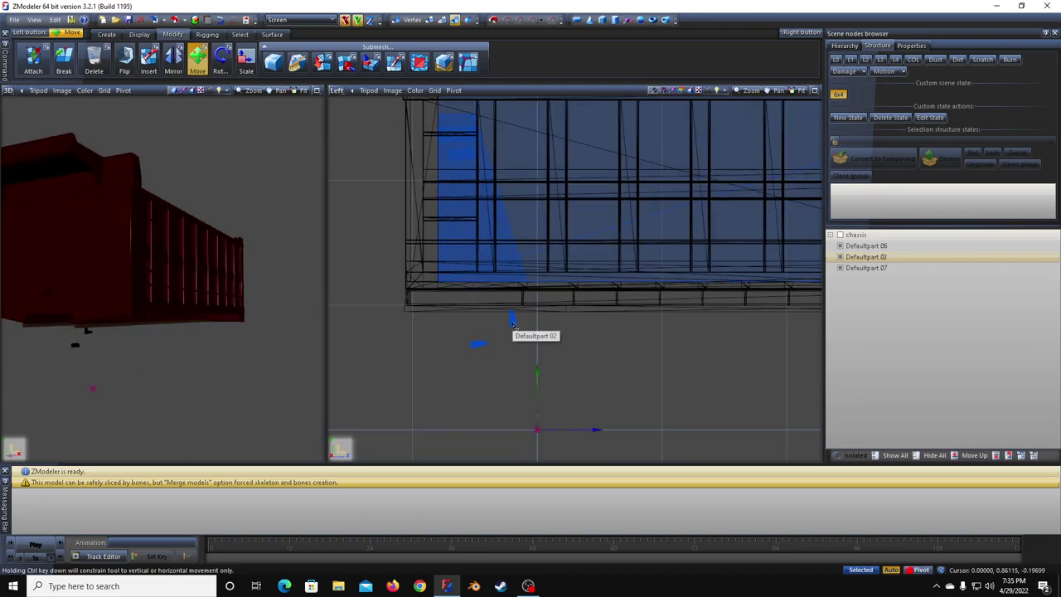
{"action": "scroll", "coordinate": [535, 319], "scroll_direction": "down", "scroll_amount": 1}
{"action": "middle_click_drag", "start_coordinate": [534, 320], "coordinate": [511, 333]}
{"action": "left_click", "coordinate": [400, 20]}
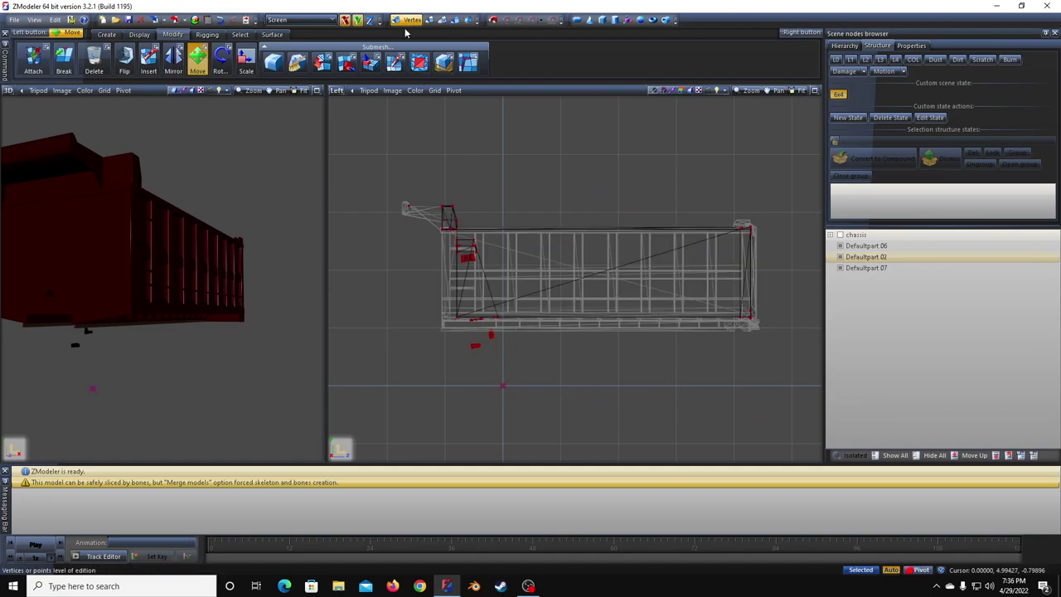
{"action": "left_click_drag", "start_coordinate": [438, 324], "coordinate": [539, 411]}
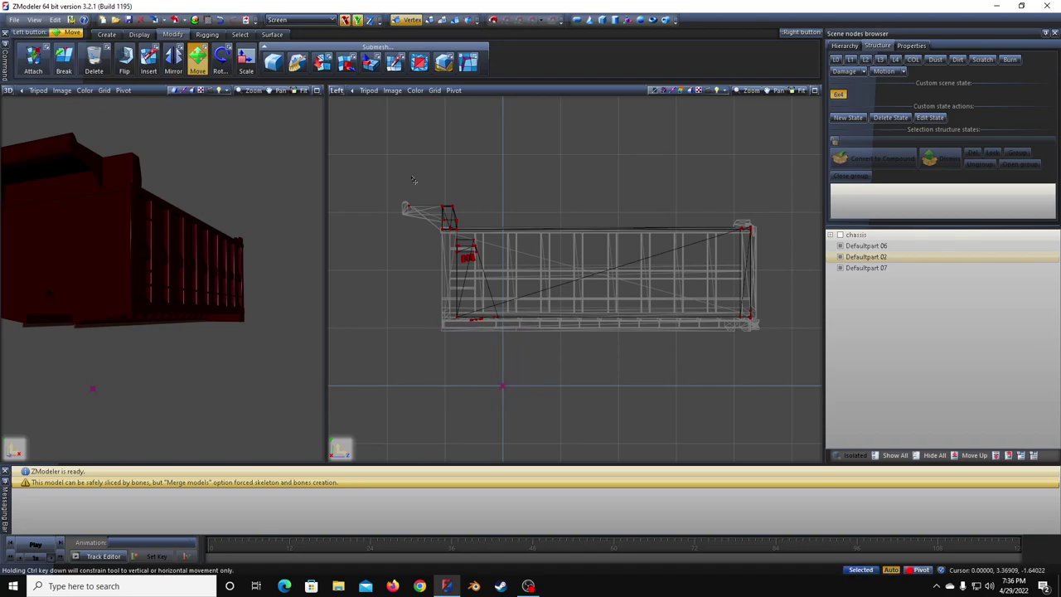
{"action": "left_click", "coordinate": [454, 20]}
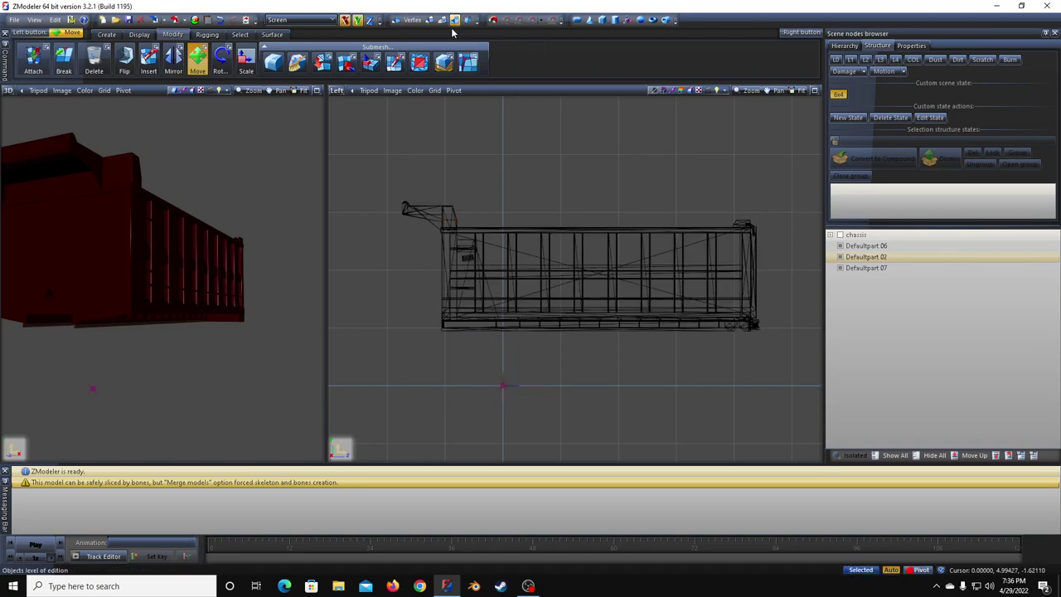
Step: Delete the chassis node and the 6x4 scene state, keeping only the three dump bed meshes
{"action": "middle_click_drag", "start_coordinate": [270, 340], "coordinate": [265, 369]}
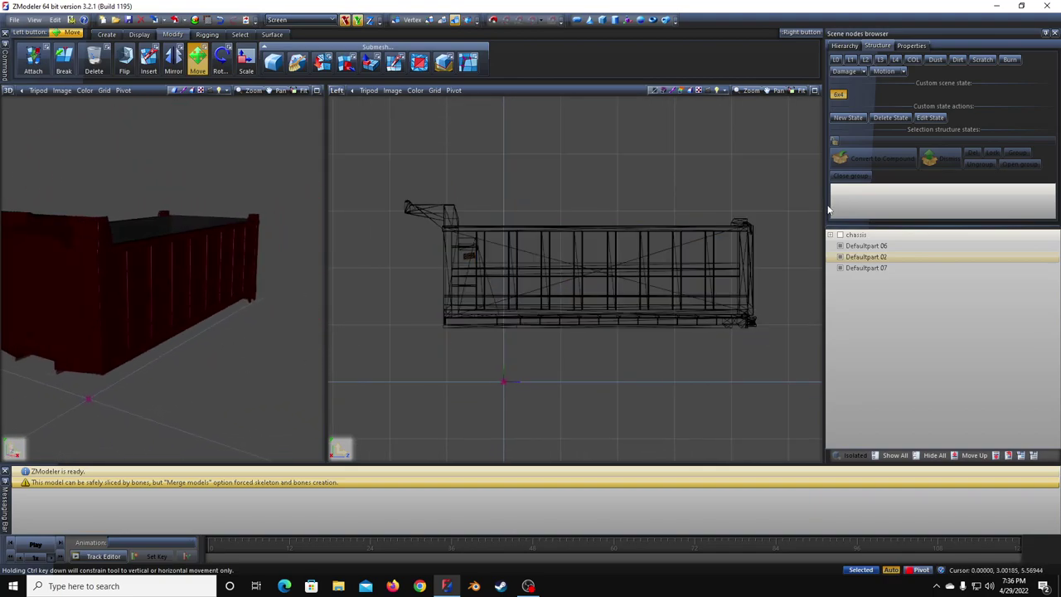
{"action": "left_click", "coordinate": [856, 236]}
{"action": "right_click", "coordinate": [859, 236]}
{"action": "mouse_move", "coordinate": [927, 240]}
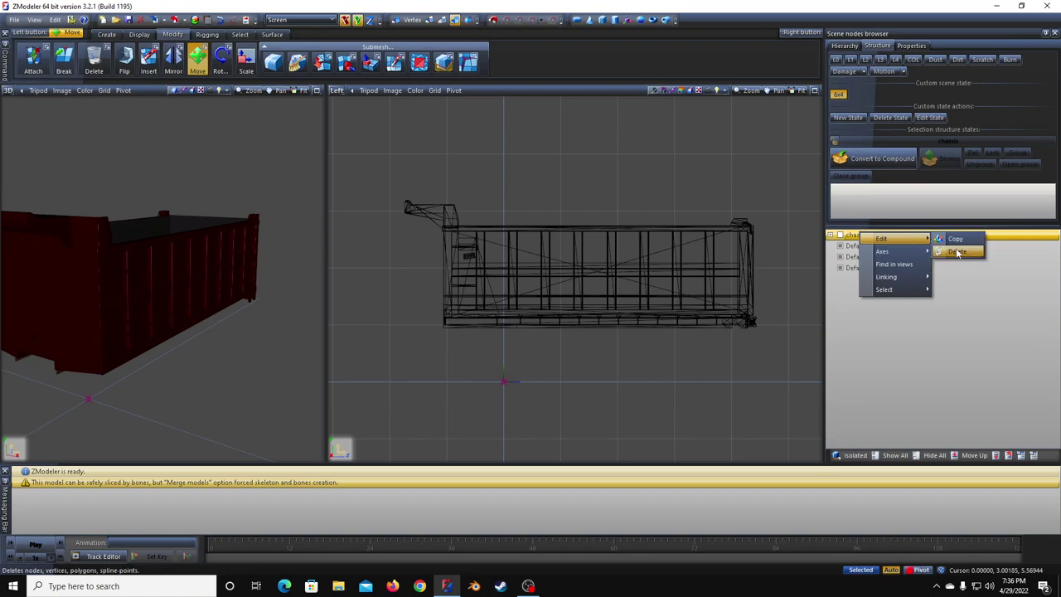
{"action": "left_click", "coordinate": [958, 250]}
{"action": "left_click", "coordinate": [887, 118]}
{"action": "scroll", "coordinate": [491, 333], "scroll_direction": "down", "scroll_amount": 3}
Step: Start an import and browse to the chassis folder of intnational_9900i inside Dump international_9900i
{"action": "left_click", "coordinate": [13, 20]}
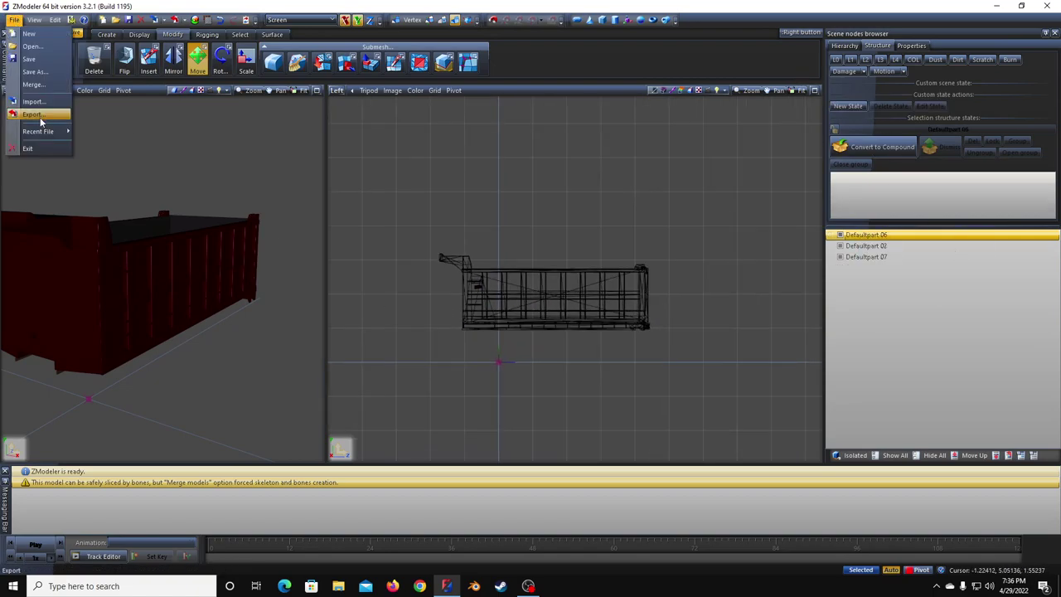
{"action": "left_click", "coordinate": [37, 102]}
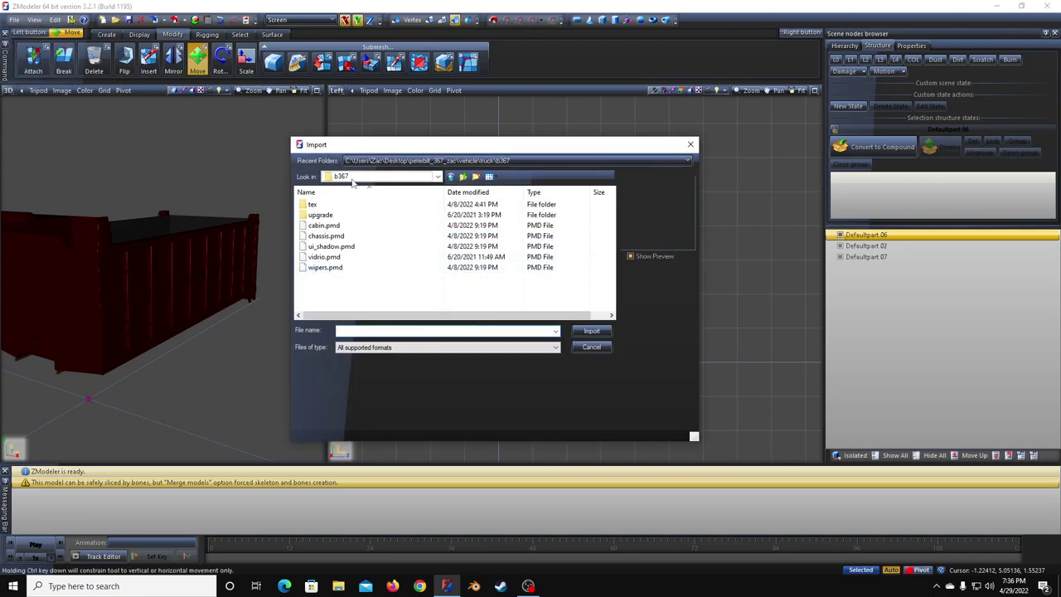
{"action": "left_click", "coordinate": [352, 178]}
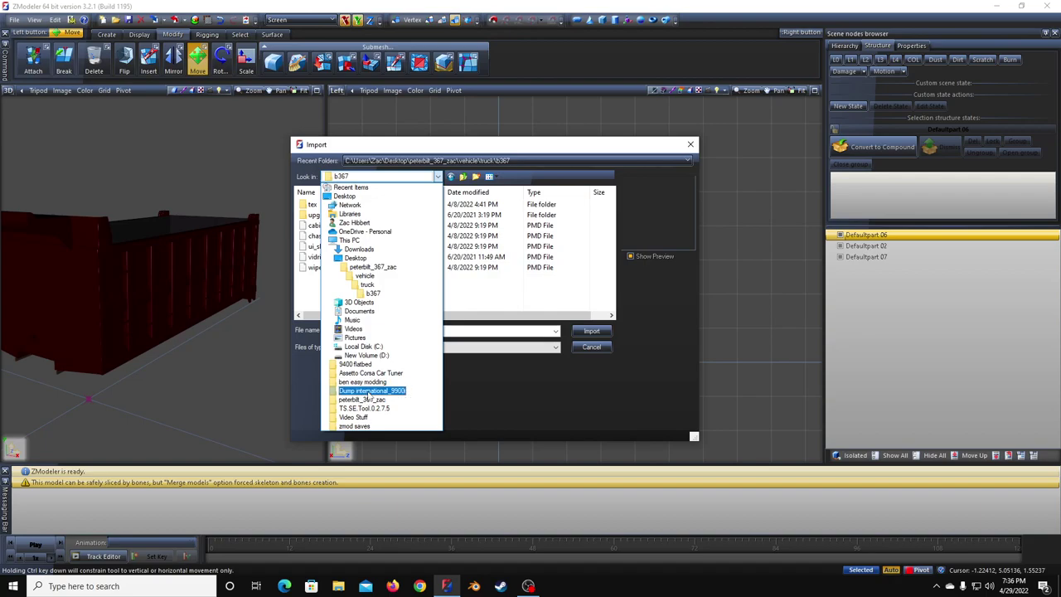
{"action": "left_click", "coordinate": [363, 399]}
{"action": "double_click", "coordinate": [348, 256]}
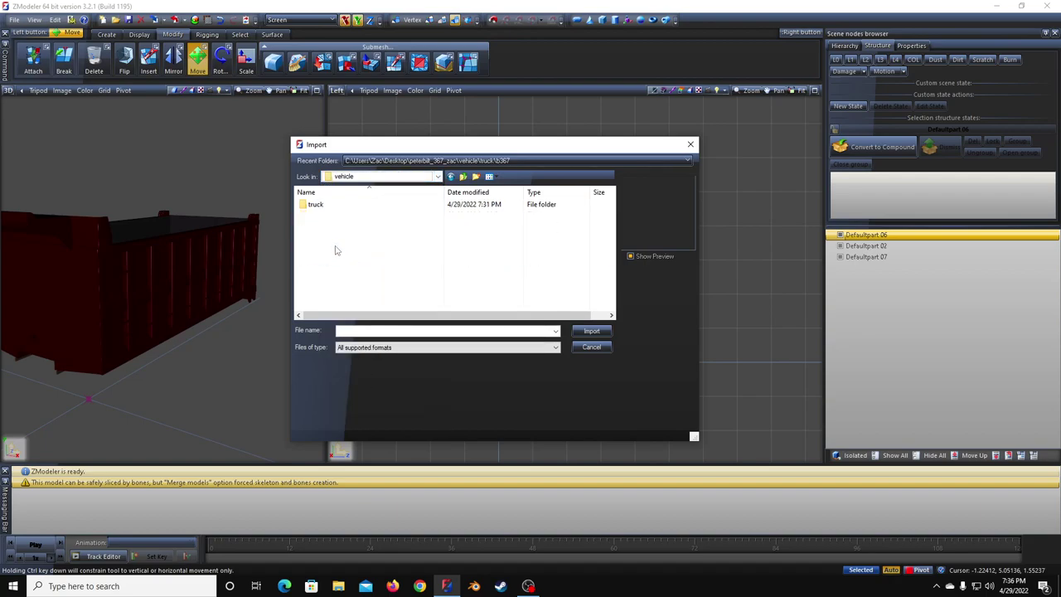
{"action": "double_click", "coordinate": [316, 204]}
{"action": "double_click", "coordinate": [344, 207]}
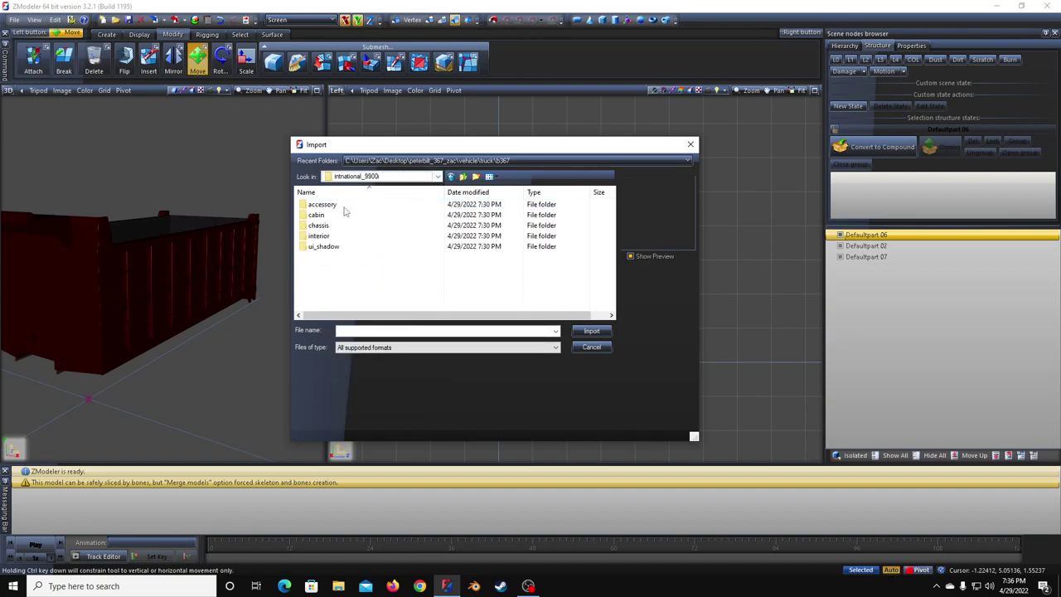
{"action": "double_click", "coordinate": [329, 226]}
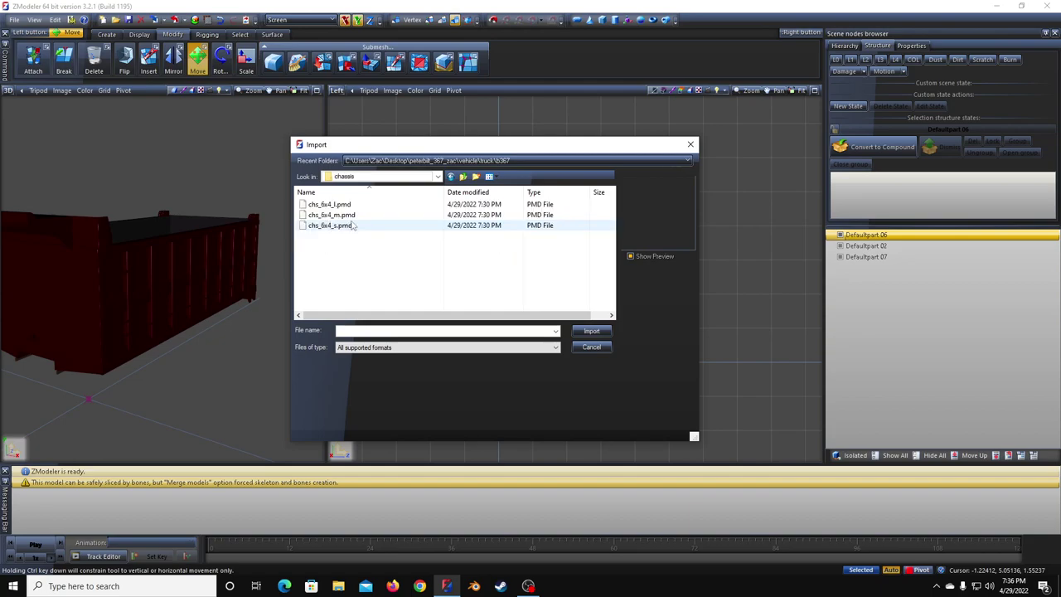
Step: Delete the chs_6x4_s copy and duplicate chs_6x4_l.pmd under the name chs_6x4_l2.pmd
{"action": "left_click", "coordinate": [373, 225]}
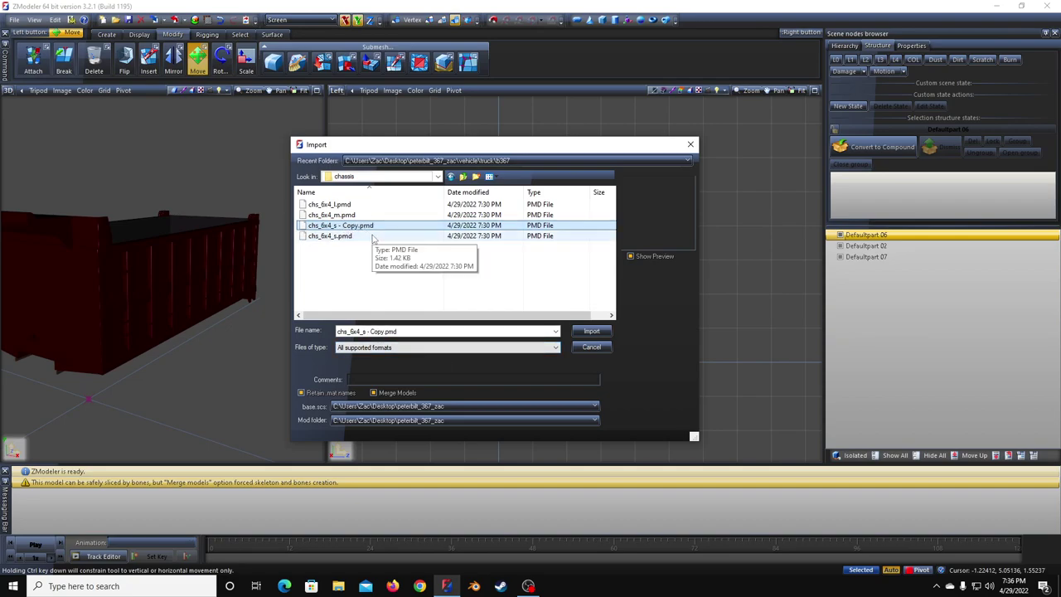
{"action": "key", "text": "Delete"}
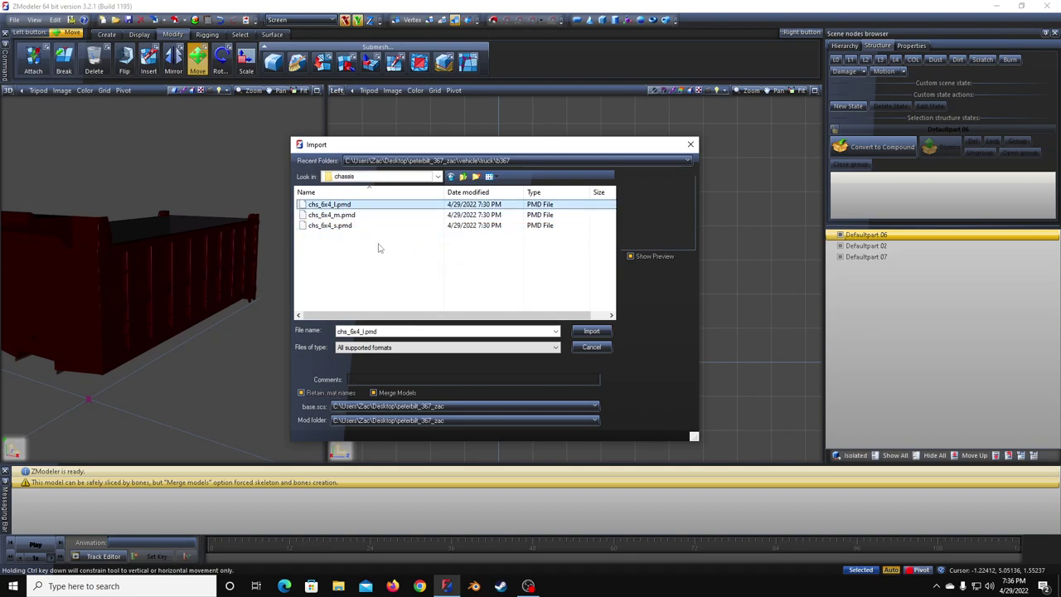
{"action": "key", "text": "ctrl+v"}
{"action": "left_click", "coordinate": [360, 206]}
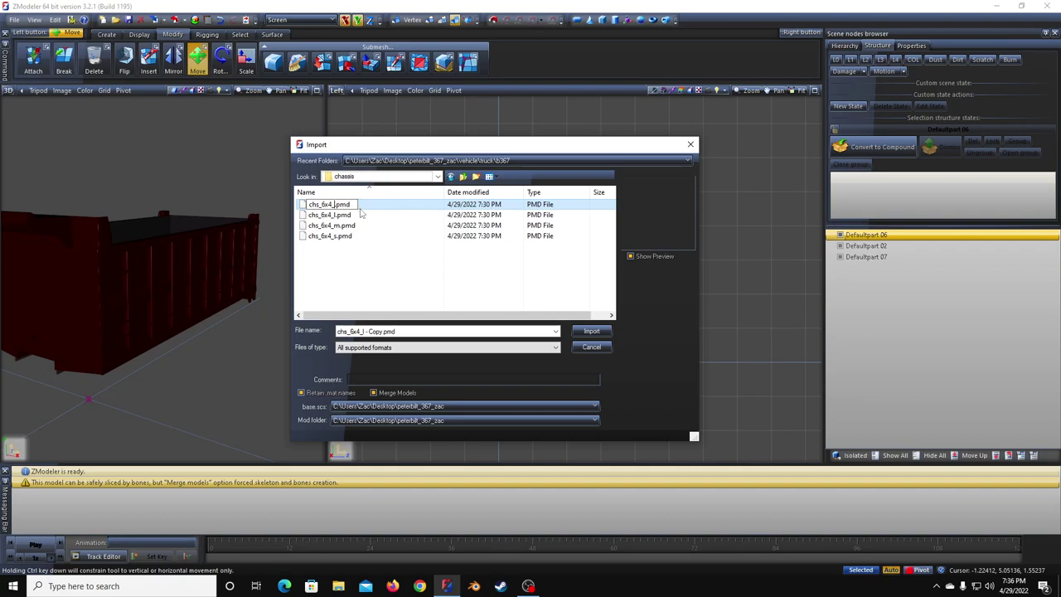
{"action": "key", "text": "BackSpace"}
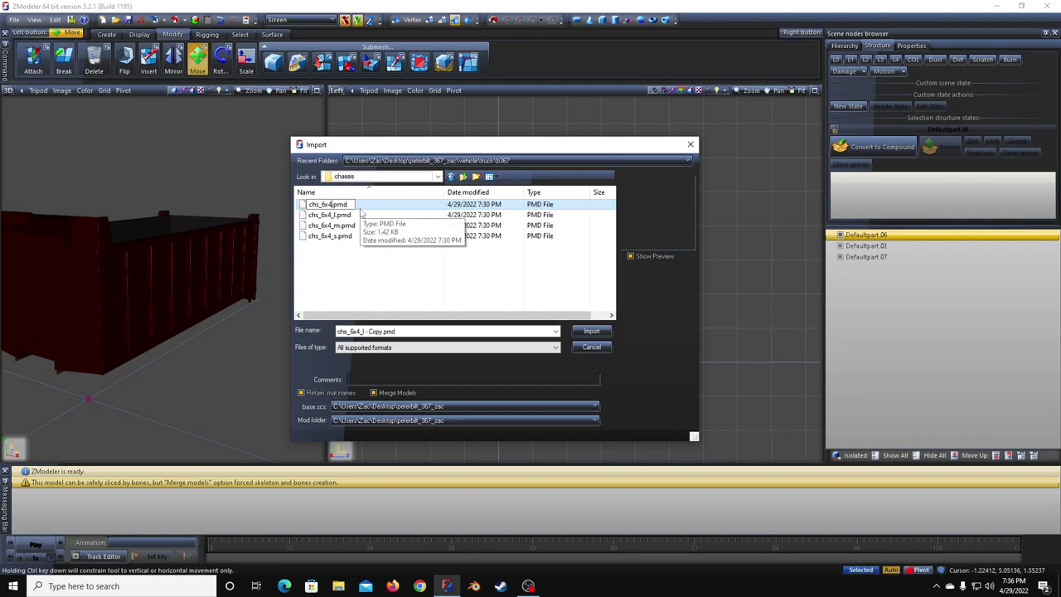
{"action": "key", "text": "ctrl+z"}
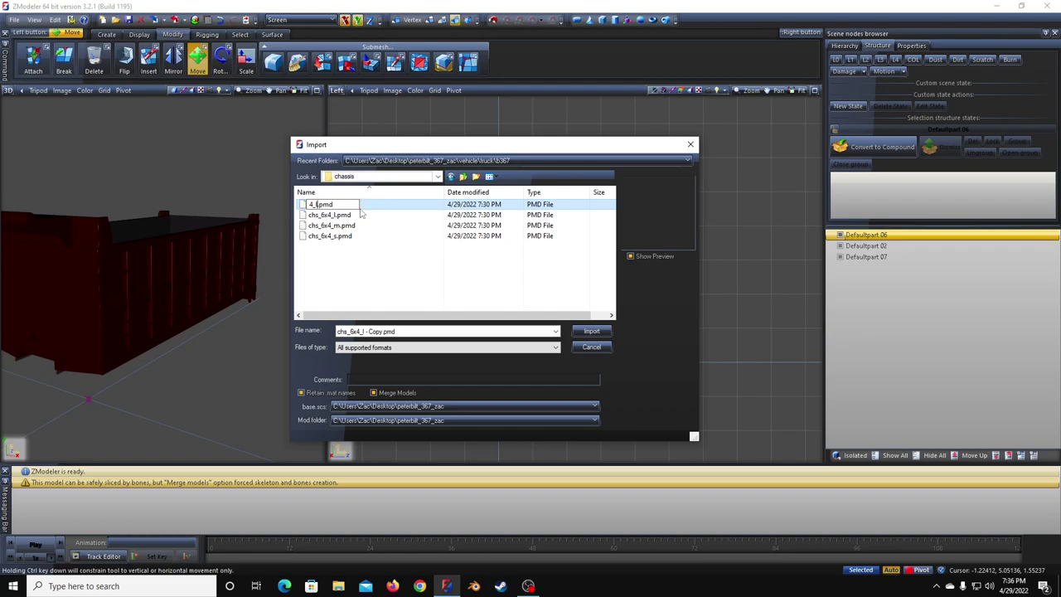
{"action": "key", "text": "Return"}
Step: Select chs_6x4_l2.pmd for import and set the base.scs folder to Dump international_9900i
{"action": "left_click", "coordinate": [356, 215]}
{"action": "left_click", "coordinate": [470, 407]}
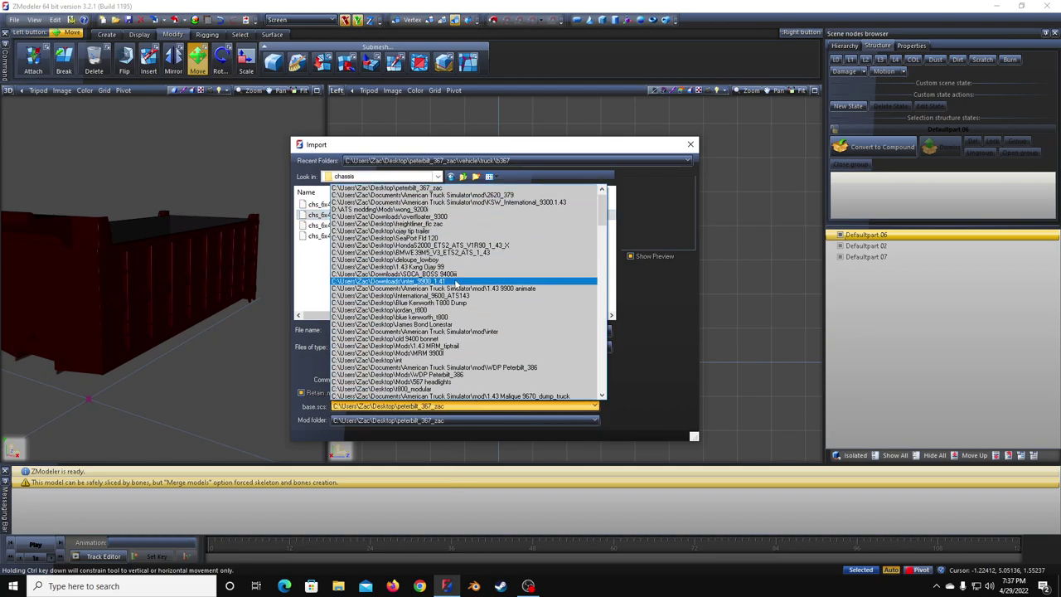
{"action": "left_click", "coordinate": [445, 188]}
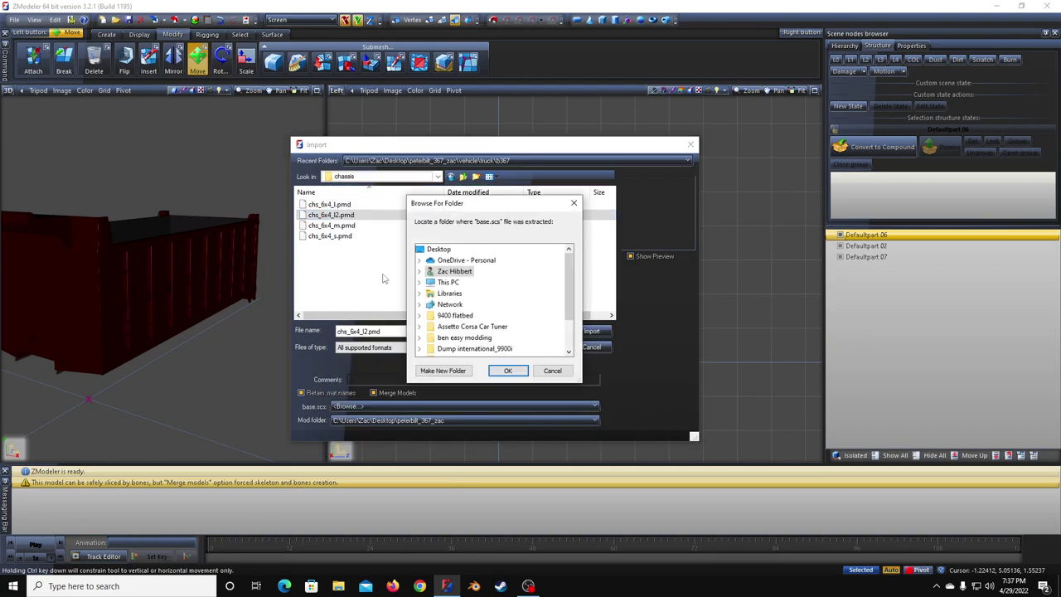
{"action": "scroll", "coordinate": [497, 319], "scroll_direction": "down", "scroll_amount": 2}
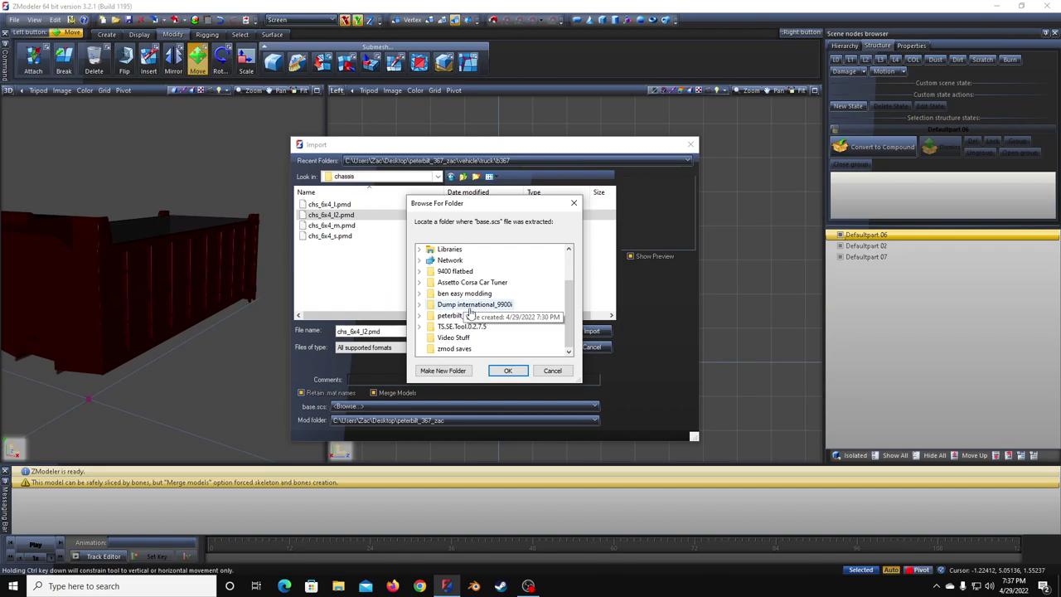
{"action": "double_click", "coordinate": [471, 305]}
{"action": "left_click", "coordinate": [507, 371]}
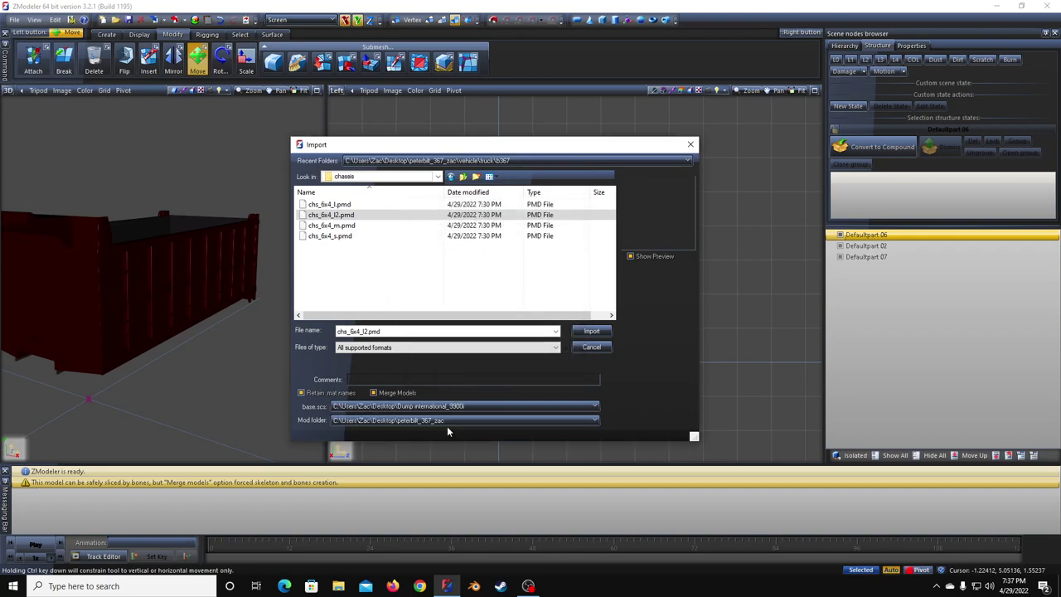
Step: Set the mod folder to Dump international_9900i and import chs_6x4_l2.pmd
{"action": "left_click", "coordinate": [450, 421]}
{"action": "left_click", "coordinate": [466, 203]}
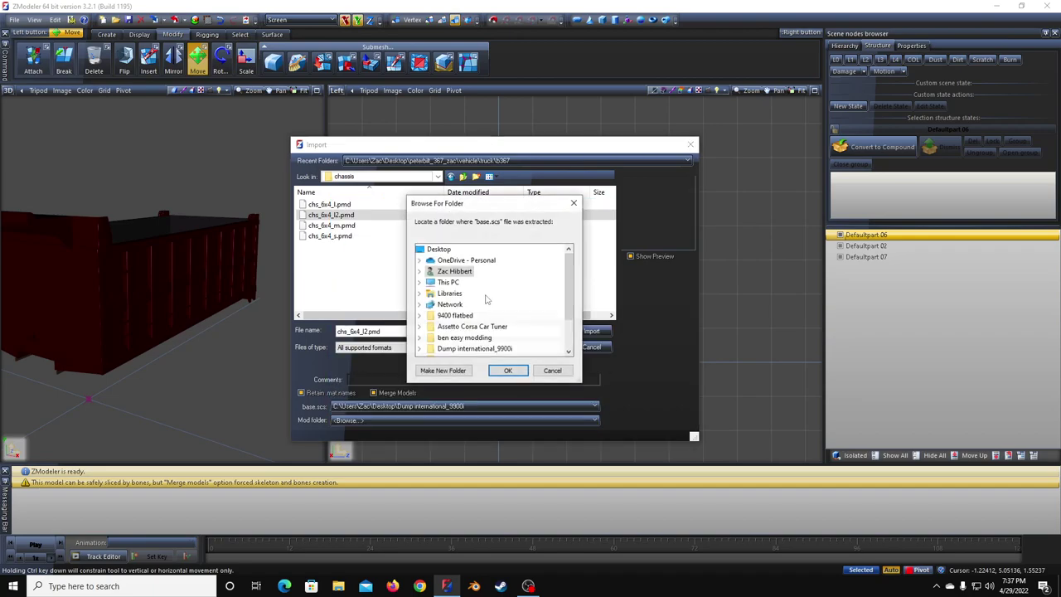
{"action": "left_click", "coordinate": [507, 371]}
{"action": "left_click", "coordinate": [594, 332]}
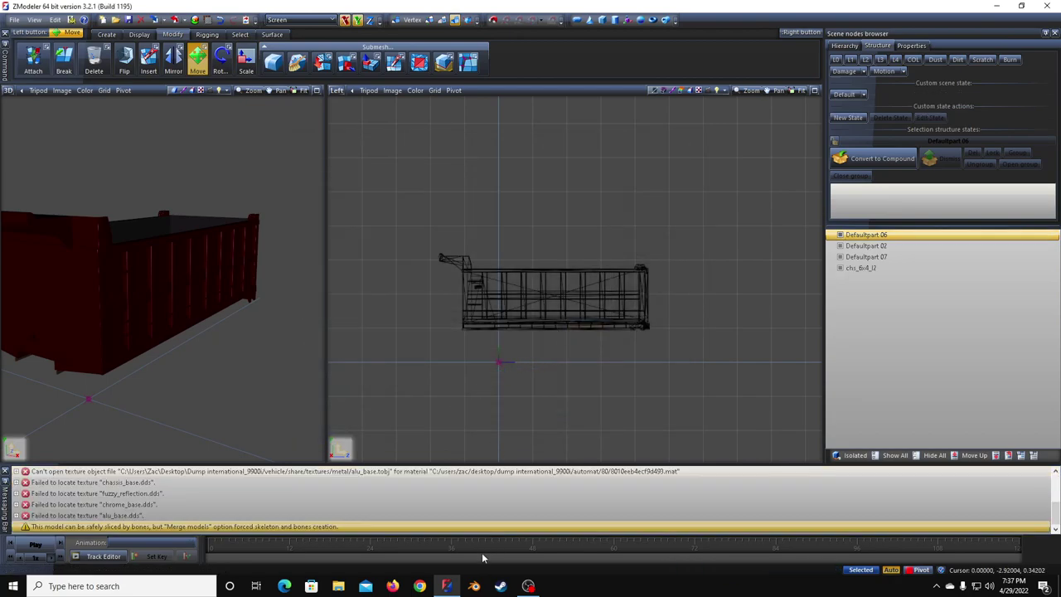
{"action": "scroll", "coordinate": [203, 509], "scroll_direction": "up", "scroll_amount": 3}
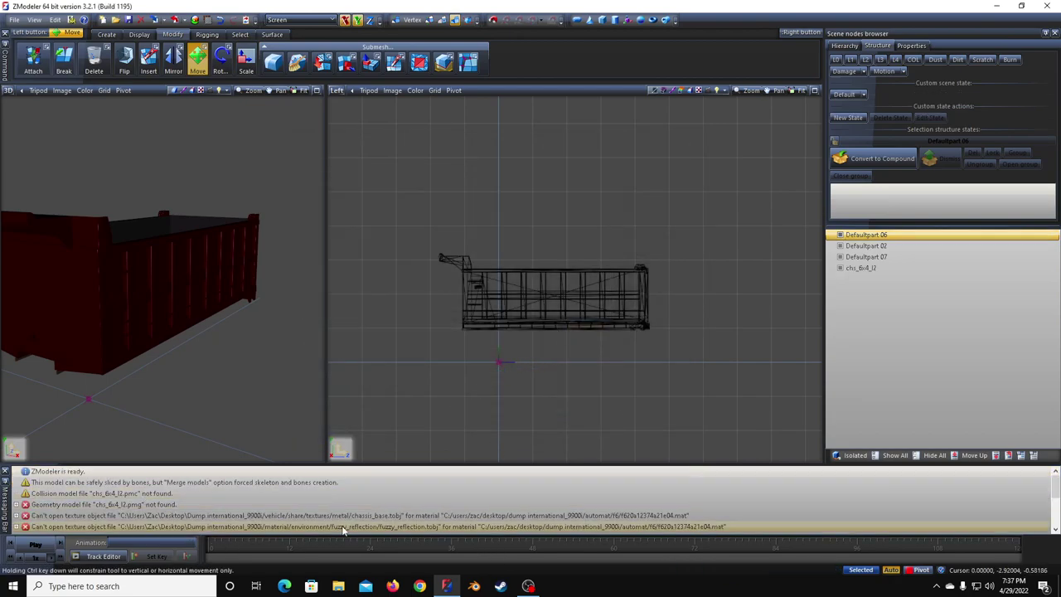
Step: Examine the messages from the chassis import and check the scene for the imported chs_6x4_l2 model
{"action": "scroll", "coordinate": [367, 504], "scroll_direction": "down", "scroll_amount": 2}
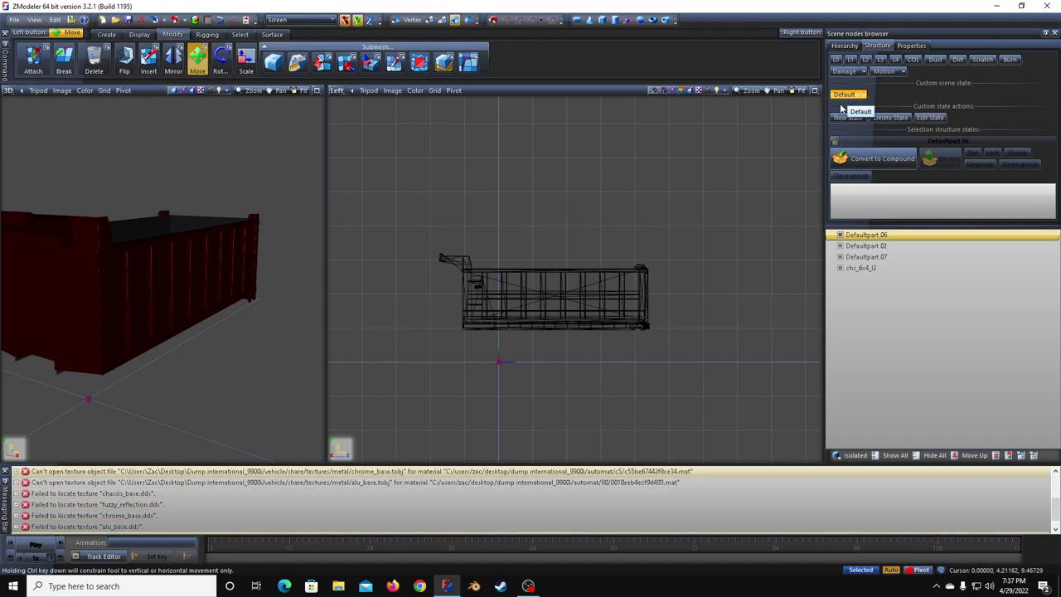
{"action": "scroll", "coordinate": [258, 382], "scroll_direction": "down", "scroll_amount": 2}
{"action": "scroll", "coordinate": [372, 329], "scroll_direction": "down", "scroll_amount": 1}
{"action": "middle_click_drag", "start_coordinate": [286, 348], "coordinate": [370, 332]}
{"action": "scroll", "coordinate": [193, 357], "scroll_direction": "down", "scroll_amount": 4}
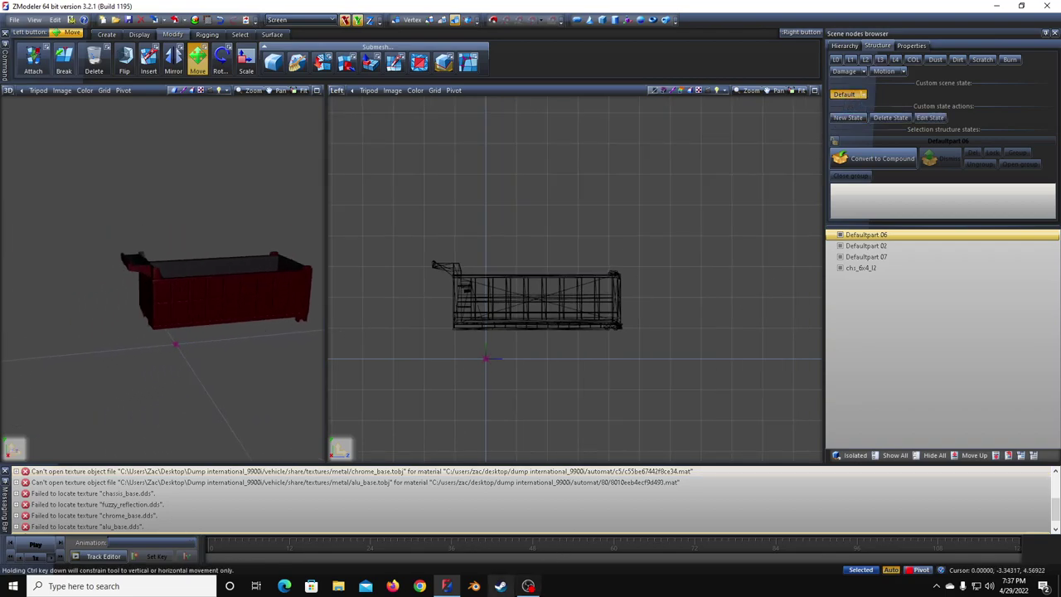
{"action": "left_click", "coordinate": [528, 585]}
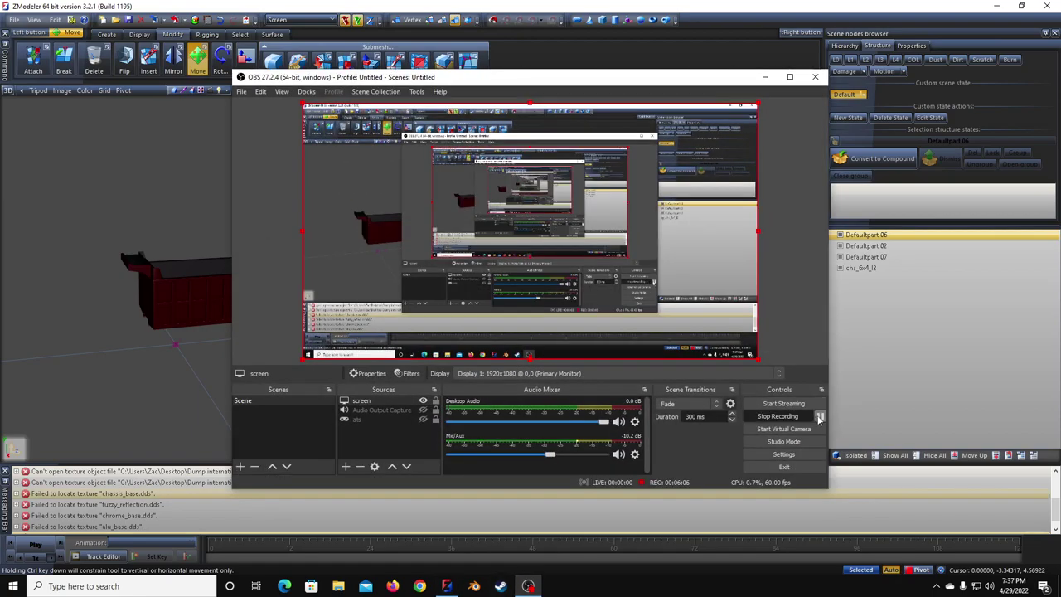
{"action": "left_click", "coordinate": [928, 387]}
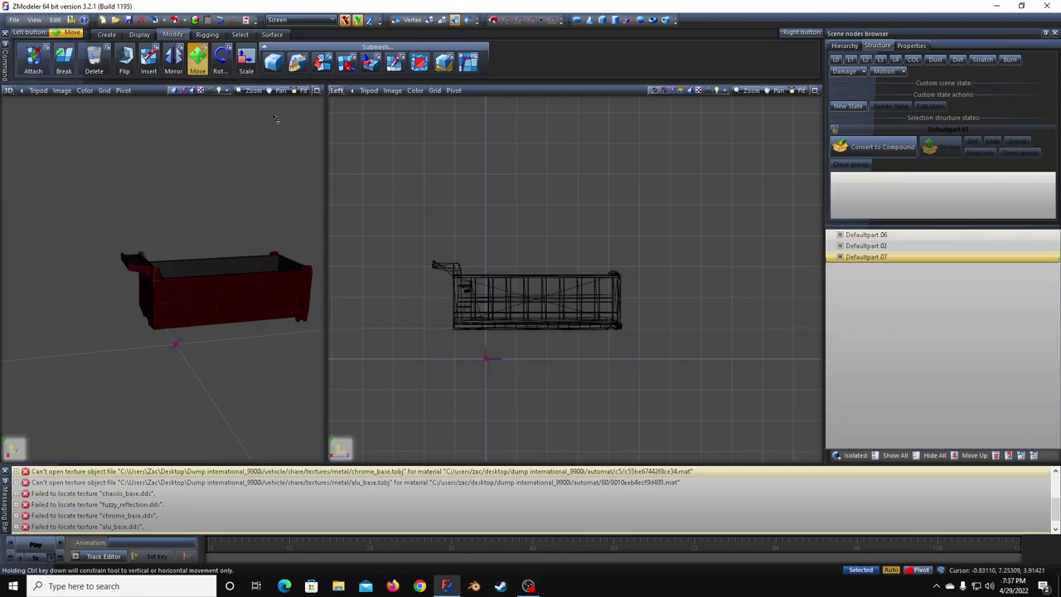
Step: Clear the message log of the earlier import errors
{"action": "left_click", "coordinate": [14, 20]}
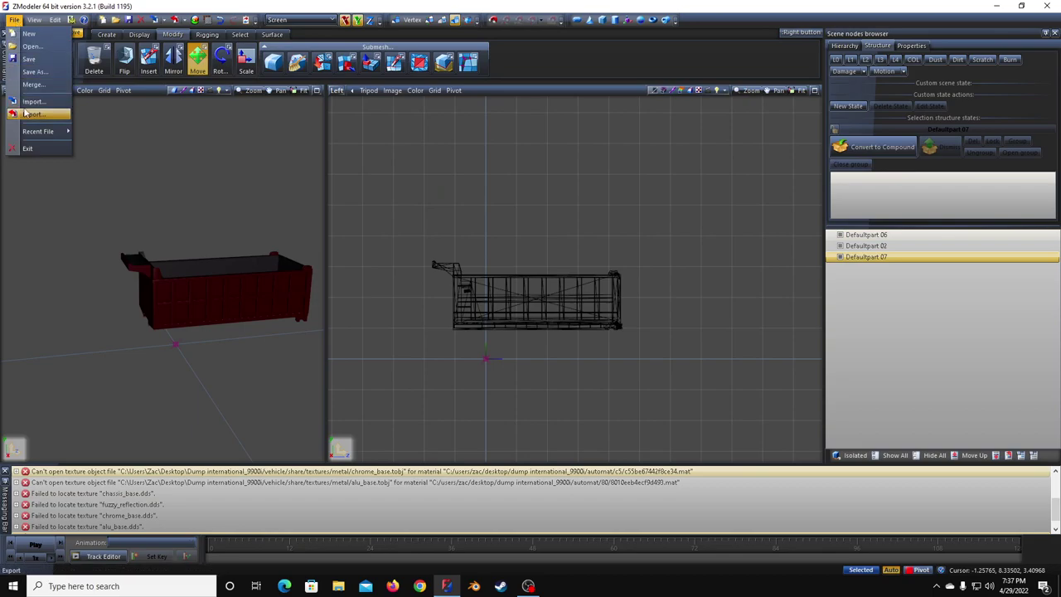
{"action": "right_click", "coordinate": [119, 495]}
{"action": "left_click", "coordinate": [145, 505]}
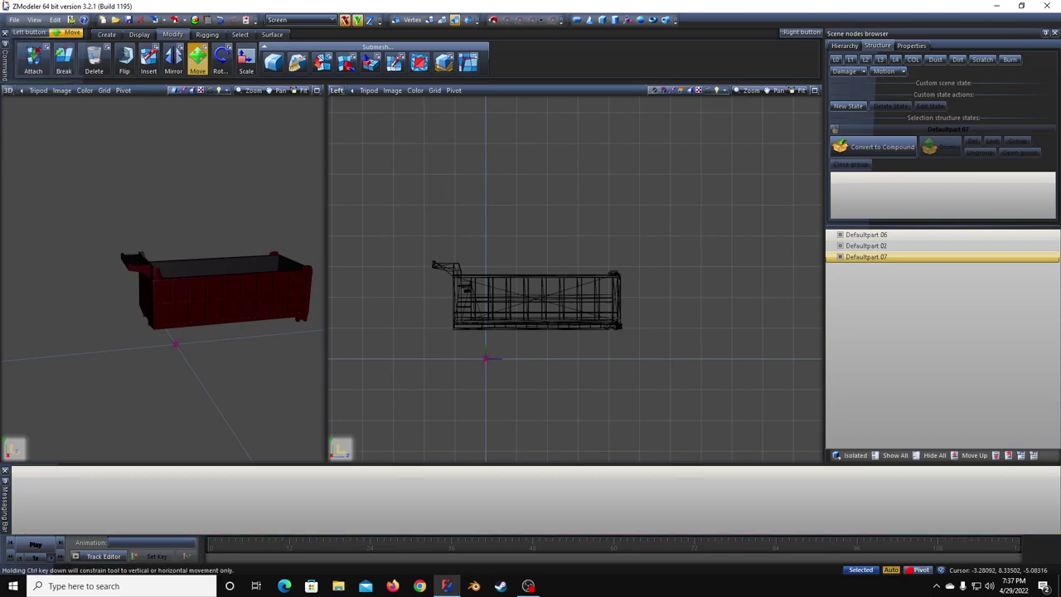
Step: Delete chs_6x4_l2.pmd from the chassis folder and import the original chs_6x4_l.pmd
{"action": "left_click", "coordinate": [14, 20]}
{"action": "left_click", "coordinate": [37, 106]}
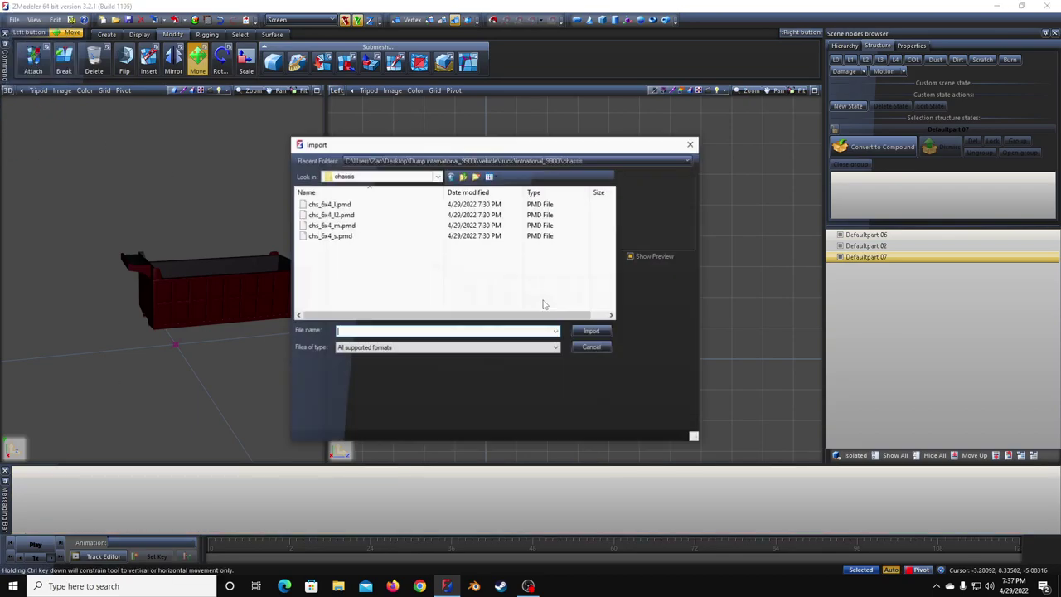
{"action": "left_click", "coordinate": [392, 215]}
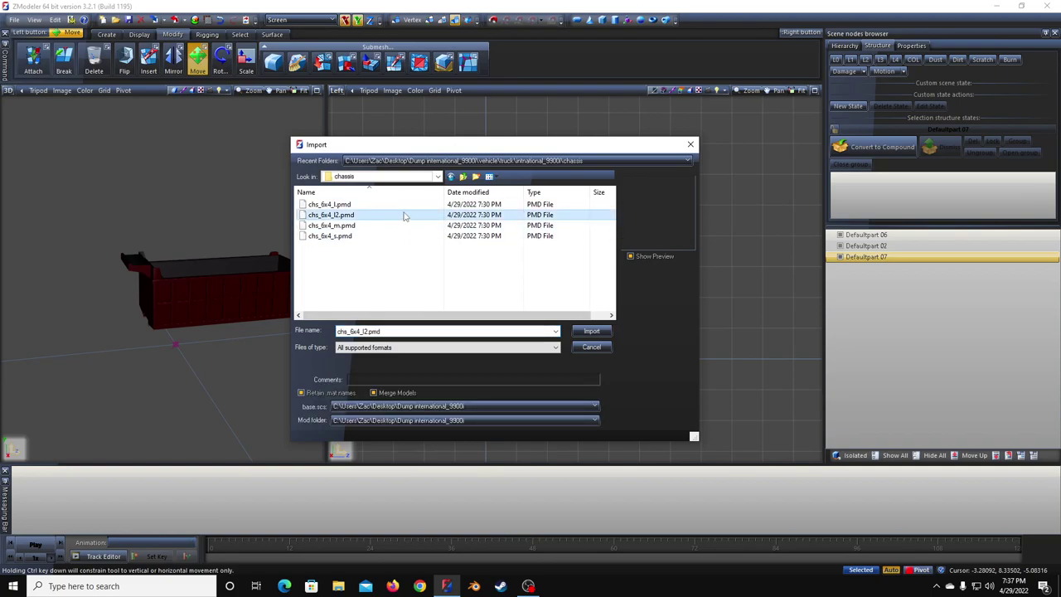
{"action": "key", "text": "Delete"}
{"action": "double_click", "coordinate": [370, 205]}
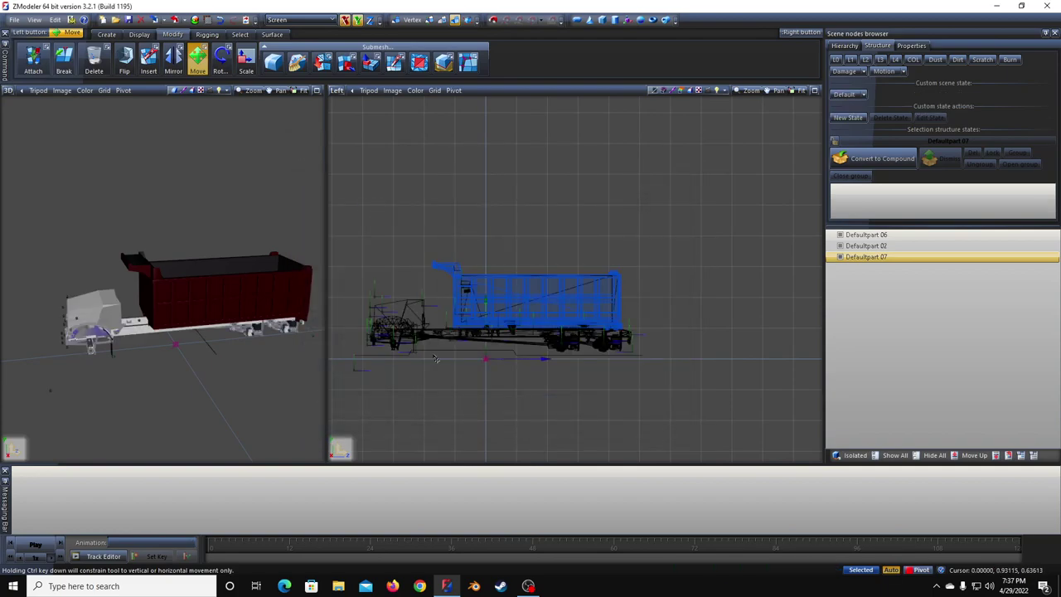
Step: Select all three dump bed parts with the chs_6x4_l chassis hidden, and show the chassis again
{"action": "scroll", "coordinate": [148, 369], "scroll_direction": "up", "scroll_amount": 5}
{"action": "middle_click_drag", "start_coordinate": [147, 370], "coordinate": [190, 362]}
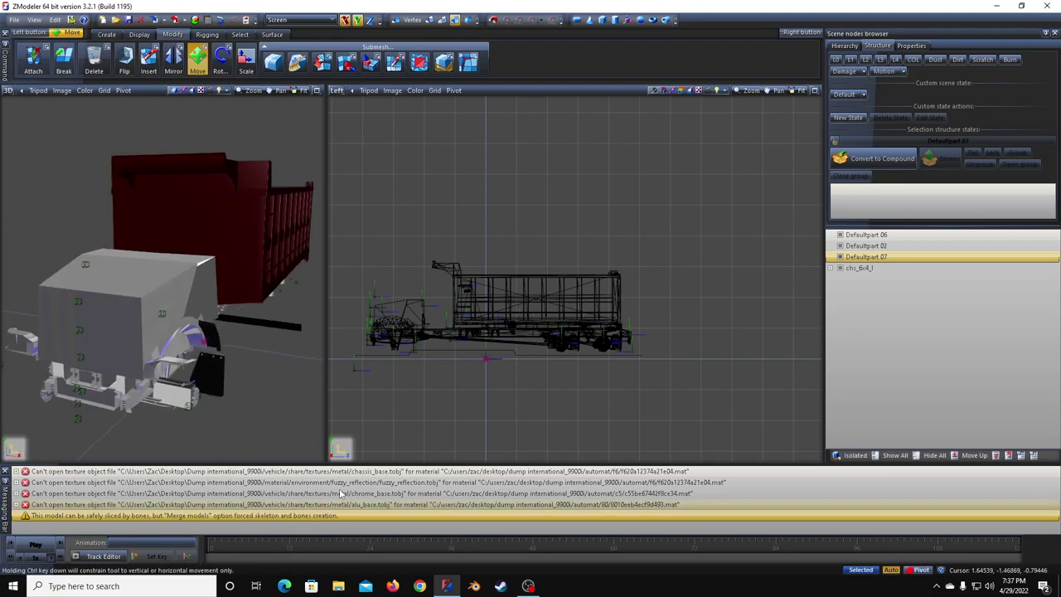
{"action": "middle_click_drag", "start_coordinate": [269, 342], "coordinate": [219, 336]}
{"action": "scroll", "coordinate": [528, 322], "scroll_direction": "up", "scroll_amount": 5}
{"action": "middle_click_drag", "start_coordinate": [551, 388], "coordinate": [448, 381]}
{"action": "middle_click_drag", "start_coordinate": [308, 331], "coordinate": [257, 329]}
{"action": "scroll", "coordinate": [257, 329], "scroll_direction": "down", "scroll_amount": 2}
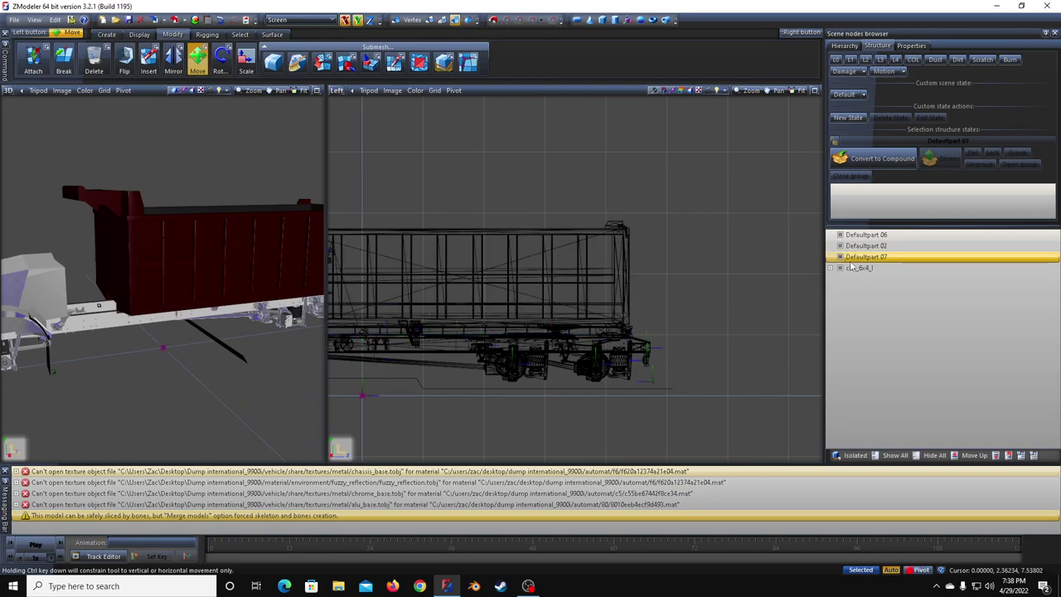
{"action": "scroll", "coordinate": [587, 313], "scroll_direction": "down", "scroll_amount": 5}
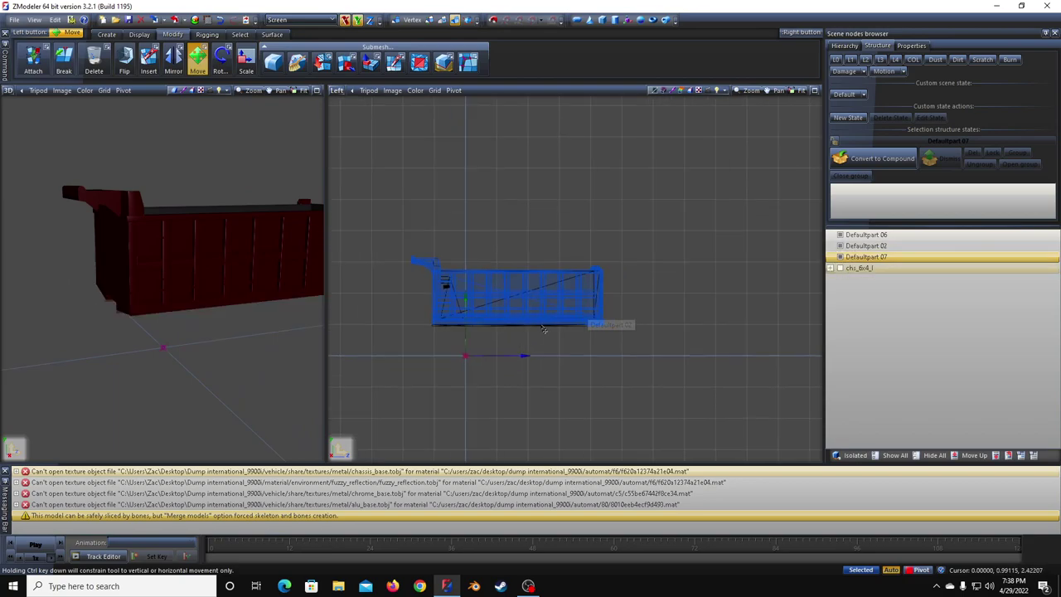
{"action": "left_click_drag", "start_coordinate": [388, 252], "coordinate": [680, 360]}
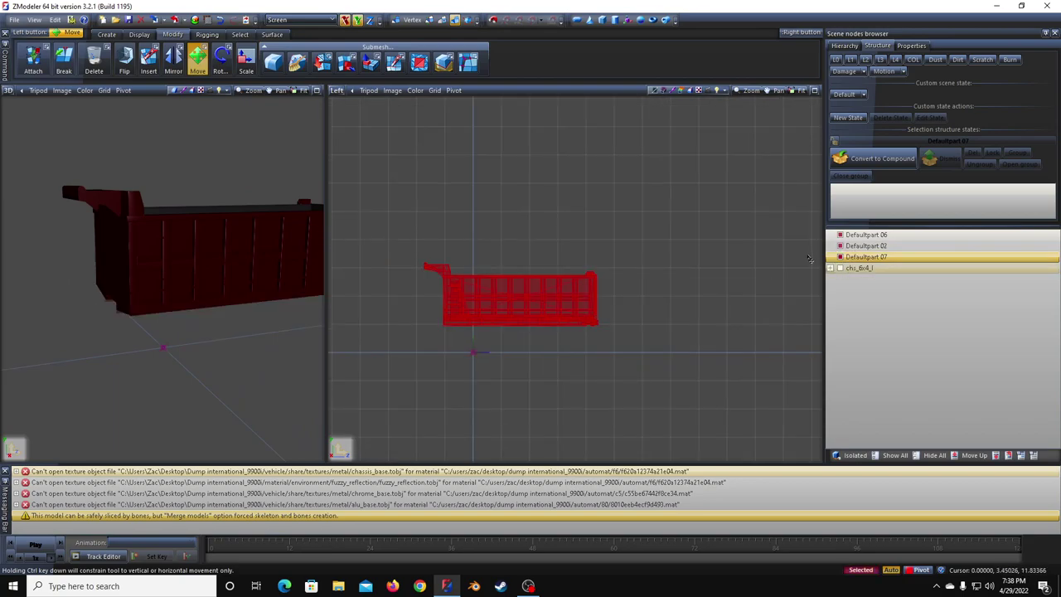
{"action": "left_click", "coordinate": [840, 269]}
Step: Move the selected dump bed about 0.10 toward the rear of the chassis frame
{"action": "middle_click_drag", "start_coordinate": [200, 346], "coordinate": [129, 333]}
{"action": "scroll", "coordinate": [591, 325], "scroll_direction": "up", "scroll_amount": 3}
{"action": "scroll", "coordinate": [579, 309], "scroll_direction": "up", "scroll_amount": 3}
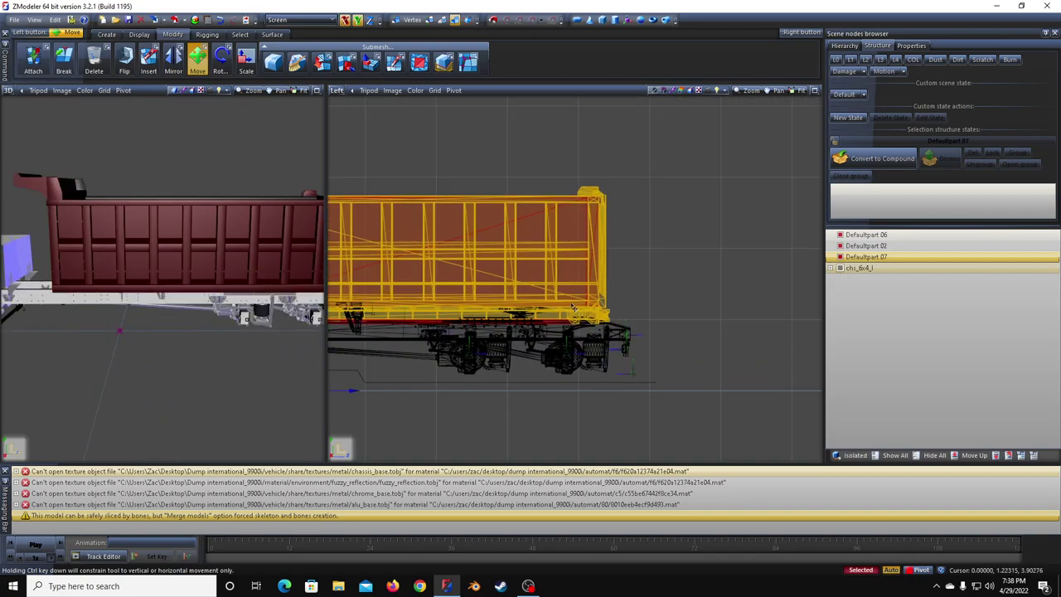
{"action": "middle_click_drag", "start_coordinate": [222, 375], "coordinate": [290, 336]}
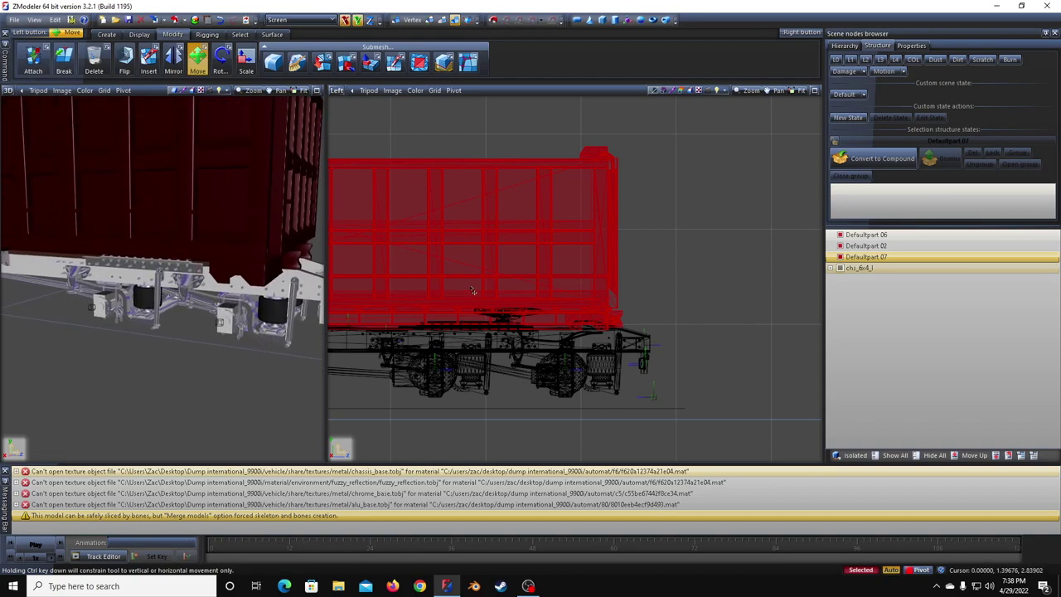
{"action": "scroll", "coordinate": [473, 289], "scroll_direction": "down", "scroll_amount": 3}
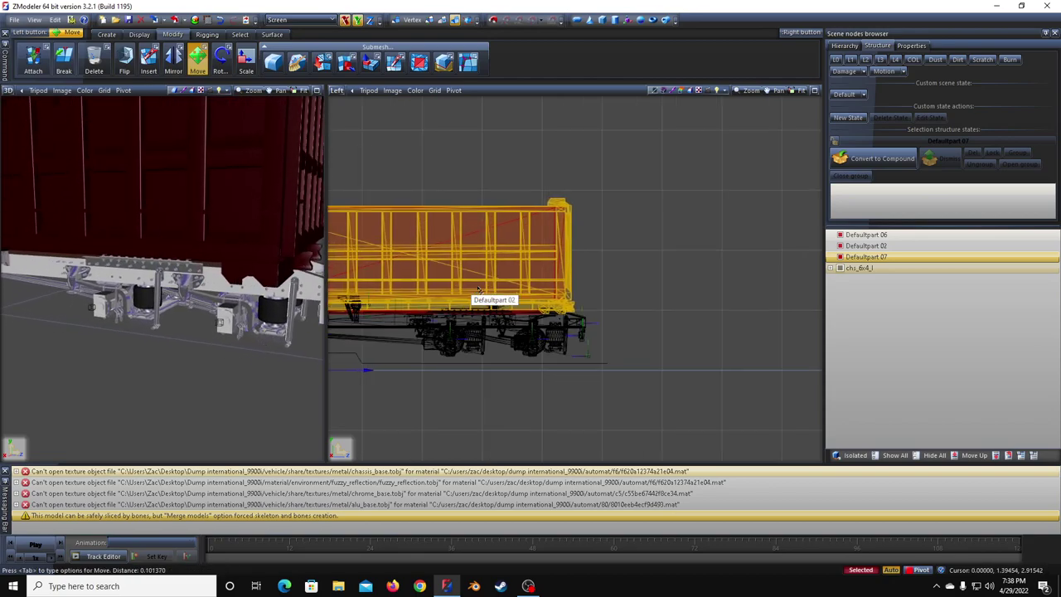
{"action": "scroll", "coordinate": [420, 338], "scroll_direction": "down", "scroll_amount": 1}
{"action": "middle_click_drag", "start_coordinate": [421, 338], "coordinate": [558, 353]}
{"action": "scroll", "coordinate": [236, 316], "scroll_direction": "down", "scroll_amount": 6}
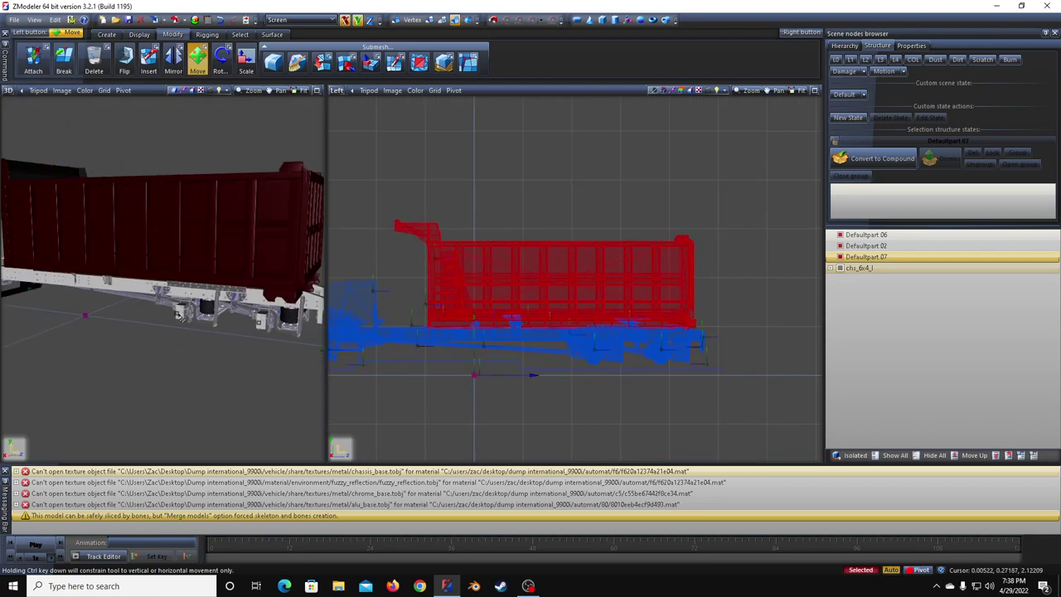
Step: Nudge the dump bed slightly farther back so its tail sits closer to the end of the frame
{"action": "middle_click_drag", "start_coordinate": [212, 318], "coordinate": [303, 335]}
{"action": "scroll", "coordinate": [564, 308], "scroll_direction": "up", "scroll_amount": 4}
{"action": "left_click_drag", "start_coordinate": [570, 312], "coordinate": [575, 310]}
{"action": "mouse_move", "coordinate": [240, 334]}
{"action": "middle_mouse_down", "text": "alt"}
{"action": "mouse_move", "coordinate": [236, 319]}
{"action": "mouse_move", "coordinate": [305, 351]}
{"action": "mouse_move", "coordinate": [260, 347]}
{"action": "mouse_move", "coordinate": [226, 322]}
{"action": "middle_mouse_up", "text": "alt"}
{"action": "scroll", "coordinate": [224, 249], "scroll_direction": "up", "scroll_amount": 4}
{"action": "scroll", "coordinate": [222, 217], "scroll_direction": "down", "scroll_amount": 3}
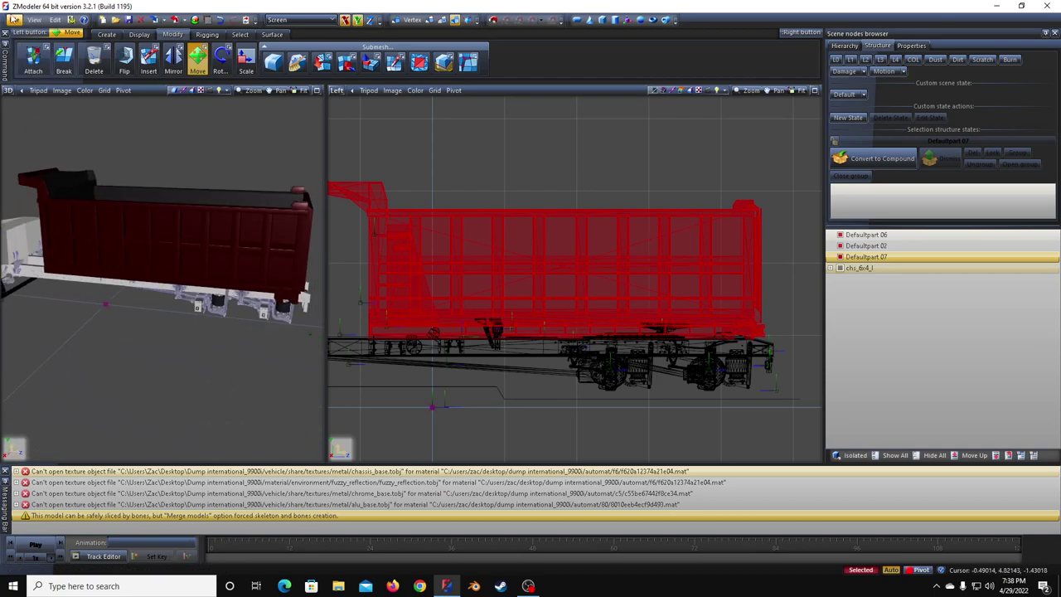
Step: Import the day cab model day.pmd from the cabin folder of intnational_9900i
{"action": "left_click", "coordinate": [14, 19]}
{"action": "left_click", "coordinate": [33, 101]}
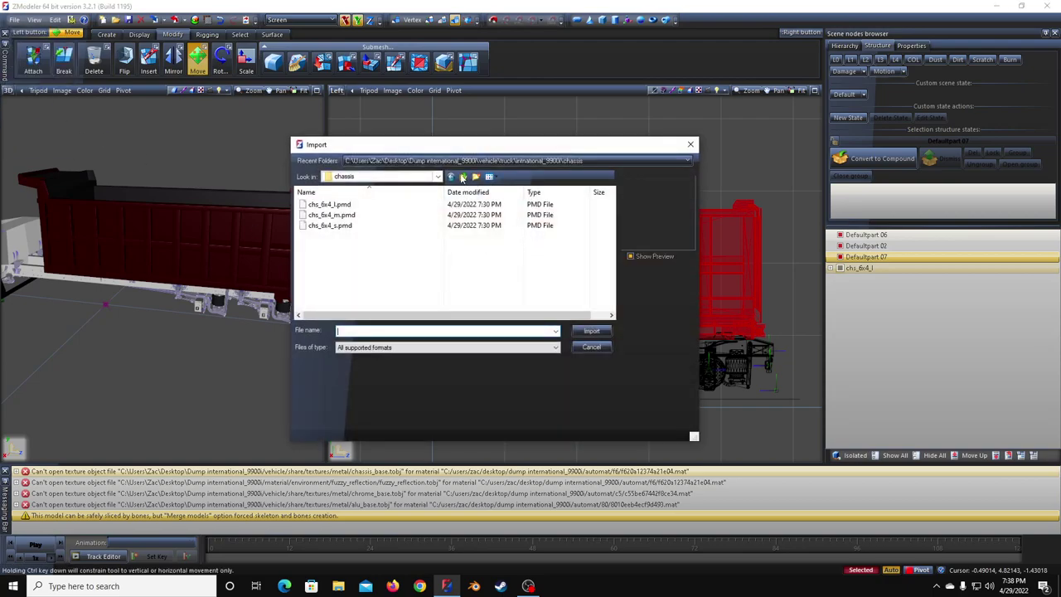
{"action": "left_click", "coordinate": [402, 176]}
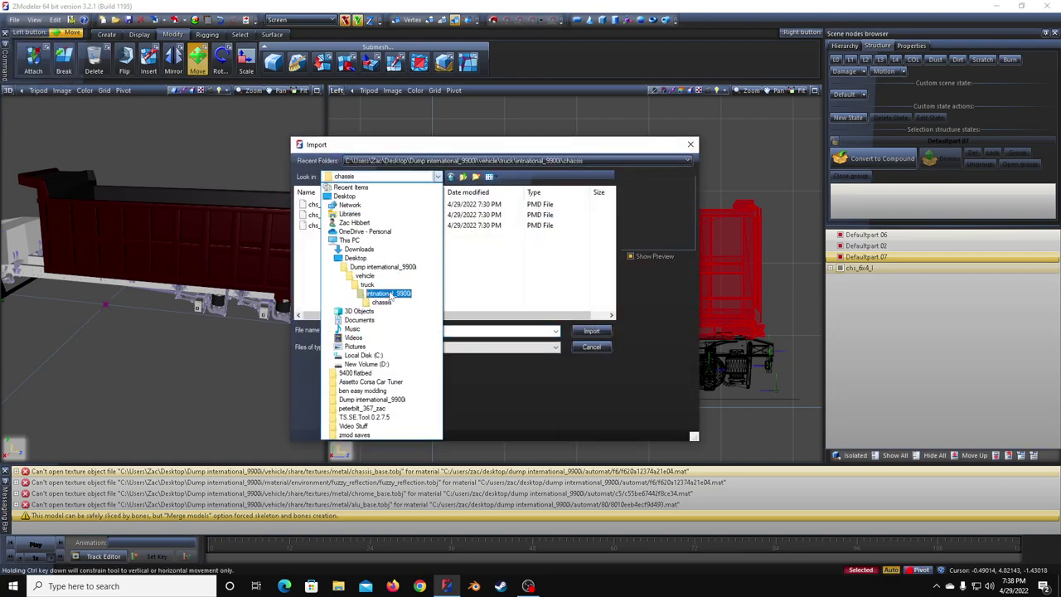
{"action": "left_click", "coordinate": [389, 293]}
{"action": "double_click", "coordinate": [330, 216]}
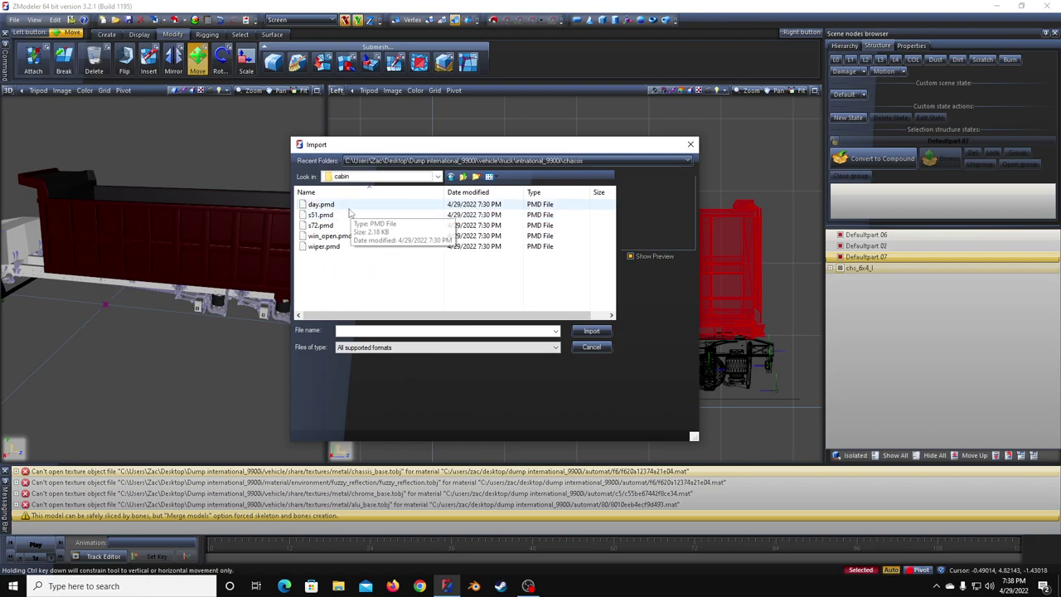
{"action": "double_click", "coordinate": [323, 204]}
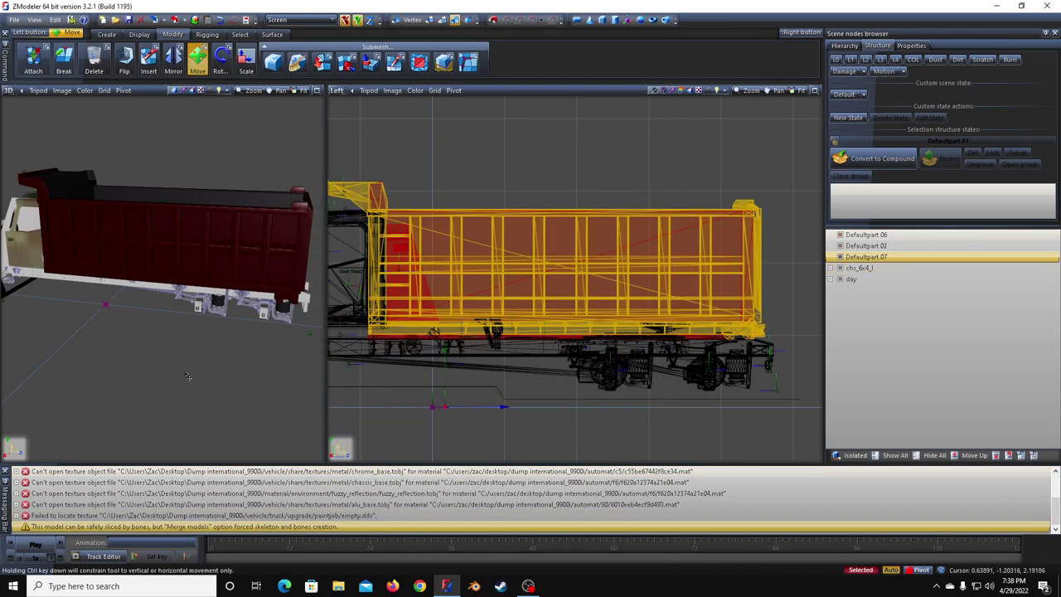
Step: Move the dump bed rearward until its front wall clears the back of the day cab
{"action": "middle_click_drag", "start_coordinate": [166, 326], "coordinate": [188, 310]}
{"action": "scroll", "coordinate": [188, 310], "scroll_direction": "up", "scroll_amount": 3}
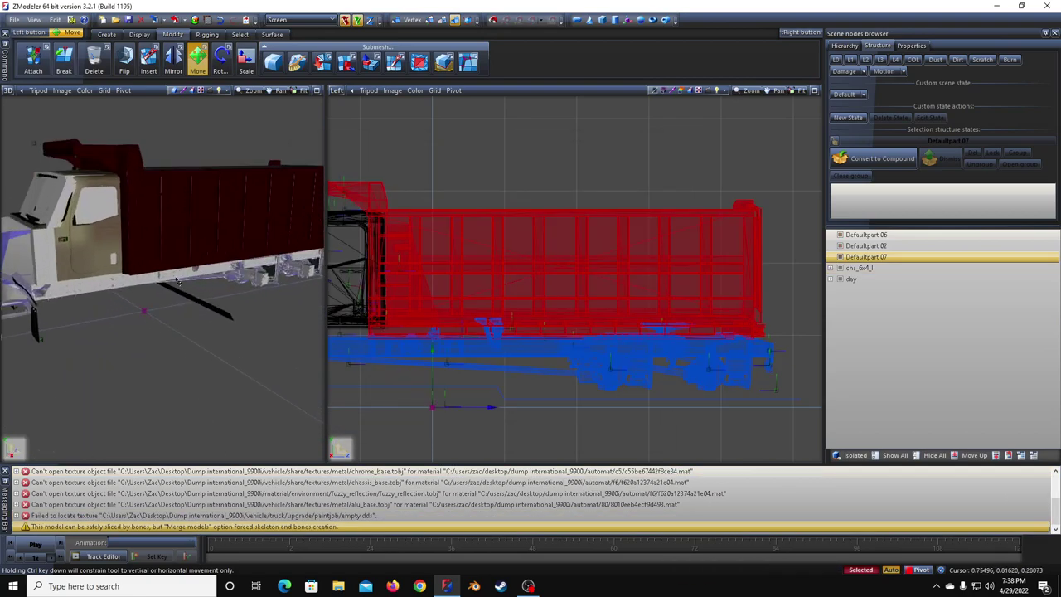
{"action": "middle_click_drag", "start_coordinate": [133, 267], "coordinate": [153, 282]}
{"action": "scroll", "coordinate": [154, 286], "scroll_direction": "up", "scroll_amount": 3}
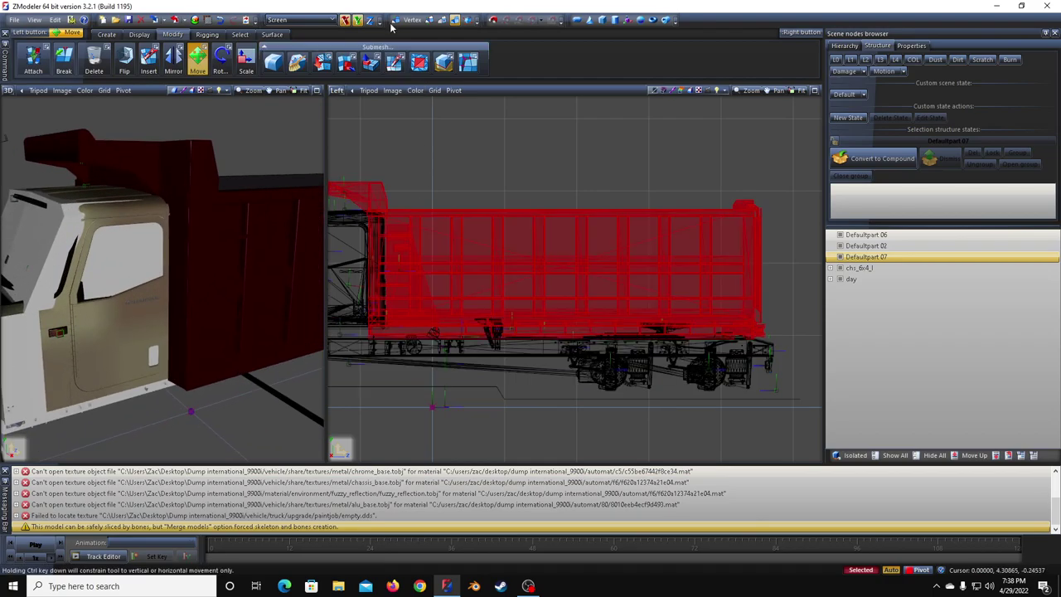
{"action": "left_click_drag", "start_coordinate": [497, 313], "coordinate": [495, 285]}
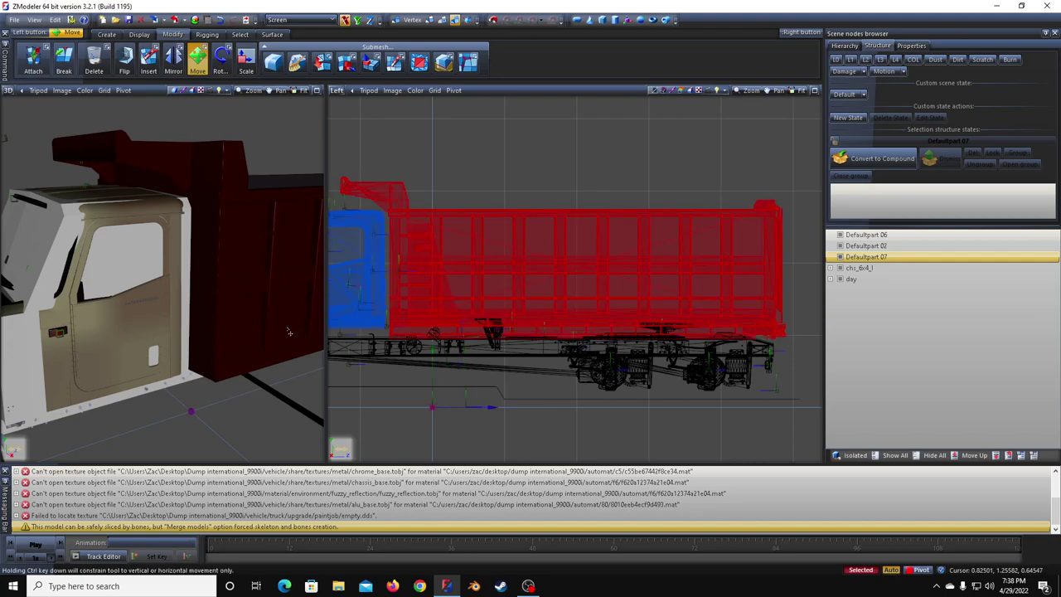
Step: Delete the day cab node from the scene
{"action": "scroll", "coordinate": [286, 332], "scroll_direction": "down", "scroll_amount": 8}
{"action": "middle_click_drag", "start_coordinate": [250, 348], "coordinate": [250, 376]}
{"action": "mouse_move", "coordinate": [179, 370]}
{"action": "middle_mouse_down"}
{"action": "mouse_move", "coordinate": [138, 372]}
{"action": "mouse_move", "coordinate": [198, 370]}
{"action": "middle_mouse_up"}
{"action": "right_click", "coordinate": [865, 282]}
{"action": "mouse_move", "coordinate": [939, 292]}
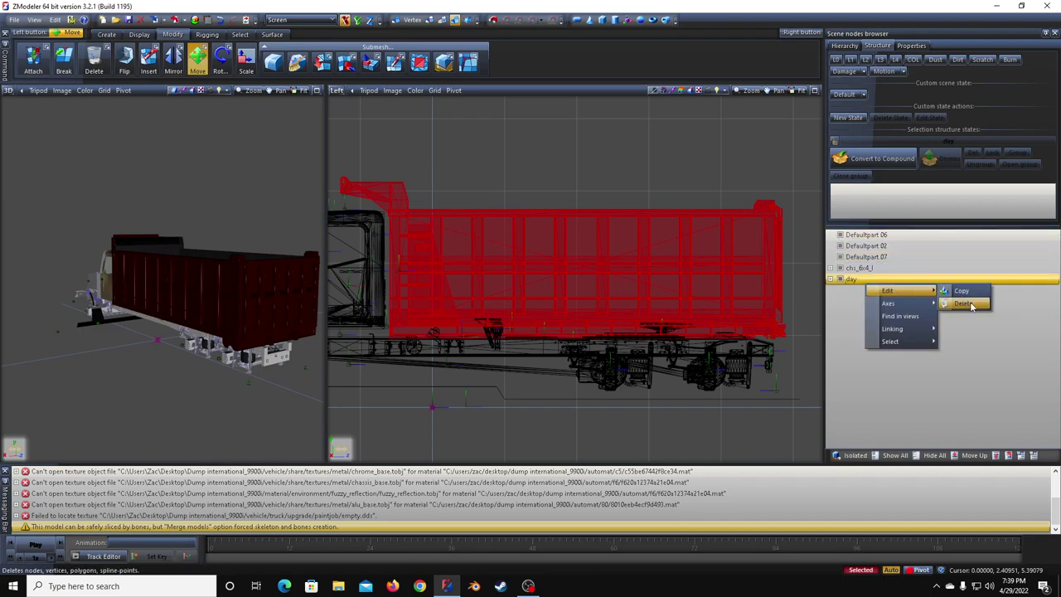
{"action": "left_click", "coordinate": [963, 303]}
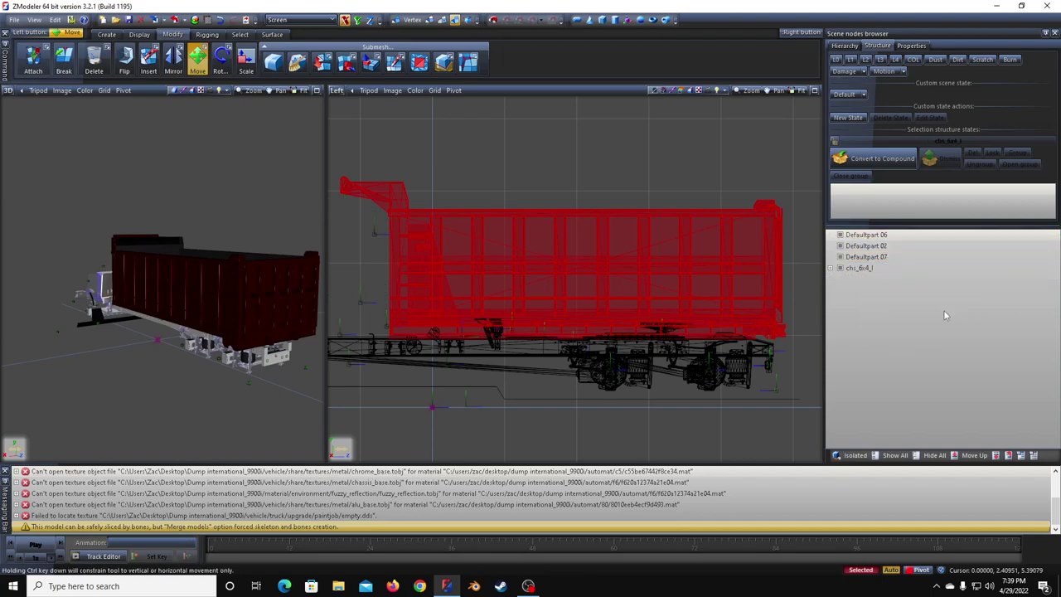
Step: Hide the three dump bed parts and activate vertex-level editing on the chs_6x4_l chassis
{"action": "left_click", "coordinate": [841, 257]}
{"action": "left_click", "coordinate": [841, 247]}
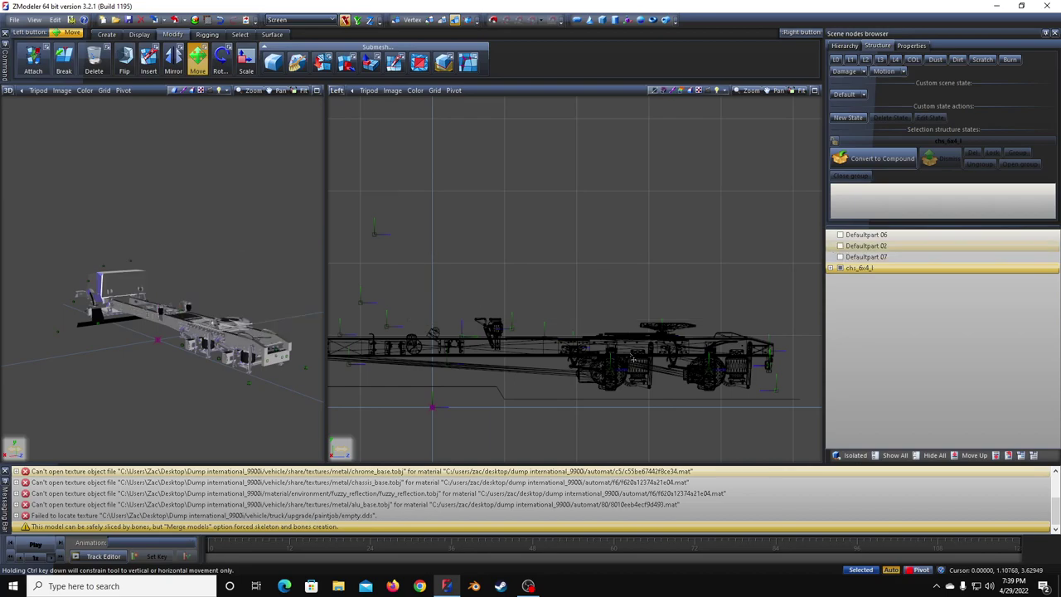
{"action": "scroll", "coordinate": [533, 378], "scroll_direction": "up", "scroll_amount": 3}
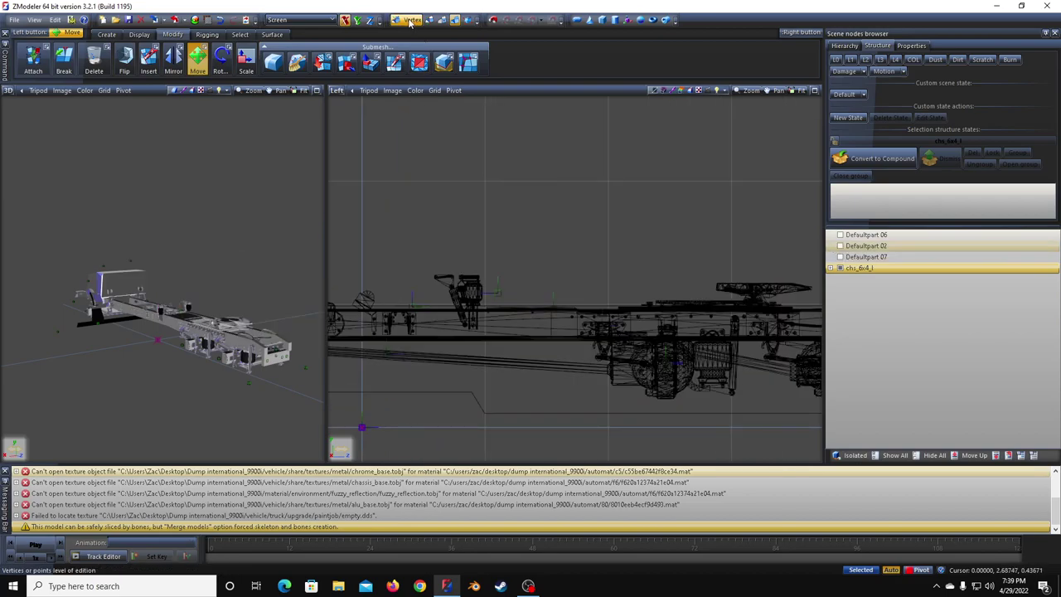
{"action": "left_click", "coordinate": [439, 306]}
Step: Delete the chassis vertices of the bracket assembly rising above the frame rails ahead of the rear axles
{"action": "scroll", "coordinate": [178, 331], "scroll_direction": "up", "scroll_amount": 4}
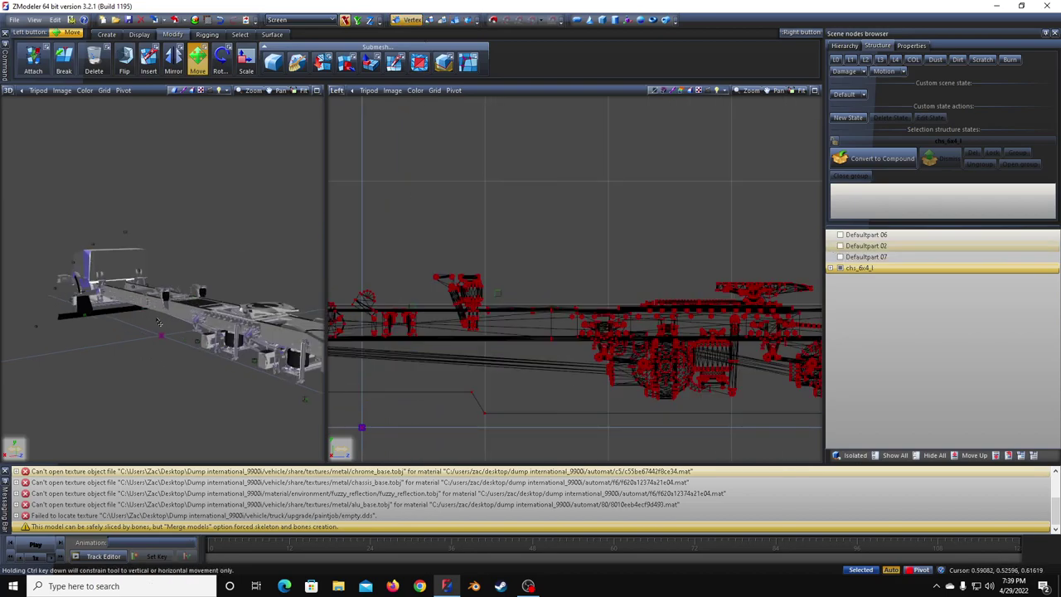
{"action": "mouse_move", "coordinate": [178, 331]}
{"action": "middle_mouse_down"}
{"action": "mouse_move", "coordinate": [222, 336]}
{"action": "mouse_move", "coordinate": [161, 323]}
{"action": "mouse_move", "coordinate": [193, 324]}
{"action": "middle_mouse_up"}
{"action": "scroll", "coordinate": [217, 335], "scroll_direction": "up", "scroll_amount": 4}
{"action": "left_click_drag", "start_coordinate": [406, 252], "coordinate": [514, 295]}
{"action": "key", "text": "Delete"}
{"action": "scroll", "coordinate": [464, 296], "scroll_direction": "up", "scroll_amount": 4}
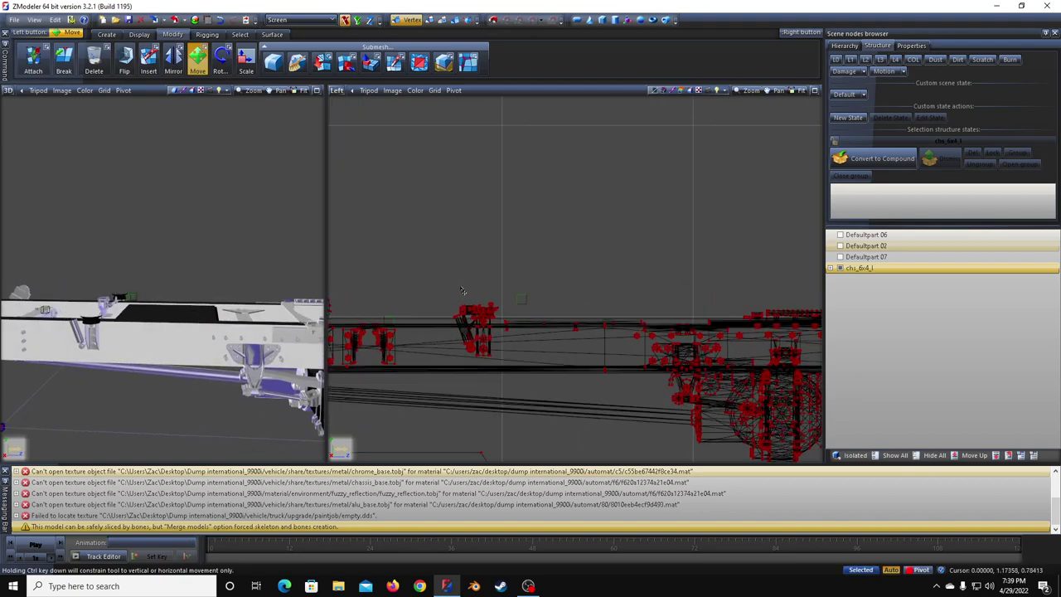
{"action": "scroll", "coordinate": [468, 354], "scroll_direction": "up", "scroll_amount": 2}
{"action": "left_click_drag", "start_coordinate": [413, 226], "coordinate": [552, 296]}
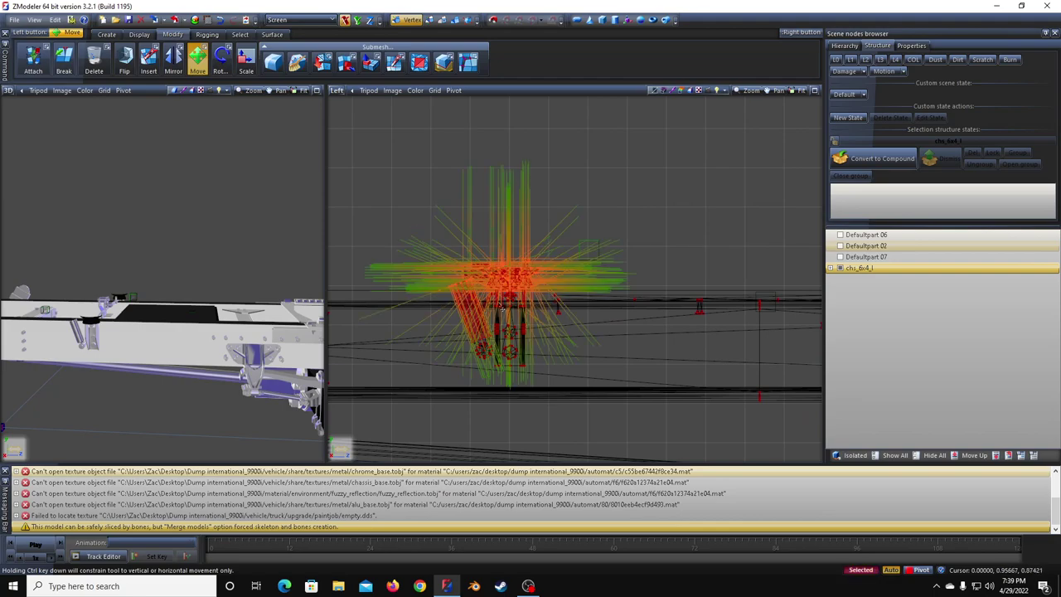
{"action": "key", "text": "Delete"}
{"action": "scroll", "coordinate": [217, 350], "scroll_direction": "down", "scroll_amount": 3}
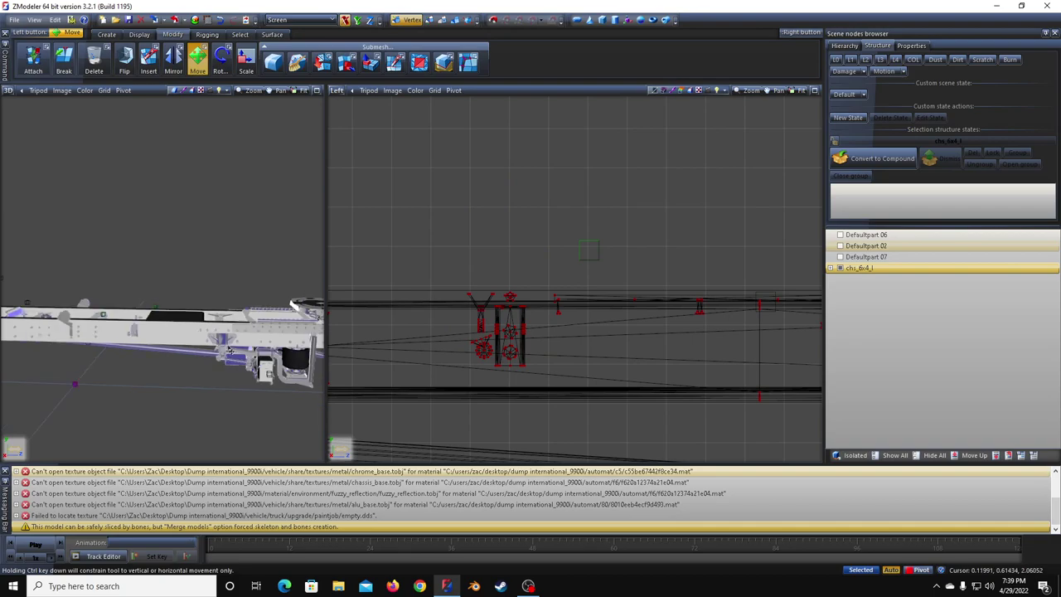
Step: Delete the vertices of the fifth-wheel coupling on top of the frame between the rear axles
{"action": "middle_click_drag", "start_coordinate": [232, 350], "coordinate": [248, 348]}
{"action": "scroll", "coordinate": [520, 303], "scroll_direction": "up", "scroll_amount": 4}
{"action": "scroll", "coordinate": [519, 304], "scroll_direction": "down", "scroll_amount": 1}
{"action": "middle_click_drag", "start_coordinate": [519, 304], "coordinate": [382, 349]}
{"action": "scroll", "coordinate": [452, 282], "scroll_direction": "down", "scroll_amount": 1}
{"action": "left_click_drag", "start_coordinate": [587, 282], "coordinate": [700, 316]}
{"action": "key", "text": "Delete"}
Step: Delete the chassis vertices of the small assembly hanging below the rear end of the frame
{"action": "middle_click_drag", "start_coordinate": [286, 364], "coordinate": [307, 327]}
{"action": "middle_click_drag", "start_coordinate": [566, 339], "coordinate": [361, 238]}
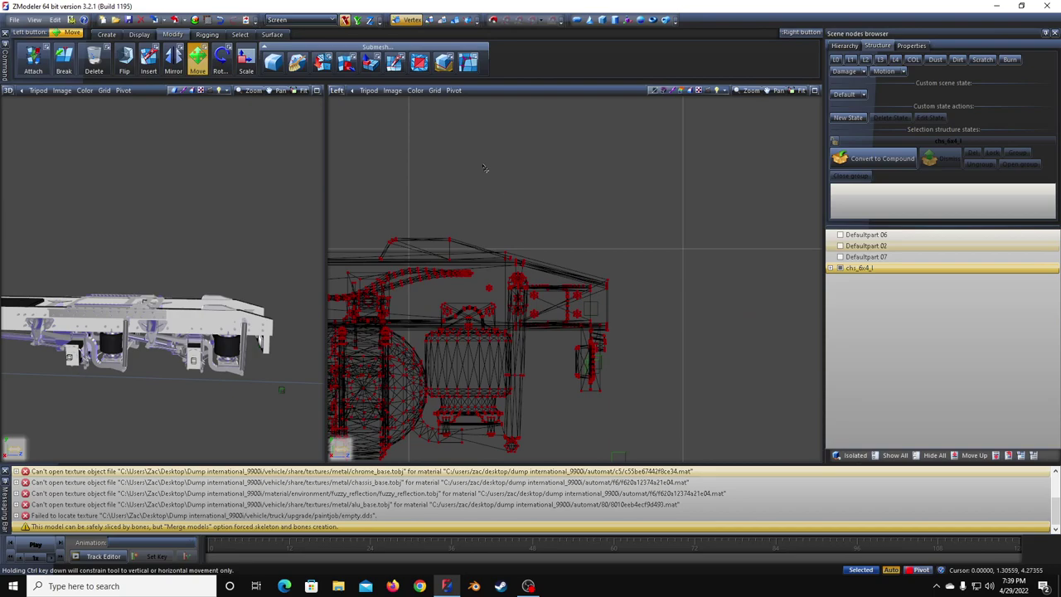
{"action": "scroll", "coordinate": [559, 406], "scroll_direction": "up", "scroll_amount": 2}
{"action": "left_click_drag", "start_coordinate": [542, 313], "coordinate": [698, 442]}
{"action": "middle_click_drag", "start_coordinate": [207, 331], "coordinate": [159, 349]}
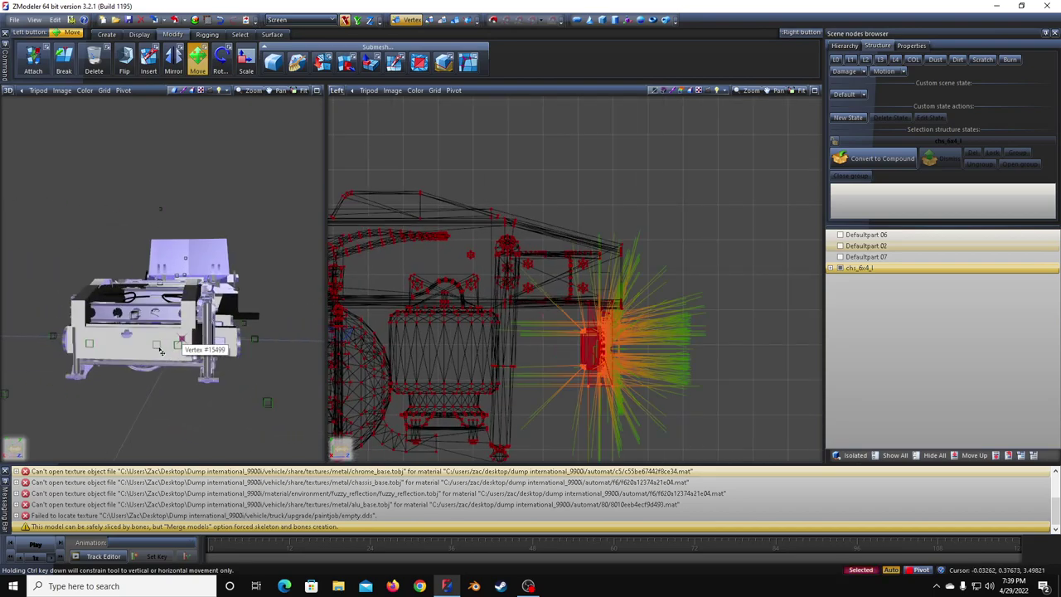
{"action": "scroll", "coordinate": [171, 352], "scroll_direction": "up", "scroll_amount": 4}
{"action": "key", "text": "Delete"}
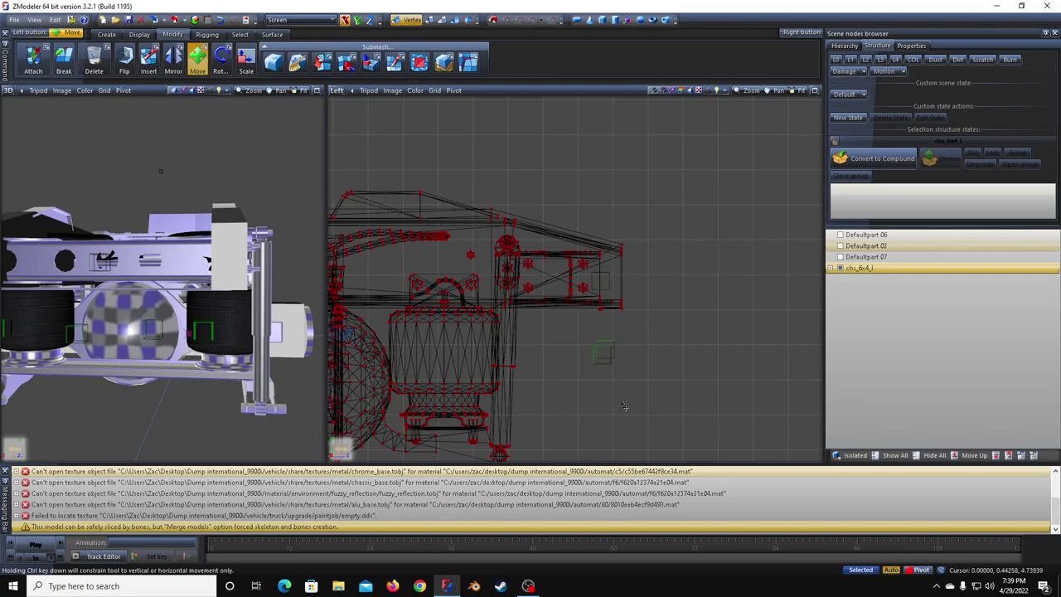
Step: Leave vertex-level editing and make the hidden dump bed parts Defaultpart 02, 06 and 07 visible again
{"action": "left_click", "coordinate": [455, 21]}
{"action": "left_click_drag", "start_coordinate": [560, 326], "coordinate": [676, 396]}
{"action": "left_click", "coordinate": [440, 379]}
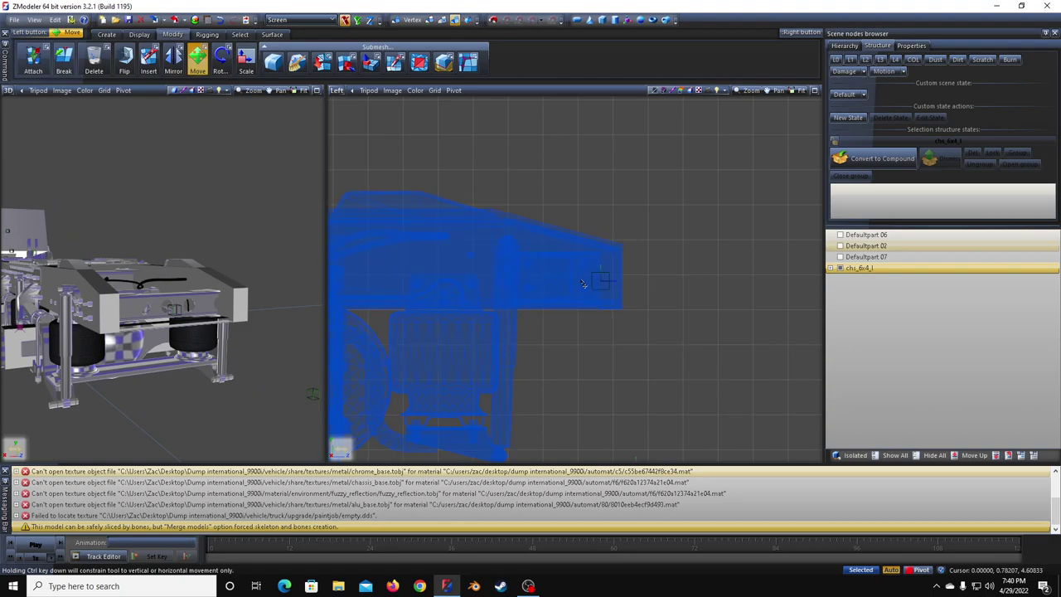
{"action": "scroll", "coordinate": [170, 388], "scroll_direction": "down", "scroll_amount": 5}
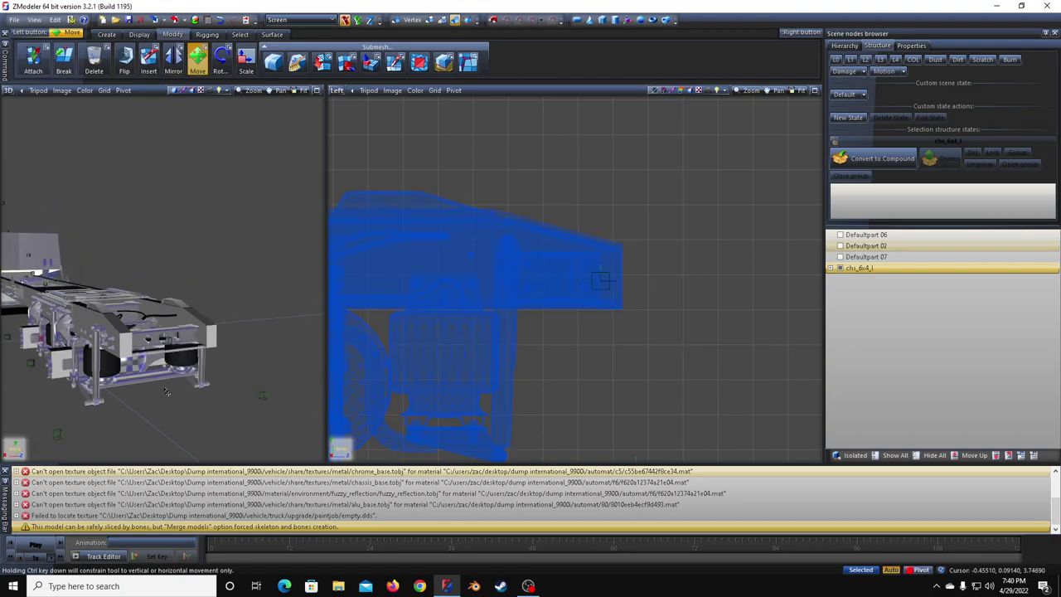
{"action": "middle_click_drag", "start_coordinate": [170, 389], "coordinate": [320, 373]}
{"action": "middle_click_drag", "start_coordinate": [150, 357], "coordinate": [48, 378]}
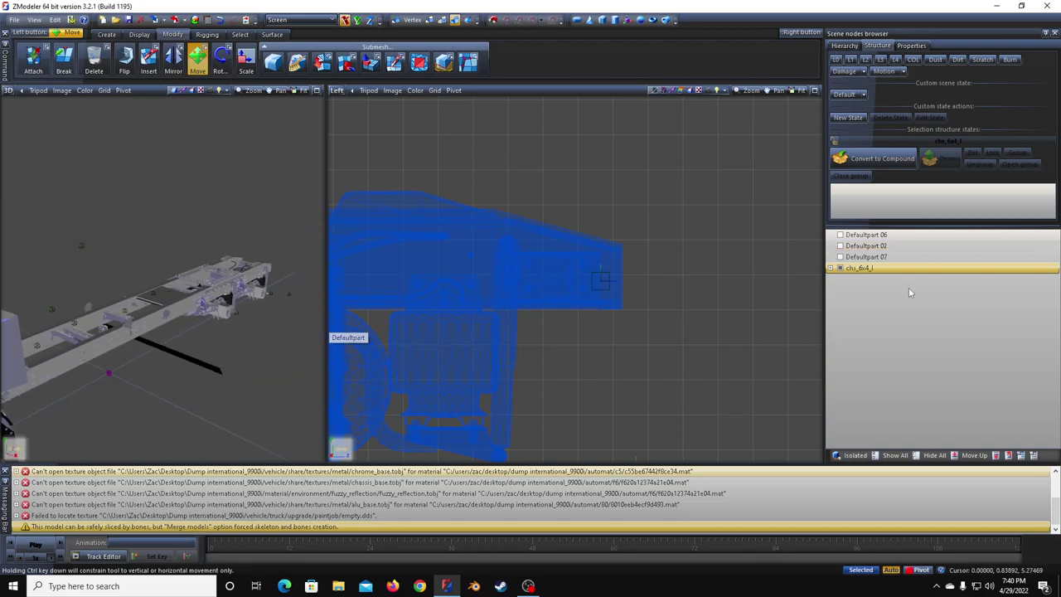
{"action": "left_click", "coordinate": [846, 257]}
{"action": "left_click", "coordinate": [840, 246]}
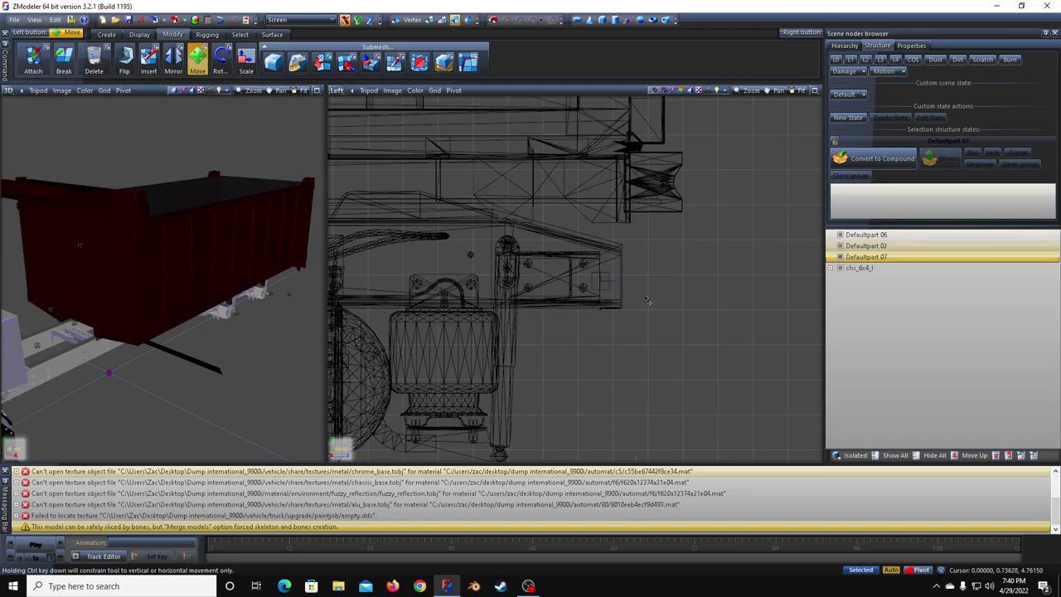
Step: Shorten the chassis by moving the vertices of the frame's rear end forward beneath the dump bed, and leave vertex-level editing
{"action": "scroll", "coordinate": [485, 336], "scroll_direction": "down", "scroll_amount": 6}
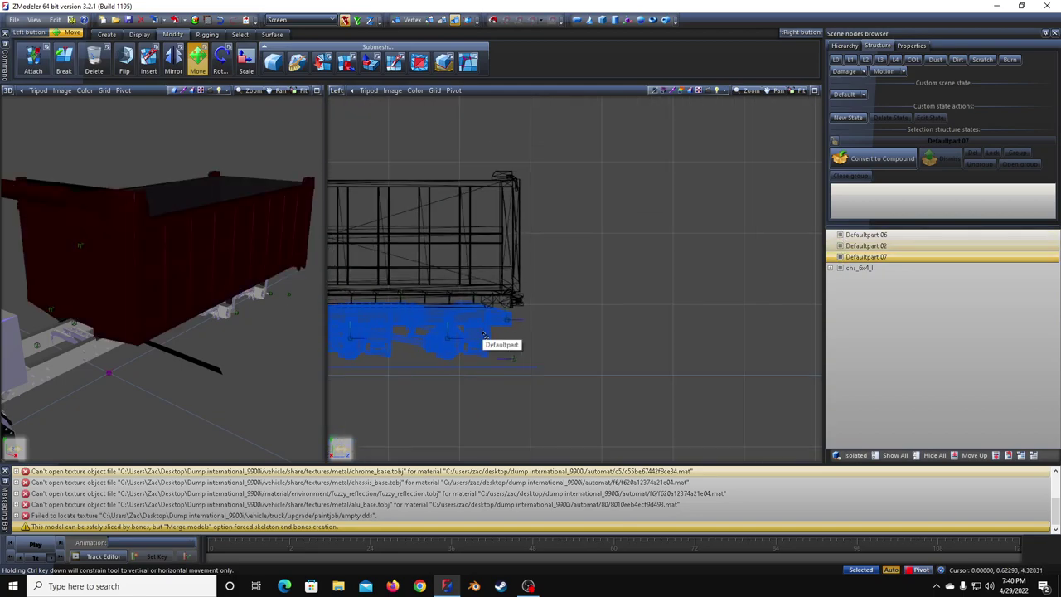
{"action": "middle_click_drag", "start_coordinate": [237, 342], "coordinate": [135, 314]}
{"action": "scroll", "coordinate": [500, 318], "scroll_direction": "up", "scroll_amount": 4}
{"action": "scroll", "coordinate": [504, 324], "scroll_direction": "up", "scroll_amount": 5}
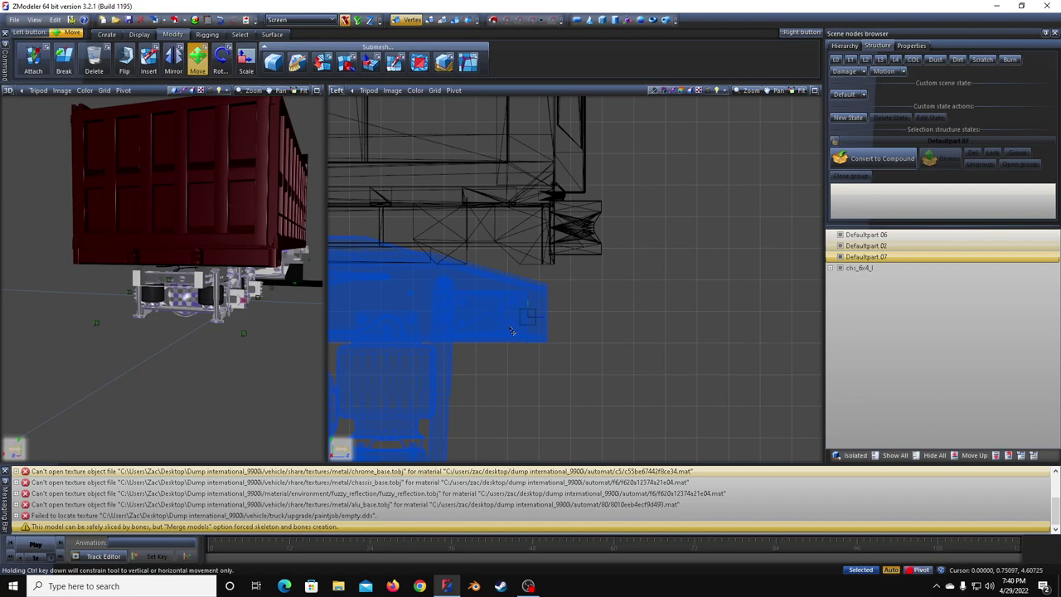
{"action": "left_click", "coordinate": [535, 307]}
{"action": "left_click_drag", "start_coordinate": [576, 256], "coordinate": [458, 392]}
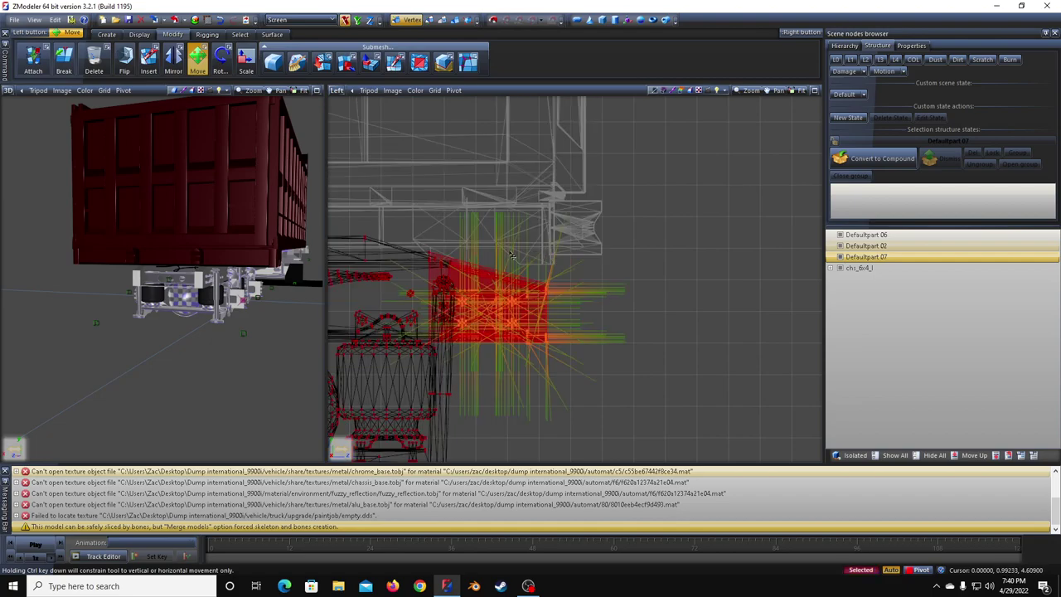
{"action": "key", "text": "Delete"}
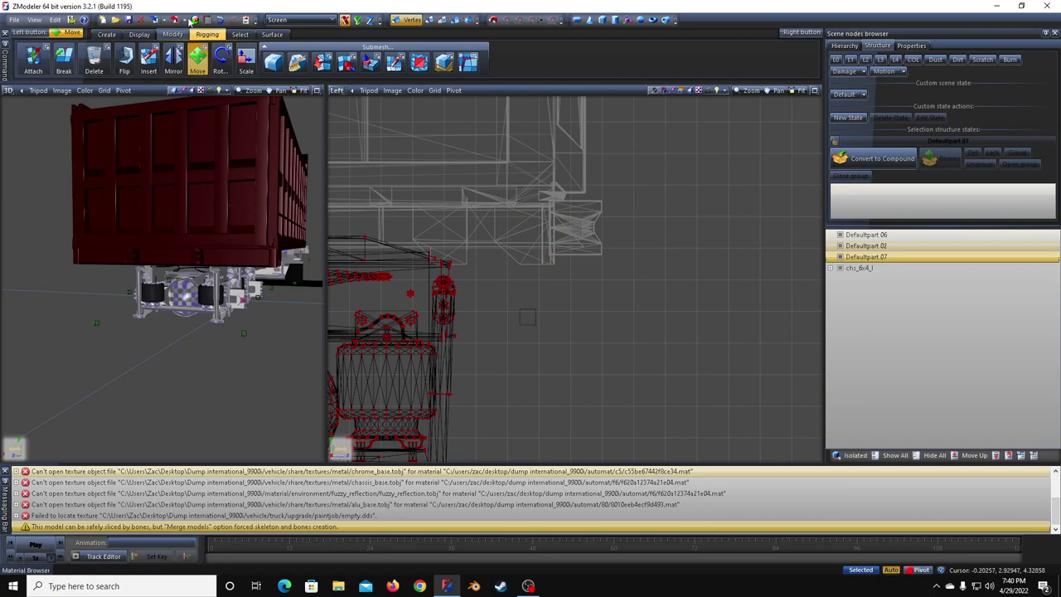
{"action": "left_click", "coordinate": [222, 20]}
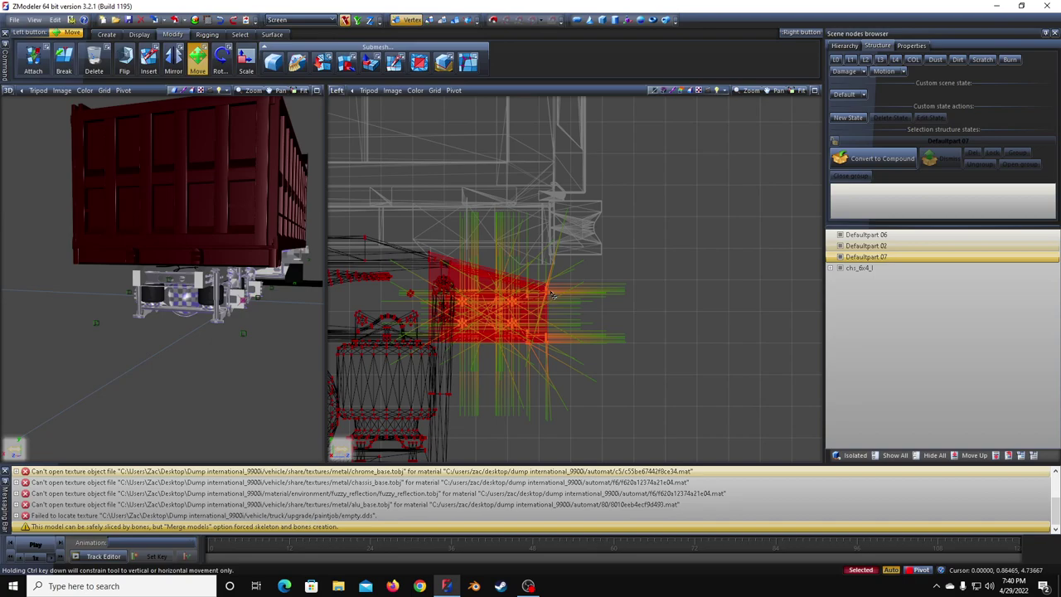
{"action": "left_click_drag", "start_coordinate": [545, 295], "coordinate": [485, 293]}
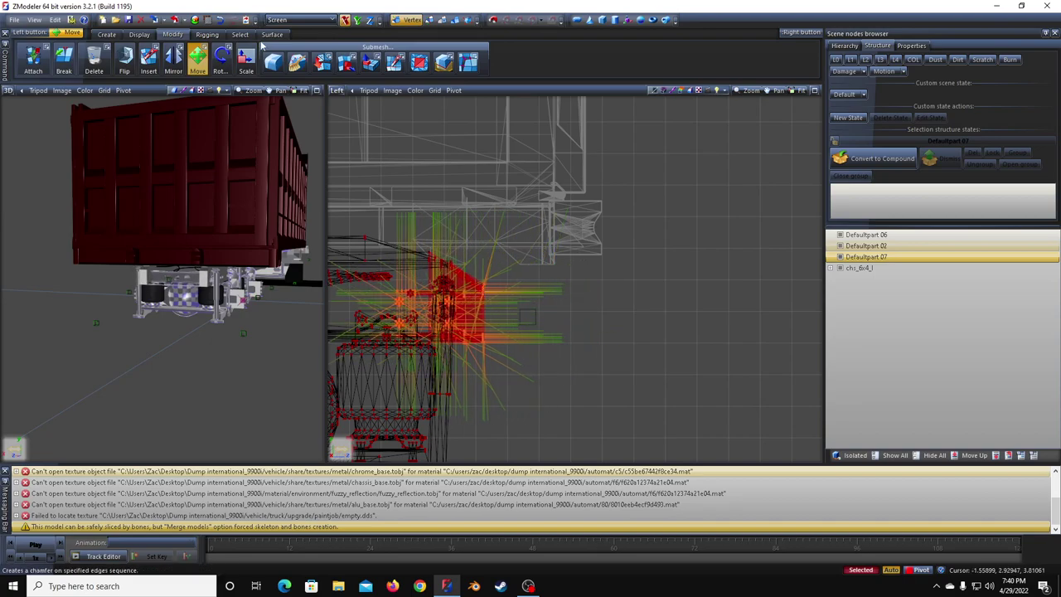
{"action": "left_click", "coordinate": [455, 20]}
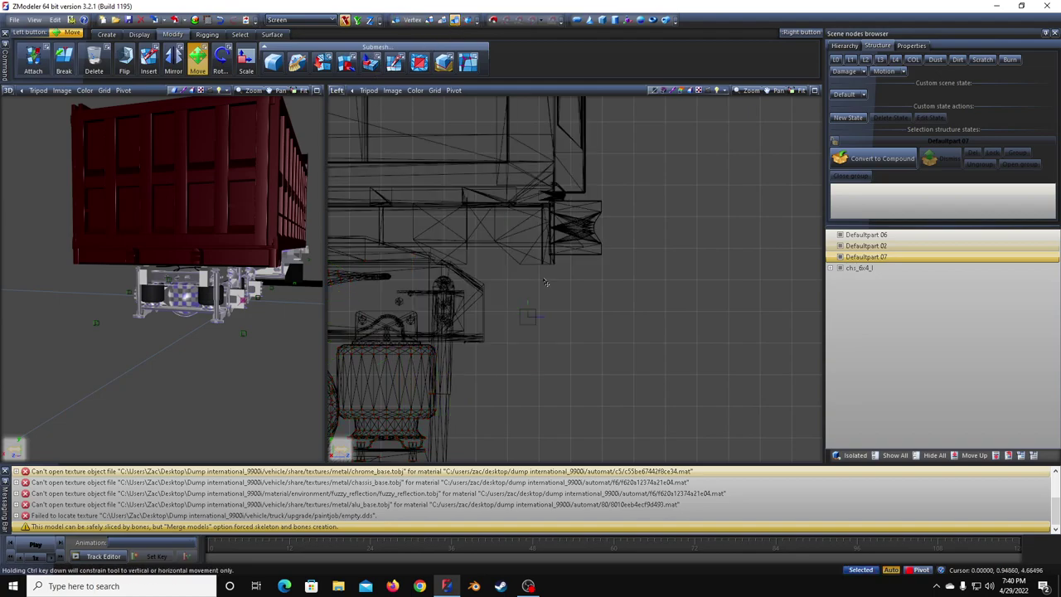
Step: Nest Defaultpart 02, 06 and 07 inside the Defaultpart node of chs_6x4_l and toggle that node's visibility off and on
{"action": "scroll", "coordinate": [426, 168], "scroll_direction": "down", "scroll_amount": 4}
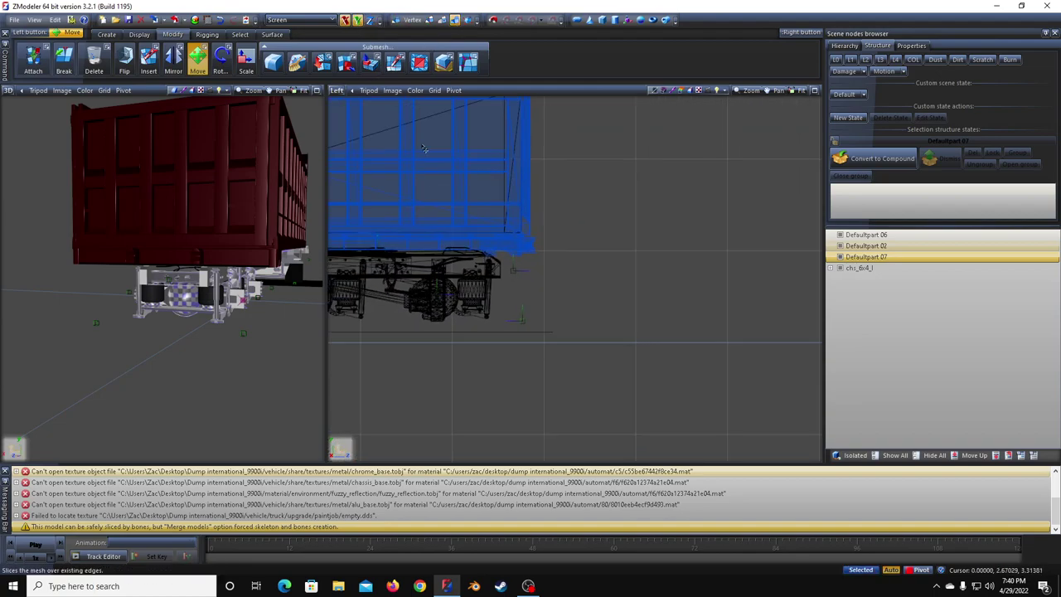
{"action": "scroll", "coordinate": [651, 421], "scroll_direction": "down", "scroll_amount": 6}
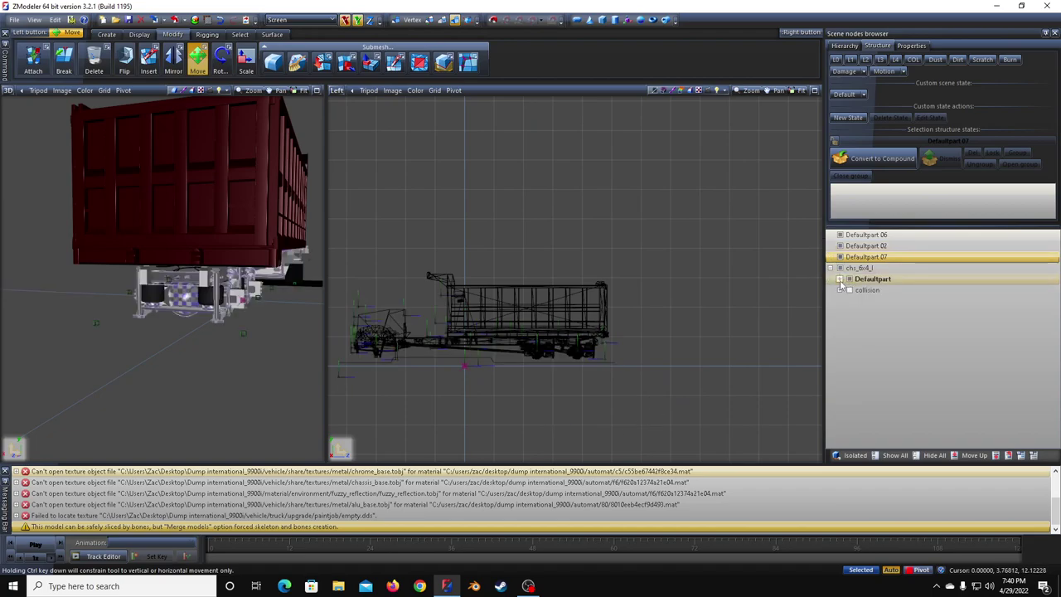
{"action": "left_click", "coordinate": [840, 280]}
{"action": "left_click", "coordinate": [840, 236]}
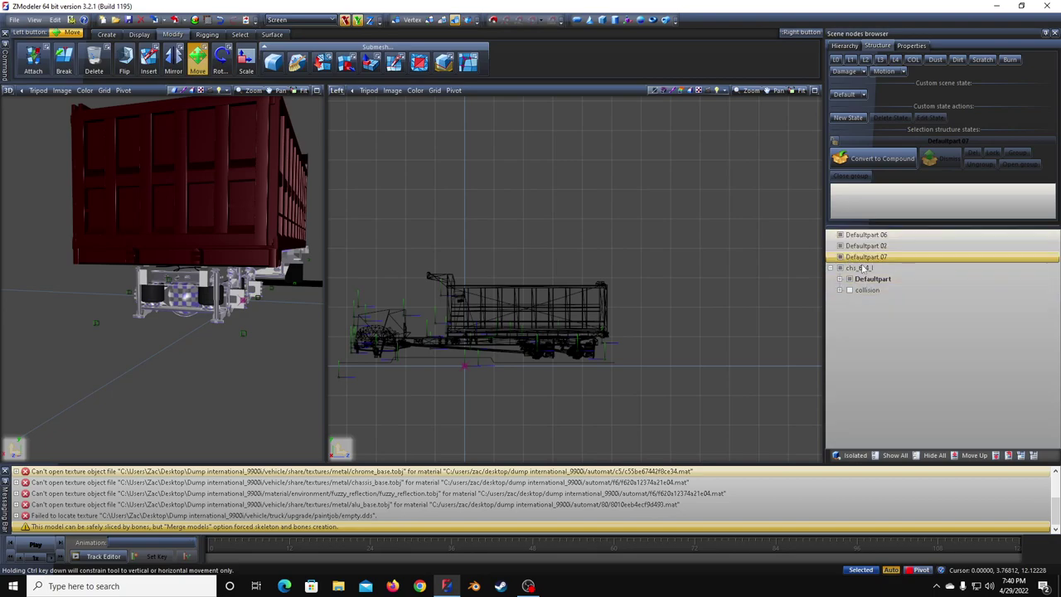
{"action": "left_click", "coordinate": [863, 237]}
{"action": "left_click", "coordinate": [869, 257], "text": "shift"}
{"action": "left_click_drag", "start_coordinate": [870, 247], "coordinate": [875, 281]}
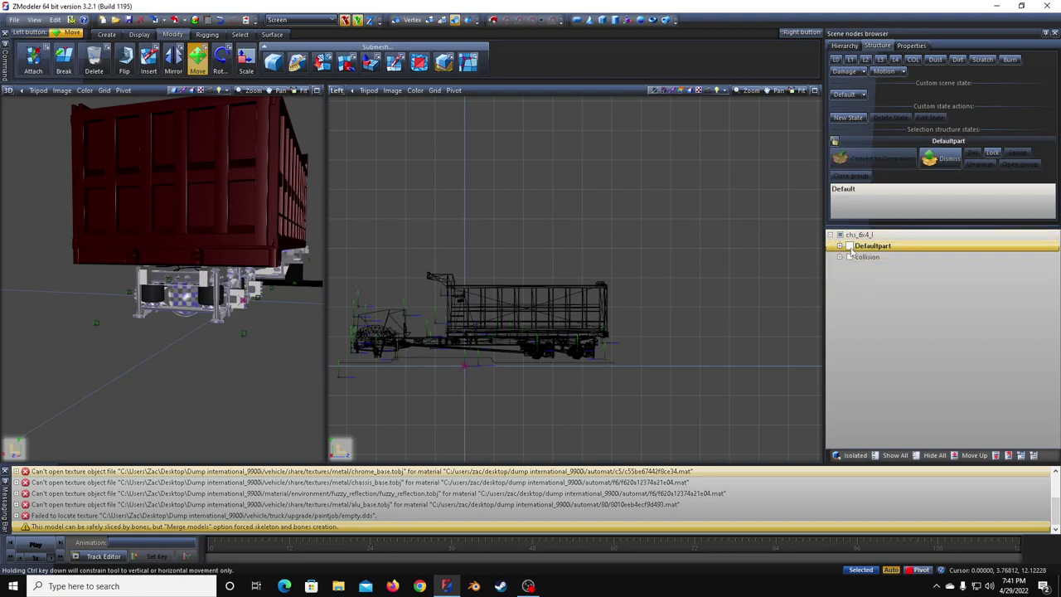
{"action": "left_click", "coordinate": [849, 247]}
{"action": "left_click", "coordinate": [849, 247]}
{"action": "middle_click_drag", "start_coordinate": [74, 392], "coordinate": [221, 403]}
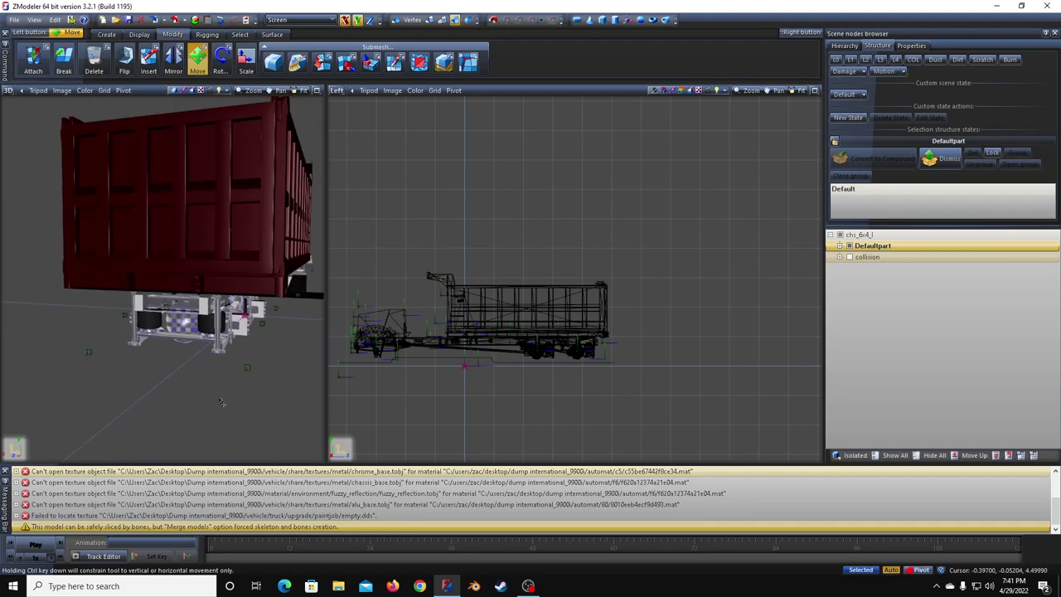
{"action": "left_click", "coordinate": [529, 586]}
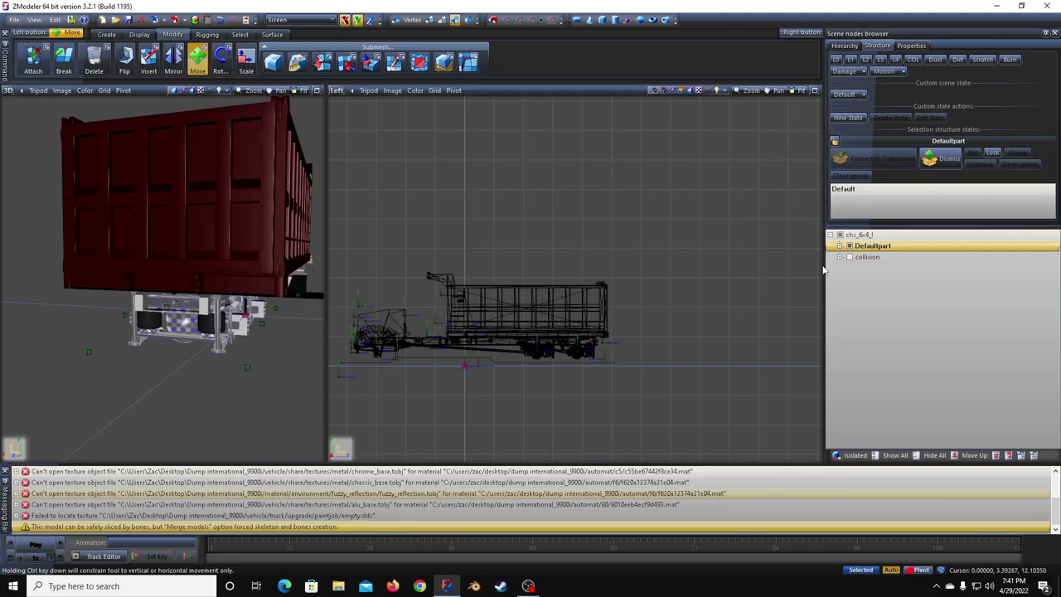
Step: Review the child nodes listed inside the chassis's Defaultpart node, and collapse the list
{"action": "left_click", "coordinate": [848, 247]}
{"action": "left_click", "coordinate": [891, 301]}
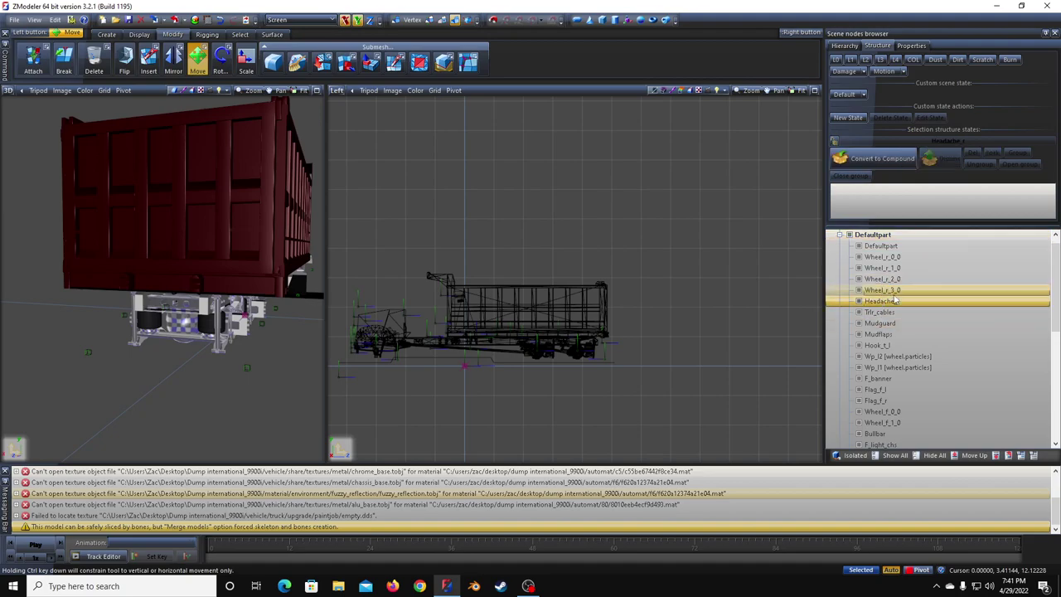
{"action": "scroll", "coordinate": [894, 310], "scroll_direction": "up", "scroll_amount": 1}
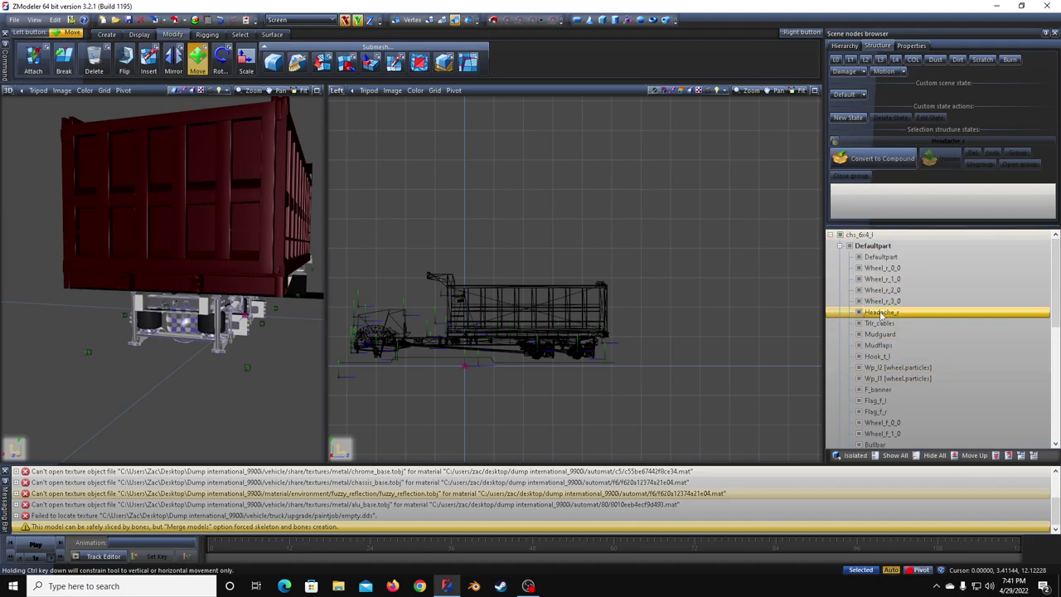
{"action": "left_click_drag", "start_coordinate": [877, 245], "coordinate": [847, 258]}
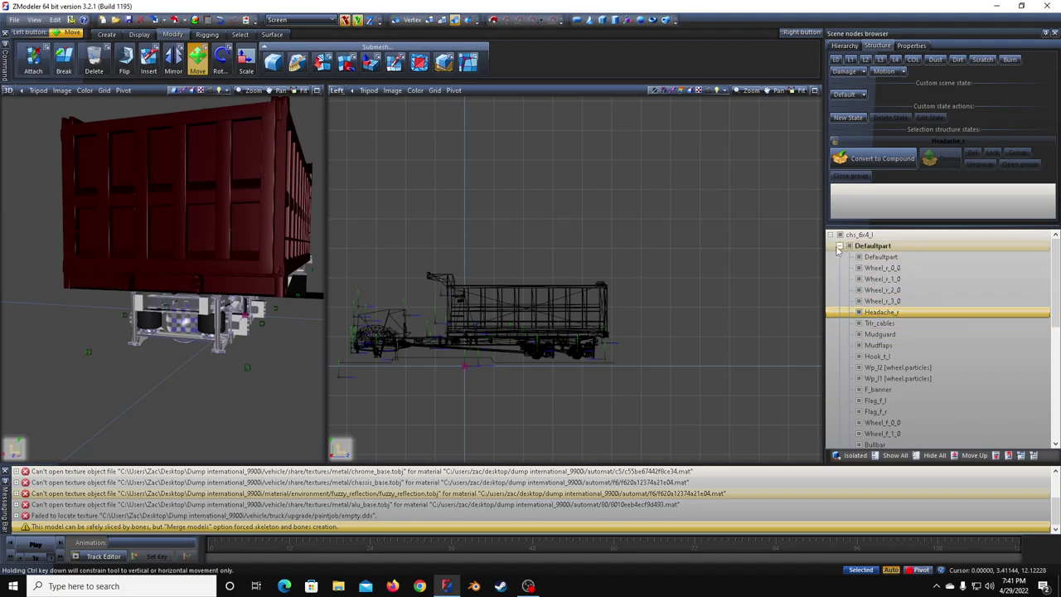
{"action": "left_click", "coordinate": [839, 247]}
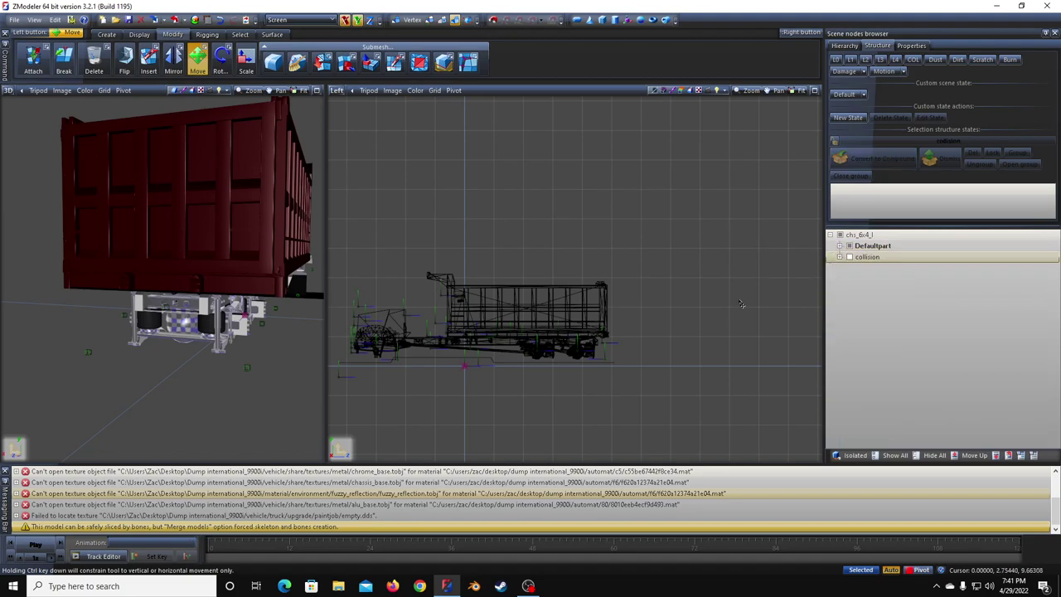
Step: Inspect the dump bed's fit on the chassis from the front and the side
{"action": "scroll", "coordinate": [192, 314], "scroll_direction": "up", "scroll_amount": 1}
{"action": "scroll", "coordinate": [191, 313], "scroll_direction": "down", "scroll_amount": 2}
{"action": "middle_click_drag", "start_coordinate": [192, 314], "coordinate": [253, 318]}
{"action": "middle_click_drag", "start_coordinate": [33, 310], "coordinate": [160, 331]}
{"action": "scroll", "coordinate": [103, 318], "scroll_direction": "down", "scroll_amount": 4}
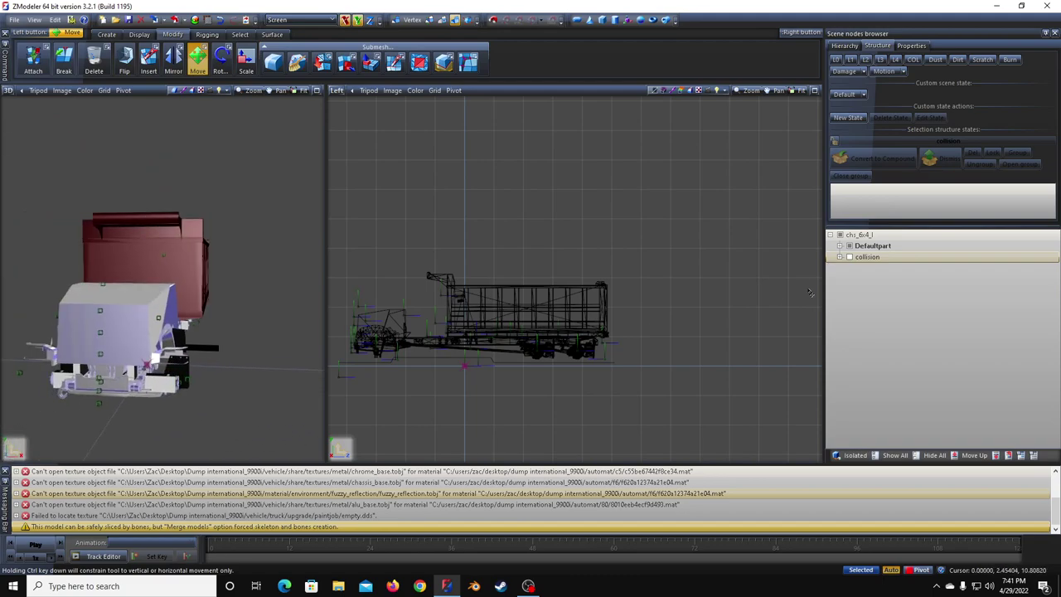
{"action": "left_click", "coordinate": [831, 236]}
{"action": "middle_click_drag", "start_coordinate": [274, 348], "coordinate": [201, 343]}
{"action": "middle_click_drag", "start_coordinate": [176, 346], "coordinate": [248, 304]}
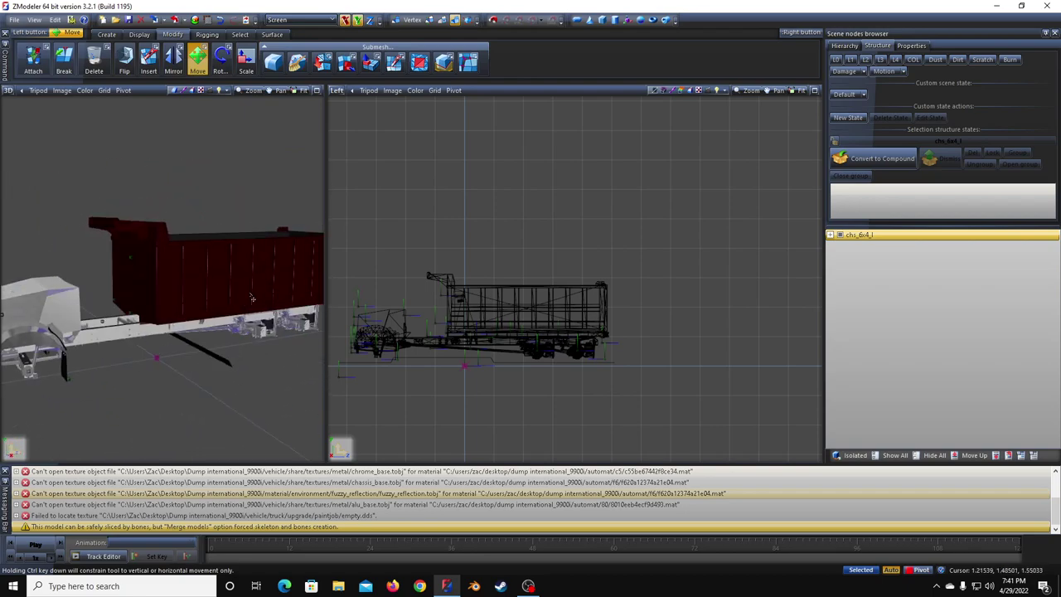
{"action": "scroll", "coordinate": [462, 293], "scroll_direction": "up", "scroll_amount": 3}
{"action": "scroll", "coordinate": [462, 286], "scroll_direction": "down", "scroll_amount": 2}
{"action": "middle_click_drag", "start_coordinate": [427, 226], "coordinate": [518, 208]}
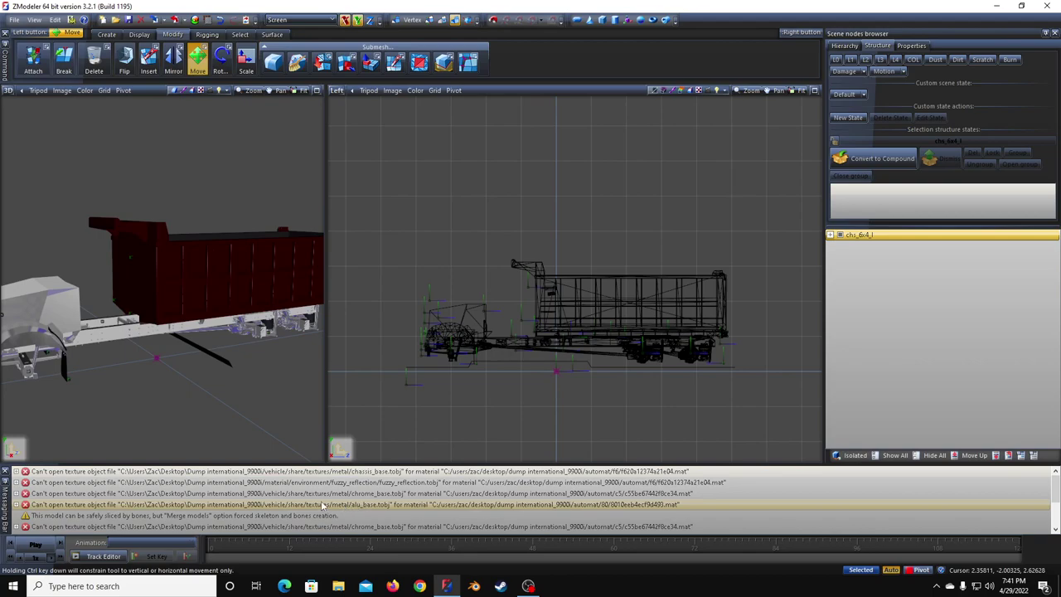
Step: Show the missing textures in the Textures Browser and select chassis_base.dds
{"action": "left_click", "coordinate": [208, 22]}
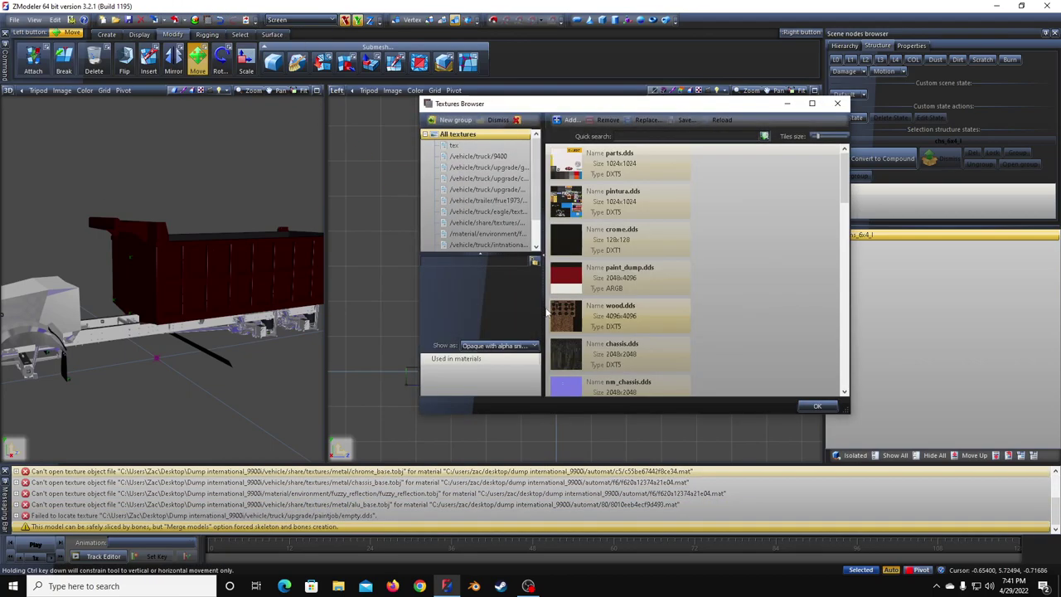
{"action": "scroll", "coordinate": [514, 207], "scroll_direction": "down", "scroll_amount": 2}
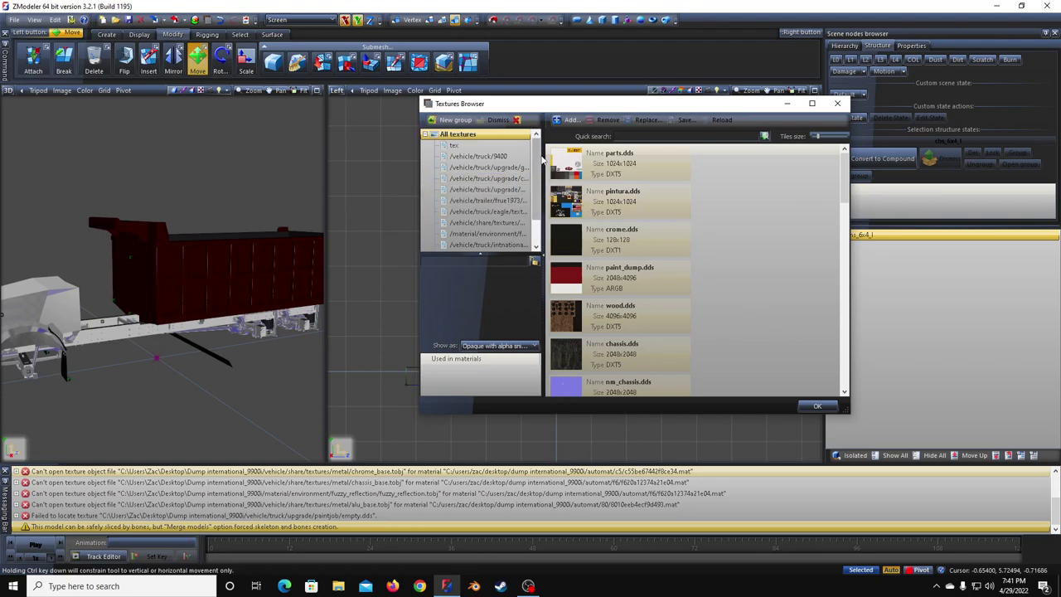
{"action": "left_click", "coordinate": [497, 245]}
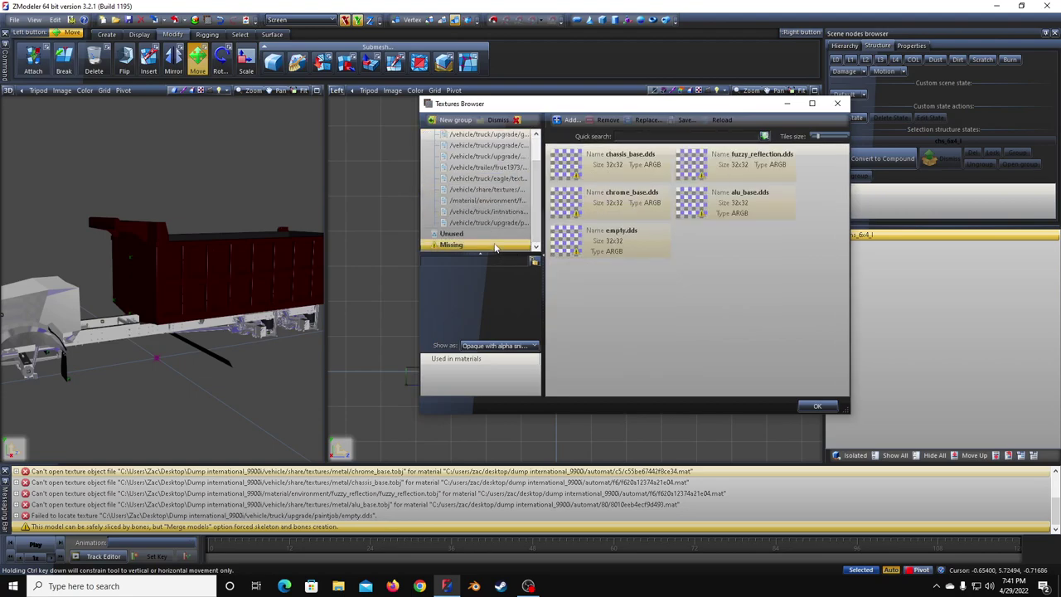
{"action": "left_click", "coordinate": [616, 170]}
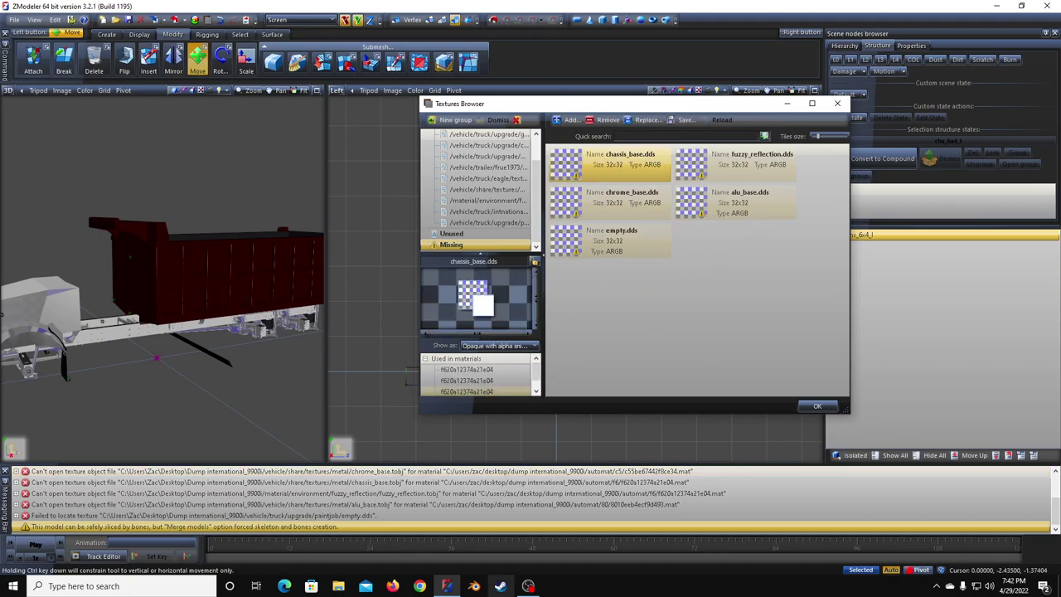
Step: Switch to File Explorer and search the Missing folder in Downloads for .dds files, looking through the results
{"action": "left_click", "coordinate": [338, 586]}
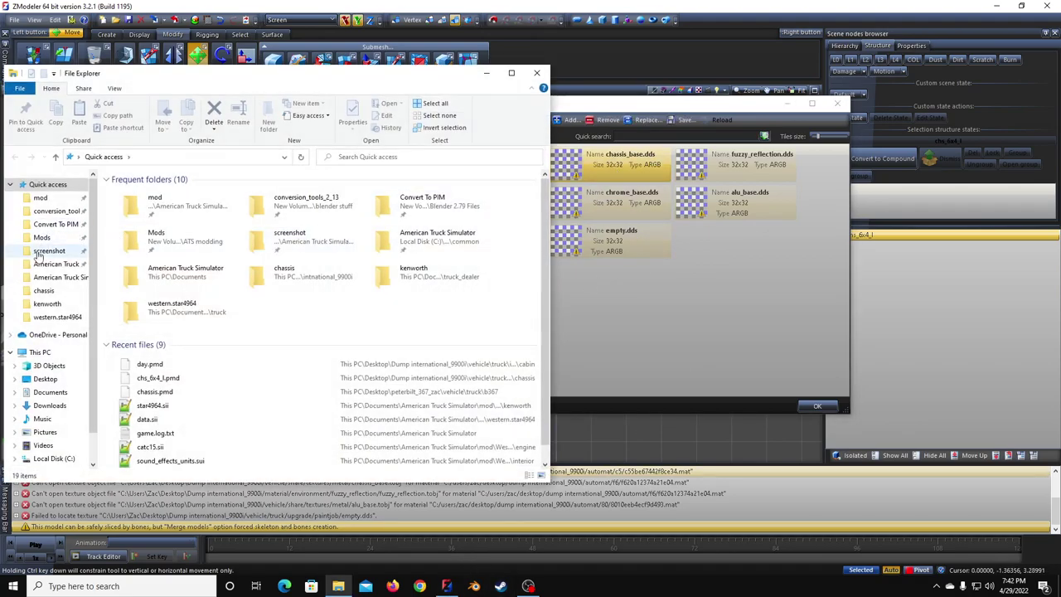
{"action": "left_click", "coordinate": [49, 405]}
{"action": "double_click", "coordinate": [149, 203]}
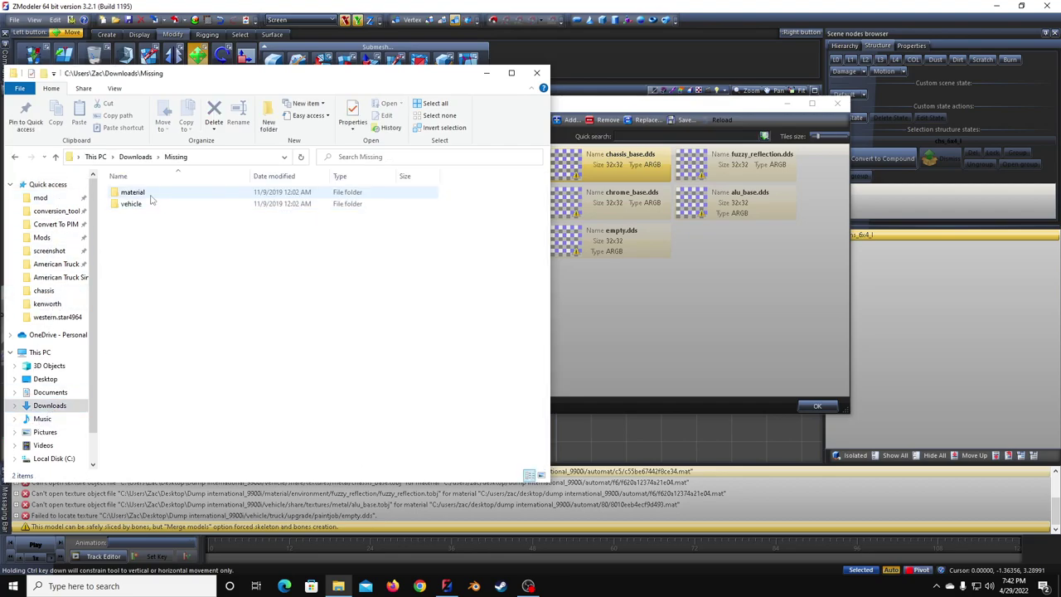
{"action": "left_click", "coordinate": [362, 159]}
{"action": "type", "text": "base.dds"}
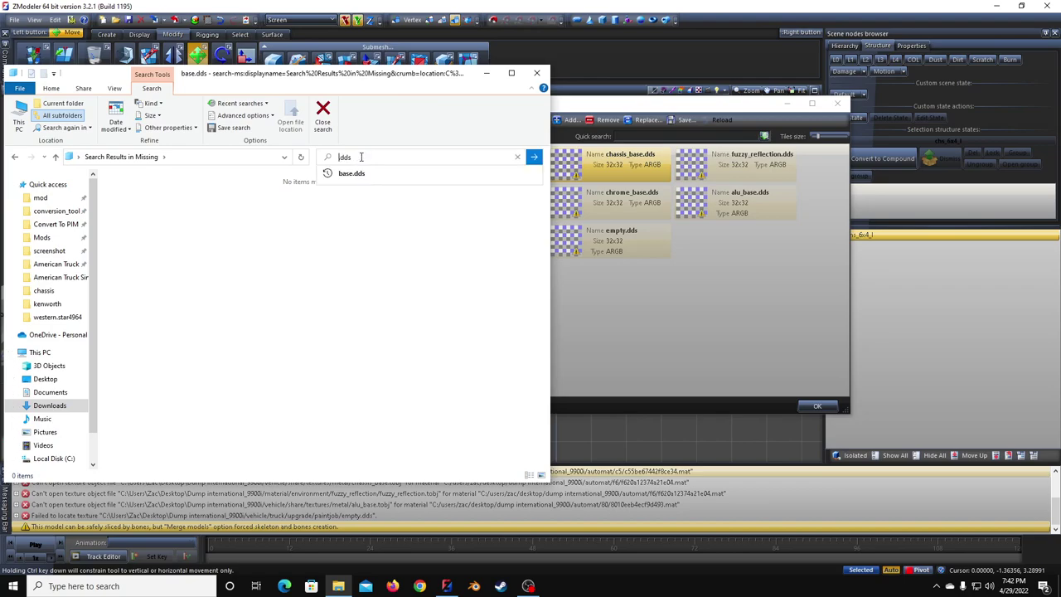
{"action": "scroll", "coordinate": [253, 202], "scroll_direction": "down", "scroll_amount": 6}
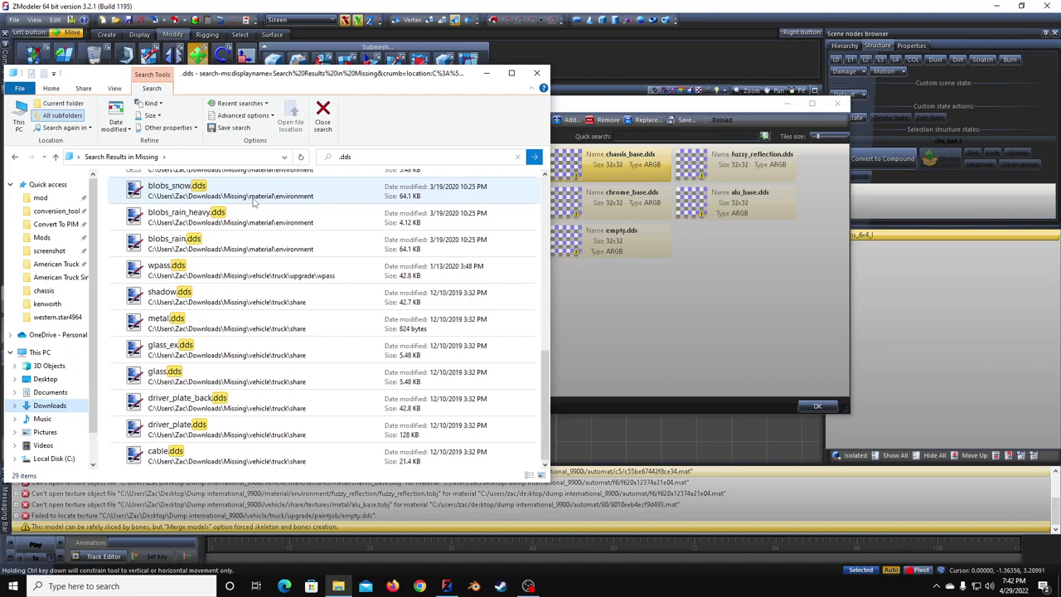
Step: Go to the American Truck Simulator mod folder and extract 9900i.scs into its own 9900i folder
{"action": "key", "text": "alt+Left"}
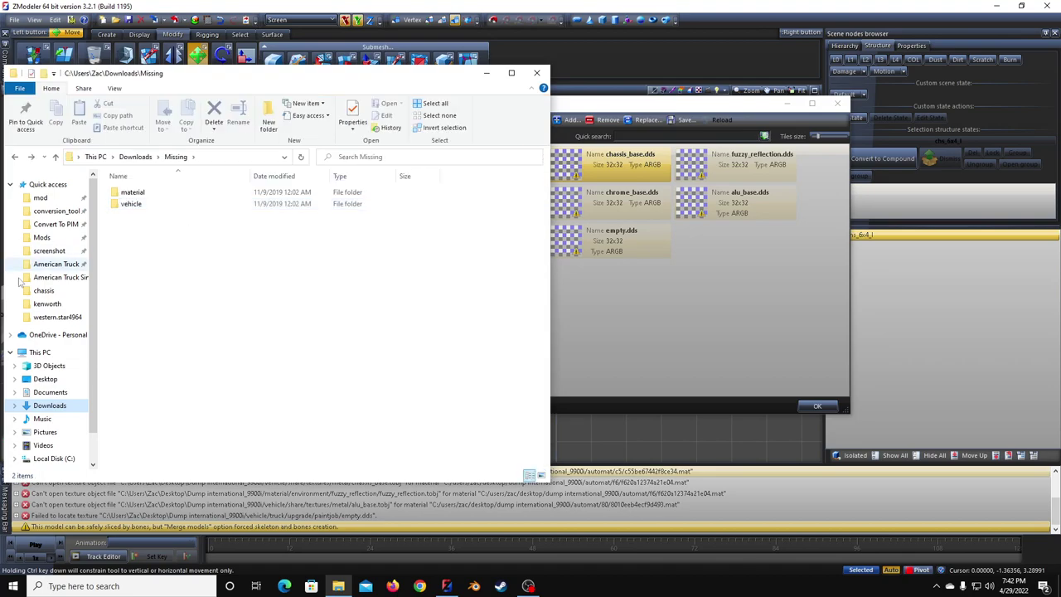
{"action": "left_click", "coordinate": [40, 198]}
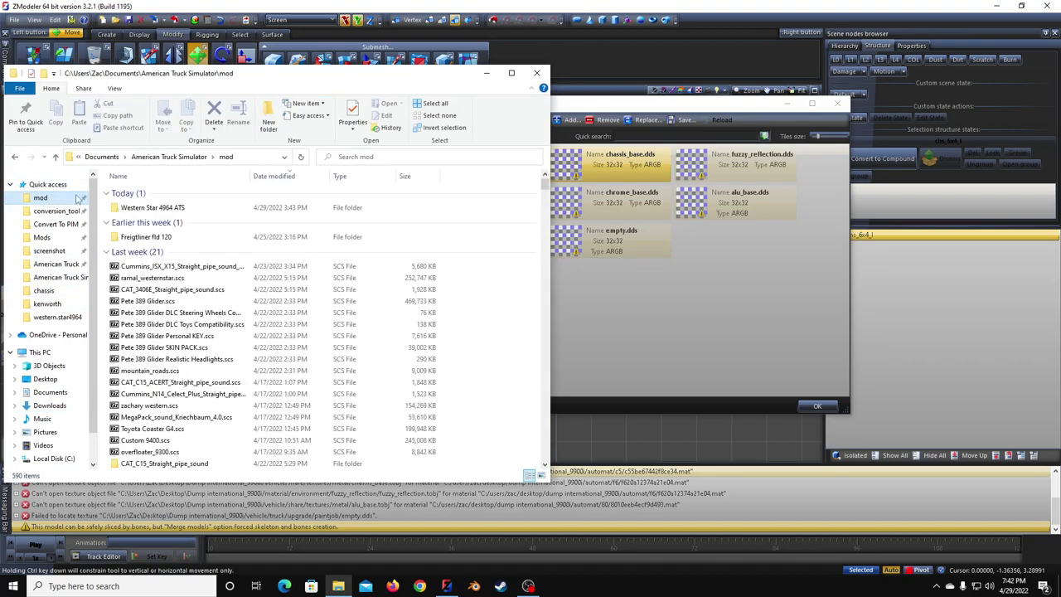
{"action": "left_click", "coordinate": [145, 300]}
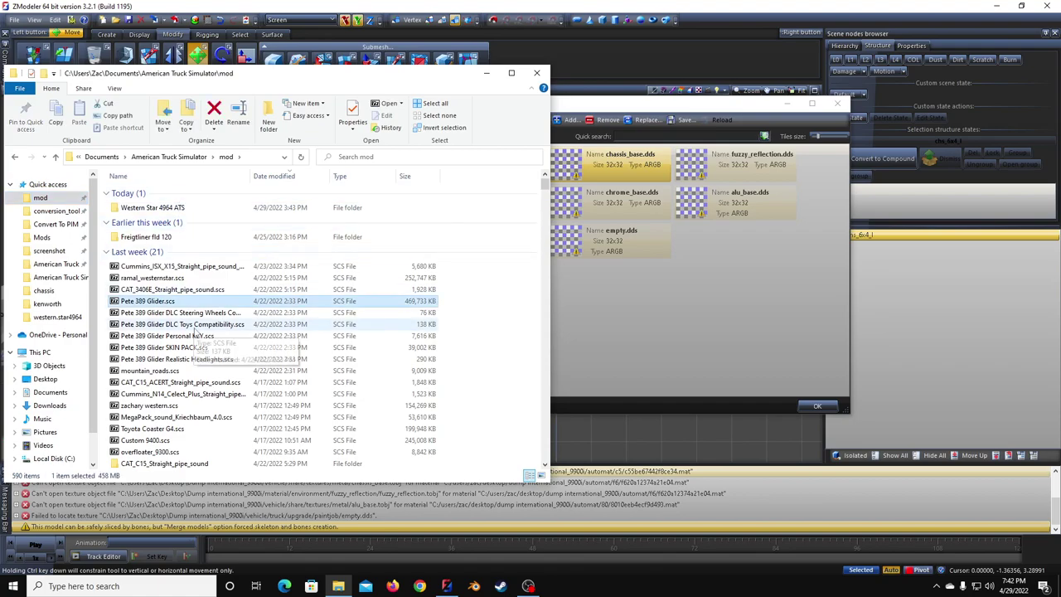
{"action": "scroll", "coordinate": [232, 274], "scroll_direction": "down", "scroll_amount": 5}
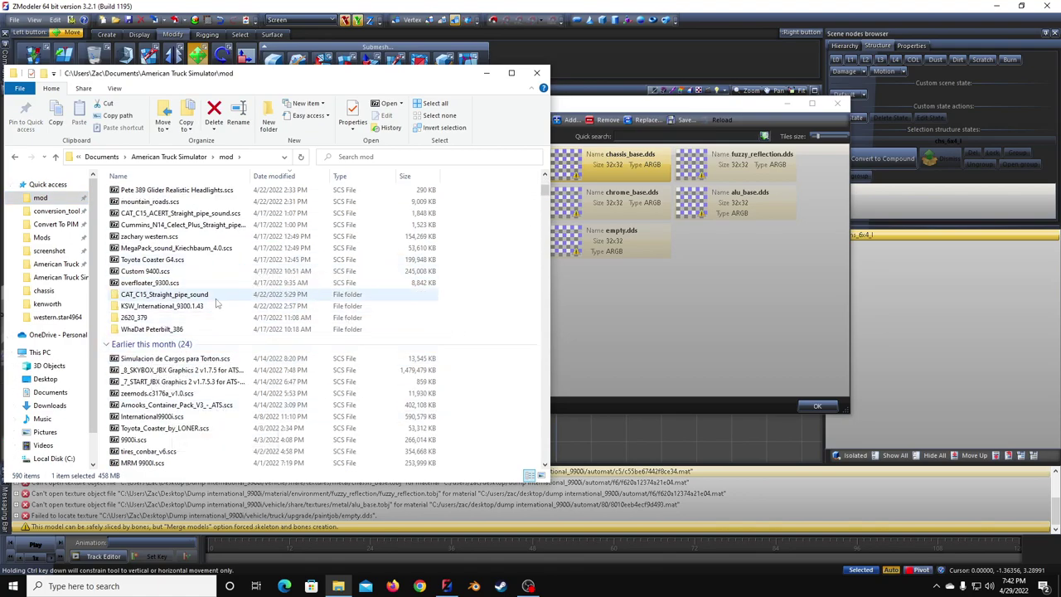
{"action": "scroll", "coordinate": [228, 303], "scroll_direction": "up", "scroll_amount": 5}
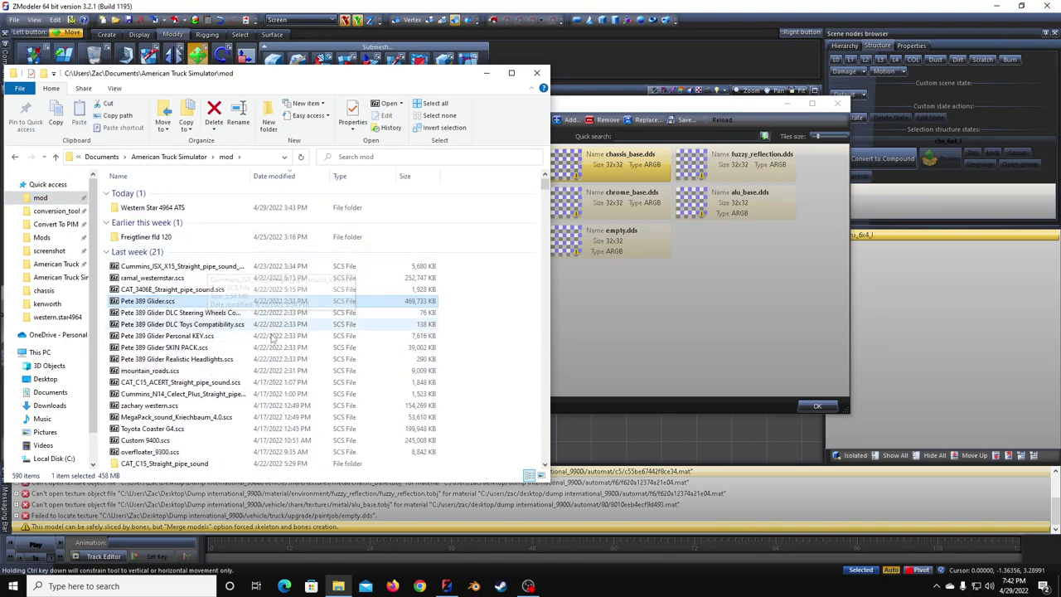
{"action": "scroll", "coordinate": [235, 368], "scroll_direction": "down", "scroll_amount": 4}
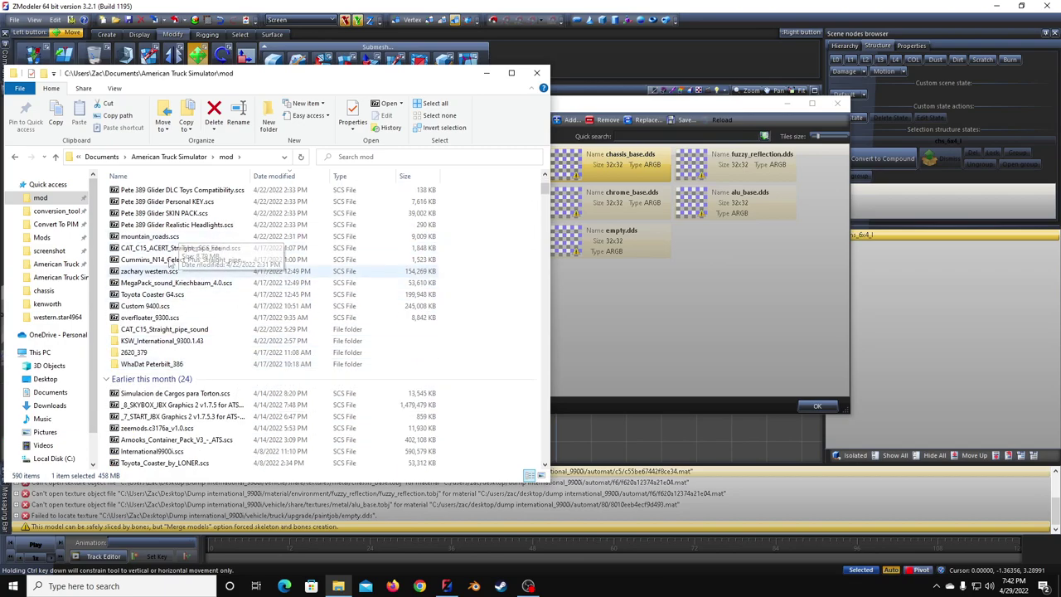
{"action": "scroll", "coordinate": [305, 311], "scroll_direction": "down", "scroll_amount": 6}
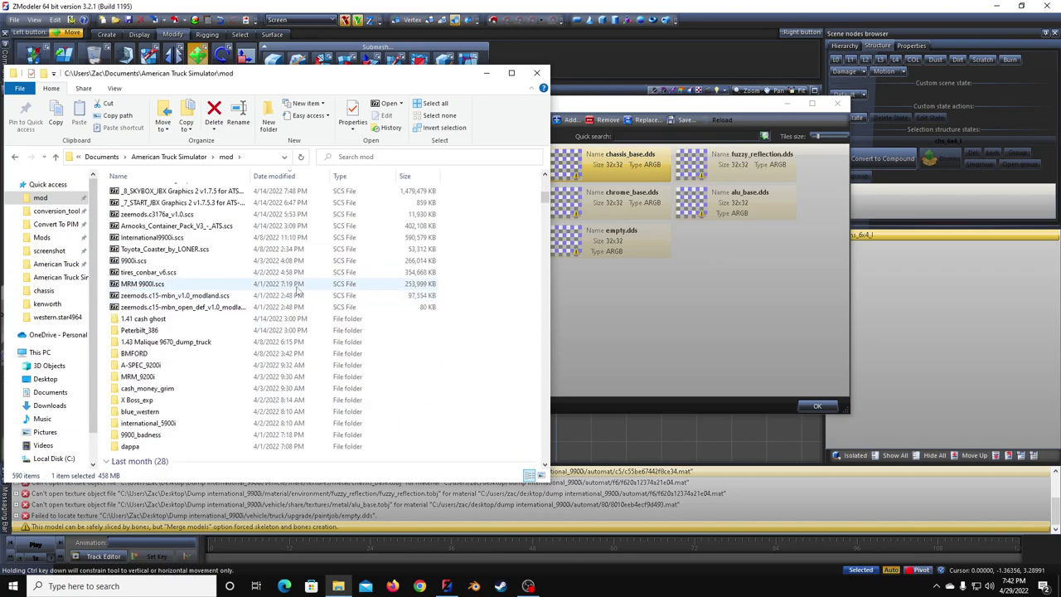
{"action": "right_click", "coordinate": [204, 264]}
{"action": "mouse_move", "coordinate": [240, 315]}
{"action": "left_click", "coordinate": [381, 359]}
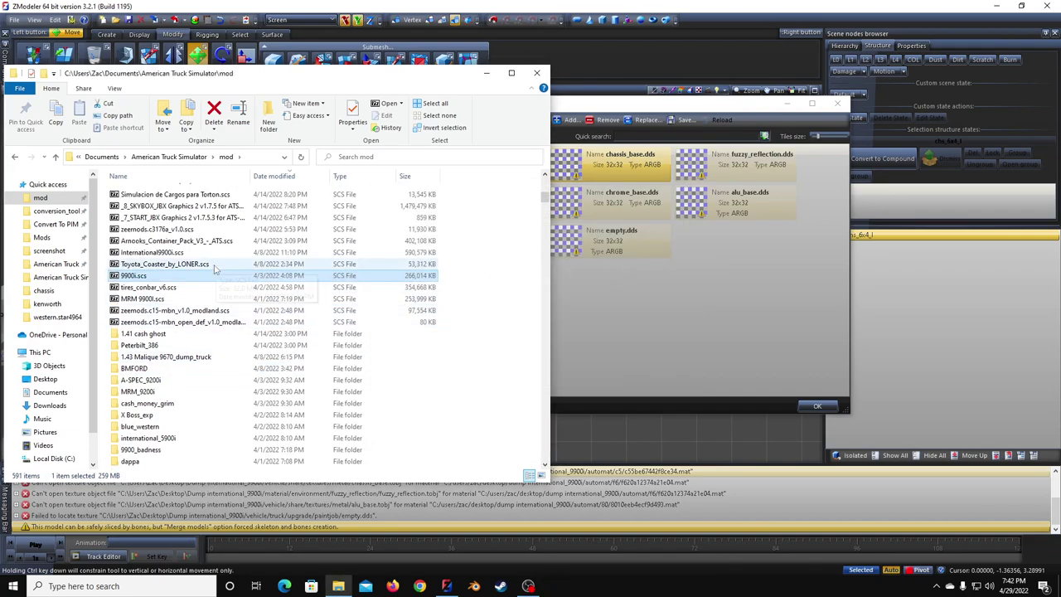
Step: Open the vehicle\truck folder inside the newly extracted 9900i folder
{"action": "scroll", "coordinate": [214, 268], "scroll_direction": "up", "scroll_amount": 6}
{"action": "double_click", "coordinate": [199, 205]}
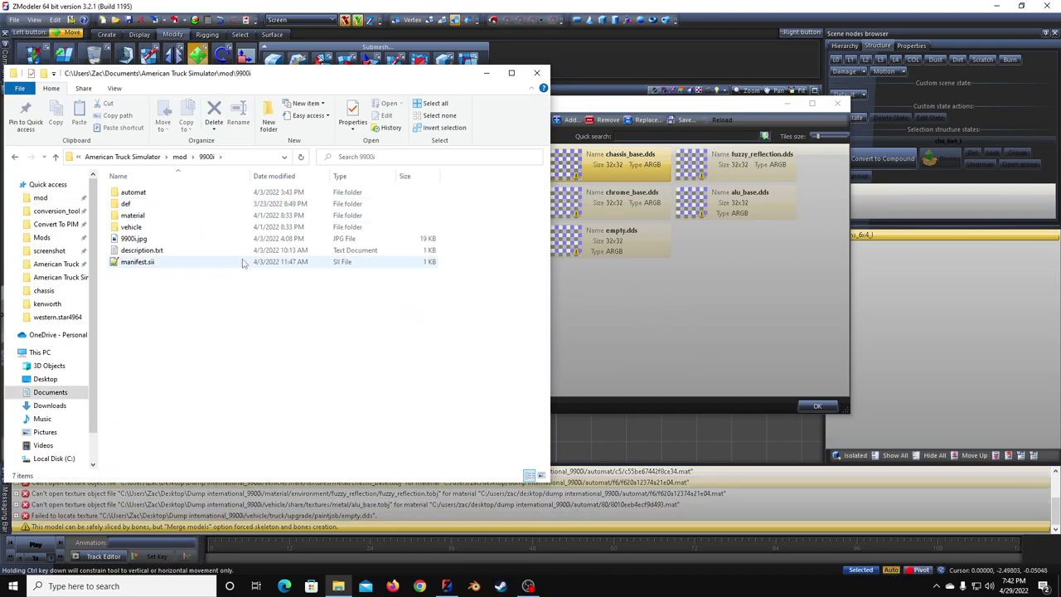
{"action": "double_click", "coordinate": [195, 227]}
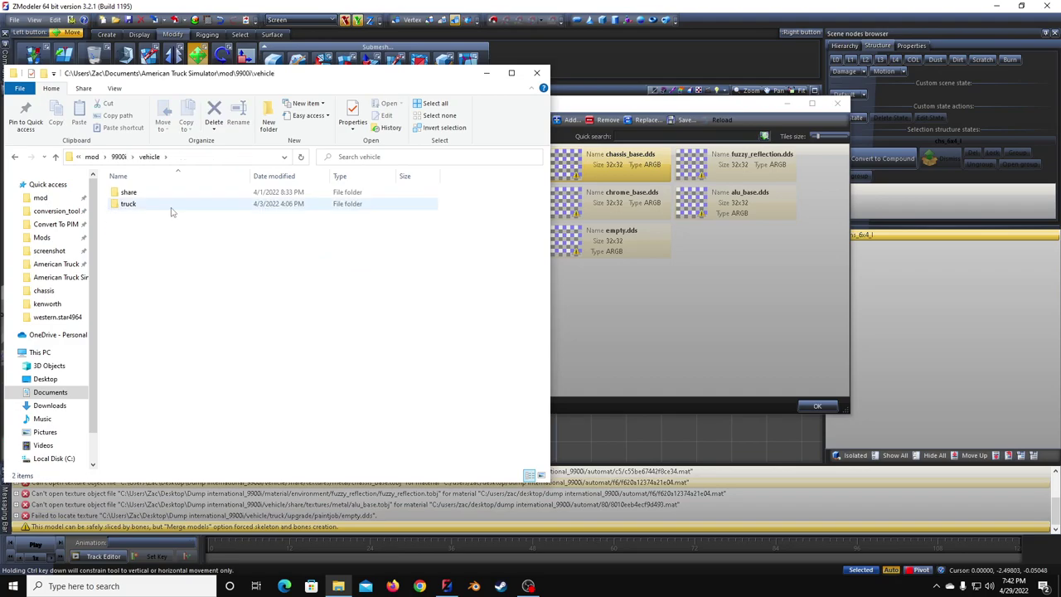
{"action": "double_click", "coordinate": [172, 204]}
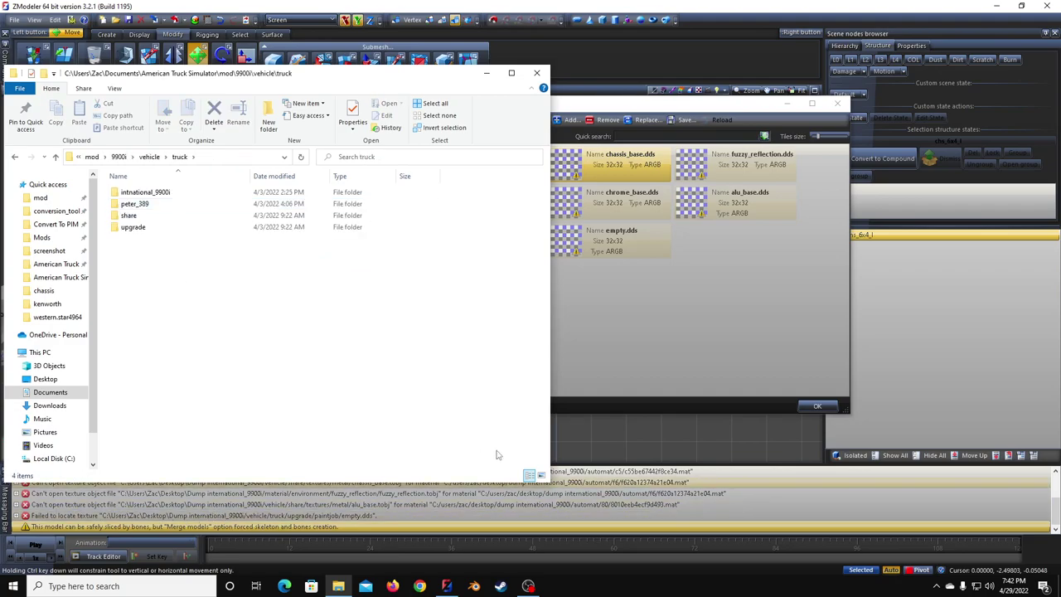
Step: Open a second File Explorer window beside the first and show the mod folder in it
{"action": "key", "text": "super+e"}
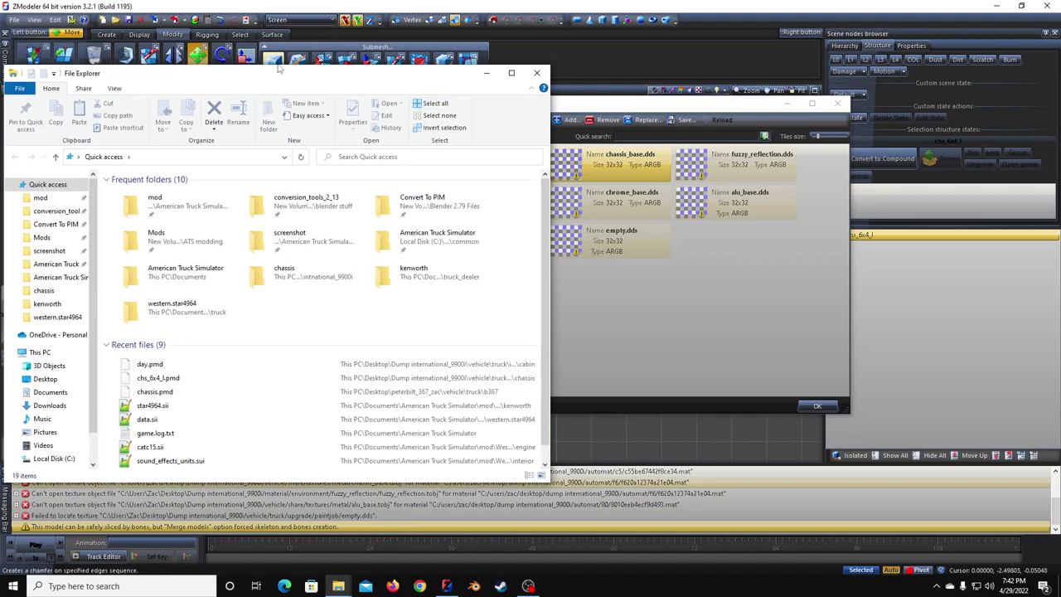
{"action": "left_click_drag", "start_coordinate": [278, 77], "coordinate": [764, 67]}
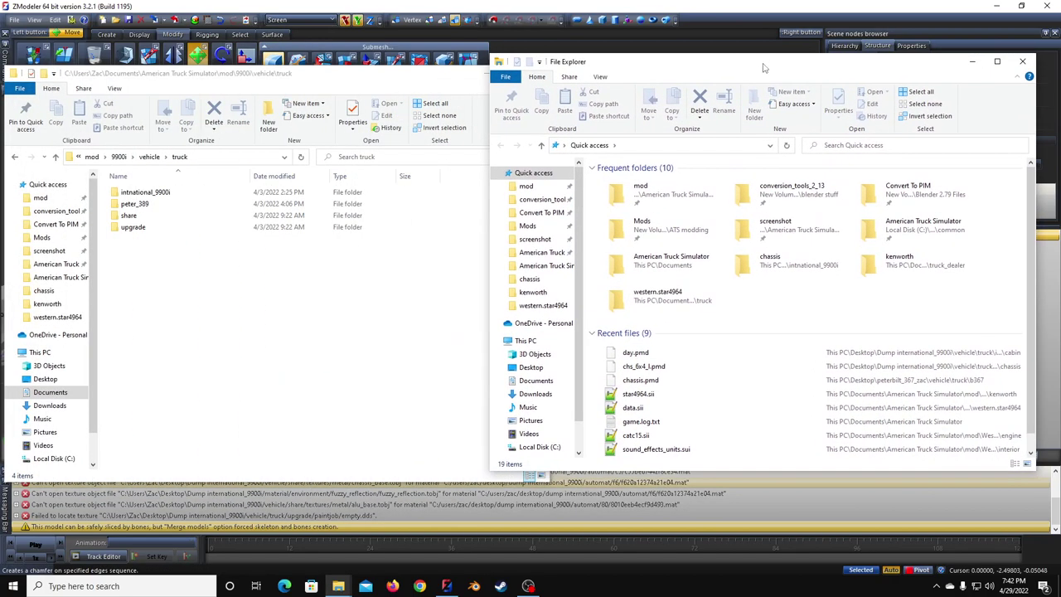
{"action": "left_click", "coordinate": [527, 186]}
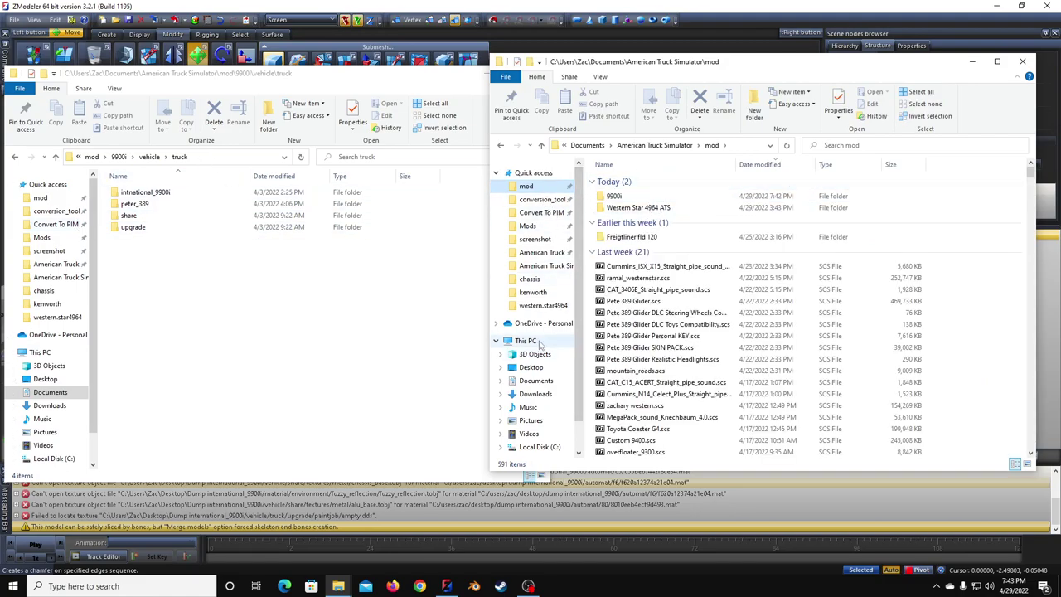
{"action": "scroll", "coordinate": [528, 311], "scroll_direction": "down", "scroll_amount": 1}
{"action": "left_click_drag", "start_coordinate": [209, 312], "coordinate": [342, 130]}
{"action": "left_click", "coordinate": [373, 238]}
{"action": "left_click_drag", "start_coordinate": [341, 346], "coordinate": [398, 227]}
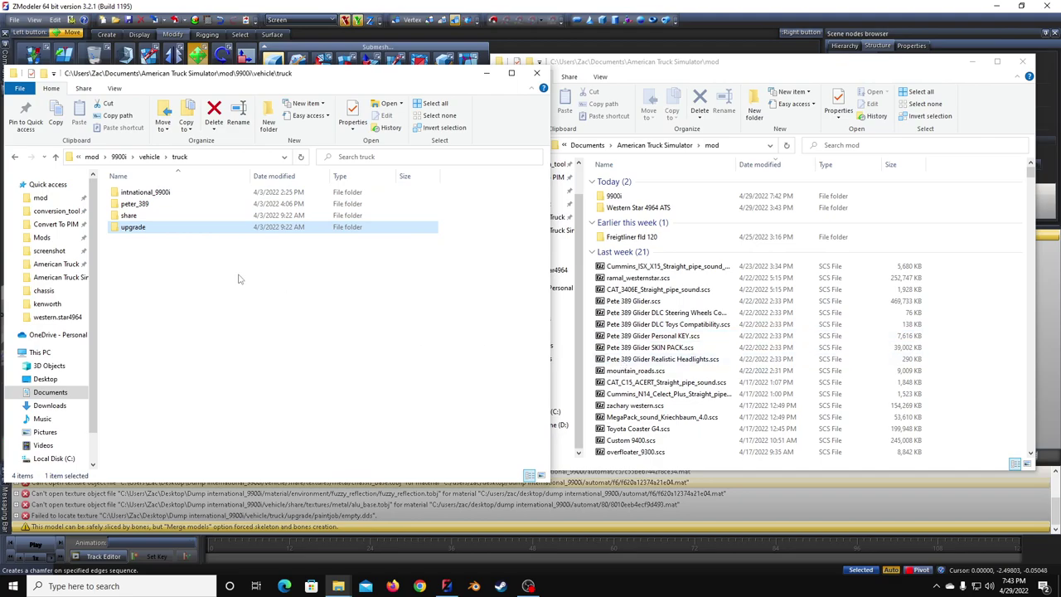
{"action": "left_click", "coordinate": [229, 309]}
{"action": "left_click", "coordinate": [655, 335]}
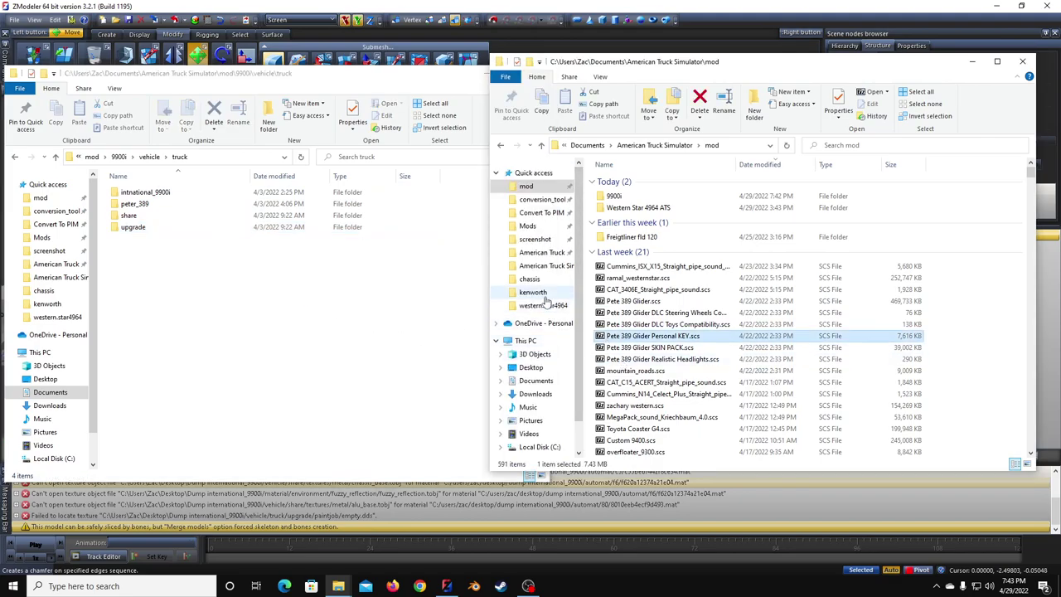
Step: In the second window, open the Desktop folder Dump international_9900i\vehicle\truck\upgrade\paintjob
{"action": "scroll", "coordinate": [546, 304], "scroll_direction": "down", "scroll_amount": 1}
{"action": "left_click", "coordinate": [529, 306]}
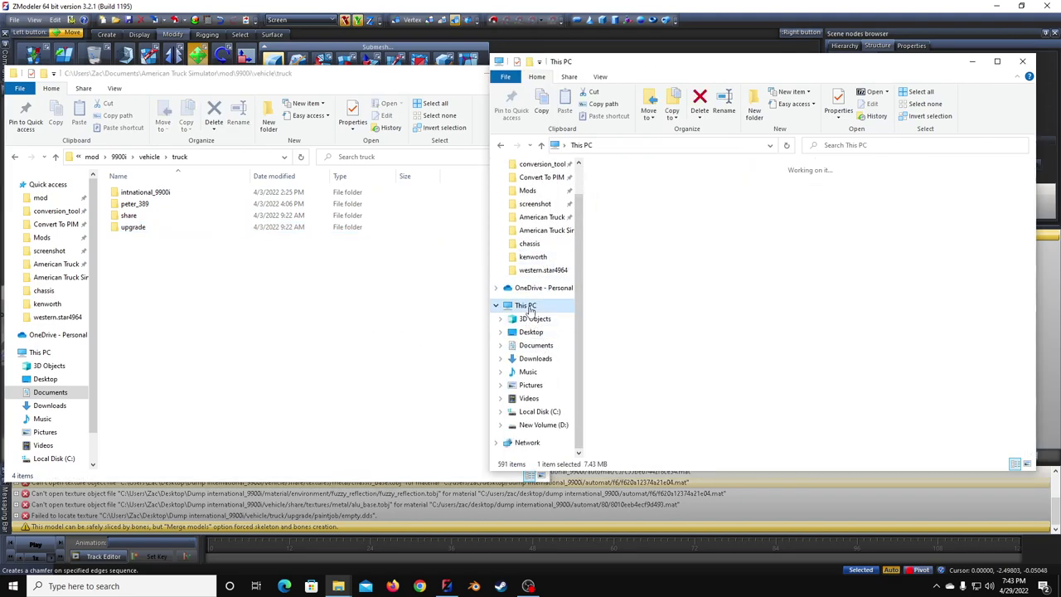
{"action": "left_click", "coordinate": [524, 332]}
{"action": "left_click", "coordinate": [653, 217]}
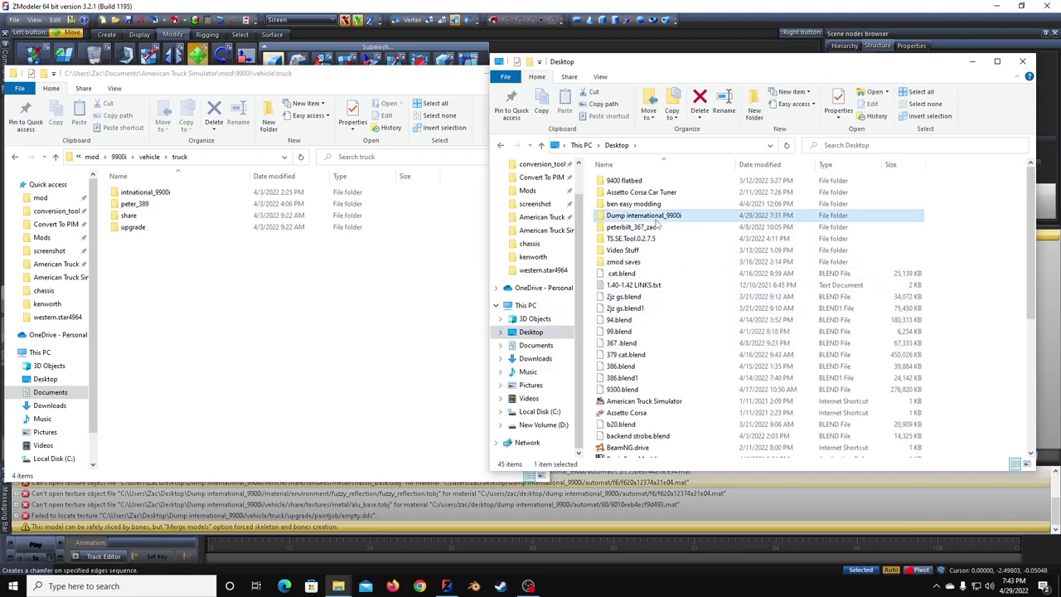
{"action": "double_click", "coordinate": [653, 217]}
{"action": "double_click", "coordinate": [615, 238]}
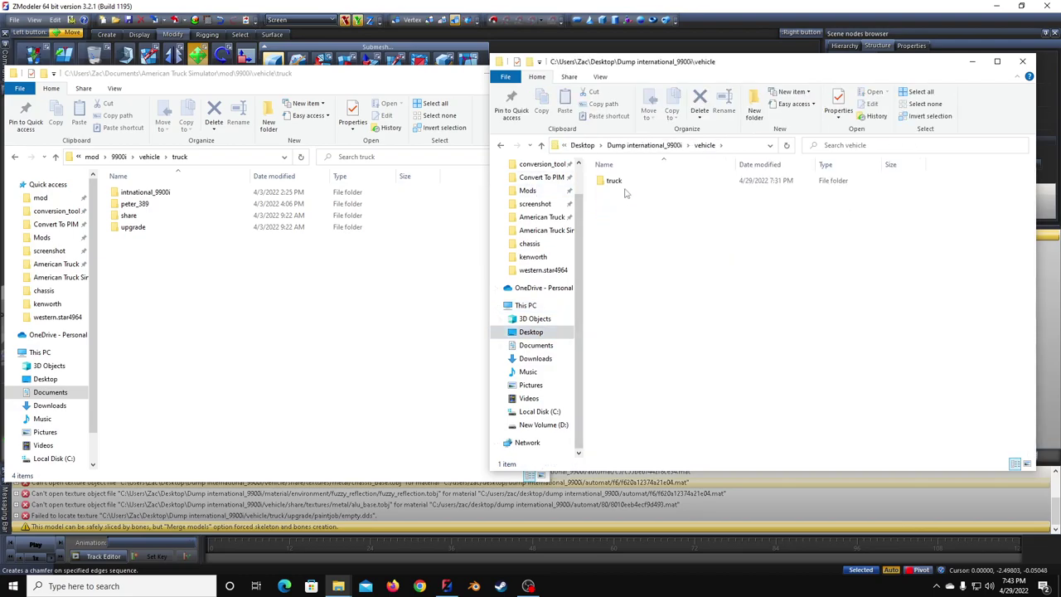
{"action": "left_click", "coordinate": [628, 186]}
{"action": "double_click", "coordinate": [642, 181]}
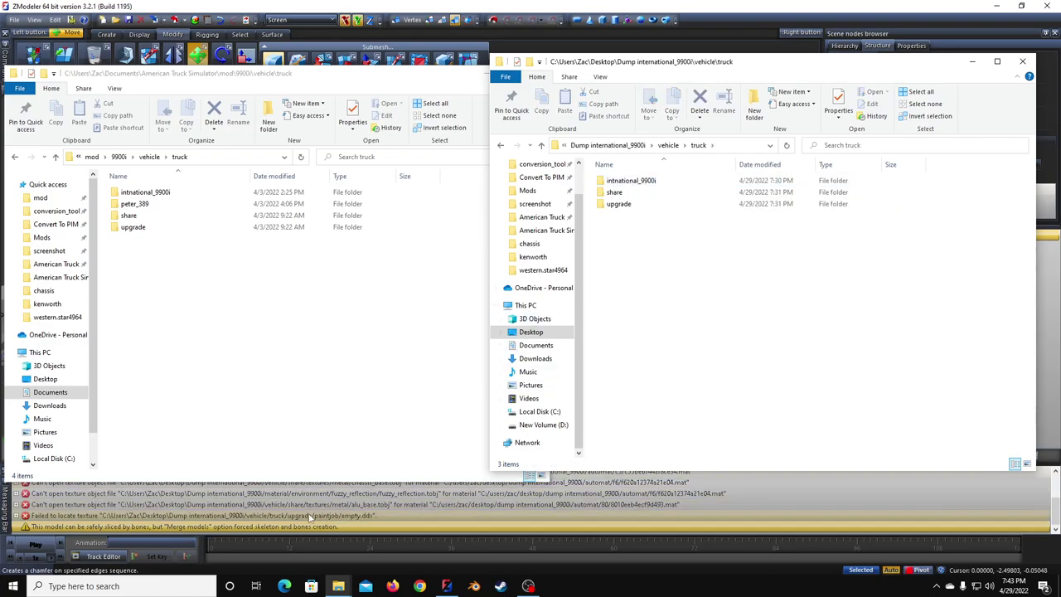
{"action": "double_click", "coordinate": [619, 203]}
{"action": "double_click", "coordinate": [619, 205]}
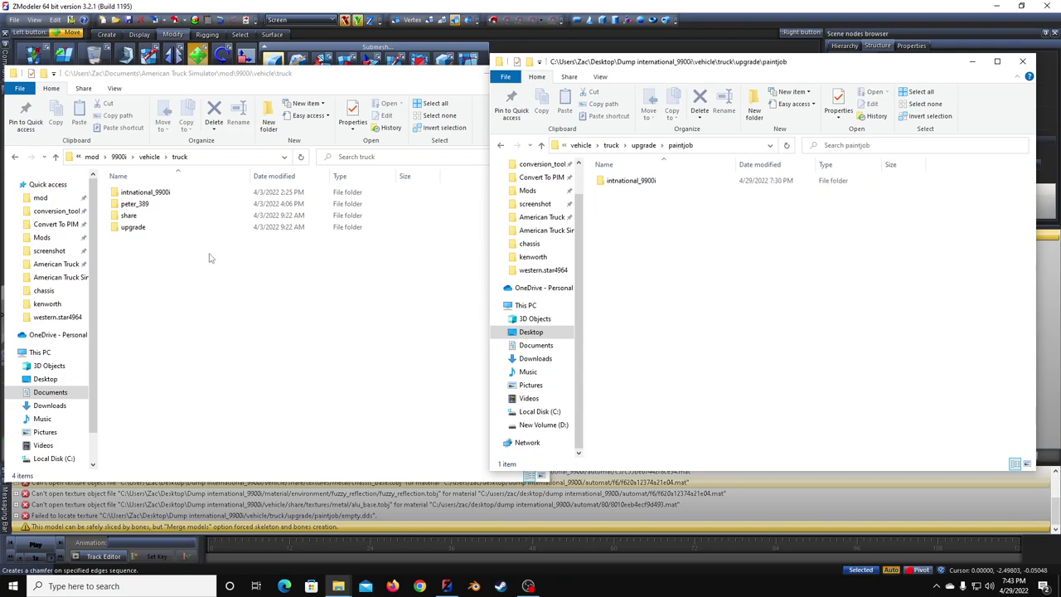
Step: Check the extracted mod's upgrade and gps folders for paintjob textures, and return to the 9900i folder
{"action": "left_click", "coordinate": [171, 227]}
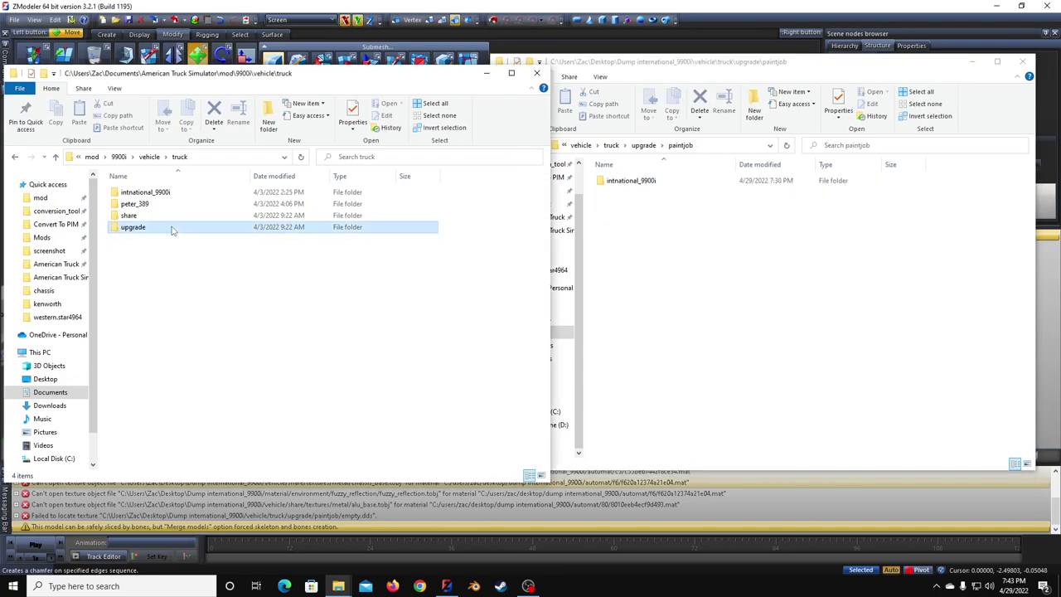
{"action": "double_click", "coordinate": [170, 227]}
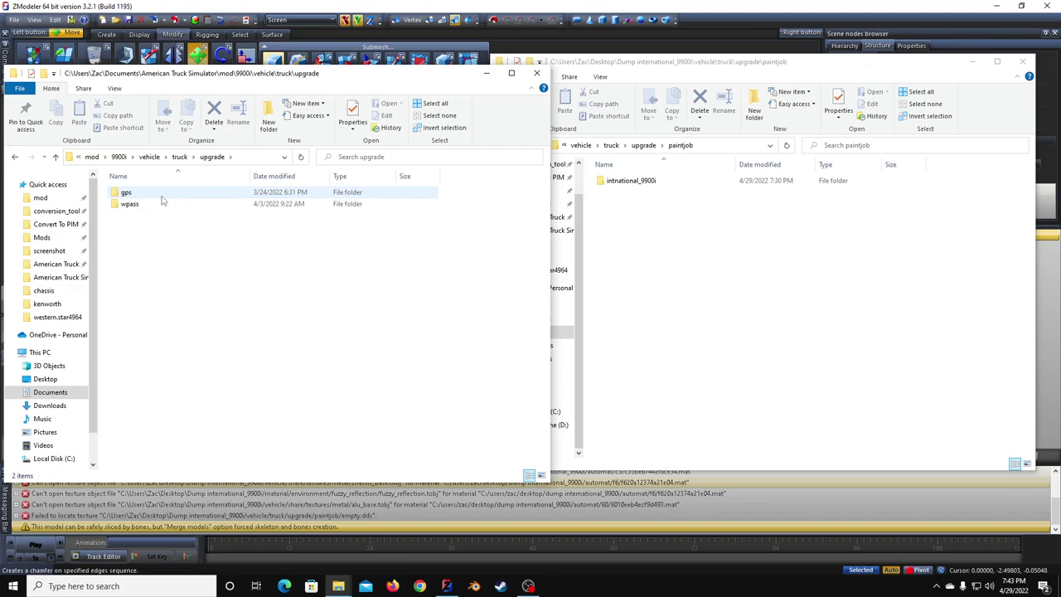
{"action": "key", "text": "BackSpace"}
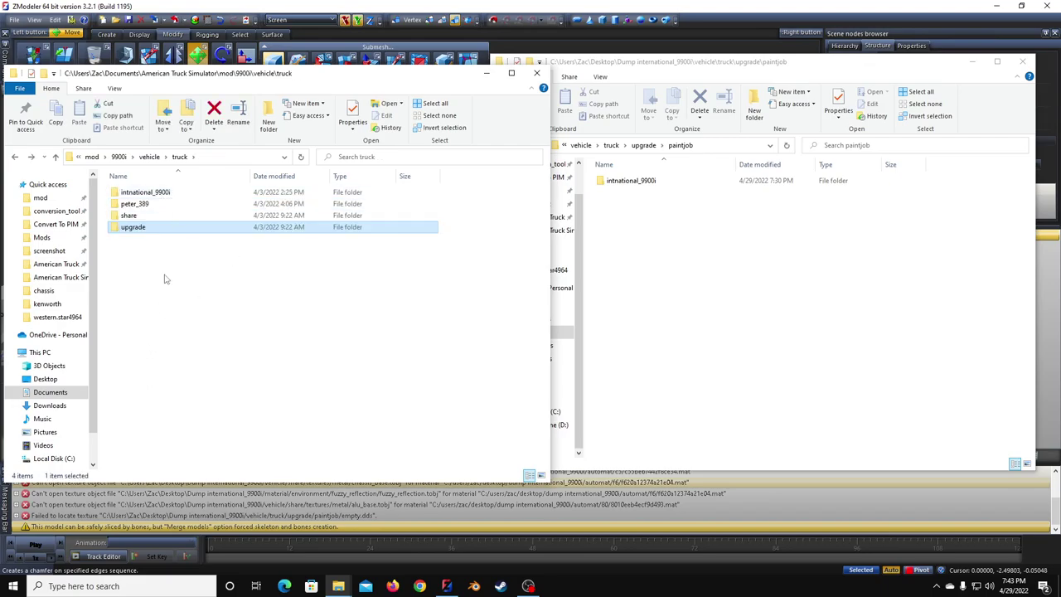
{"action": "double_click", "coordinate": [150, 227]}
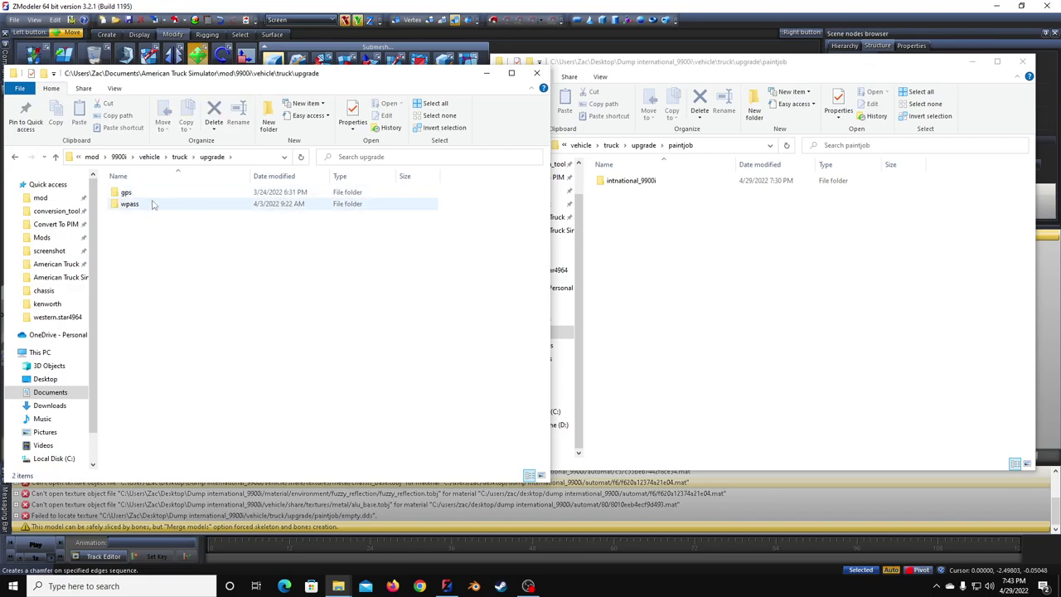
{"action": "double_click", "coordinate": [150, 194]}
{"action": "key", "text": "BackSpace"}
{"action": "key", "text": "BackSpace"}
{"action": "key", "text": "BackSpace"}
{"action": "key", "text": "BackSpace"}
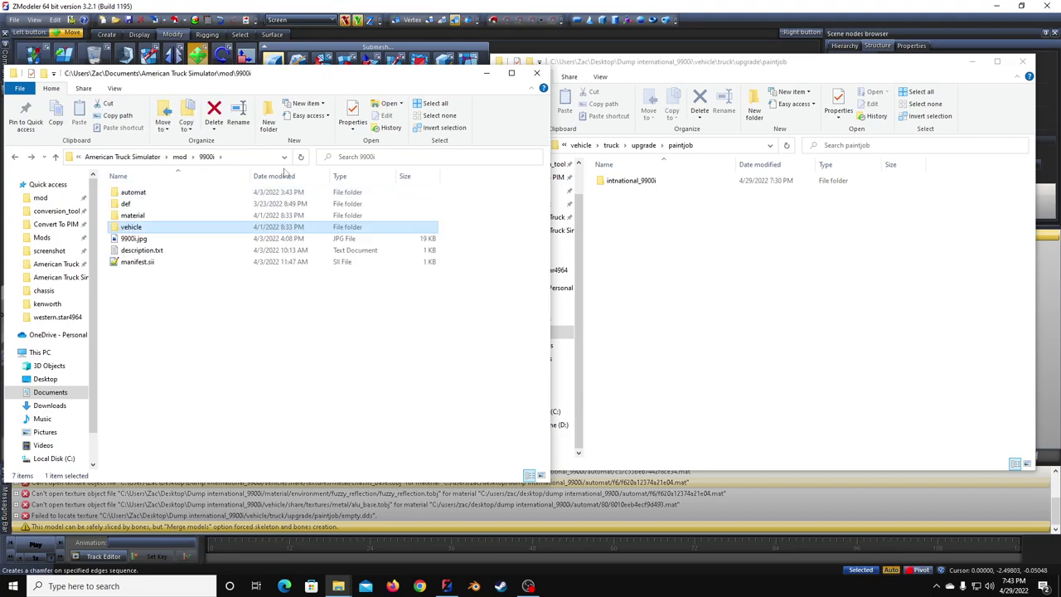
Step: Search the extracted 9900i folder for empty.dds, and leave the search
{"action": "left_click", "coordinate": [361, 160]}
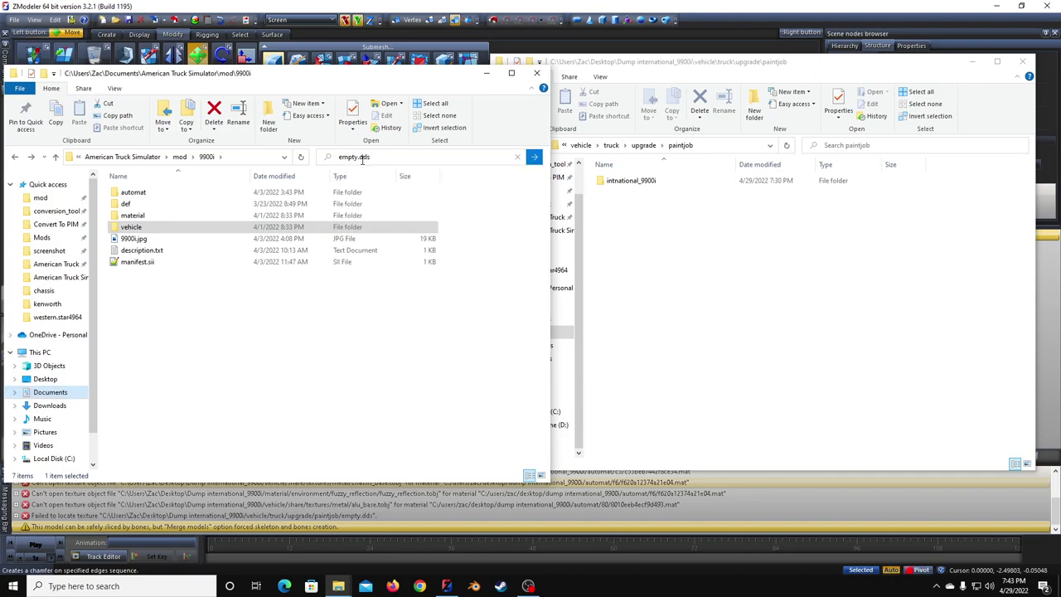
{"action": "key", "text": "Return"}
{"action": "key", "text": "alt+Left"}
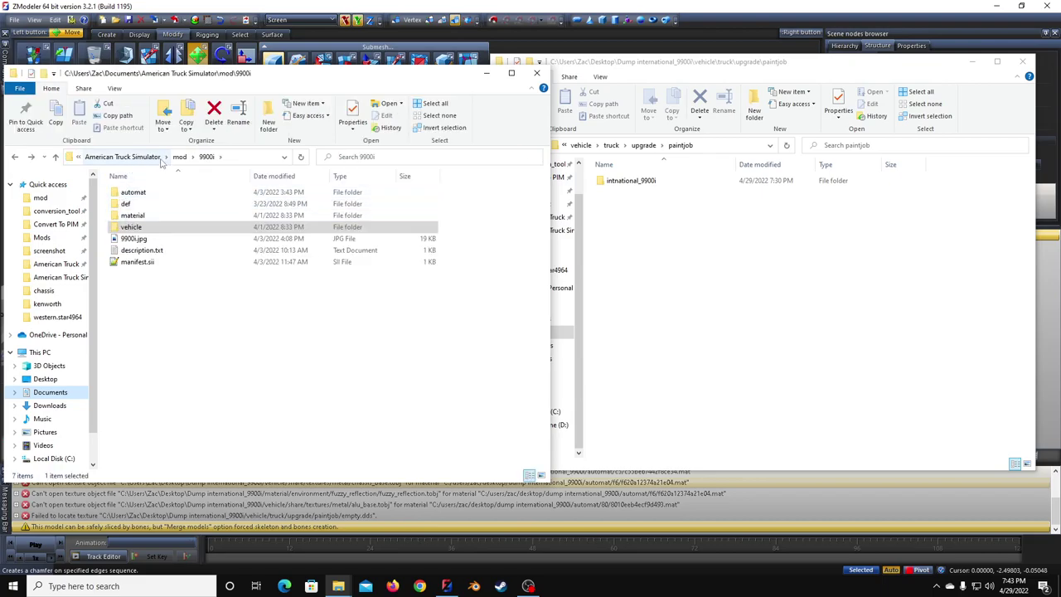
Step: Search the whole mod folder for empty.dds
{"action": "left_click", "coordinate": [179, 157]}
{"action": "left_click", "coordinate": [371, 157]}
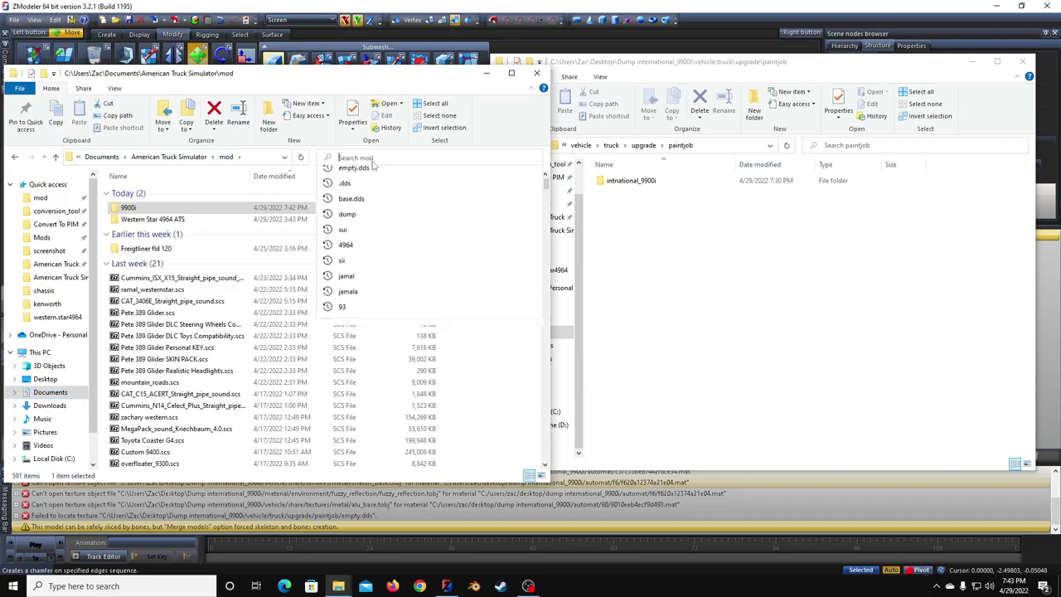
{"action": "key", "text": "Down"}
{"action": "key", "text": "Return"}
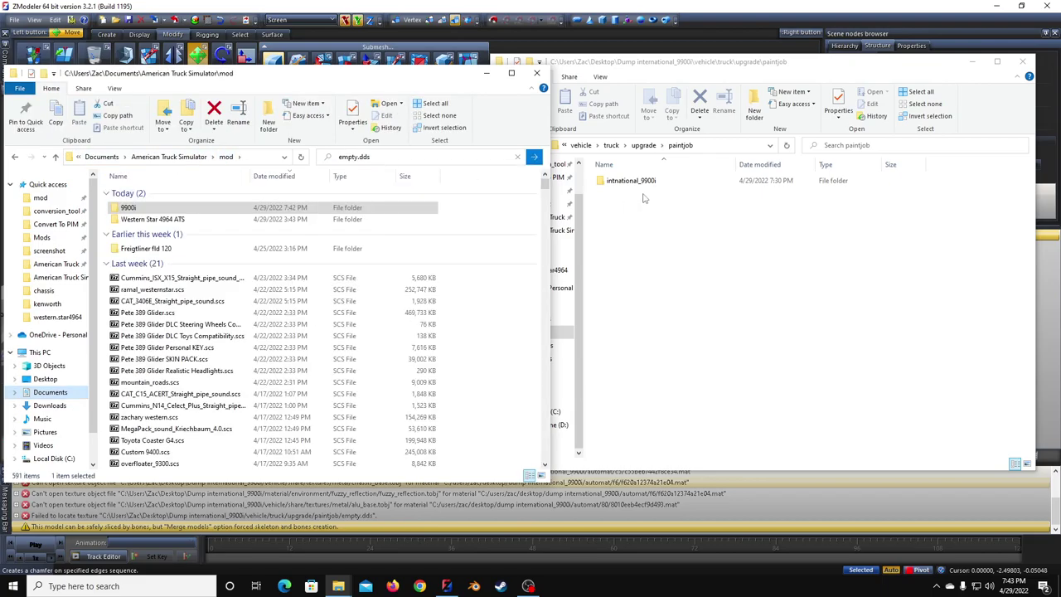
{"action": "left_click", "coordinate": [647, 245]}
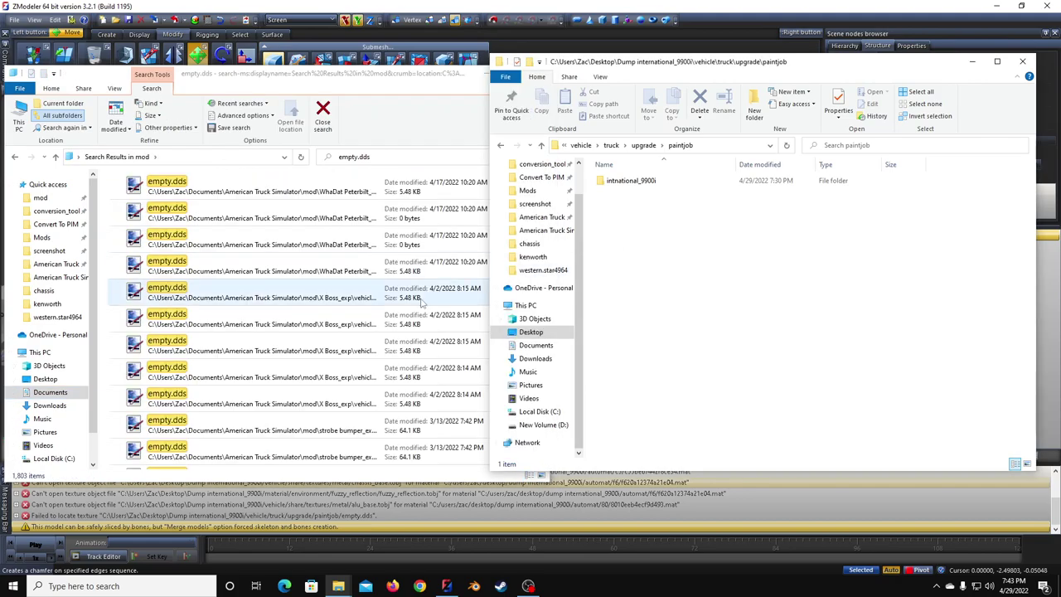
Step: Copy the first empty.dds search result into the Dump international_9900i upgrade\paintjob folder
{"action": "left_click", "coordinate": [365, 186]}
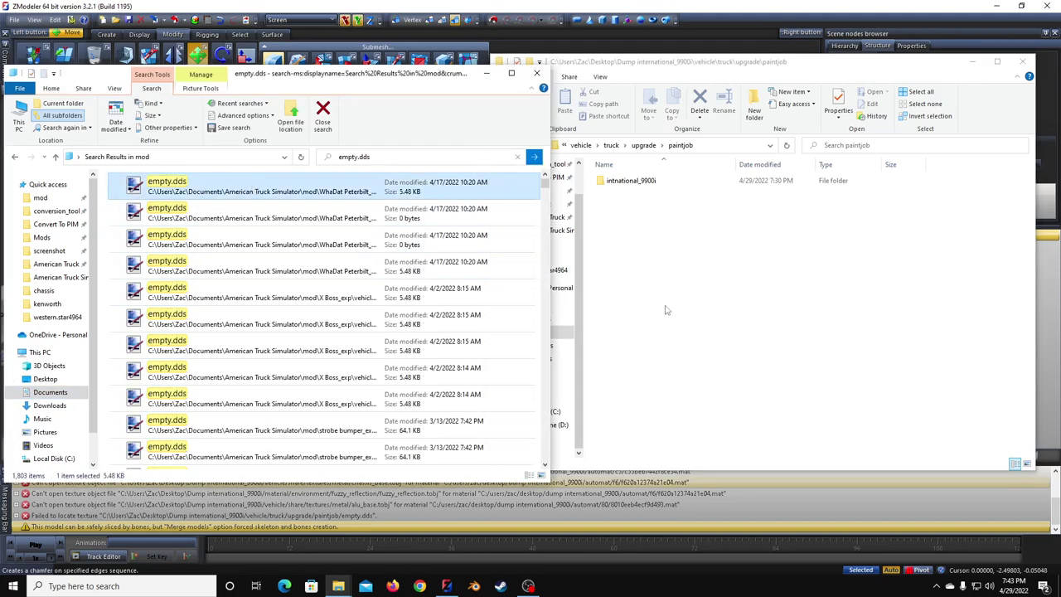
{"action": "left_click", "coordinate": [731, 318]}
{"action": "key", "text": "ctrl+v"}
Step: Look into the intnational_9900i paintjob folder and its i99_str subfolder, and return to the paintjob folder
{"action": "double_click", "coordinate": [665, 180]}
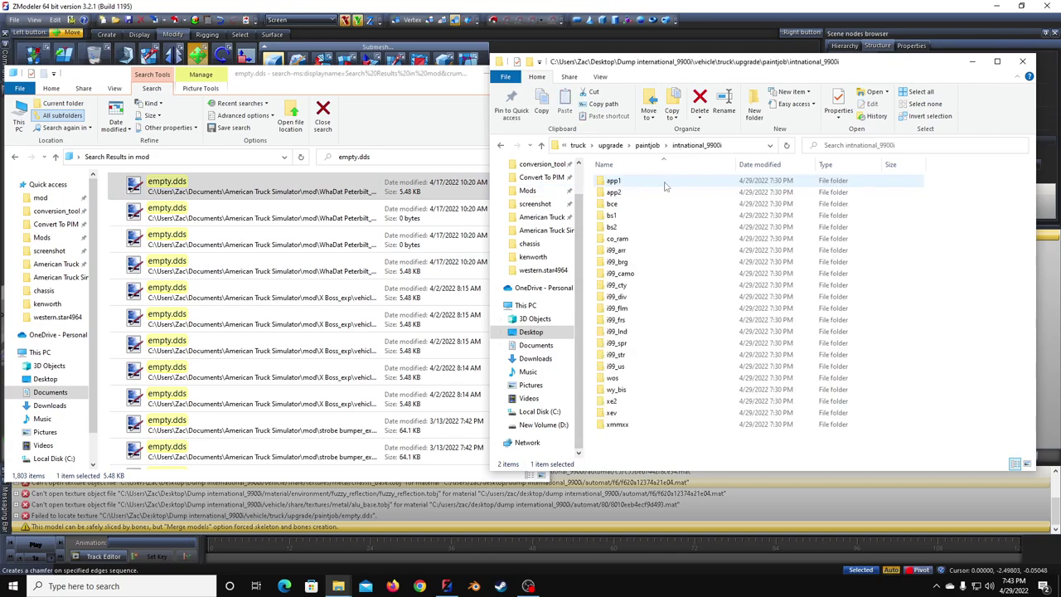
{"action": "double_click", "coordinate": [654, 355]}
{"action": "key", "text": "alt+Left"}
{"action": "key", "text": "alt+Left"}
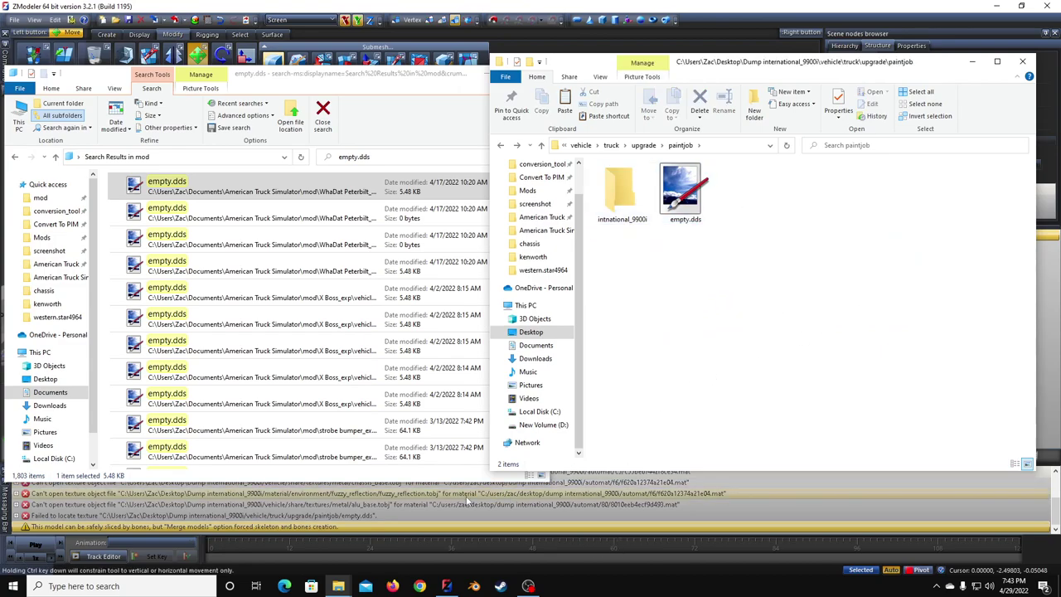
Step: Leave the empty.dds search results and select the missing chrome_base.dds texture in ZModeler's Textures Browser
{"action": "left_click", "coordinate": [184, 242]}
{"action": "key", "text": "alt+Left"}
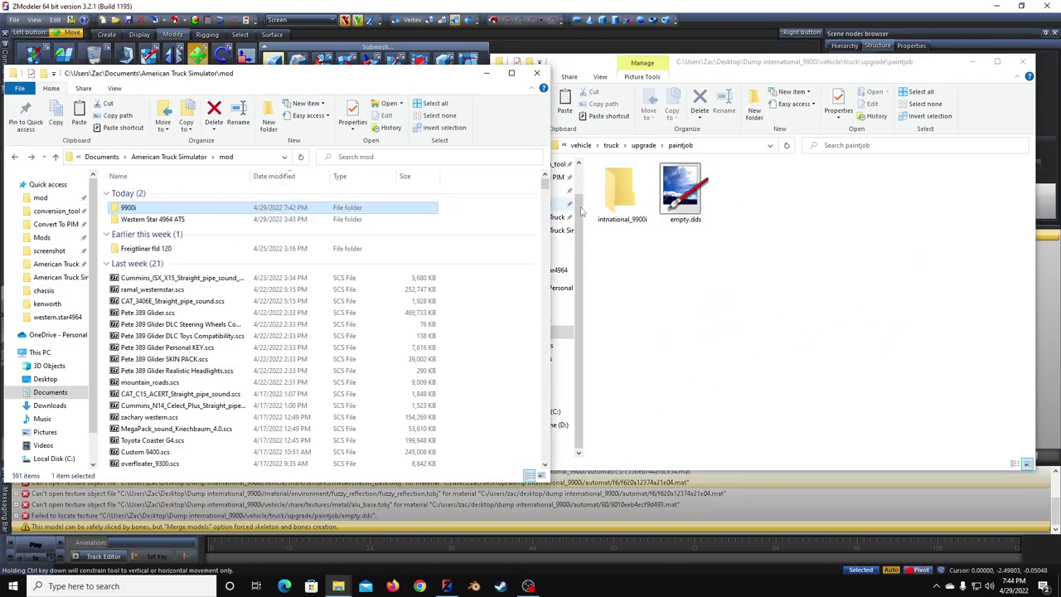
{"action": "left_click", "coordinate": [702, 350]}
{"action": "left_click", "coordinate": [508, 505]}
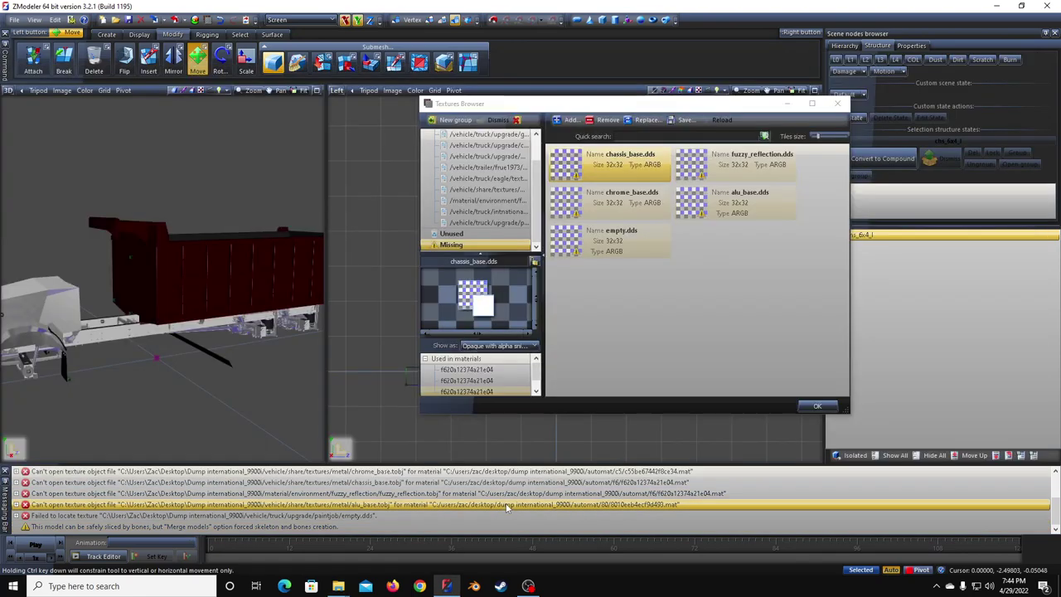
{"action": "left_click", "coordinate": [639, 211]}
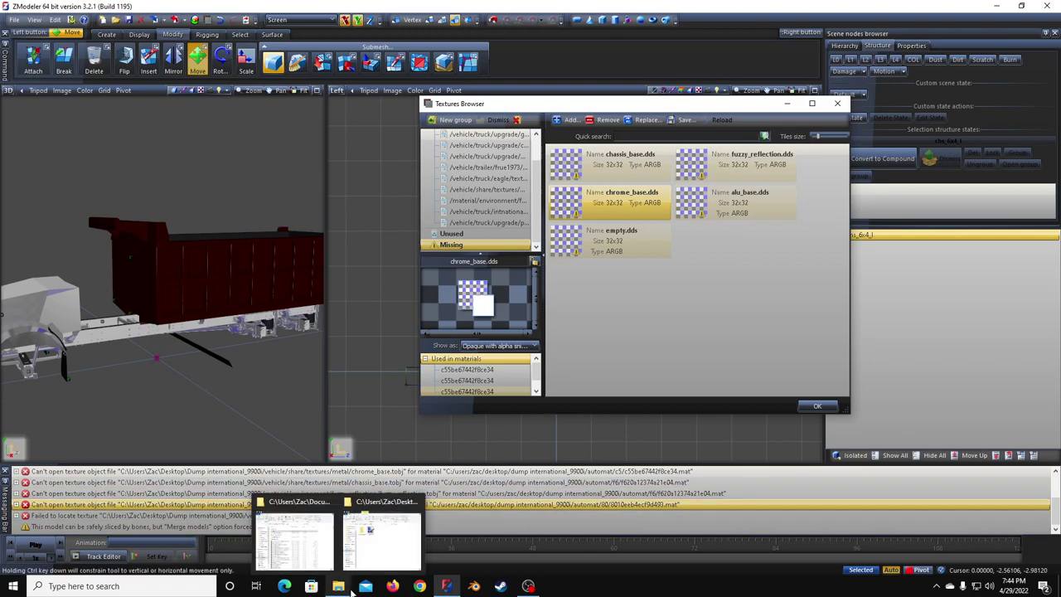
Step: Switch to File Explorer and open the Dump international_9900i vehicle\truck\share folder
{"action": "left_click", "coordinate": [381, 539]}
{"action": "mouse_move", "coordinate": [338, 586]}
{"action": "left_click", "coordinate": [310, 557]}
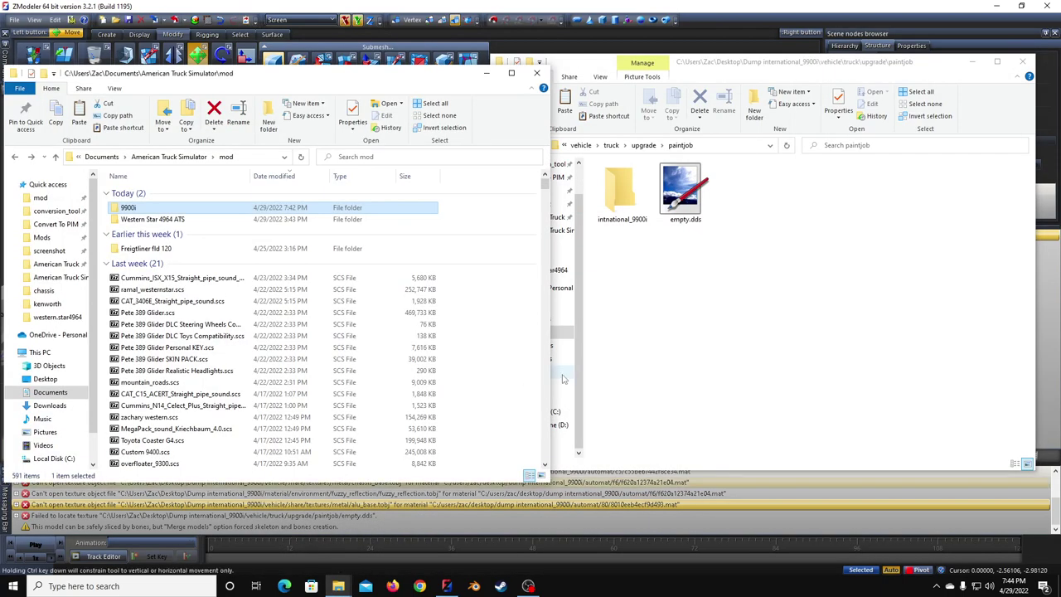
{"action": "left_click", "coordinate": [612, 146]}
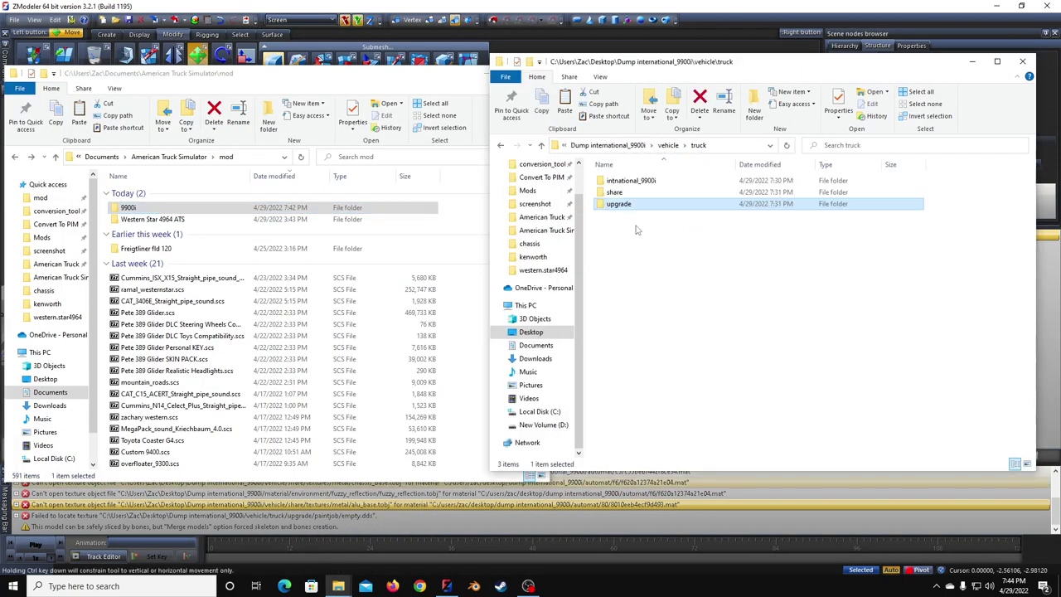
{"action": "double_click", "coordinate": [614, 191]}
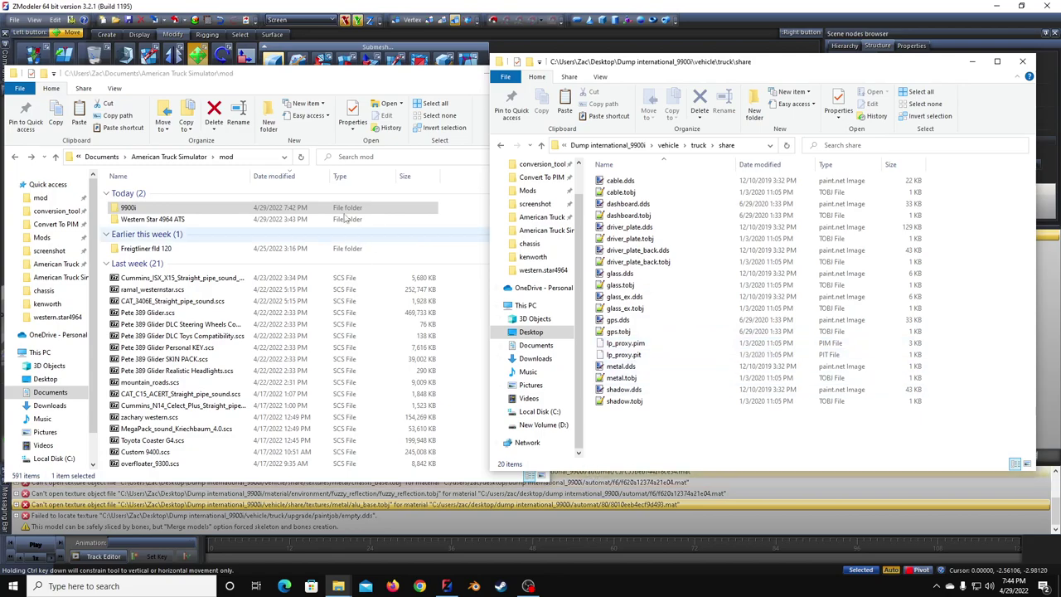
Step: Search the mod folder for chrome_base.dds and bring the share folder window alongside the search
{"action": "left_click", "coordinate": [377, 516]}
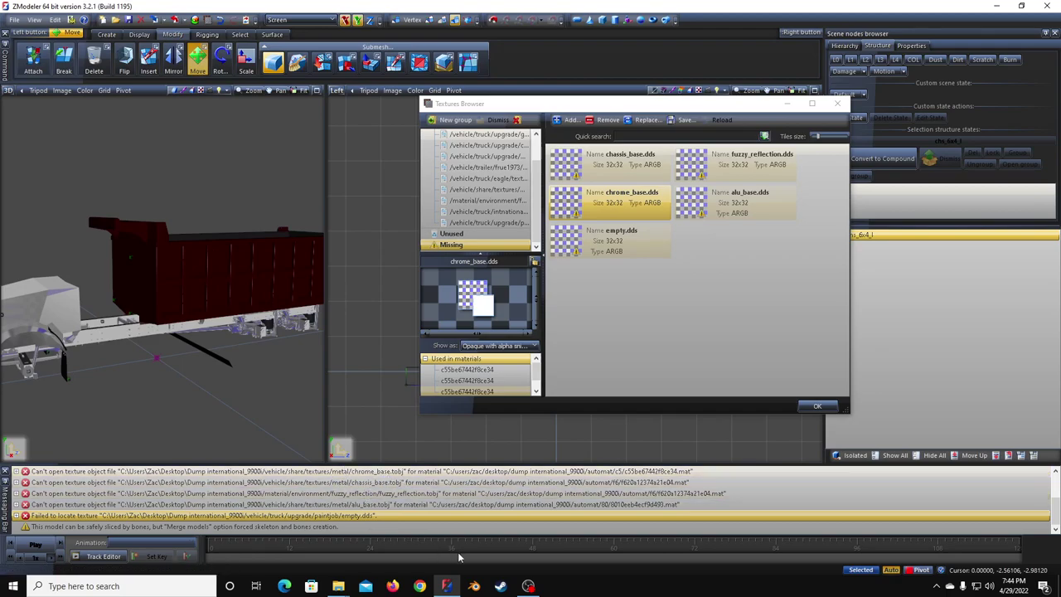
{"action": "mouse_move", "coordinate": [345, 588]}
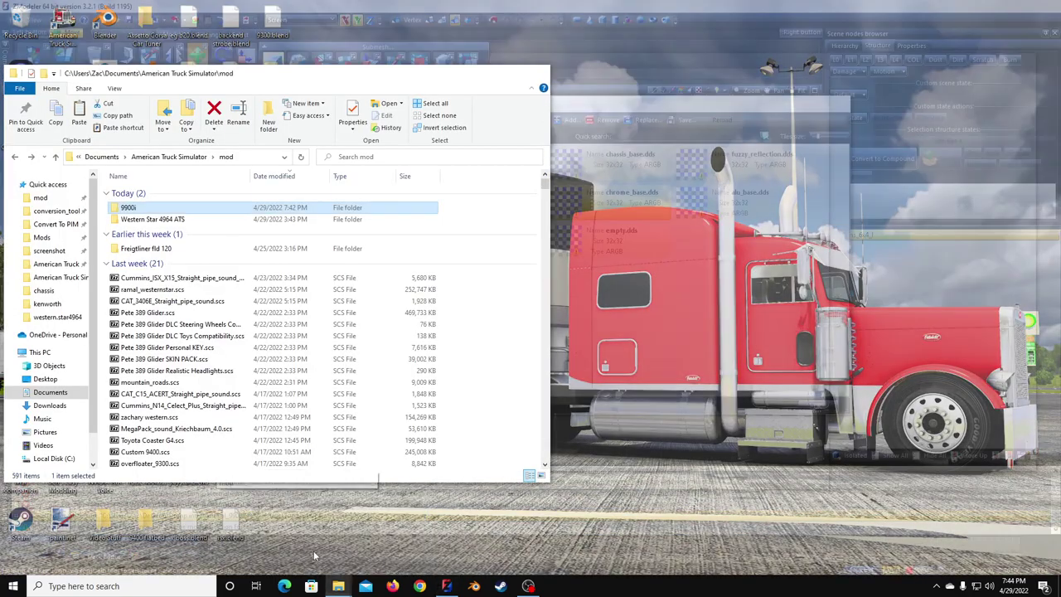
{"action": "left_click", "coordinate": [317, 555]}
{"action": "left_click", "coordinate": [389, 159]}
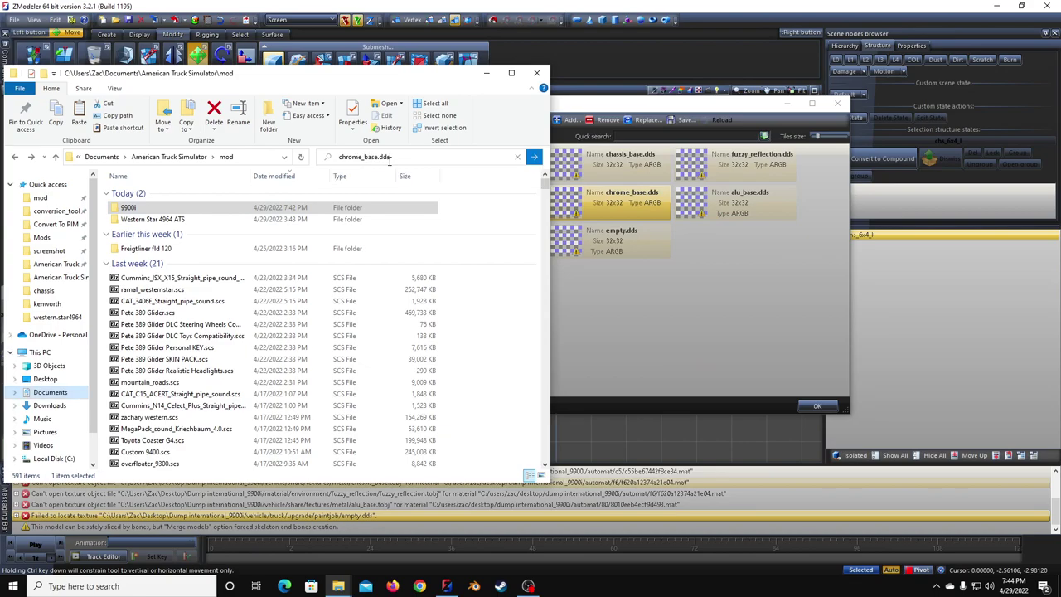
{"action": "mouse_move", "coordinate": [340, 587]}
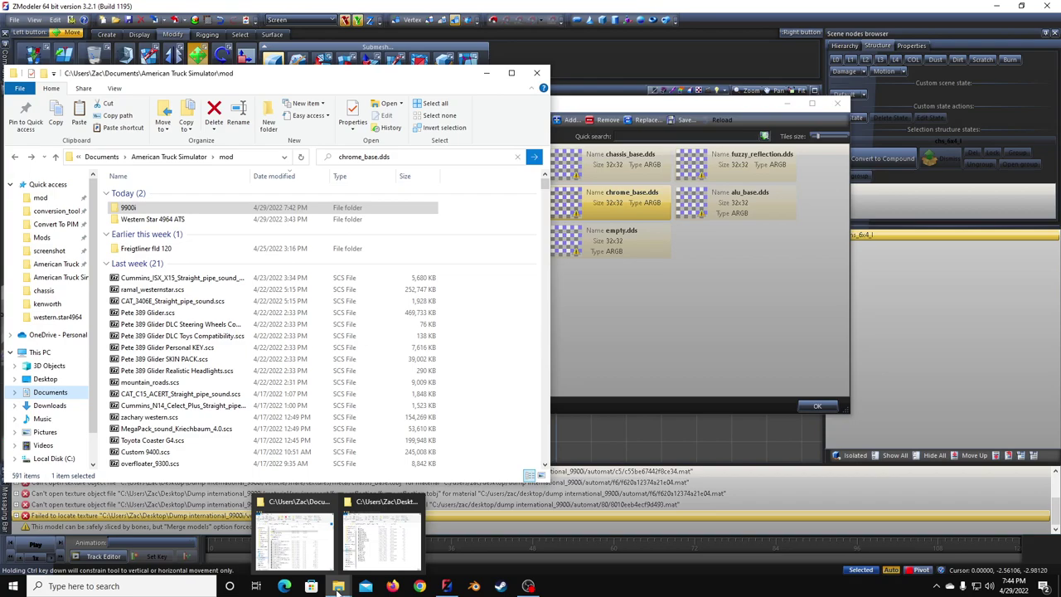
{"action": "left_click", "coordinate": [383, 545]}
Step: Open the first search result's file location and copy chrome_base.dds and chrome_base.tobj into the Dump international_9900i truck\share folder
{"action": "left_click", "coordinate": [222, 192]}
{"action": "right_click", "coordinate": [223, 192]}
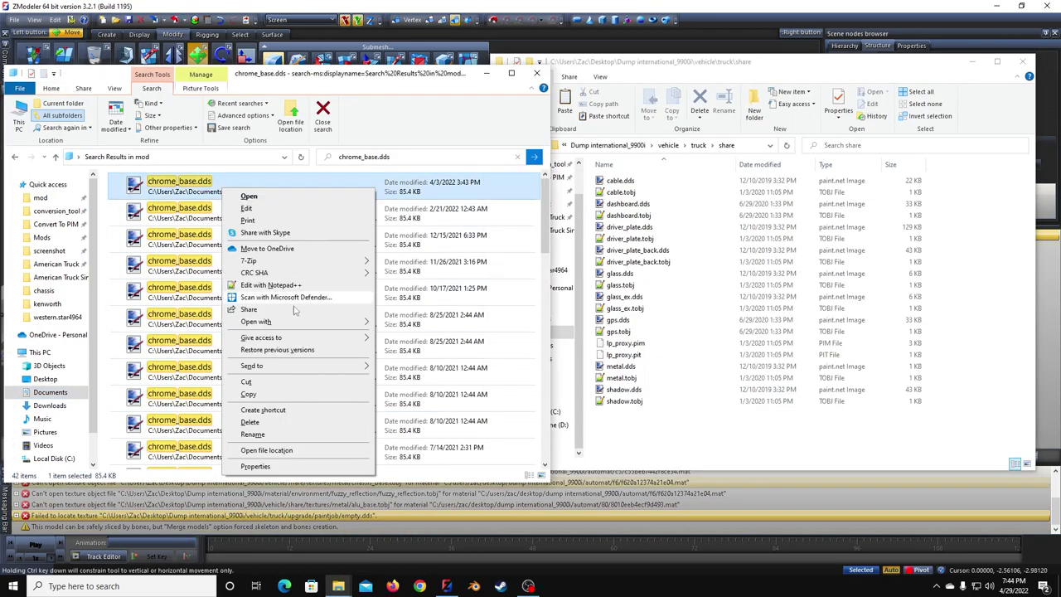
{"action": "left_click", "coordinate": [278, 446]}
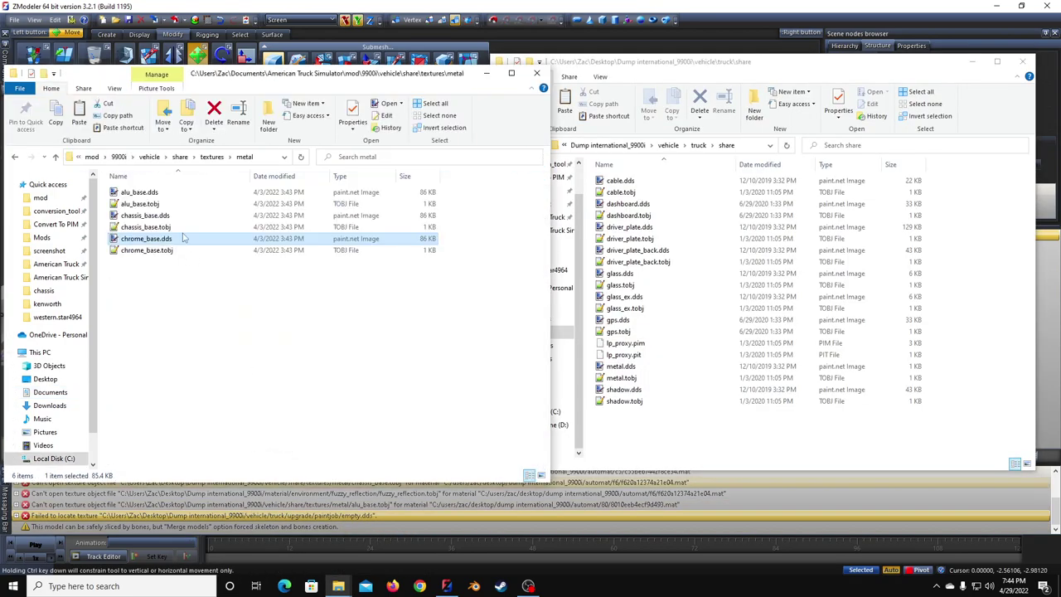
{"action": "left_click", "coordinate": [157, 249], "text": "shift"}
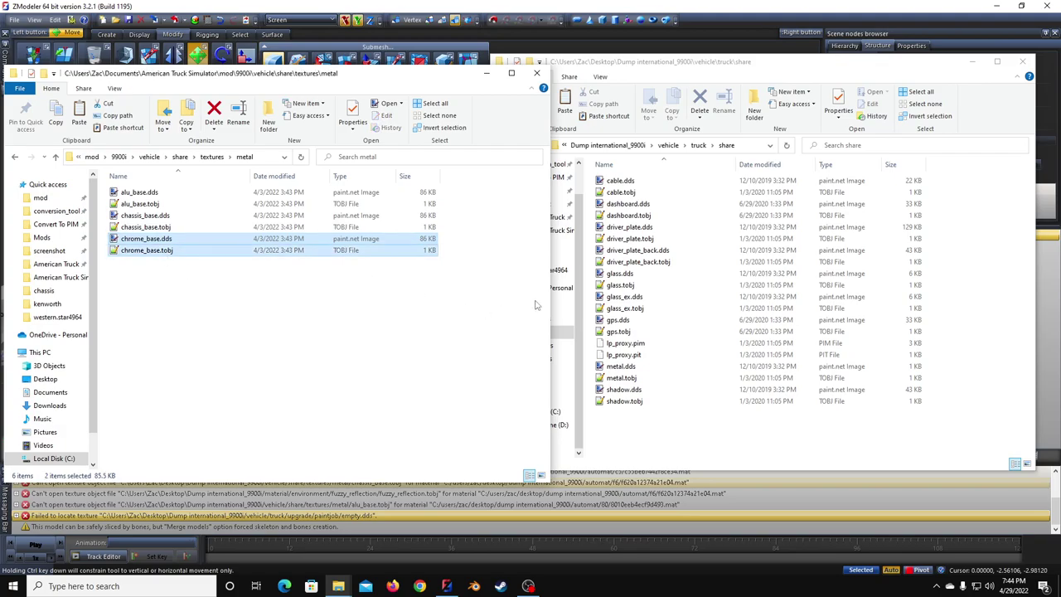
{"action": "left_click", "coordinate": [696, 448]}
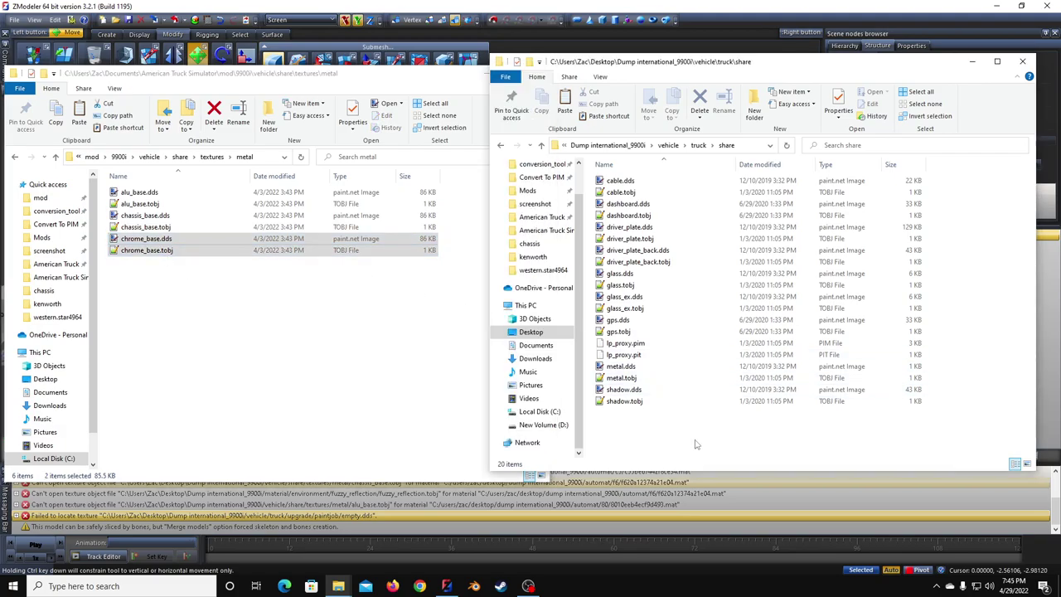
{"action": "key", "text": "ctrl+v"}
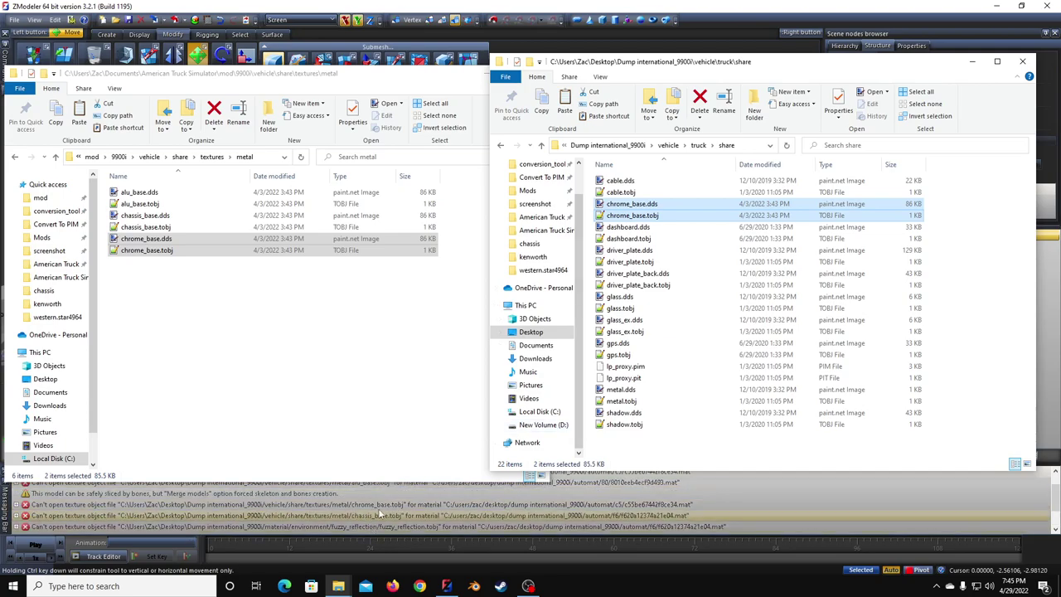
Step: Copy all the alu_base, chassis_base and chrome_base files from the metal folder into the truck\share folder, replacing duplicates
{"action": "left_click_drag", "start_coordinate": [166, 264], "coordinate": [224, 195]}
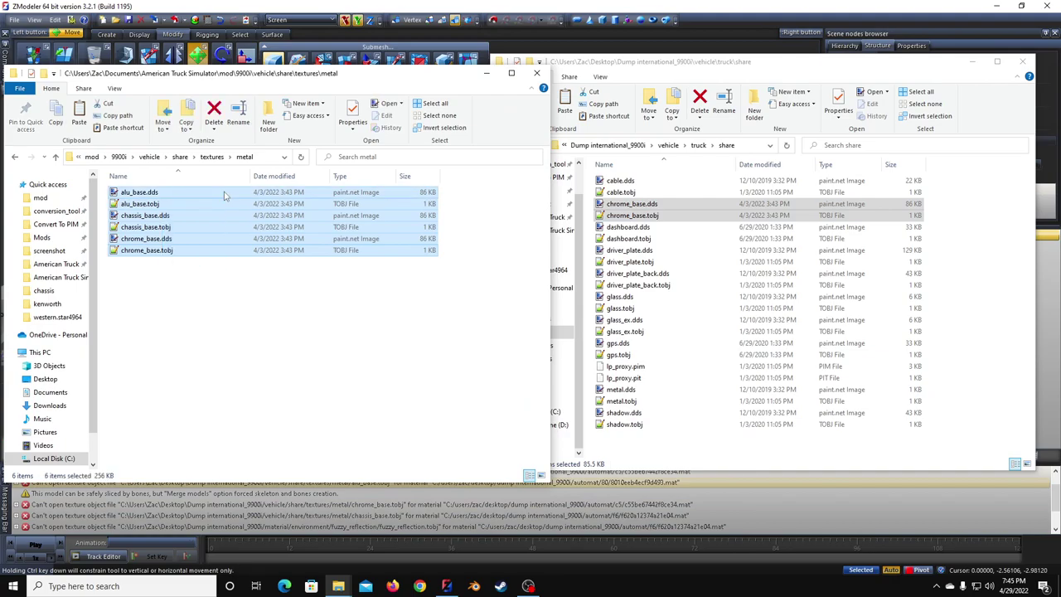
{"action": "left_click", "coordinate": [792, 380]}
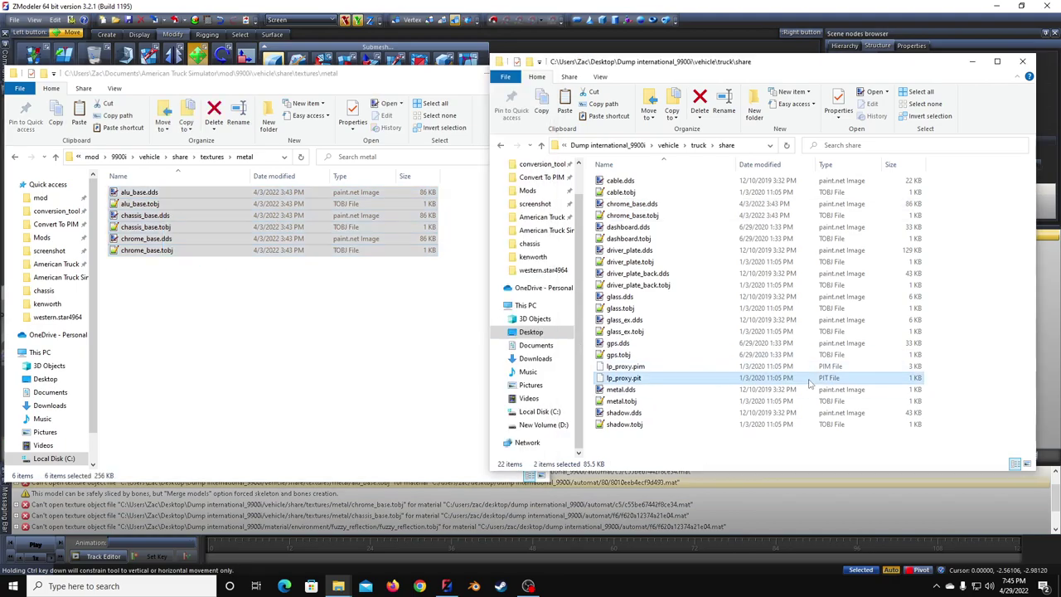
{"action": "key", "text": "ctrl+v"}
{"action": "left_click", "coordinate": [537, 228]}
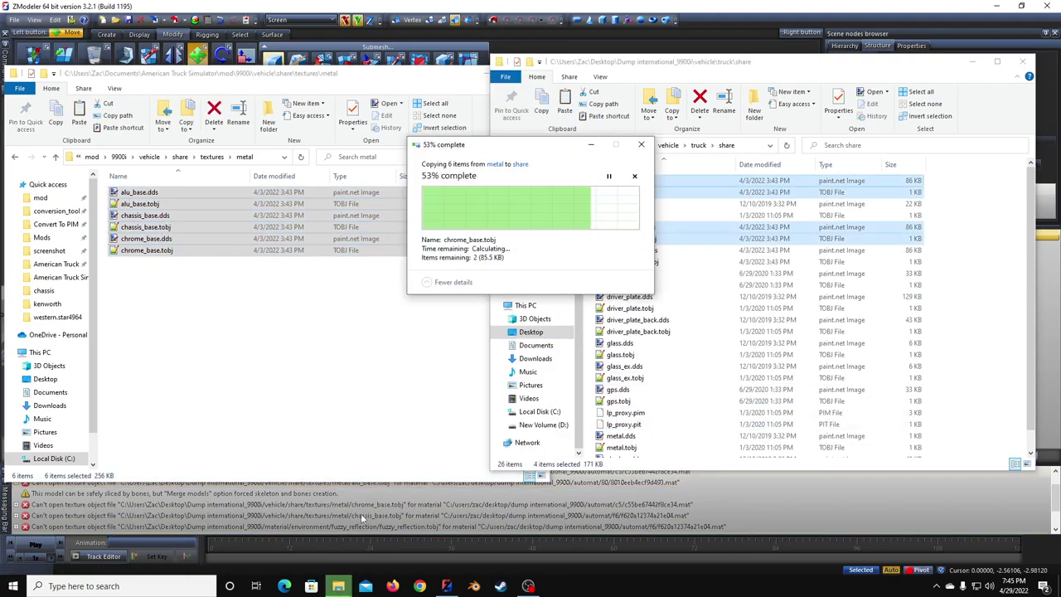
Step: In ZModeler, replace the missing empty.dds texture with empty.dds from the truck\upgrade\paintjob folder
{"action": "left_click", "coordinate": [369, 513]}
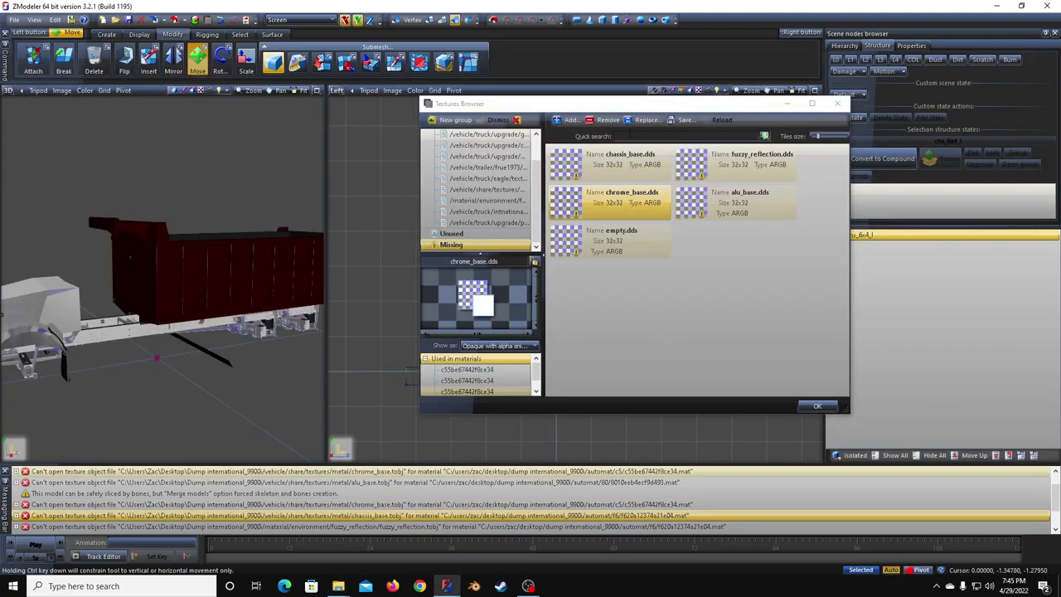
{"action": "left_click", "coordinate": [621, 251]}
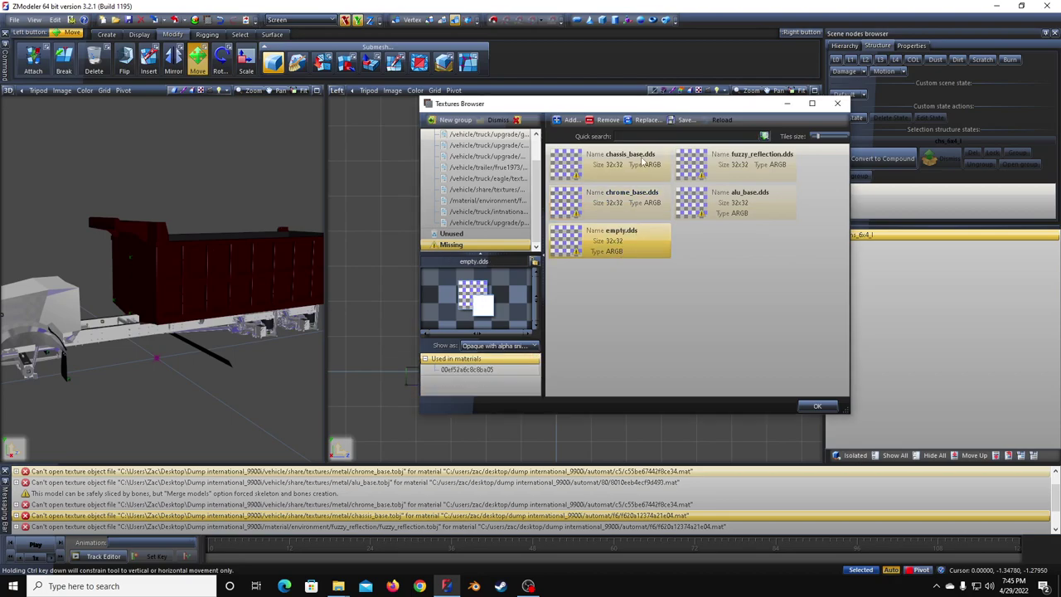
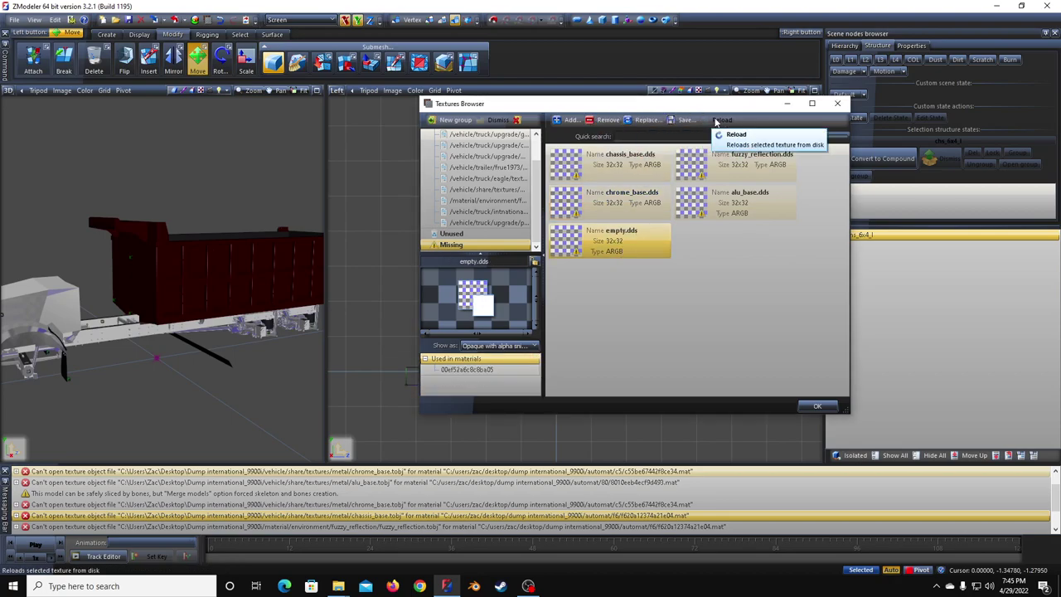
{"action": "left_click", "coordinate": [647, 122]}
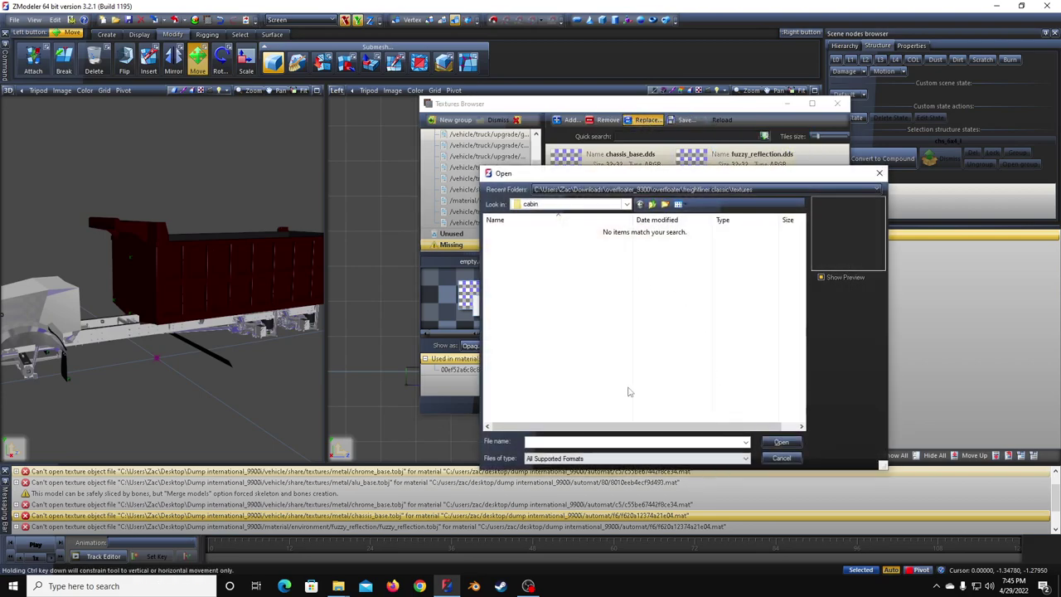
{"action": "left_click", "coordinate": [572, 204]}
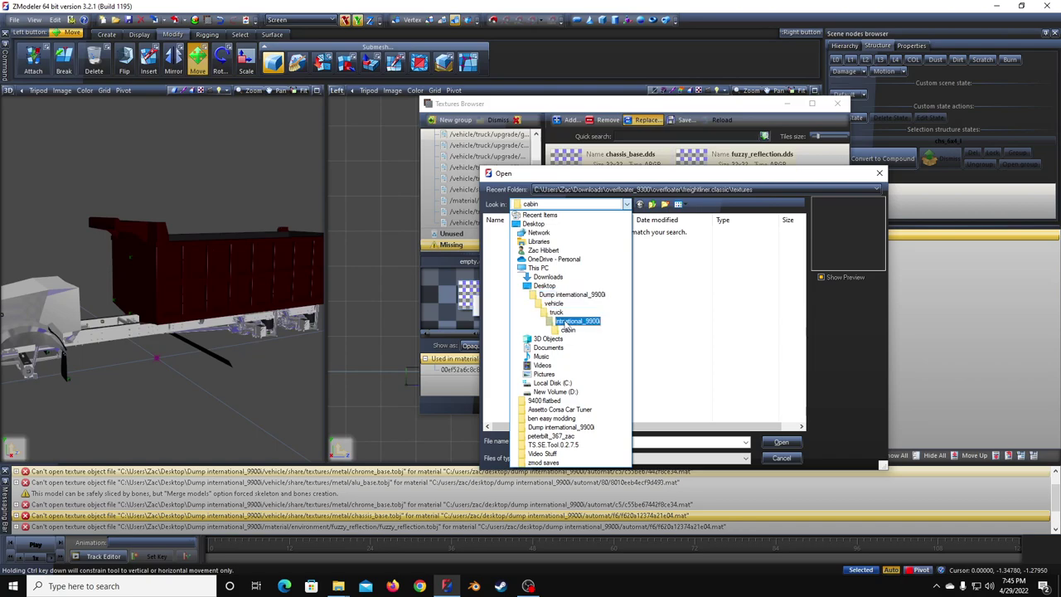
{"action": "left_click", "coordinate": [557, 314]}
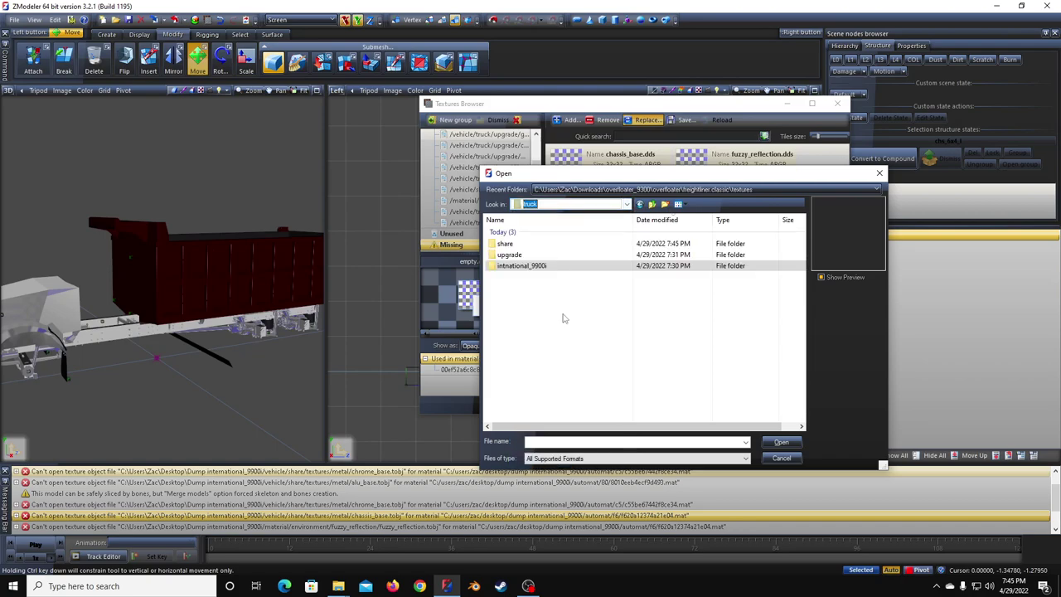
{"action": "double_click", "coordinate": [514, 257]}
{"action": "scroll", "coordinate": [595, 356], "scroll_direction": "down", "scroll_amount": 1}
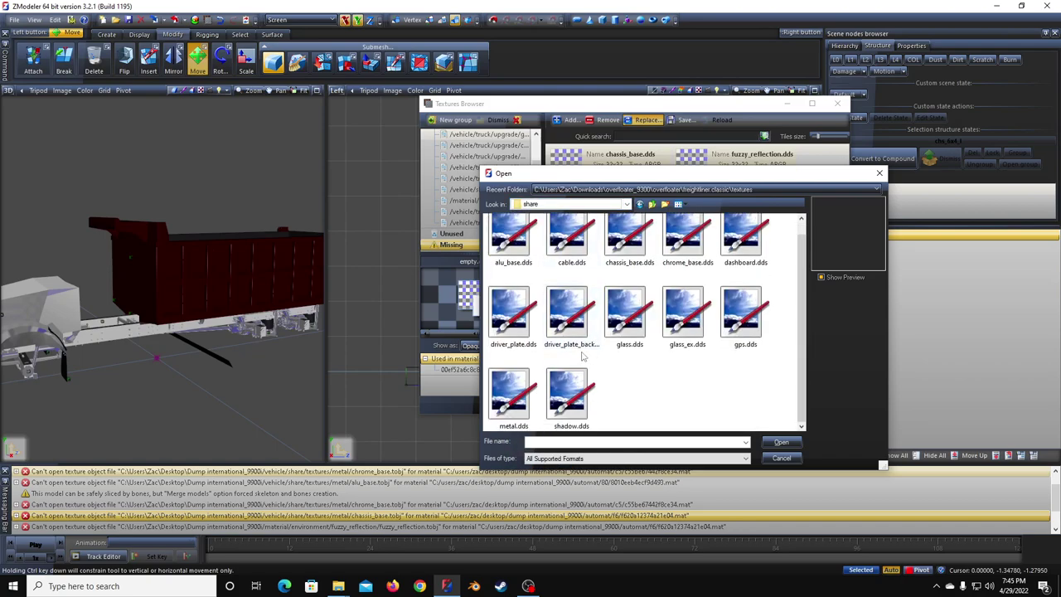
{"action": "key", "text": "BackSpace"}
{"action": "double_click", "coordinate": [535, 253]}
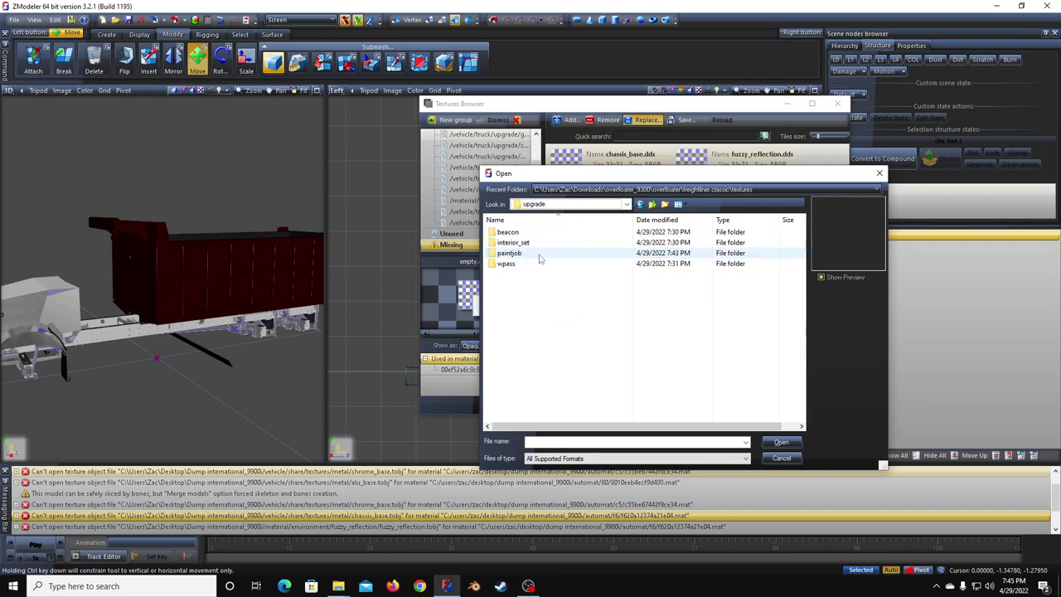
{"action": "double_click", "coordinate": [519, 243]}
{"action": "double_click", "coordinate": [570, 249]}
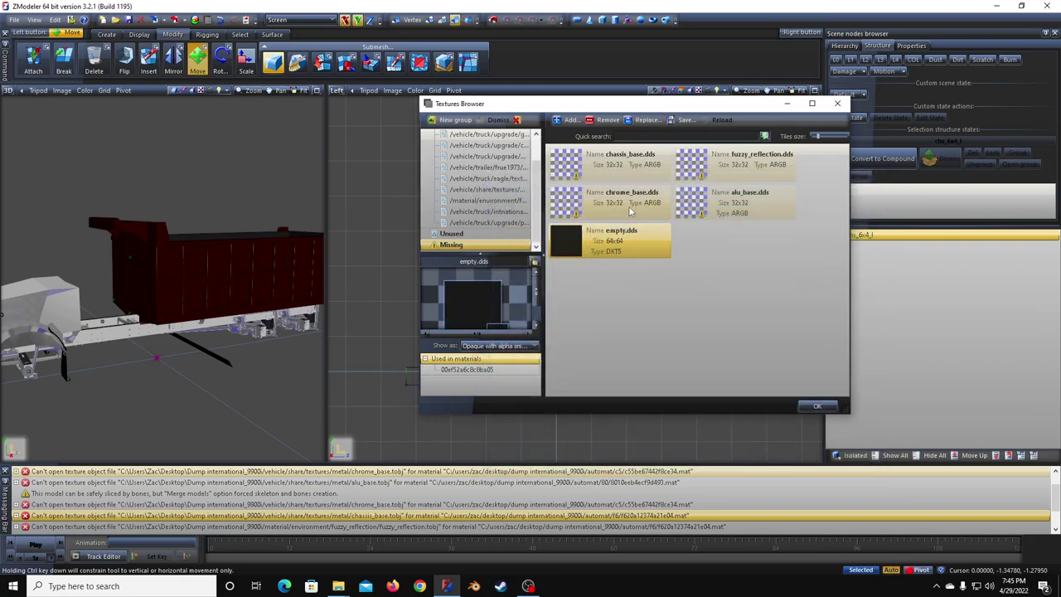
Step: Replace the missing chrome_base.dds and chassis_base.dds textures with their copies from the truck\share folder
{"action": "left_click", "coordinate": [630, 207]}
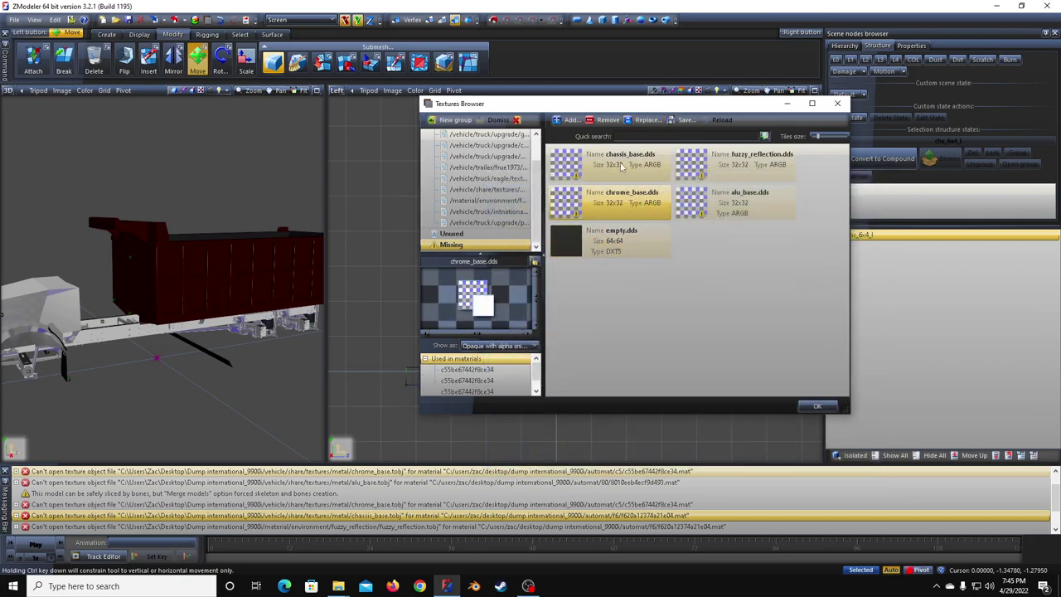
{"action": "left_click", "coordinate": [646, 124]}
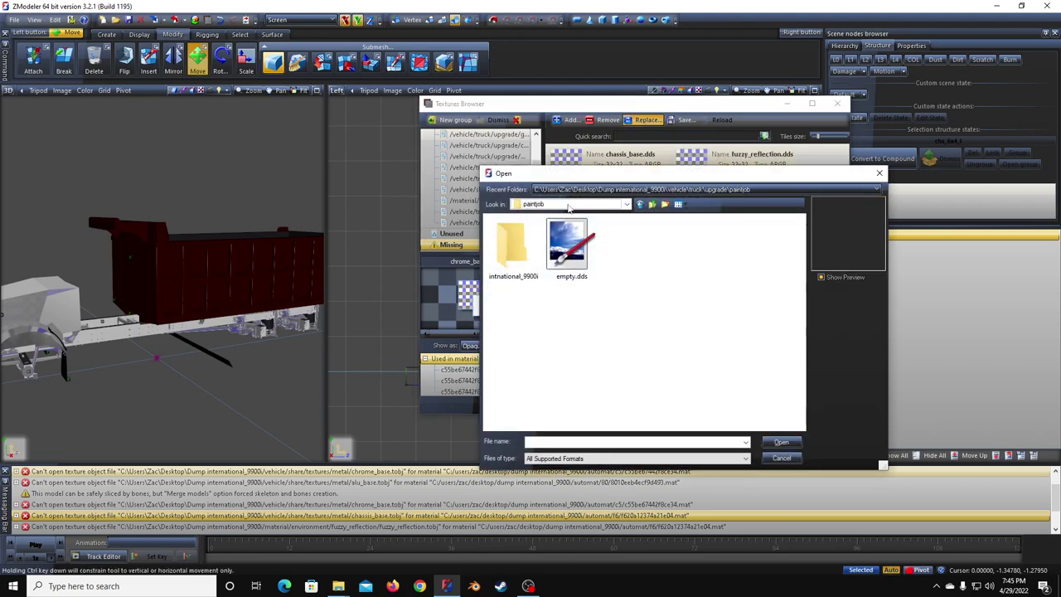
{"action": "left_click", "coordinate": [572, 204]}
{"action": "left_click", "coordinate": [559, 314]}
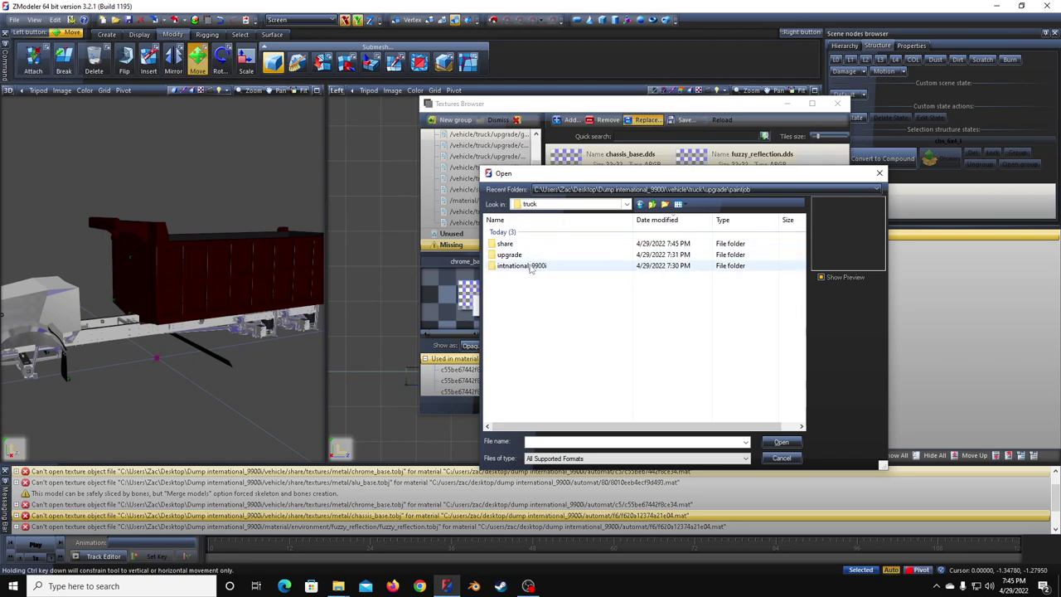
{"action": "double_click", "coordinate": [531, 247]}
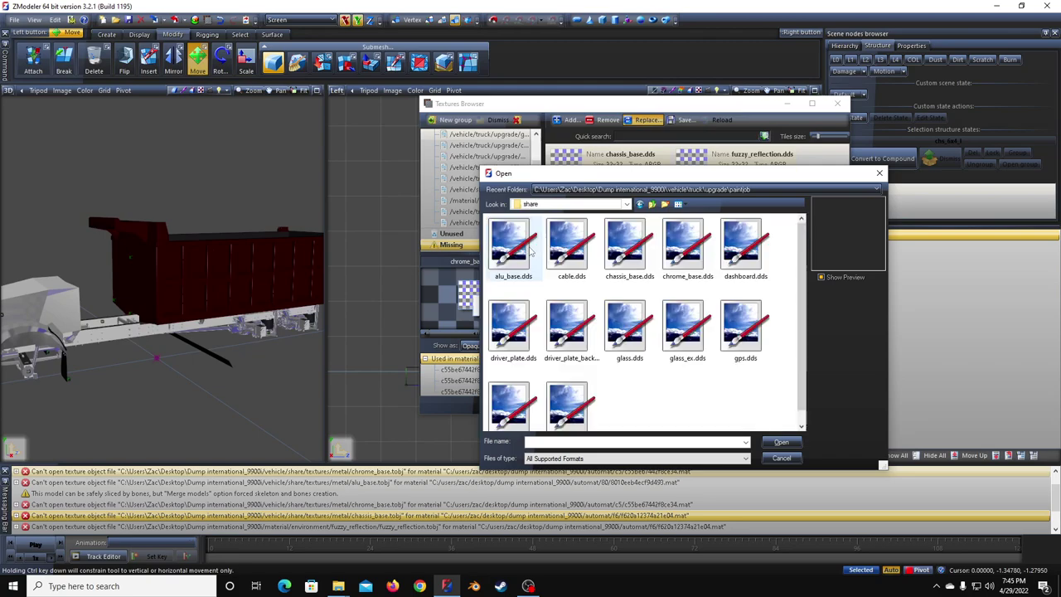
{"action": "double_click", "coordinate": [627, 249]}
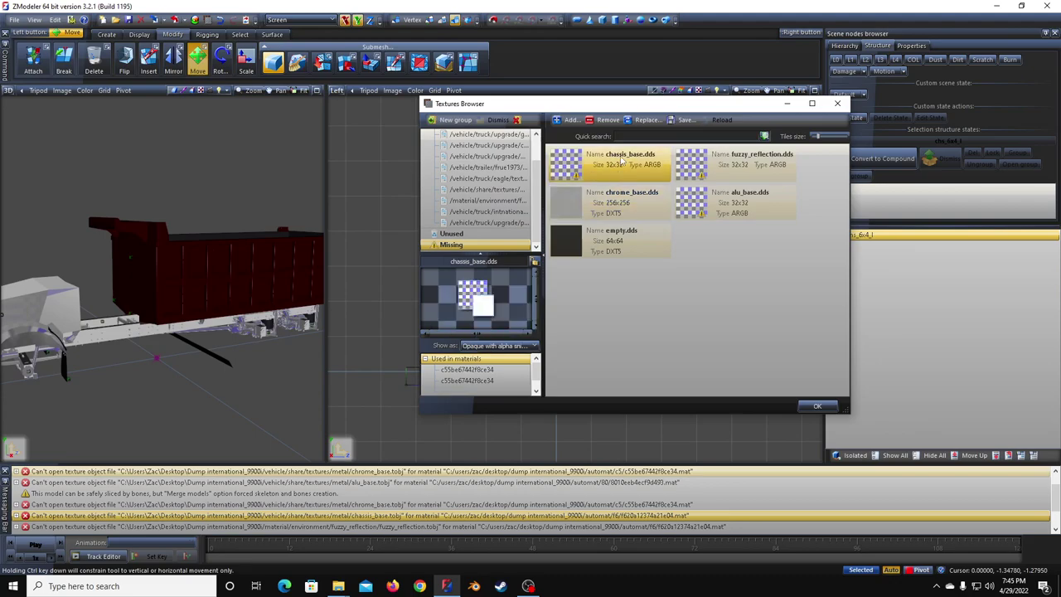
{"action": "left_click", "coordinate": [643, 120]}
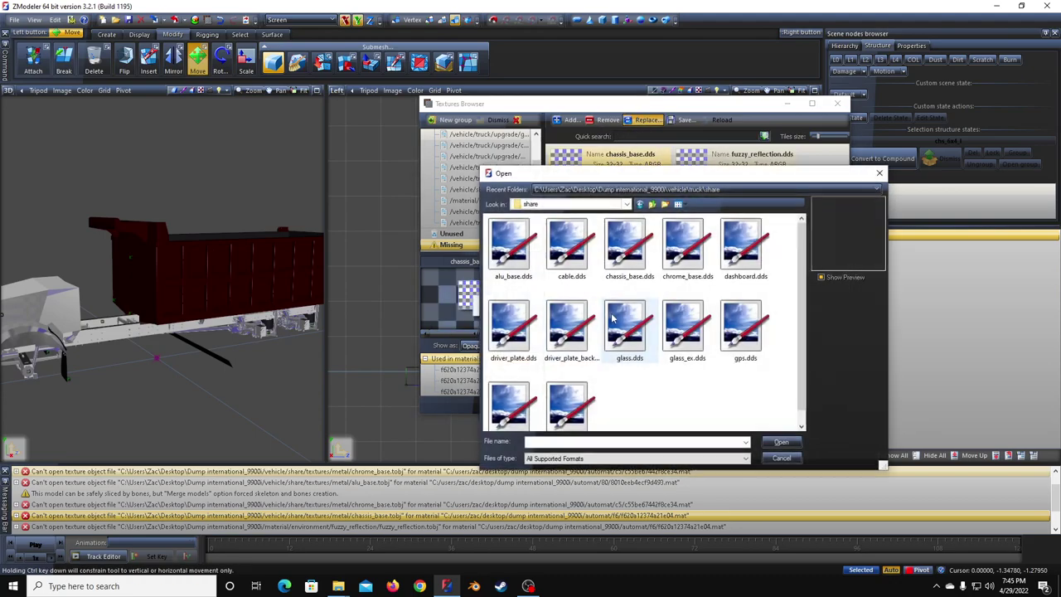
{"action": "double_click", "coordinate": [628, 249]}
Step: Replace the missing alu_base.dds texture with alu_base.dds from the truck\share folder
{"action": "left_click", "coordinate": [740, 178]}
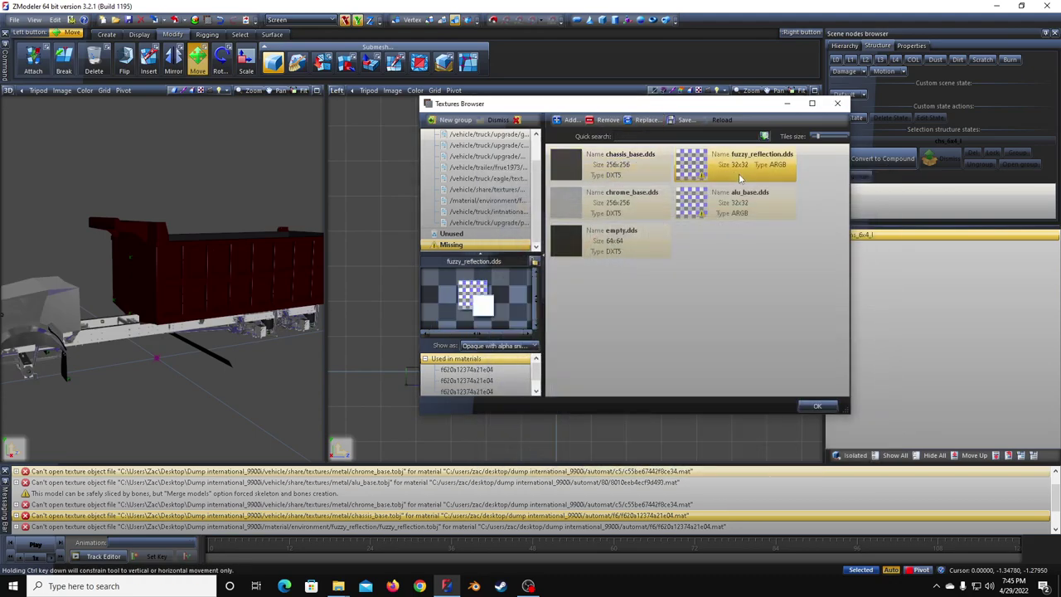
{"action": "left_click", "coordinate": [725, 209]}
{"action": "left_click", "coordinate": [643, 120]}
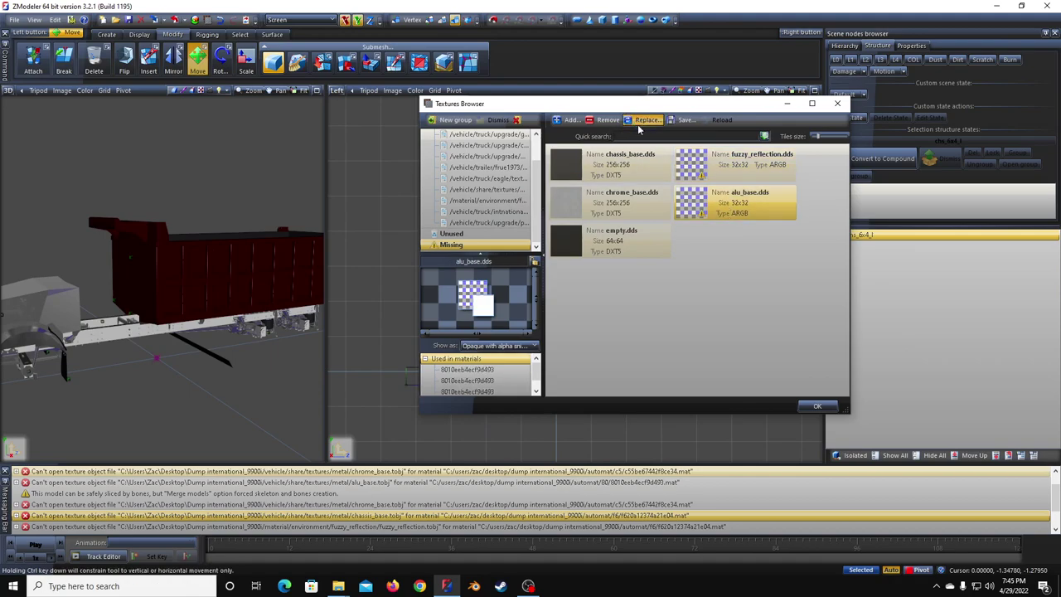
{"action": "double_click", "coordinate": [509, 245]}
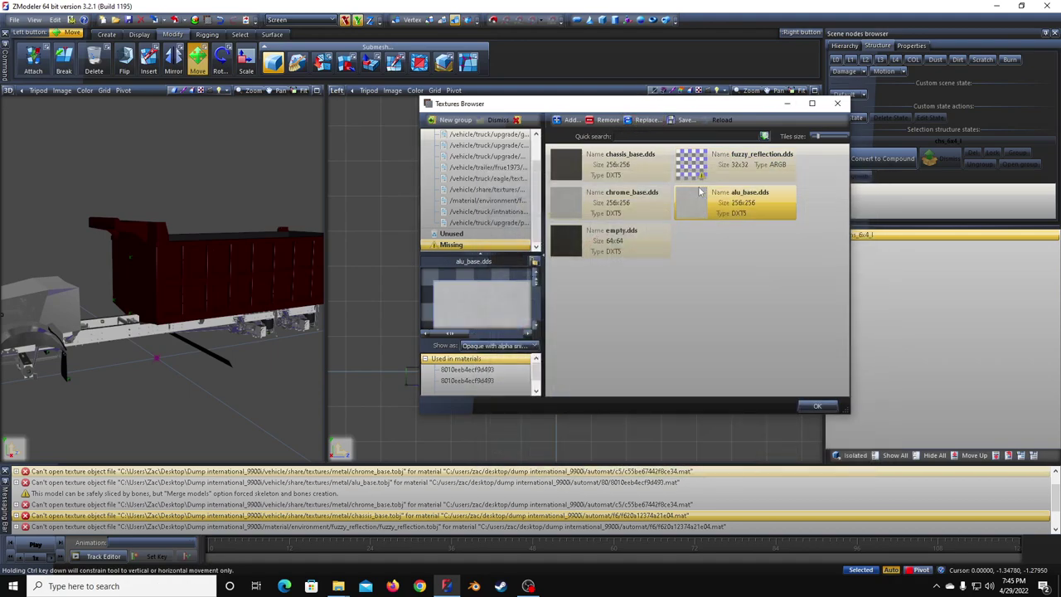
Step: Switch to File Explorer and check the Dump international_9900i material\environment folder for the missing fuzzy_reflection texture
{"action": "left_click", "coordinate": [727, 168]}
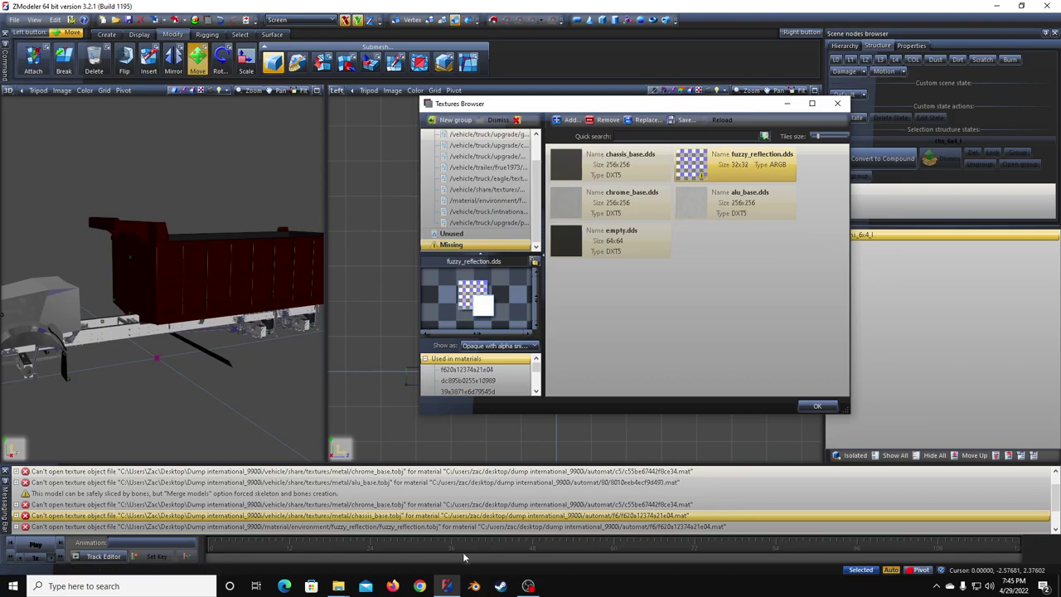
{"action": "mouse_move", "coordinate": [340, 587]}
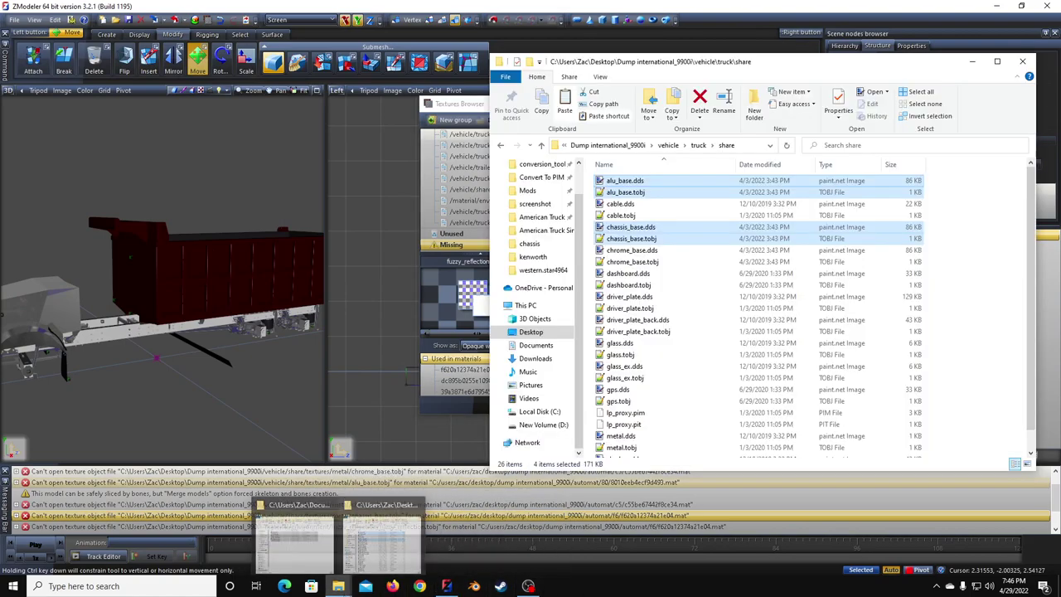
{"action": "left_click", "coordinate": [315, 549]}
{"action": "left_click", "coordinate": [607, 145]}
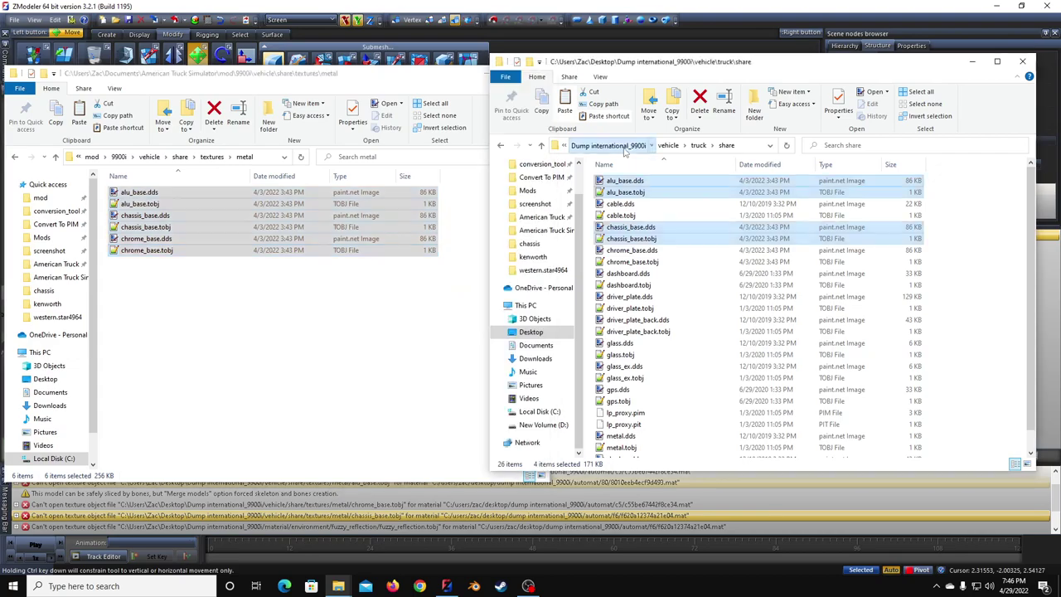
{"action": "double_click", "coordinate": [630, 207]}
{"action": "double_click", "coordinate": [620, 180]}
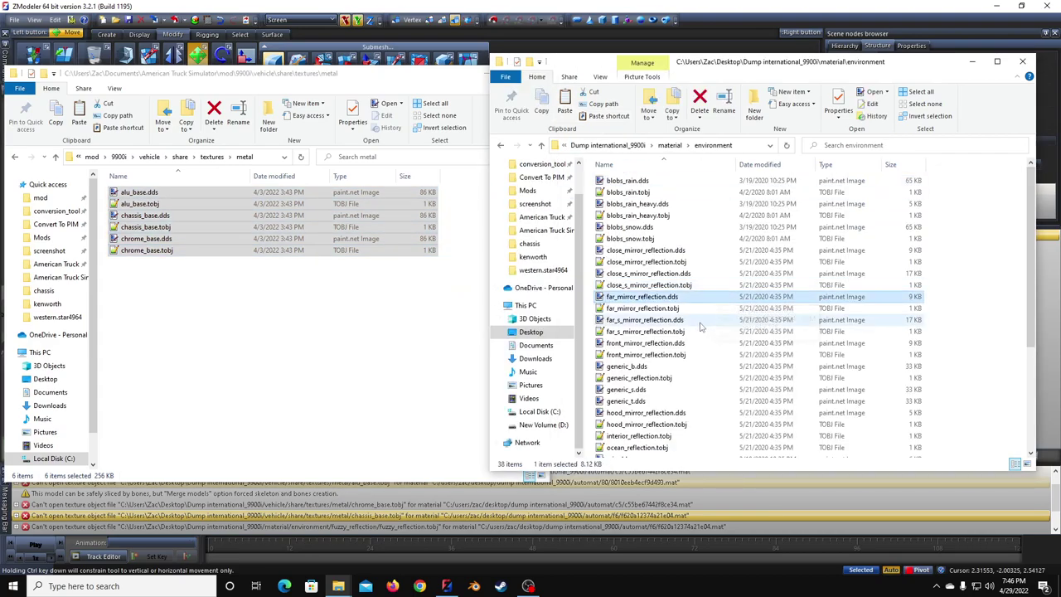
{"action": "left_click", "coordinate": [643, 320]}
{"action": "left_click", "coordinate": [640, 296]}
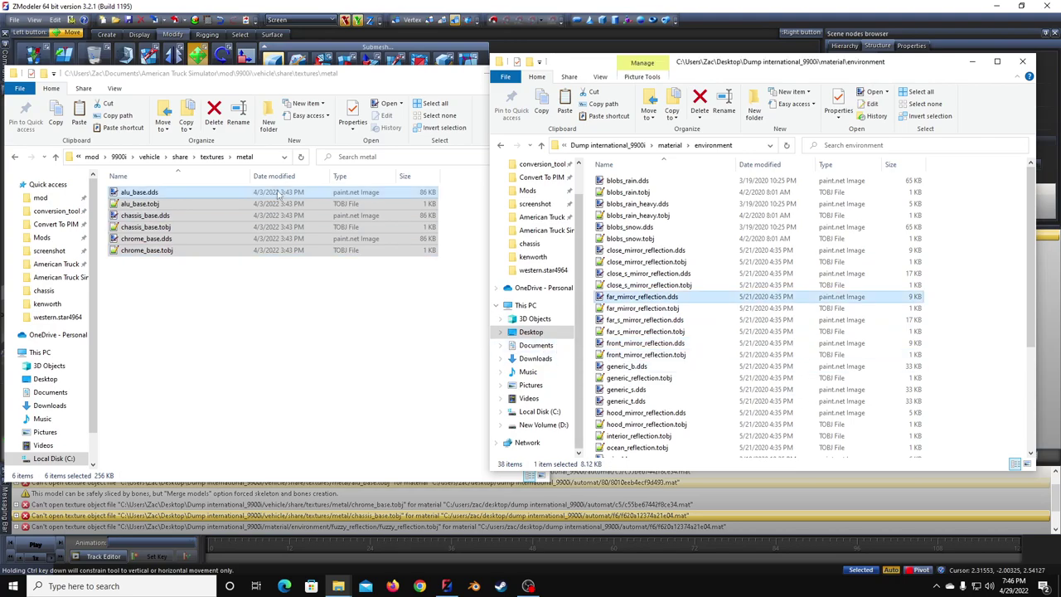
Step: Copy the fuzzy_reflection folder from the 9900i mod's material\environment folder into the Dump international_9900i material\environment folder
{"action": "left_click", "coordinate": [119, 157]}
{"action": "double_click", "coordinate": [134, 216]}
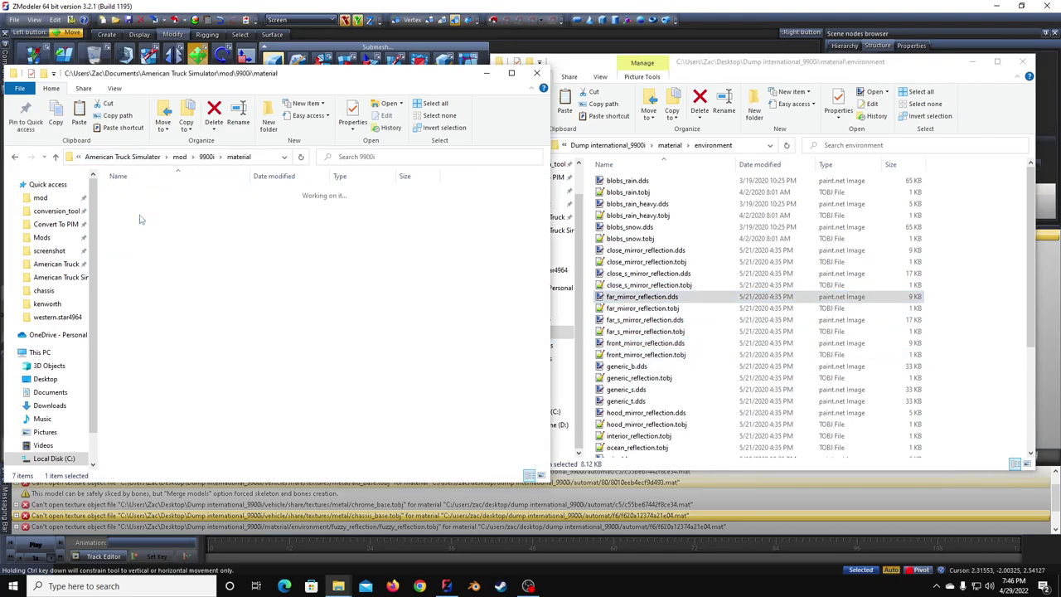
{"action": "double_click", "coordinate": [137, 192]}
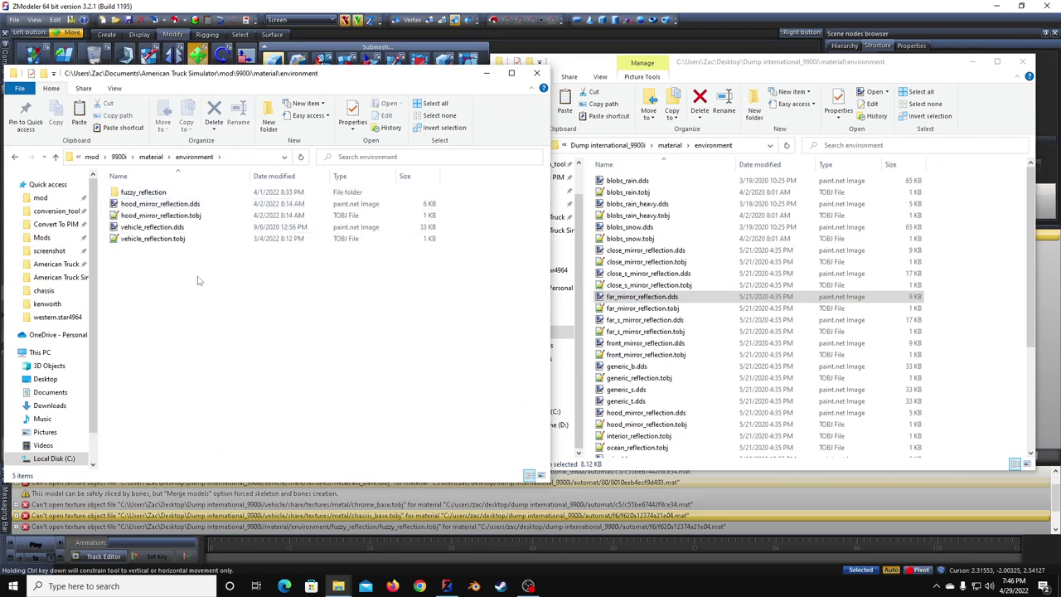
{"action": "double_click", "coordinate": [168, 193]}
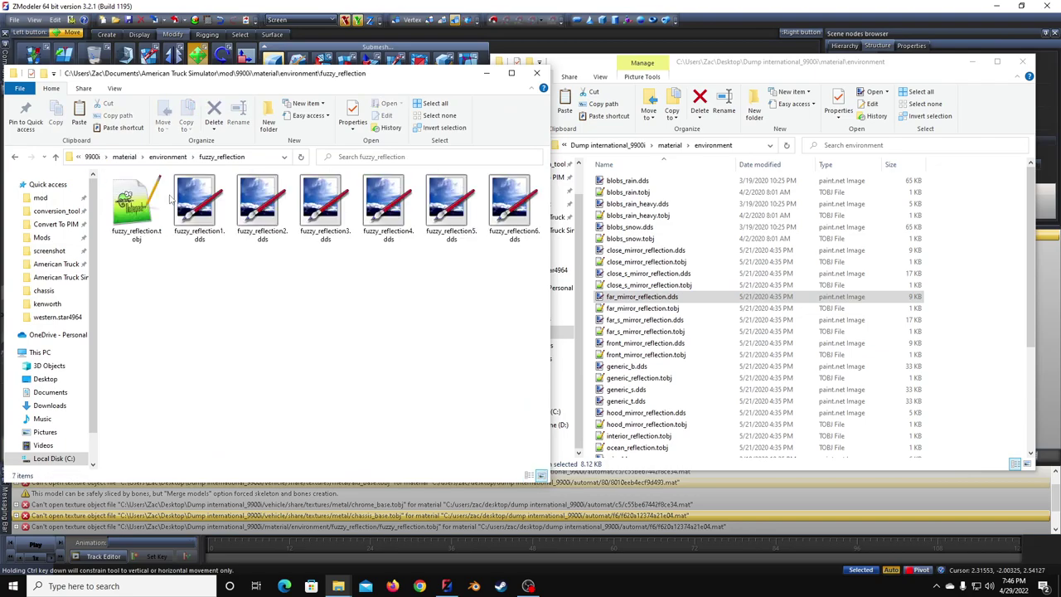
{"action": "key", "text": "alt+Left"}
{"action": "right_click", "coordinate": [225, 197]}
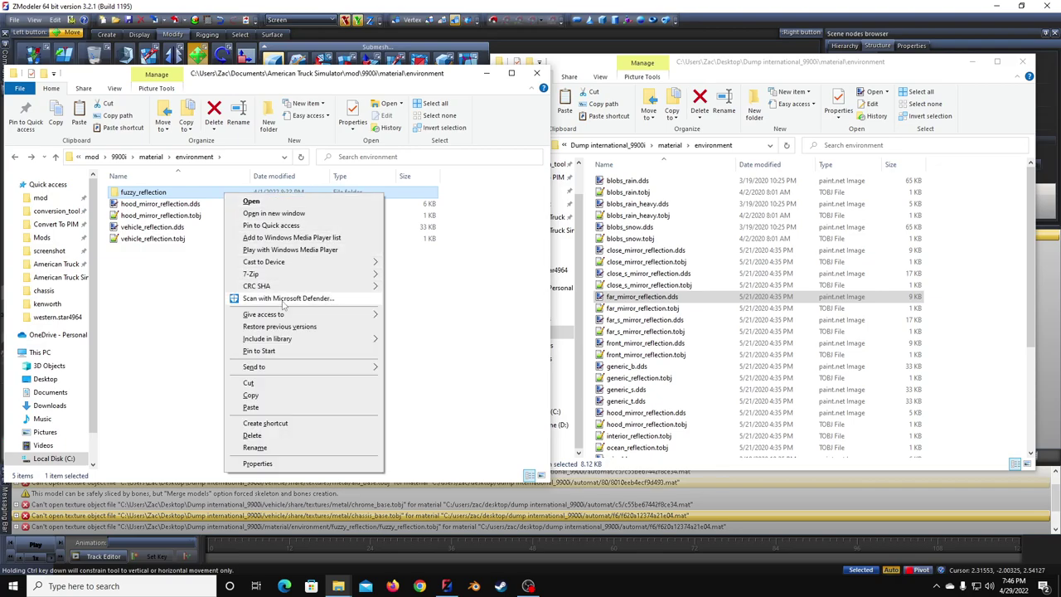
{"action": "left_click", "coordinate": [292, 398]}
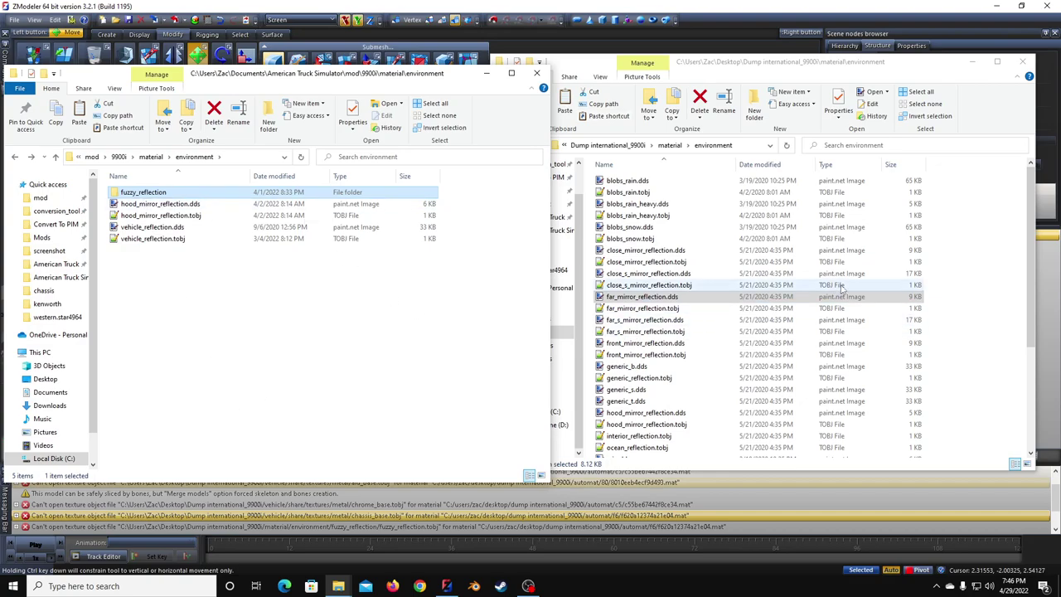
{"action": "left_click", "coordinate": [821, 263]}
{"action": "key", "text": "ctrl+v"}
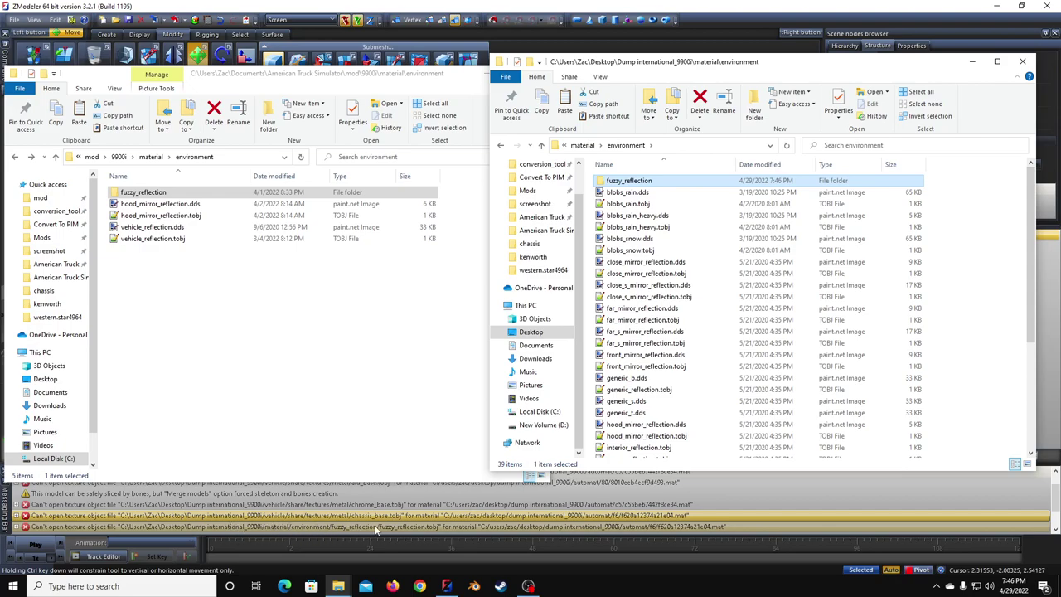
Step: Look through the American Truck Simulator mod folder for the Peterbilt 367 mod's source files
{"action": "left_click", "coordinate": [330, 348]}
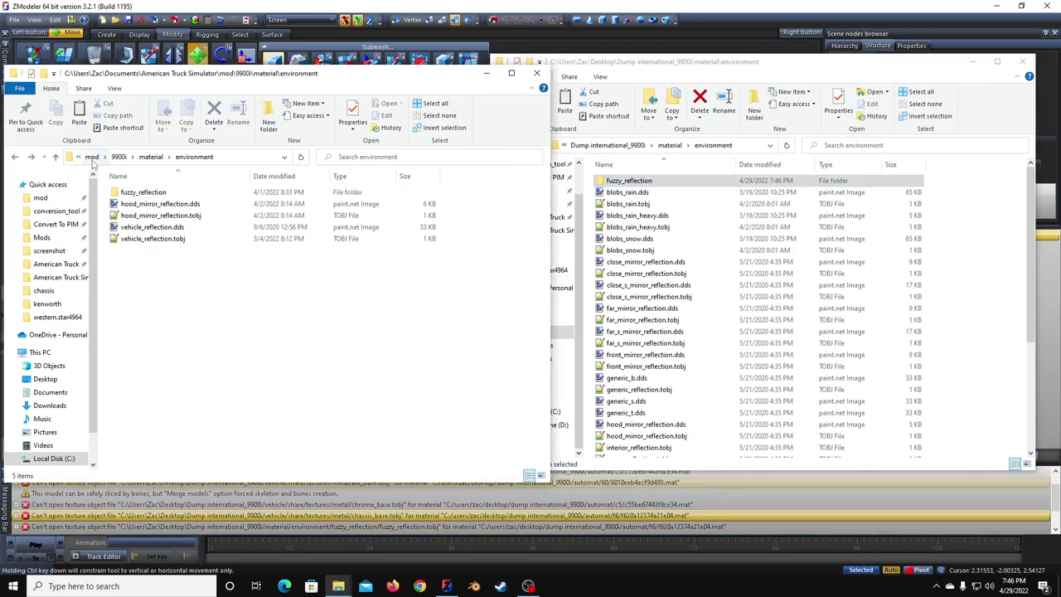
{"action": "left_click", "coordinate": [91, 157]}
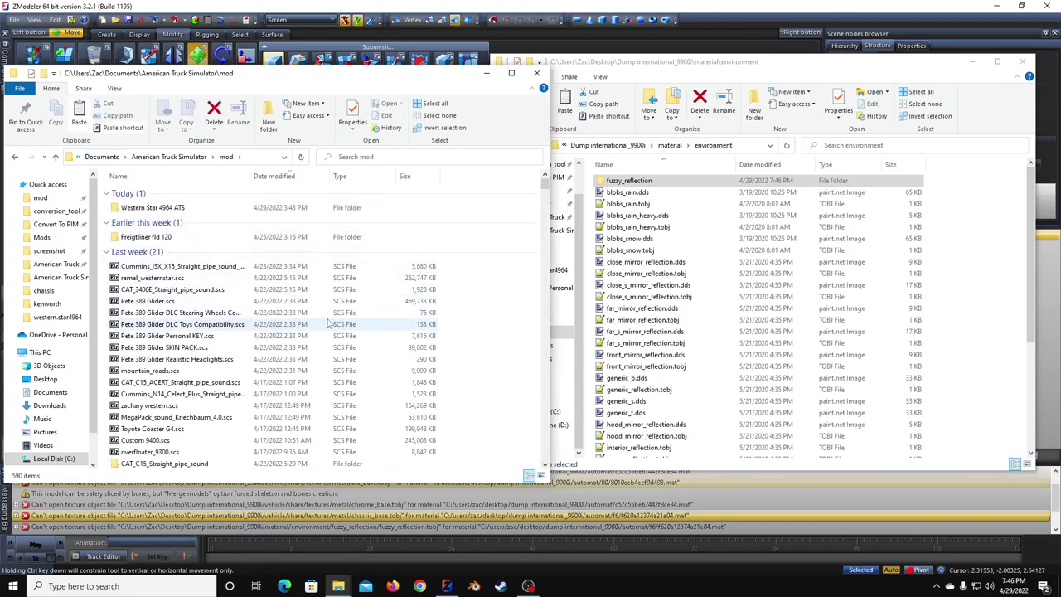
{"action": "scroll", "coordinate": [327, 324], "scroll_direction": "down", "scroll_amount": 4}
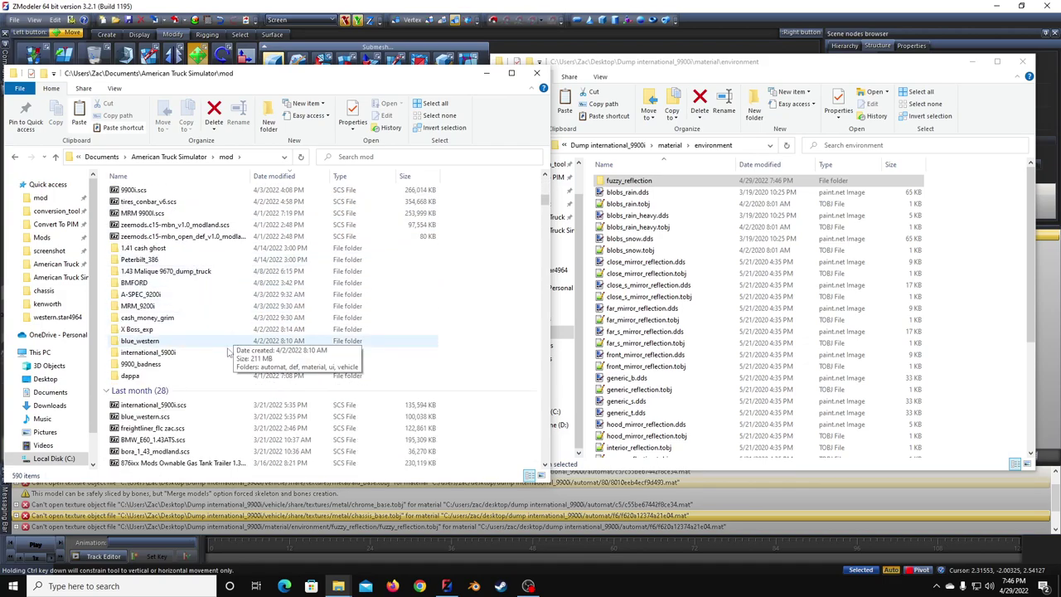
{"action": "scroll", "coordinate": [196, 265], "scroll_direction": "down", "scroll_amount": 10}
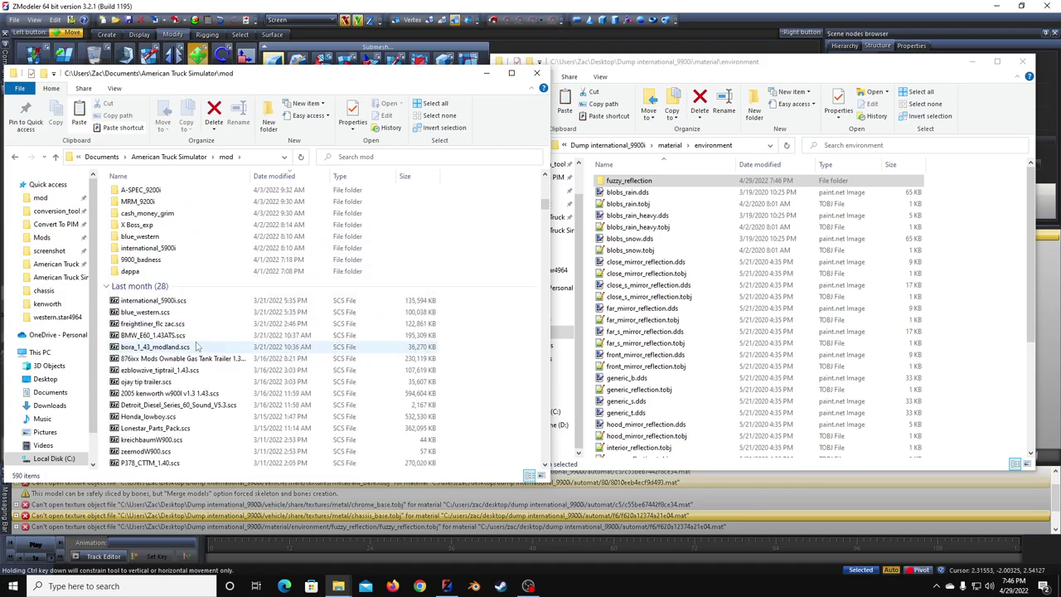
Step: Examine the b367, tex and upgrade folders under vehicle\truck in the desktop's Peterbilt 367 mod folder
{"action": "left_click", "coordinate": [45, 379]}
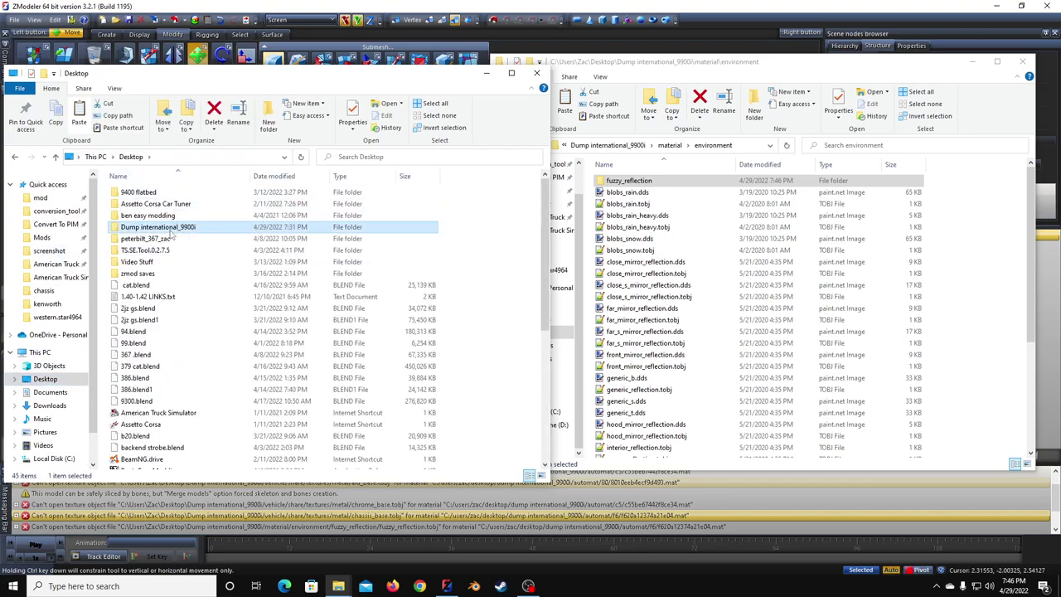
{"action": "double_click", "coordinate": [160, 239]}
{"action": "double_click", "coordinate": [137, 240]}
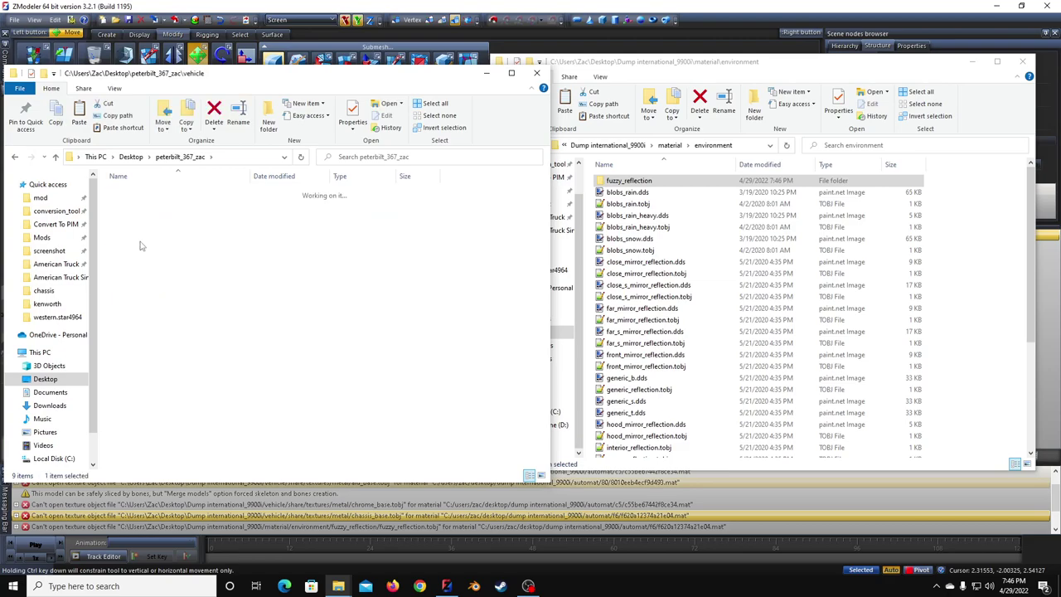
{"action": "double_click", "coordinate": [144, 219]}
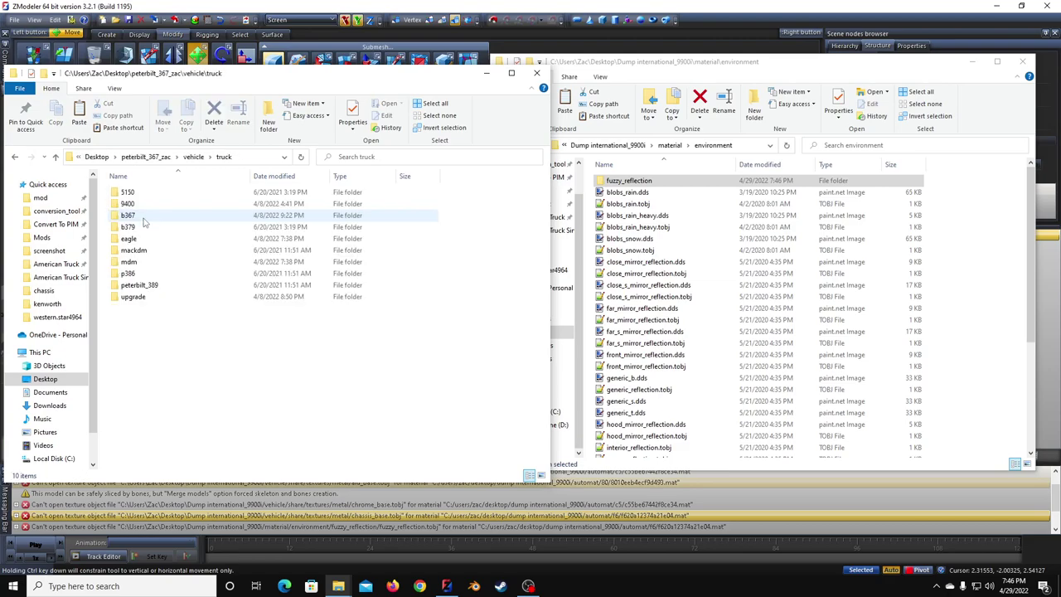
{"action": "double_click", "coordinate": [133, 215]}
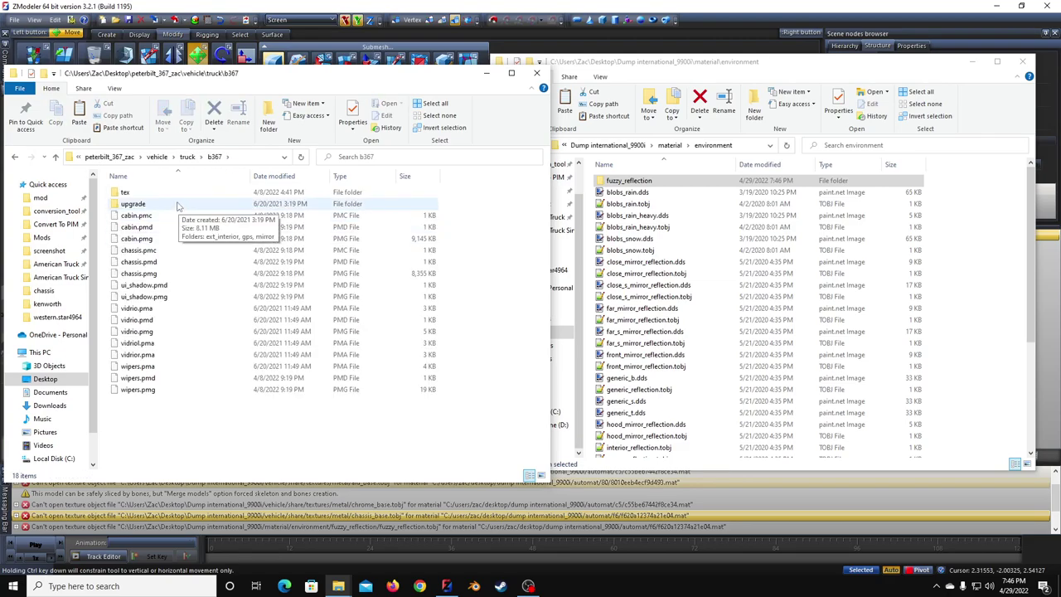
{"action": "double_click", "coordinate": [170, 193]}
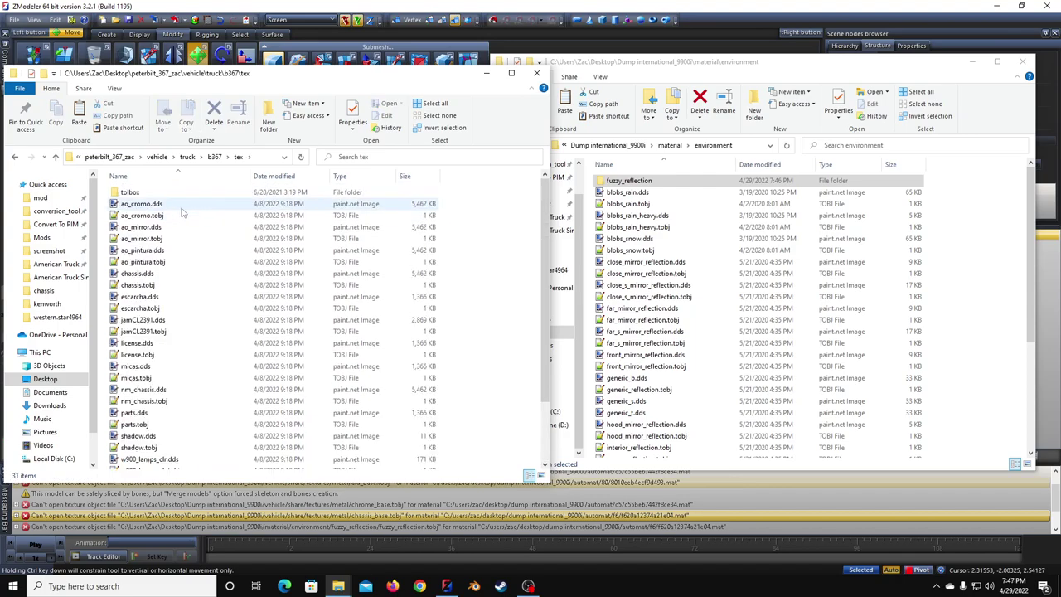
{"action": "double_click", "coordinate": [170, 197]}
{"action": "key", "text": "alt+Left"}
{"action": "key", "text": "alt+Left"}
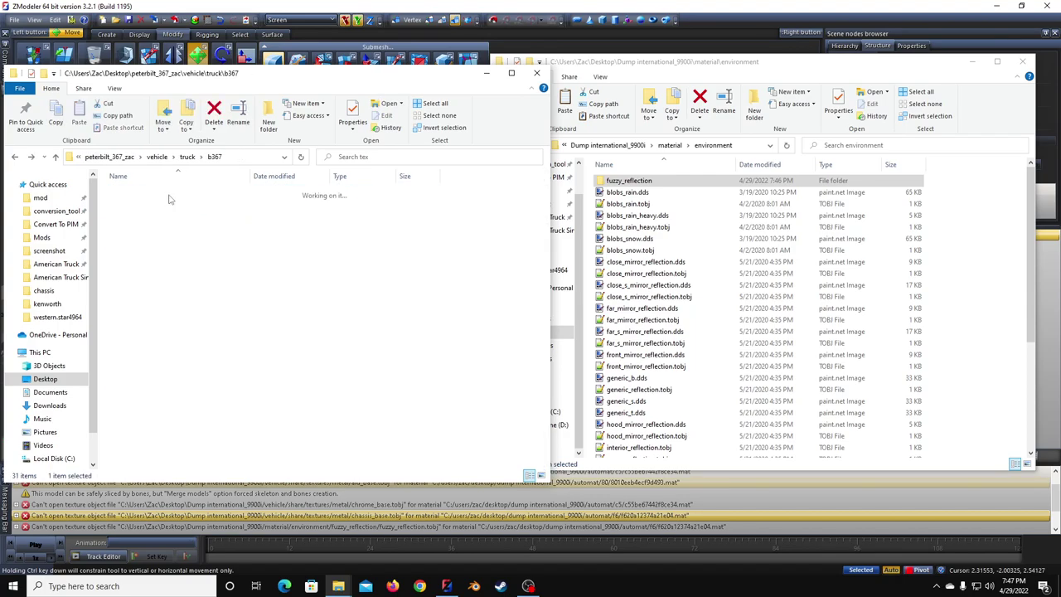
{"action": "key", "text": "BackSpace"}
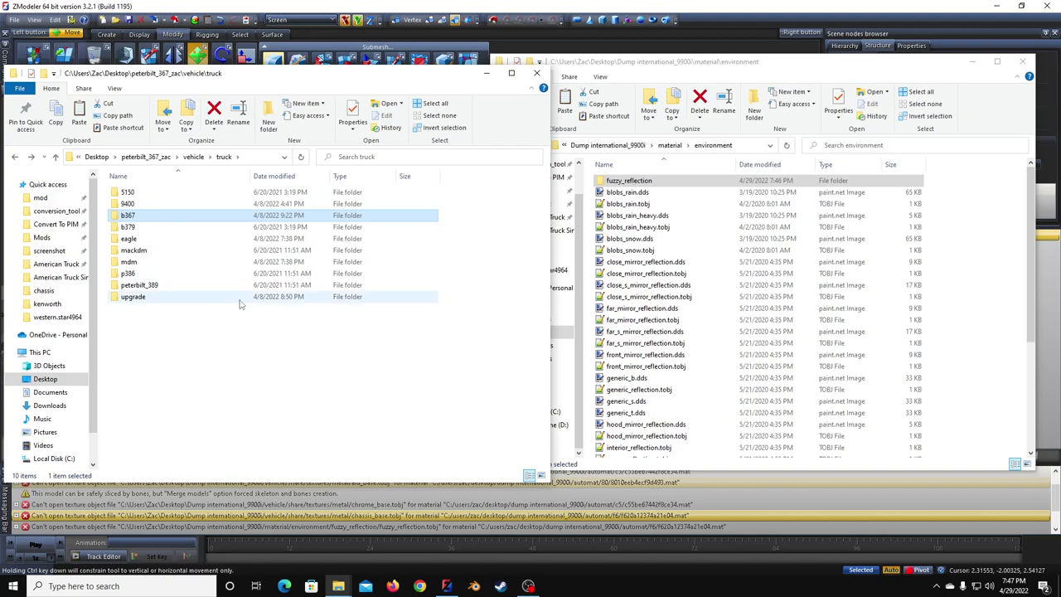
{"action": "double_click", "coordinate": [238, 298]}
{"action": "key", "text": "BackSpace"}
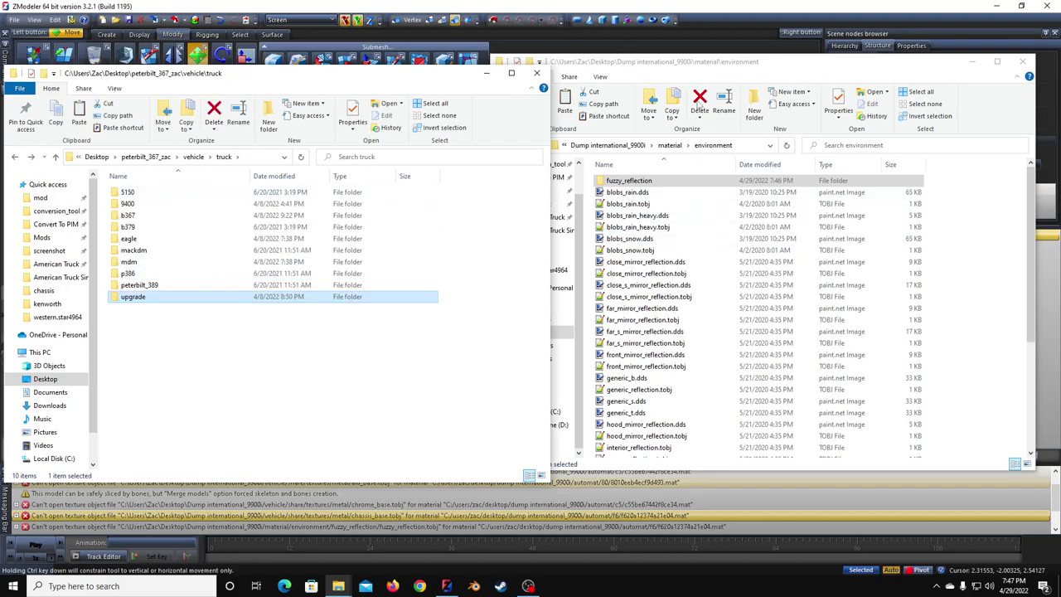
Step: In ZModeler, replace the missing fuzzy_reflection.dds texture with fuzzy_reflection1.dds from material\environment\fuzzy_reflection and close the Textures Browser
{"action": "left_click", "coordinate": [614, 145]}
{"action": "left_click", "coordinate": [533, 506]}
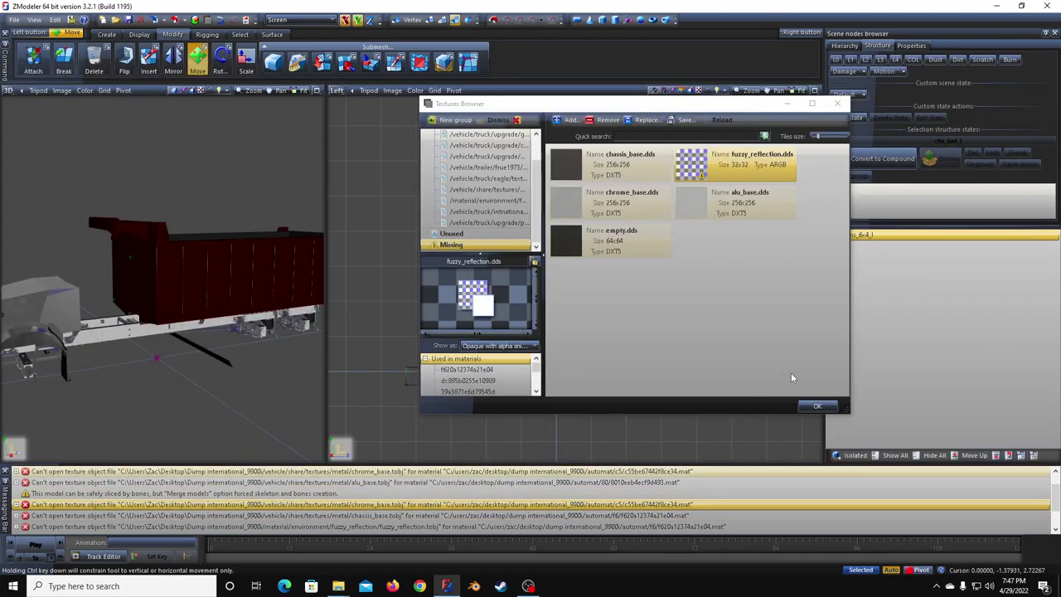
{"action": "left_click", "coordinate": [647, 120]}
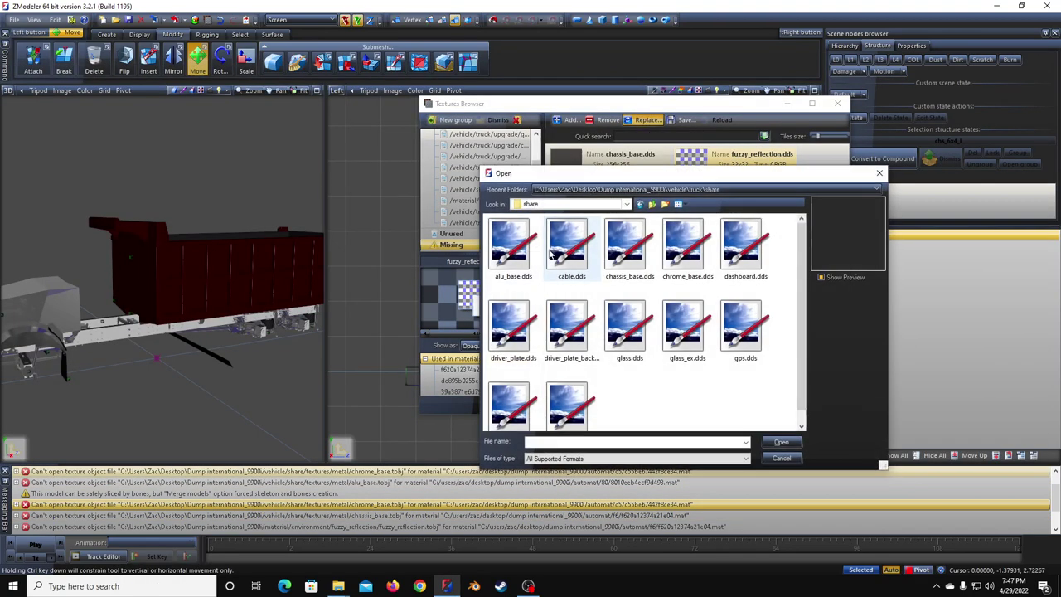
{"action": "left_click", "coordinate": [567, 205]}
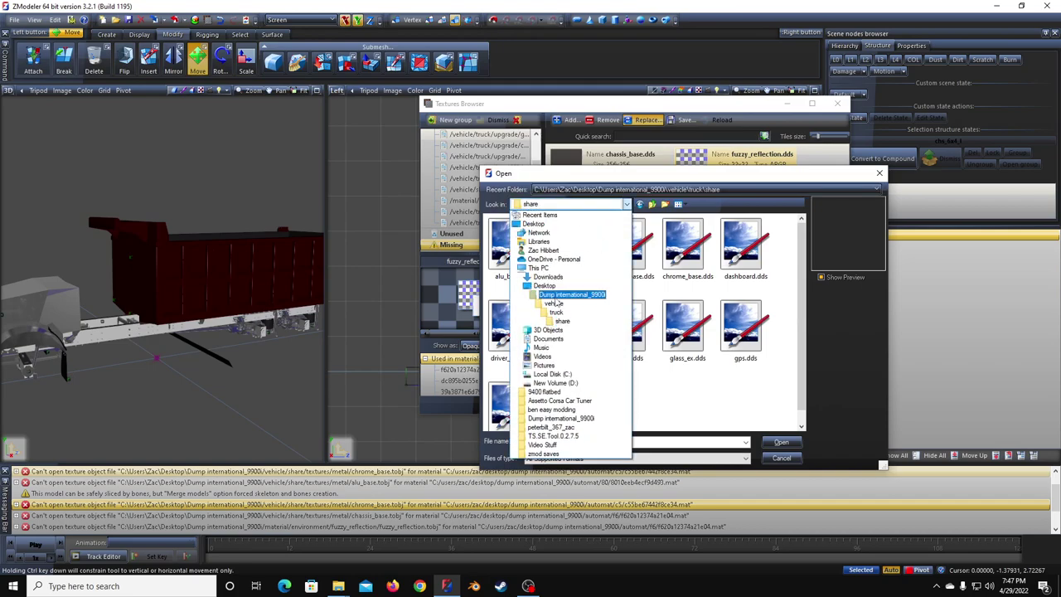
{"action": "left_click", "coordinate": [553, 296]}
{"action": "double_click", "coordinate": [516, 241]}
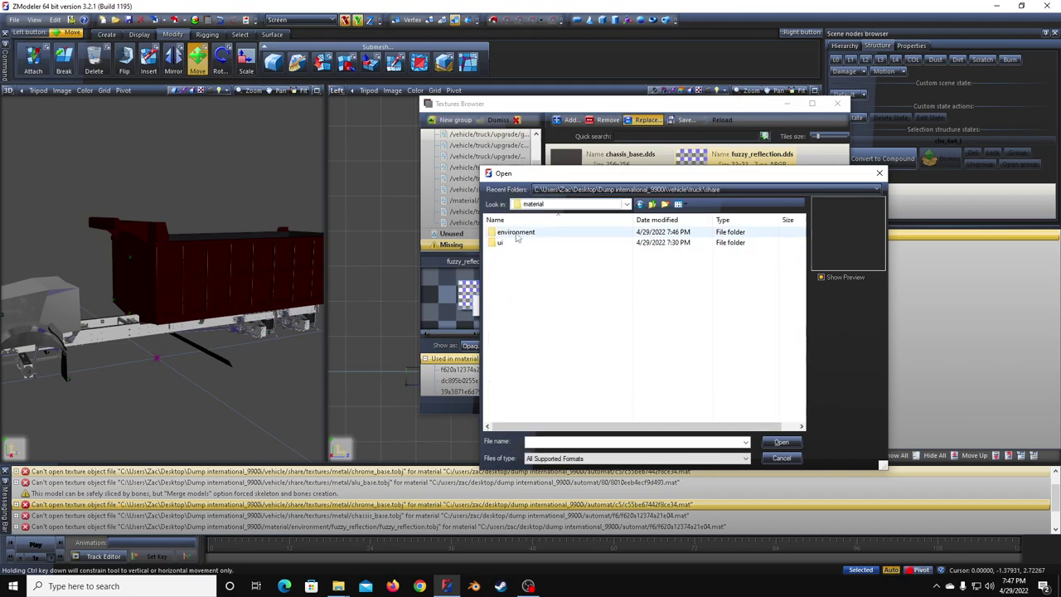
{"action": "double_click", "coordinate": [515, 235]}
{"action": "double_click", "coordinate": [509, 264]}
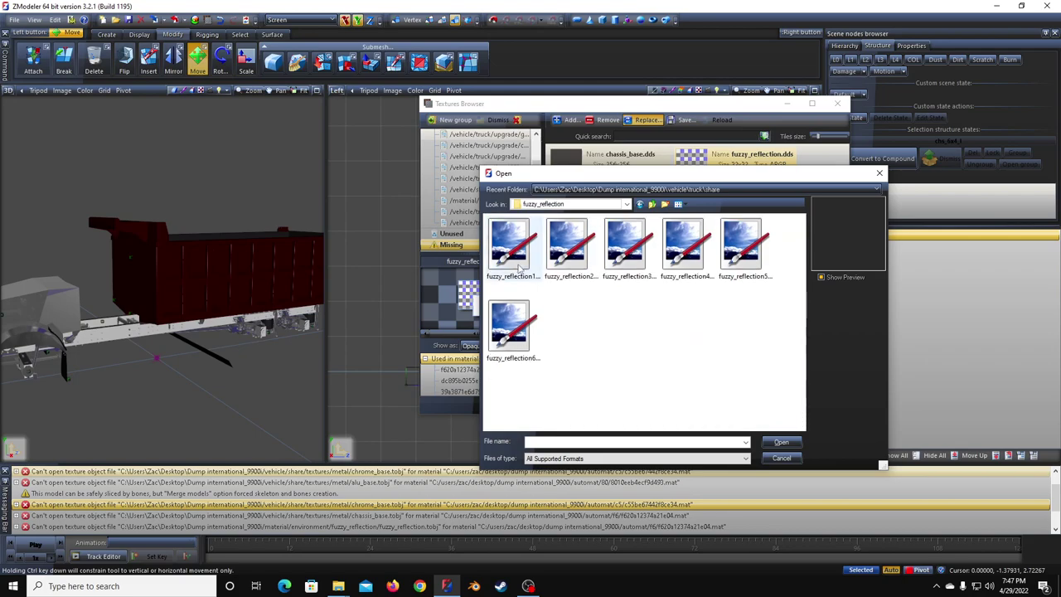
{"action": "left_click", "coordinate": [524, 280]}
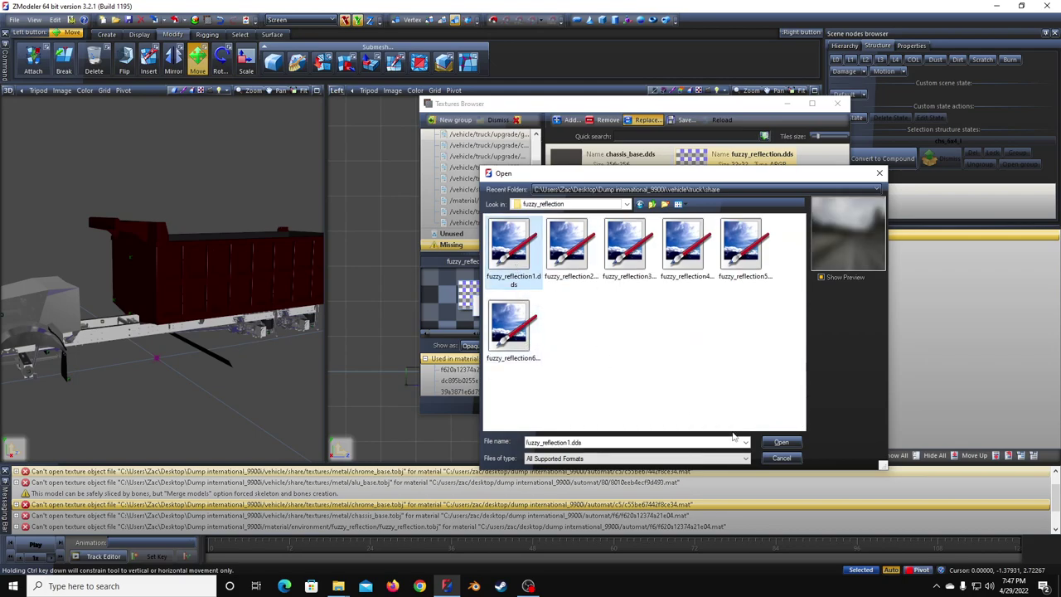
{"action": "left_click", "coordinate": [771, 443]}
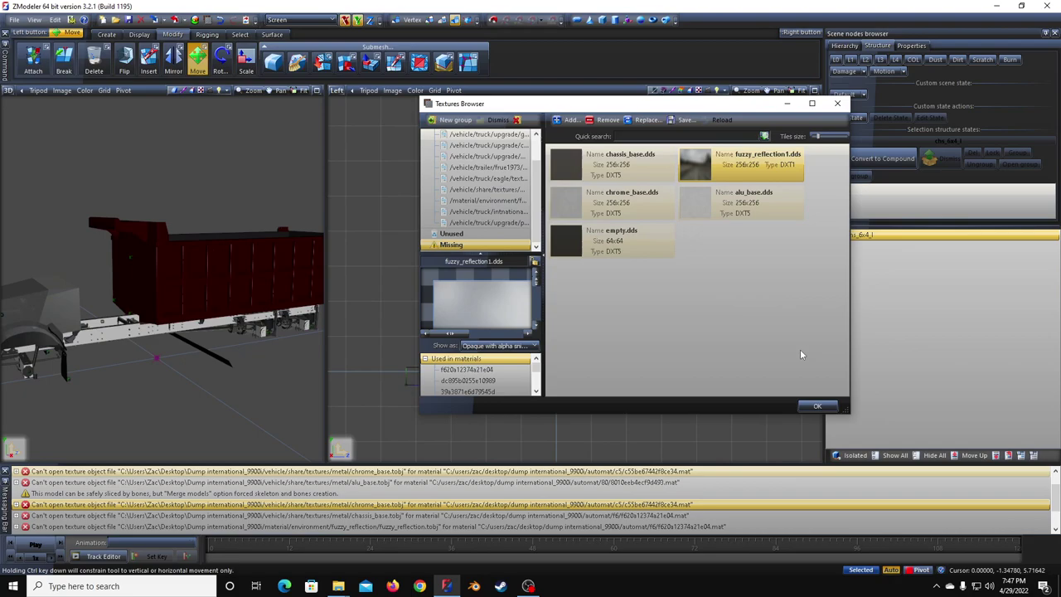
{"action": "left_click", "coordinate": [817, 404]}
{"action": "middle_click_drag", "start_coordinate": [149, 352], "coordinate": [126, 271]}
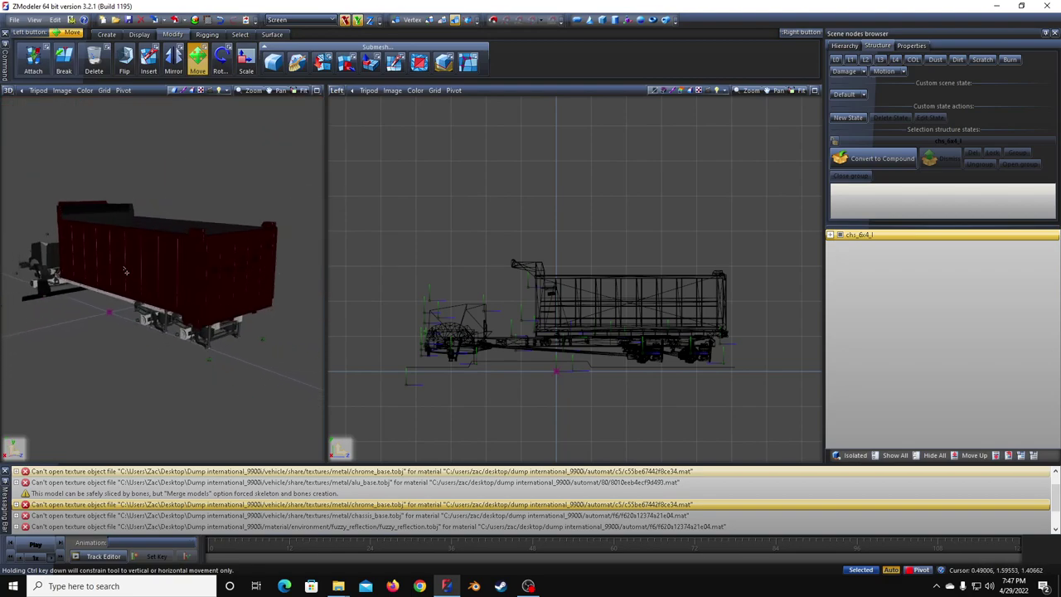
{"action": "left_click", "coordinate": [14, 19]}
{"action": "left_click", "coordinate": [35, 114]}
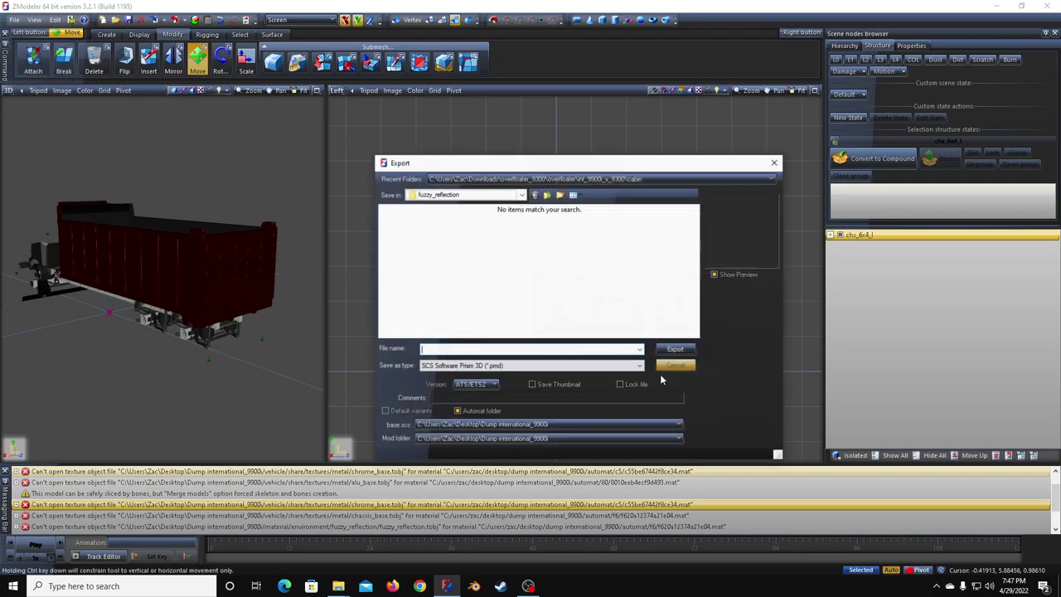
{"action": "left_click", "coordinate": [521, 194]}
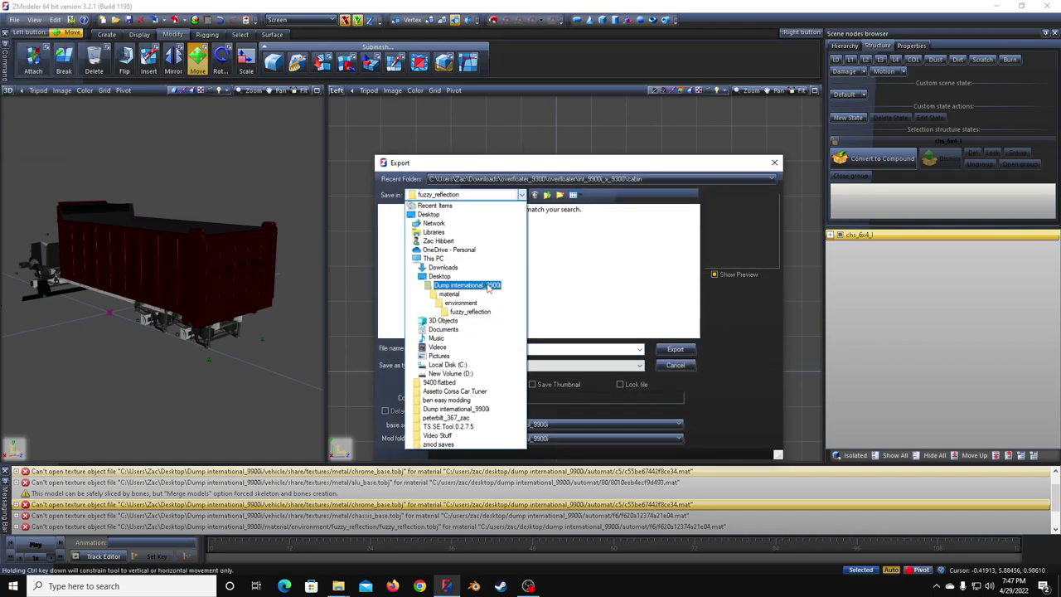
{"action": "left_click", "coordinate": [488, 286]}
{"action": "double_click", "coordinate": [435, 277]}
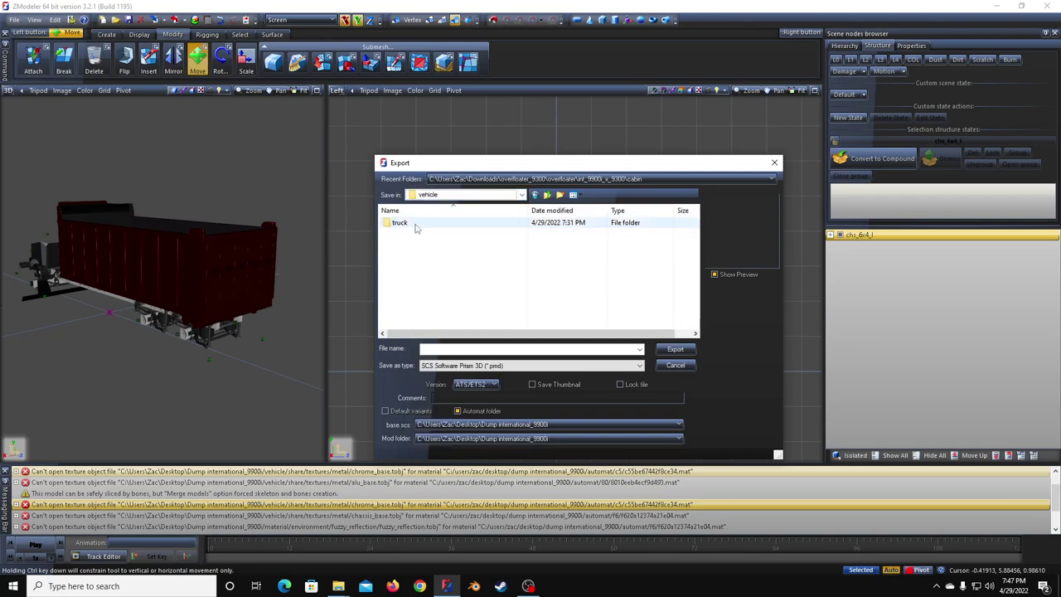
{"action": "double_click", "coordinate": [414, 224]}
{"action": "double_click", "coordinate": [406, 253]}
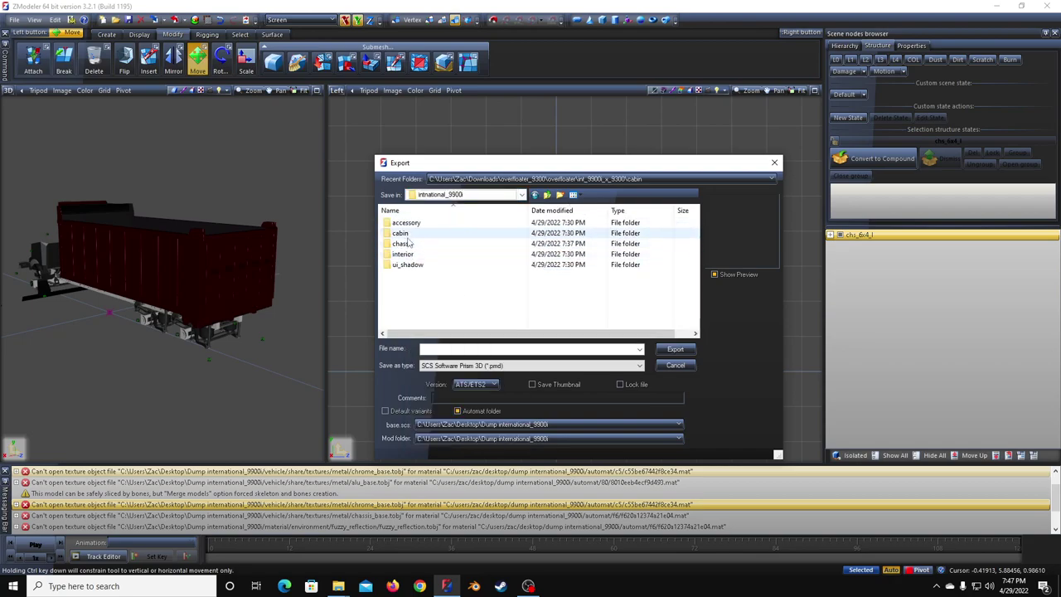
{"action": "double_click", "coordinate": [406, 243]}
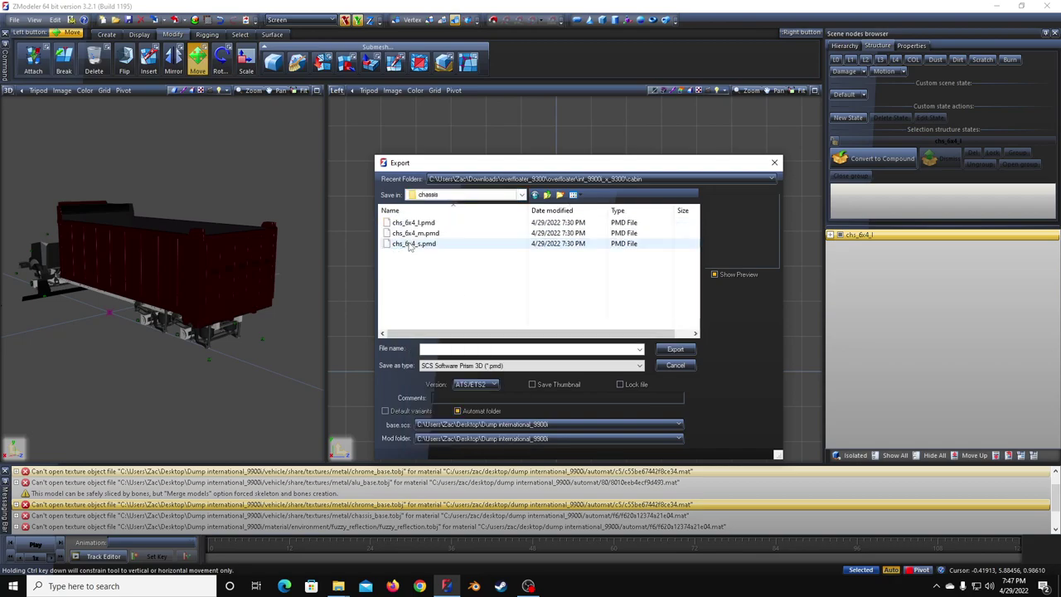
{"action": "left_click", "coordinate": [452, 224]}
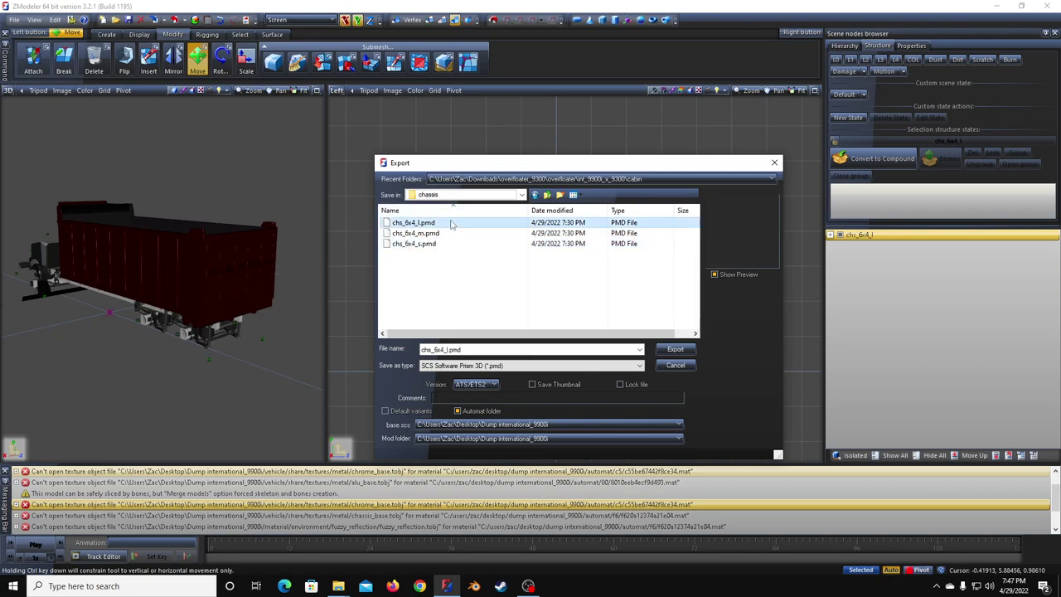
{"action": "left_click", "coordinate": [448, 349]}
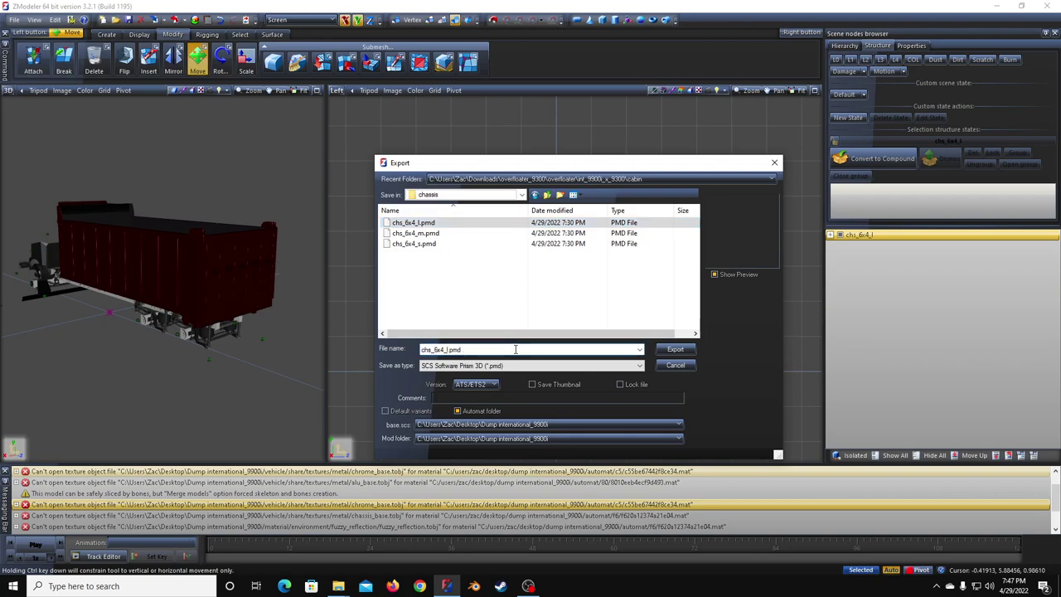
{"action": "left_click", "coordinate": [773, 163]}
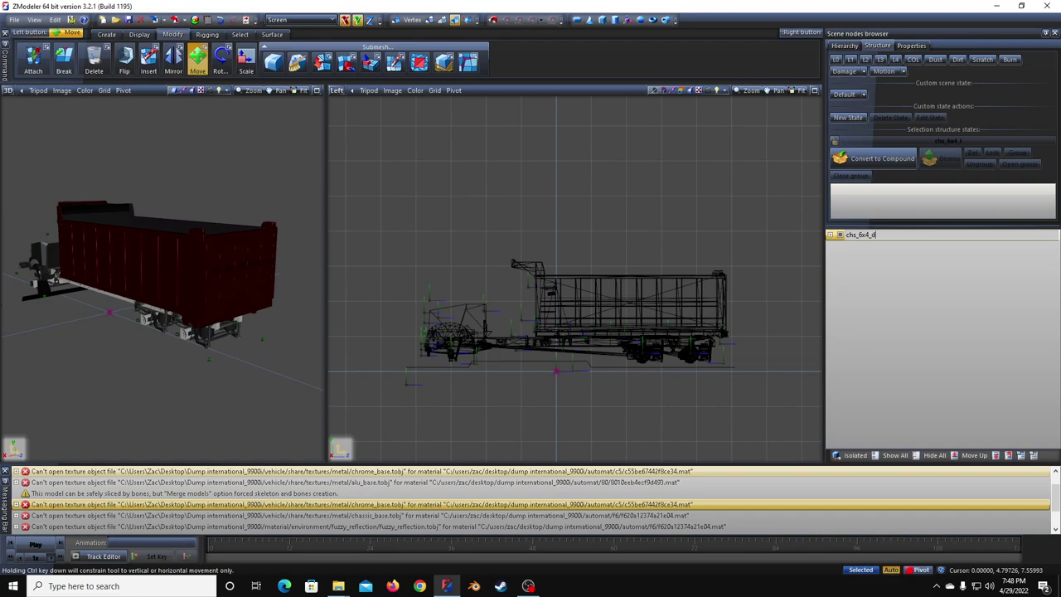
Step: Rename the chassis node to chs_6x4_d and set the export location to Dump international_9900i\vehicle\truck\intnational_9900i\chassis
{"action": "left_click", "coordinate": [879, 237]}
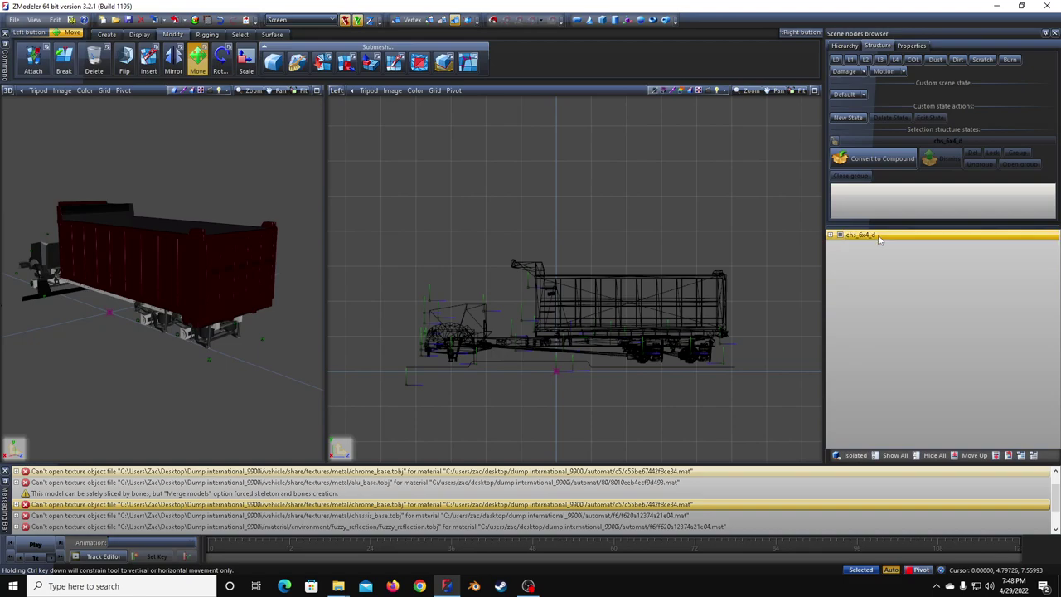
{"action": "left_click", "coordinate": [15, 19]}
{"action": "left_click", "coordinate": [34, 121]}
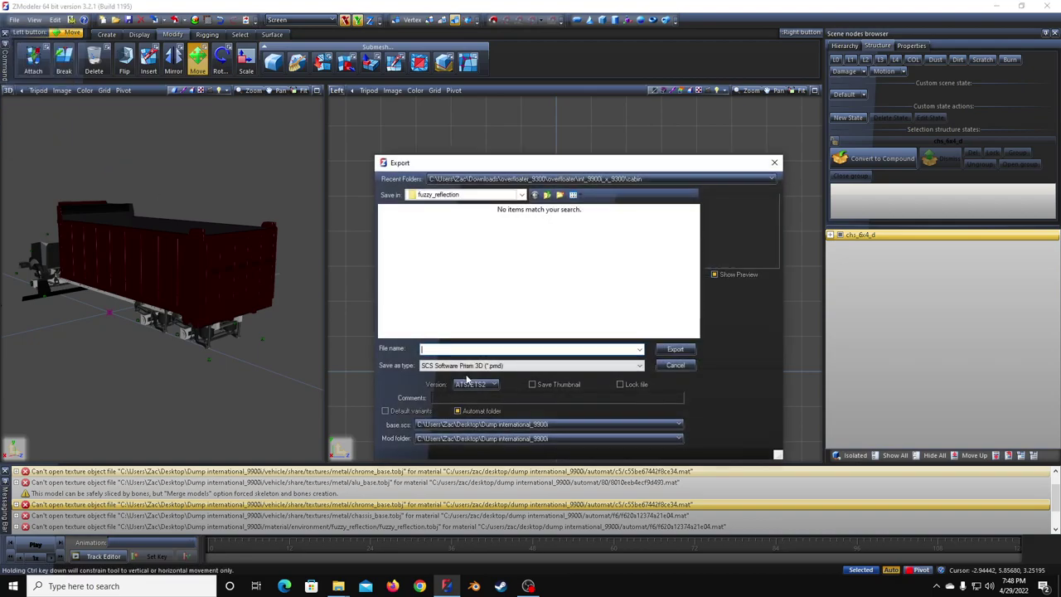
{"action": "left_click", "coordinate": [420, 194]}
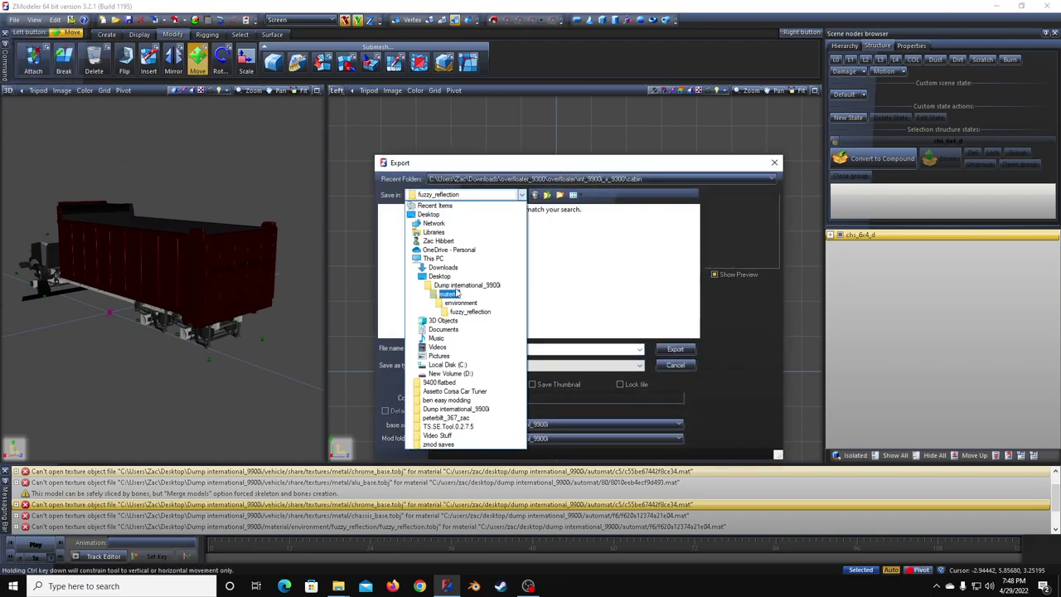
{"action": "left_click", "coordinate": [464, 284]}
{"action": "double_click", "coordinate": [419, 271]}
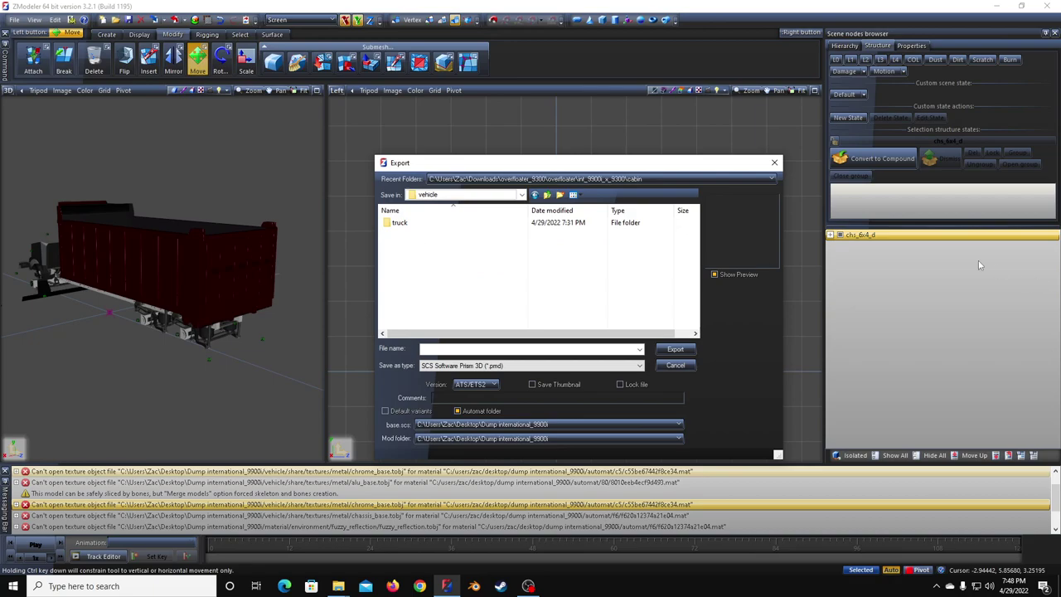
{"action": "double_click", "coordinate": [433, 223]}
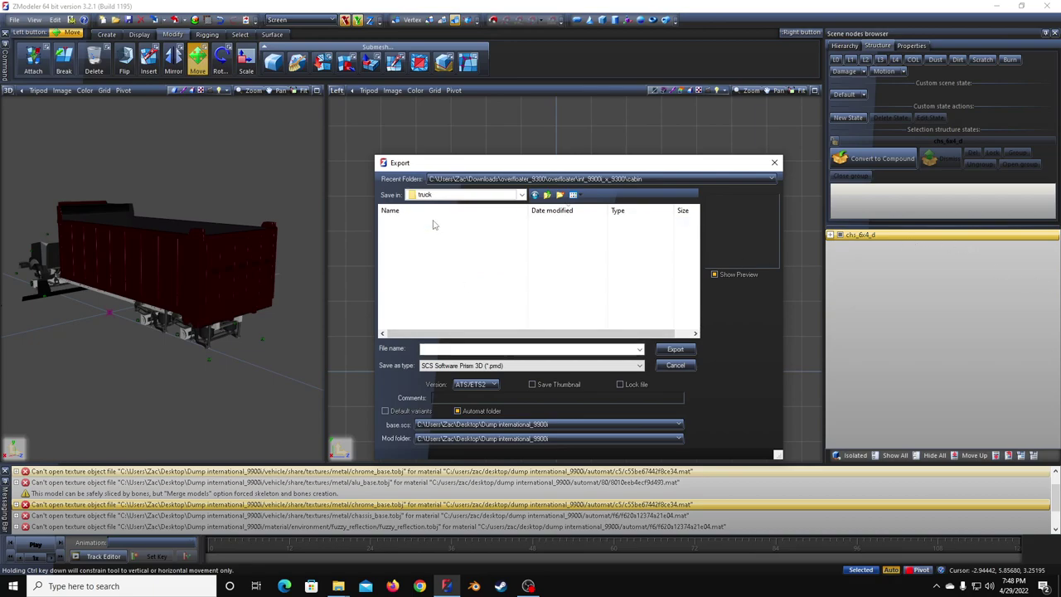
{"action": "left_click", "coordinate": [425, 257]}
{"action": "double_click", "coordinate": [424, 257]}
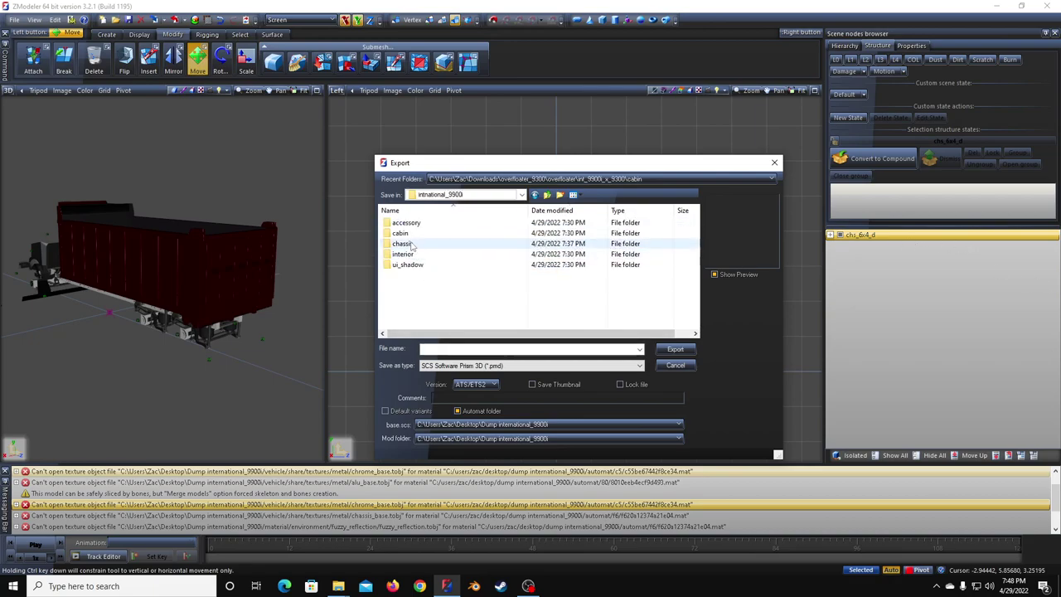
{"action": "double_click", "coordinate": [414, 245]}
Step: Export the model as chs_6x4_d.pmd with the desktop's Dump international_9900i folder as base.scs
{"action": "left_click", "coordinate": [418, 222]}
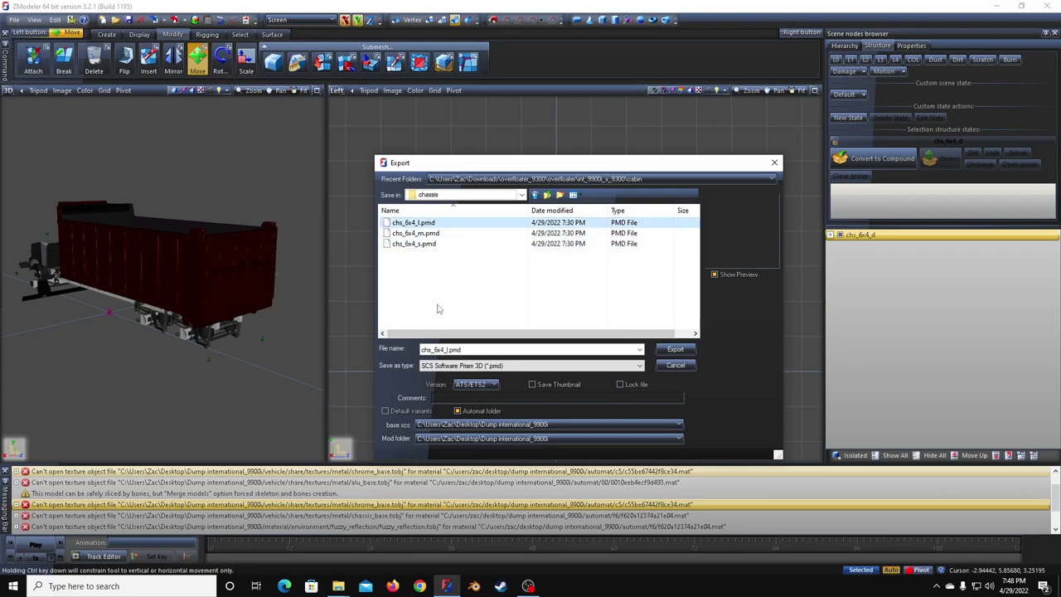
{"action": "double_click", "coordinate": [448, 349]}
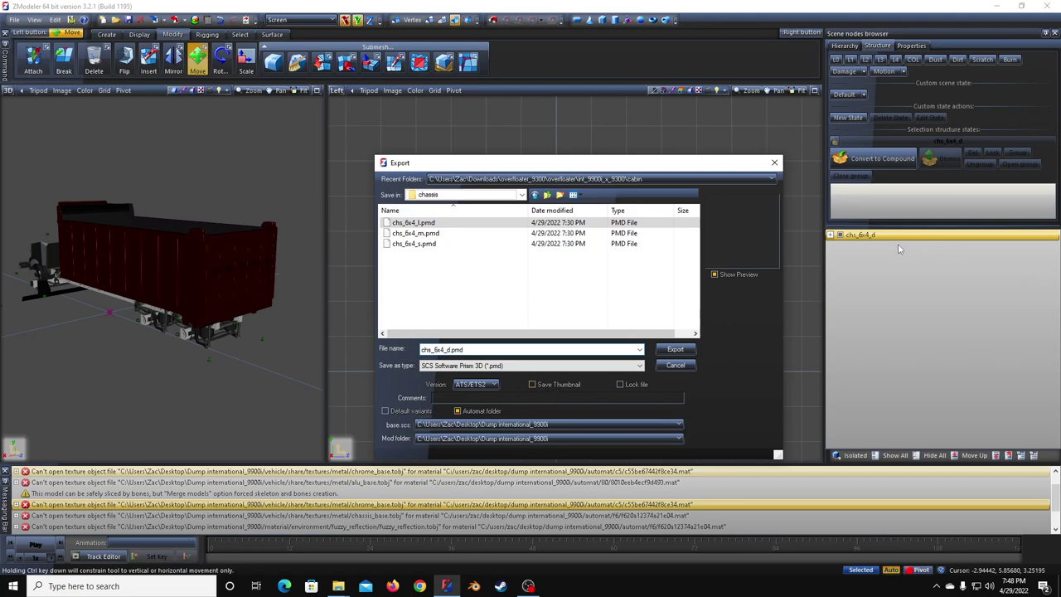
{"action": "left_click", "coordinate": [510, 424]}
{"action": "scroll", "coordinate": [526, 218], "scroll_direction": "up", "scroll_amount": 1}
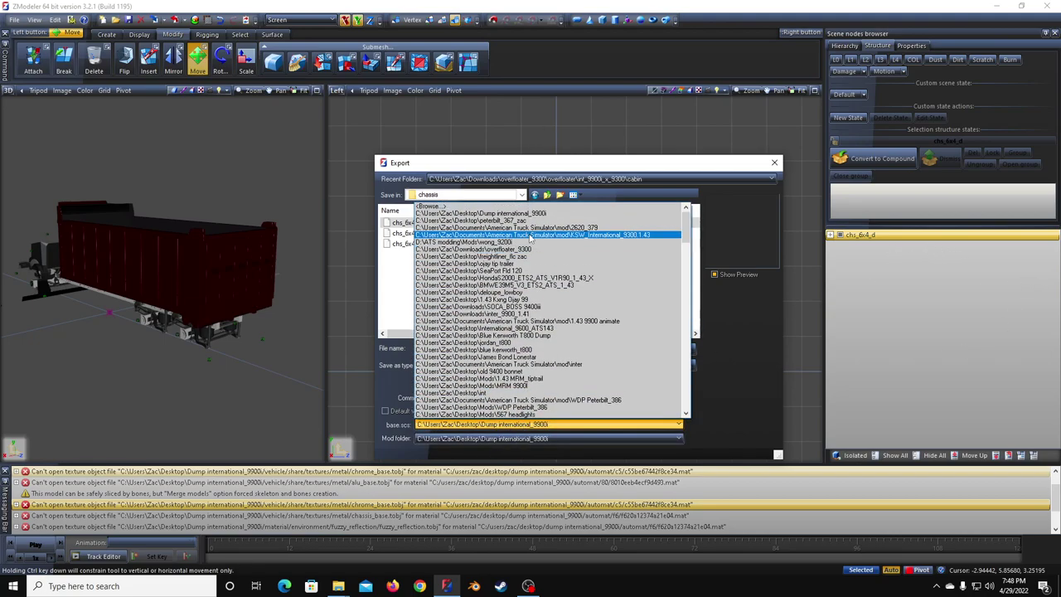
{"action": "left_click", "coordinate": [527, 214]}
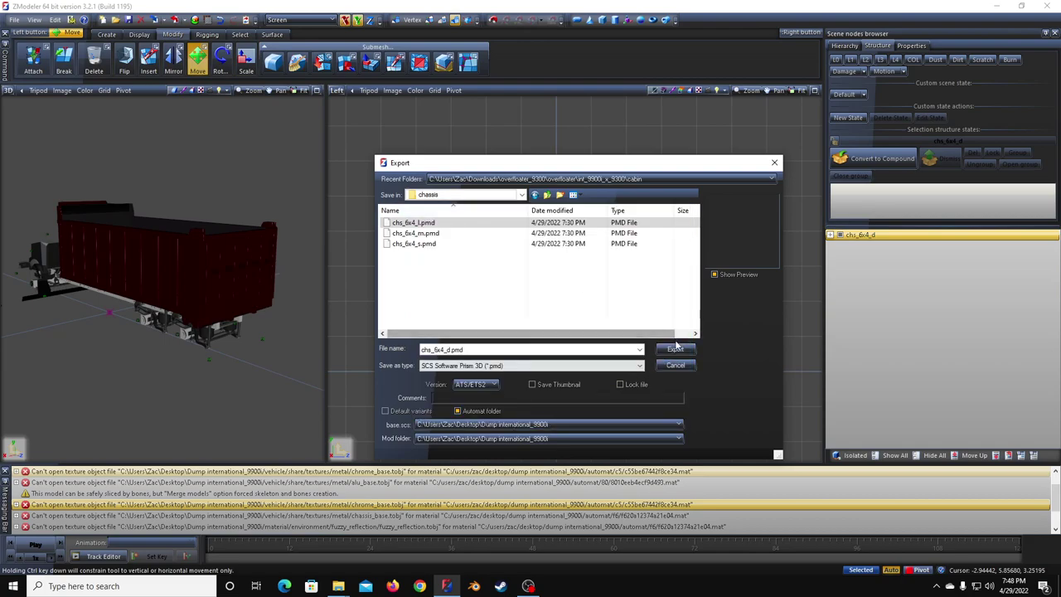
{"action": "left_click", "coordinate": [484, 194]}
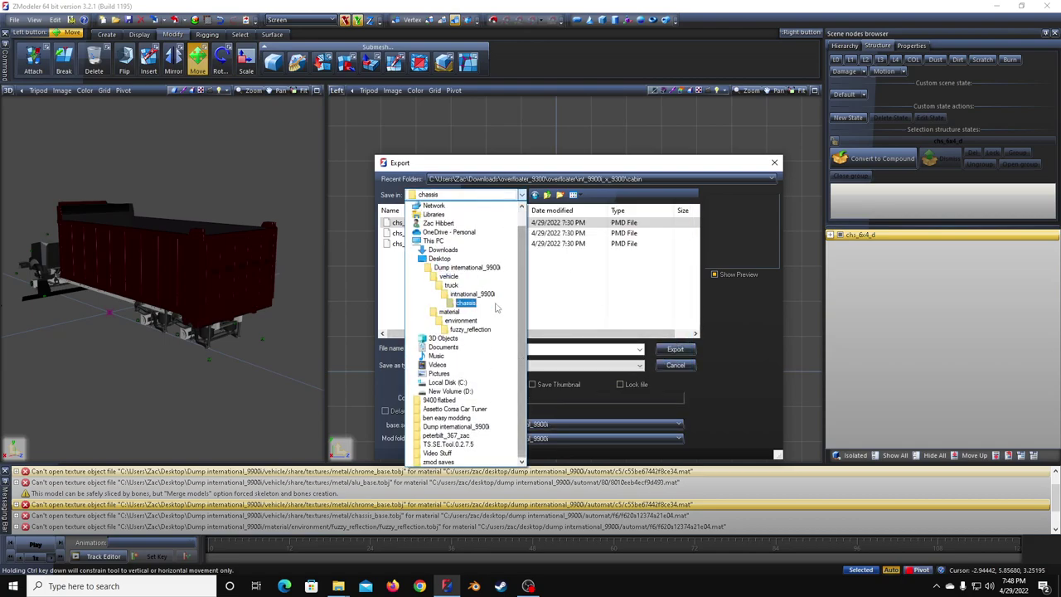
{"action": "left_click", "coordinate": [645, 317]}
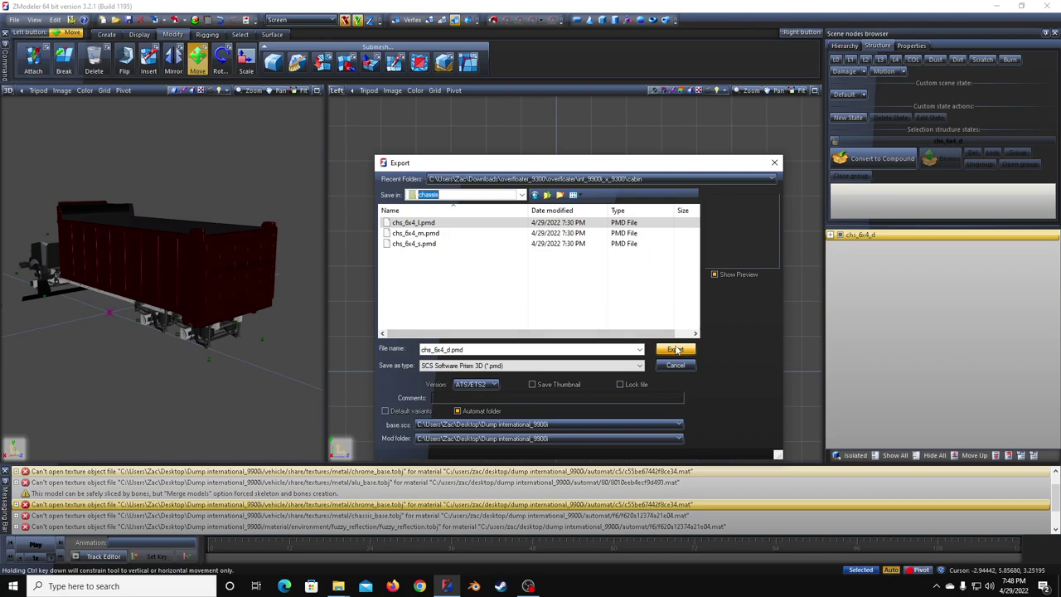
{"action": "left_click", "coordinate": [675, 349]}
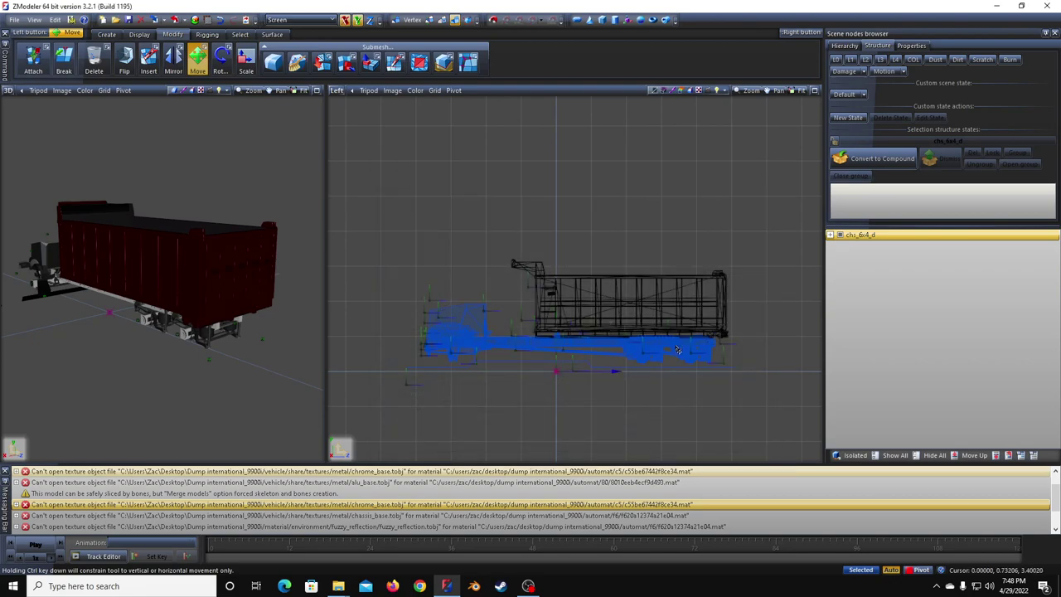
Step: Clear all entries from the message log
{"action": "right_click", "coordinate": [321, 495]}
{"action": "left_click", "coordinate": [232, 507]}
{"action": "scroll", "coordinate": [232, 507], "scroll_direction": "down", "scroll_amount": 1}
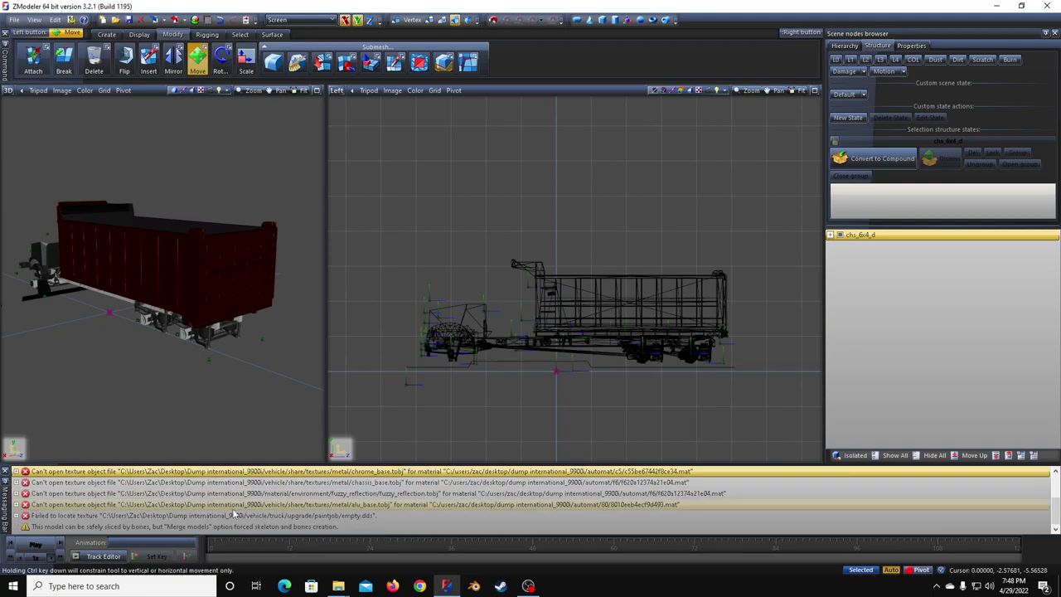
{"action": "left_click", "coordinate": [169, 526]}
{"action": "right_click", "coordinate": [268, 500]}
{"action": "left_click", "coordinate": [288, 509]}
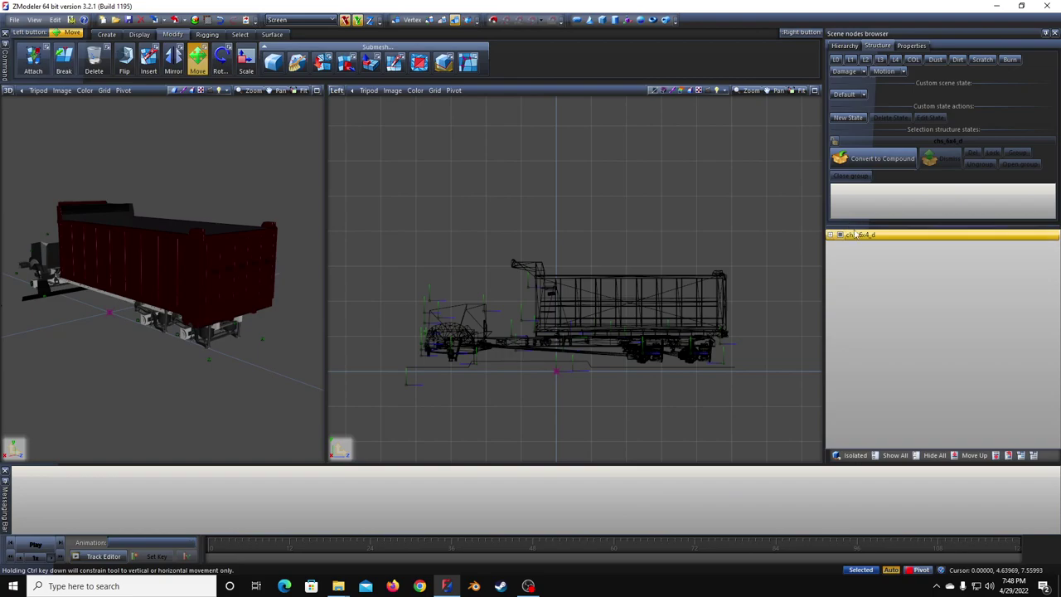
Step: Close the current dump truck scene by starting a new empty one
{"action": "left_click", "coordinate": [14, 19]}
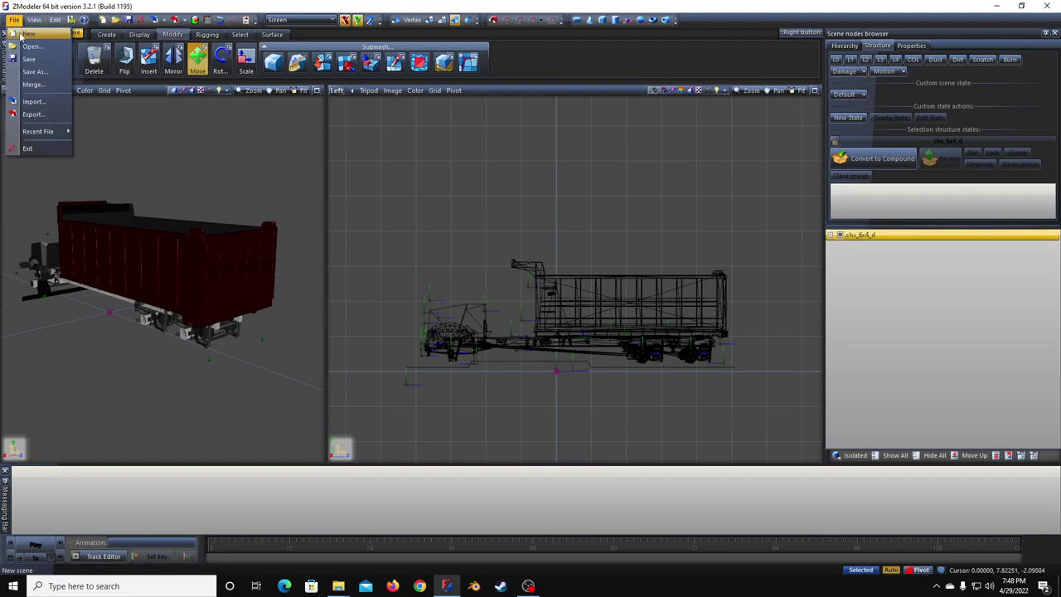
{"action": "left_click", "coordinate": [22, 34]}
{"action": "left_click", "coordinate": [551, 323]}
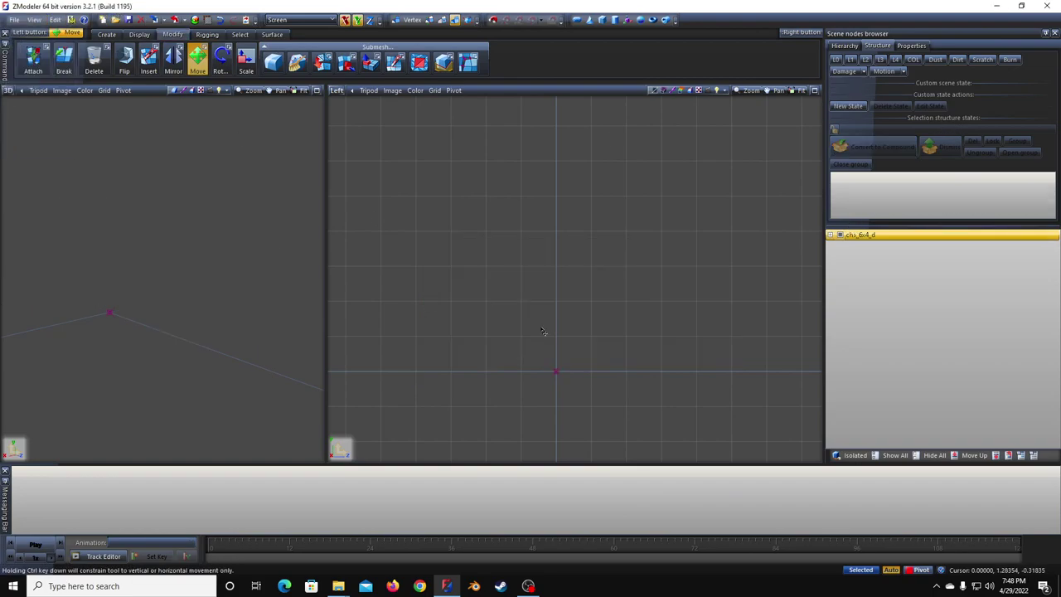
Step: Import chs_6x4_d.pmd from the intnational_9900i\chassis folder and inspect the dump bed's textures in the 3D view
{"action": "left_click", "coordinate": [13, 19]}
{"action": "left_click", "coordinate": [54, 110]}
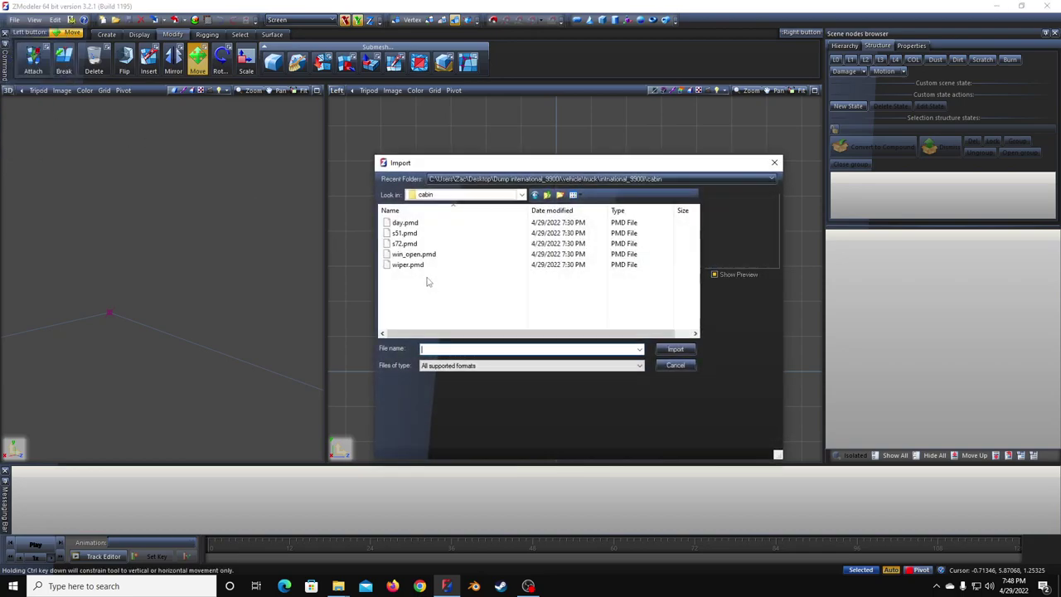
{"action": "left_click", "coordinate": [478, 196]}
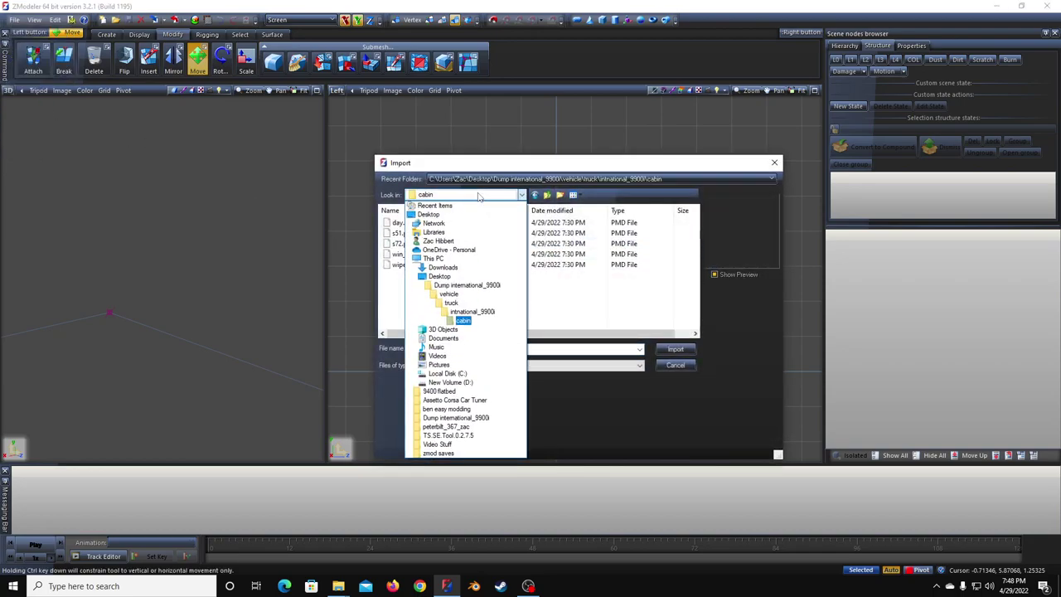
{"action": "left_click", "coordinate": [470, 311]}
{"action": "double_click", "coordinate": [425, 243]}
{"action": "double_click", "coordinate": [415, 222]}
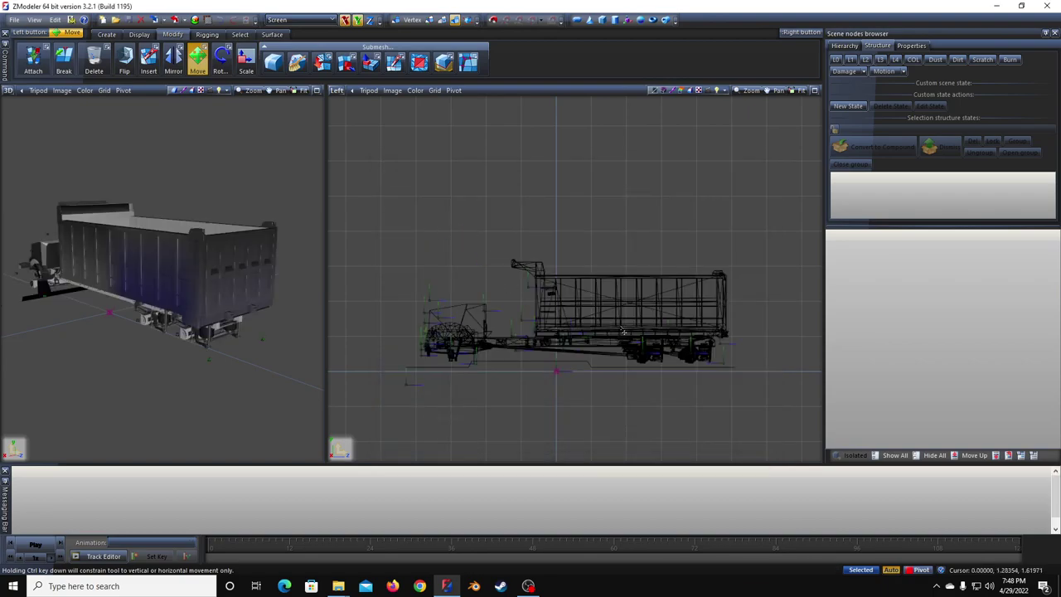
{"action": "scroll", "coordinate": [287, 389], "scroll_direction": "up", "scroll_amount": 3}
{"action": "middle_click_drag", "start_coordinate": [227, 369], "coordinate": [172, 352]}
{"action": "scroll", "coordinate": [258, 413], "scroll_direction": "up", "scroll_amount": 4}
{"action": "scroll", "coordinate": [191, 362], "scroll_direction": "down", "scroll_amount": 8}
{"action": "scroll", "coordinate": [308, 501], "scroll_direction": "up", "scroll_amount": 1}
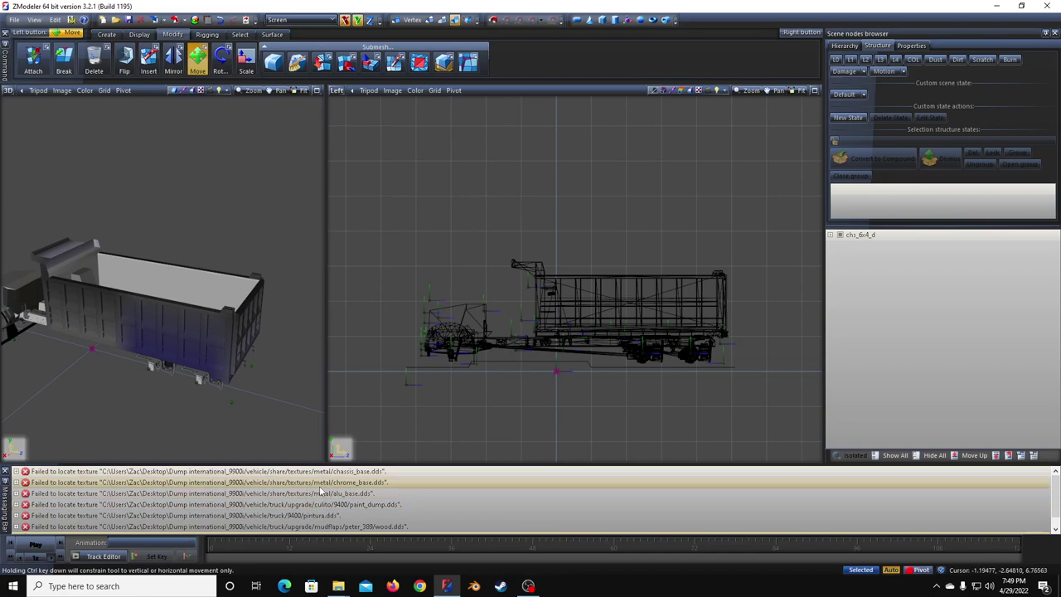
Step: Copy the share folder from peterbilt_367_zac\vehicle into the Dump international_9900i\vehicle folder
{"action": "mouse_move", "coordinate": [338, 586]}
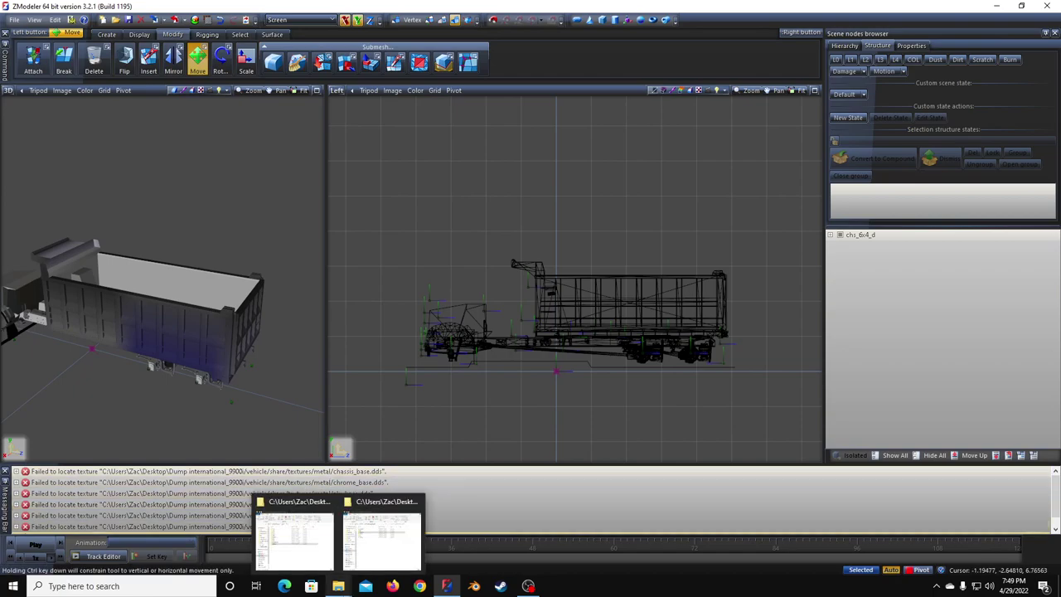
{"action": "left_click", "coordinate": [282, 530]}
{"action": "left_click", "coordinate": [273, 527]}
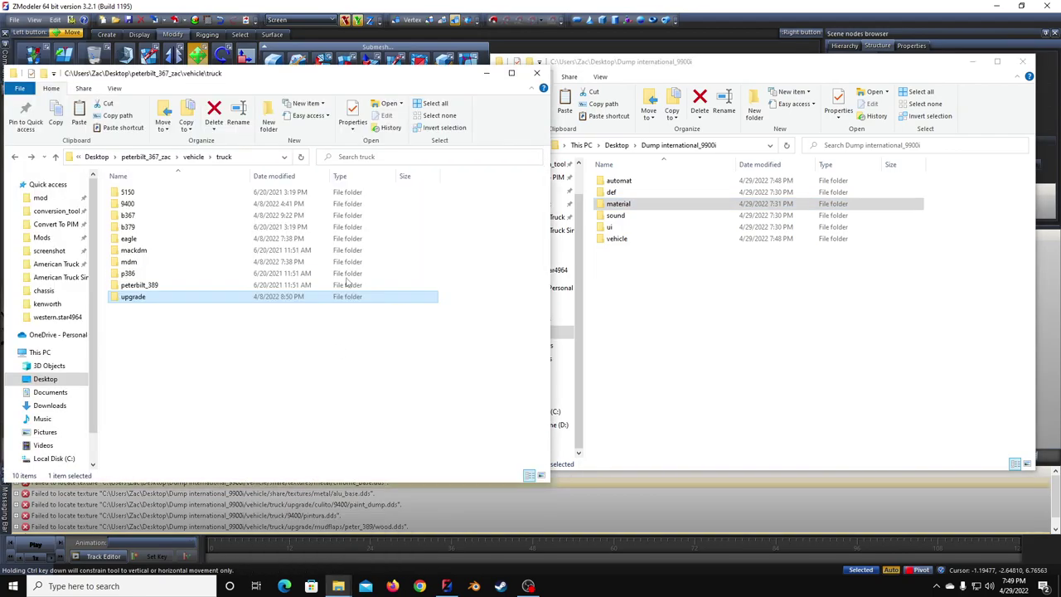
{"action": "double_click", "coordinate": [622, 240]}
{"action": "double_click", "coordinate": [627, 194]}
{"action": "key", "text": "BackSpace"}
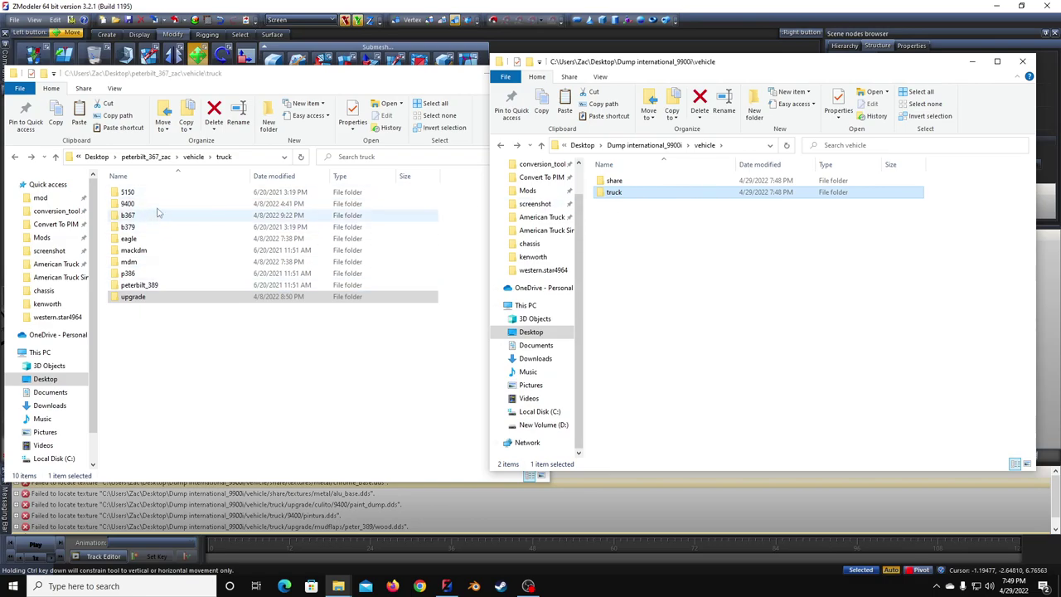
{"action": "left_click", "coordinate": [194, 156]}
{"action": "left_click", "coordinate": [186, 192]}
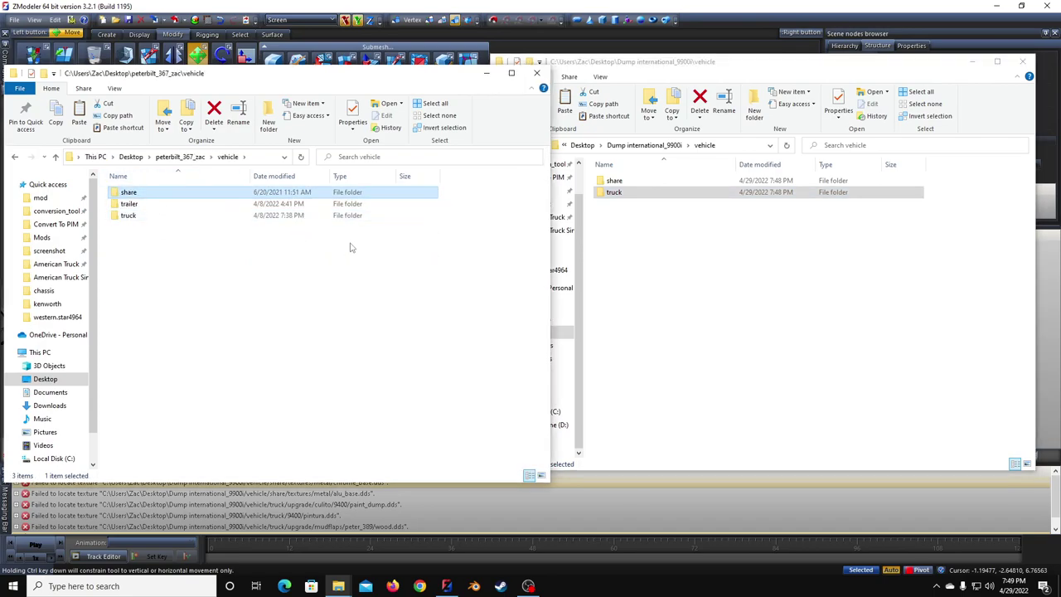
{"action": "left_click", "coordinate": [714, 260]}
{"action": "key", "text": "ctrl+v"}
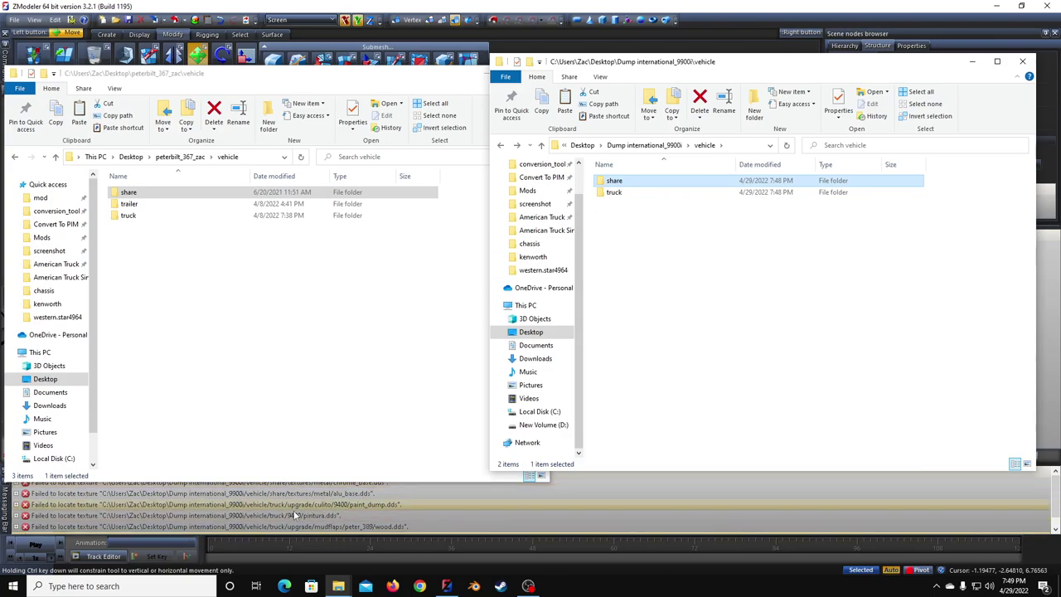
Step: Copy the 9400 folder from peterbilt_367_zac\vehicle\truck into Dump international_9900i\vehicle\truck, skipping the existing pintura.tobj
{"action": "double_click", "coordinate": [649, 196]}
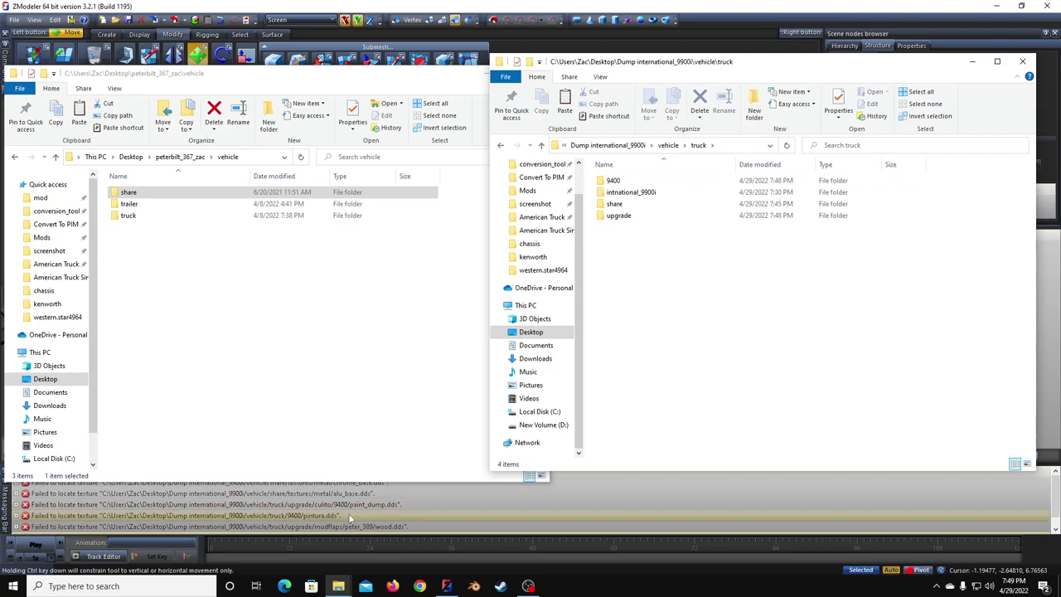
{"action": "double_click", "coordinate": [147, 215]}
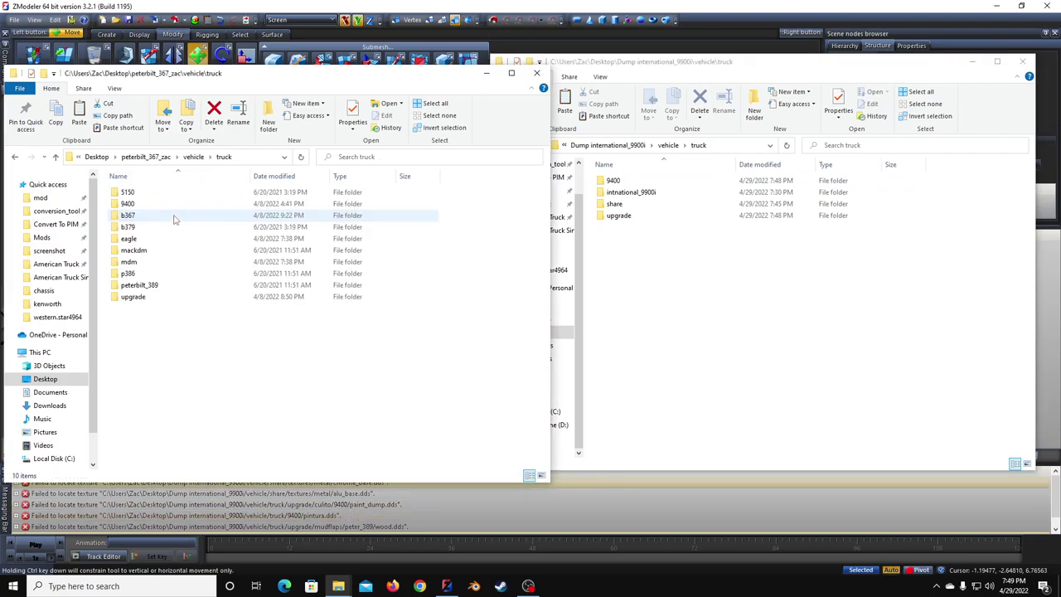
{"action": "double_click", "coordinate": [148, 203]}
{"action": "left_click", "coordinate": [147, 204]}
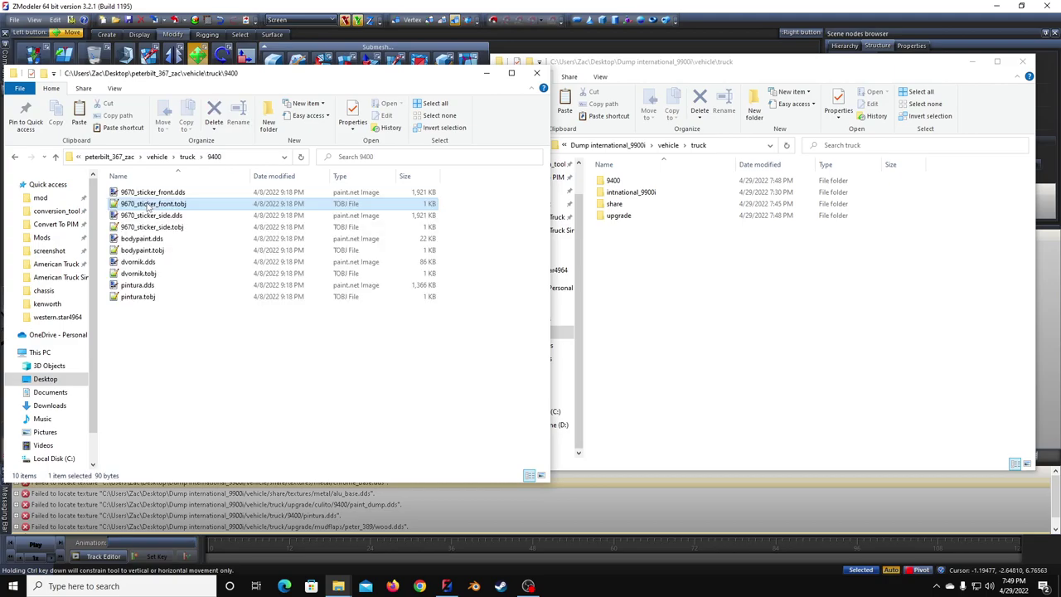
{"action": "key", "text": "BackSpace"}
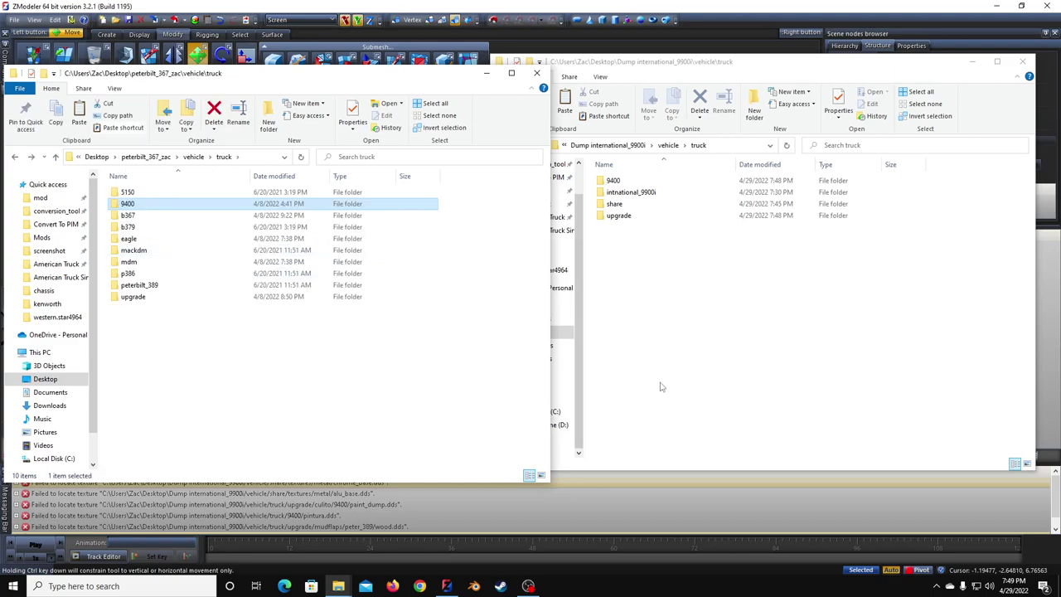
{"action": "left_click", "coordinate": [670, 337]}
{"action": "key", "text": "ctrl+v"}
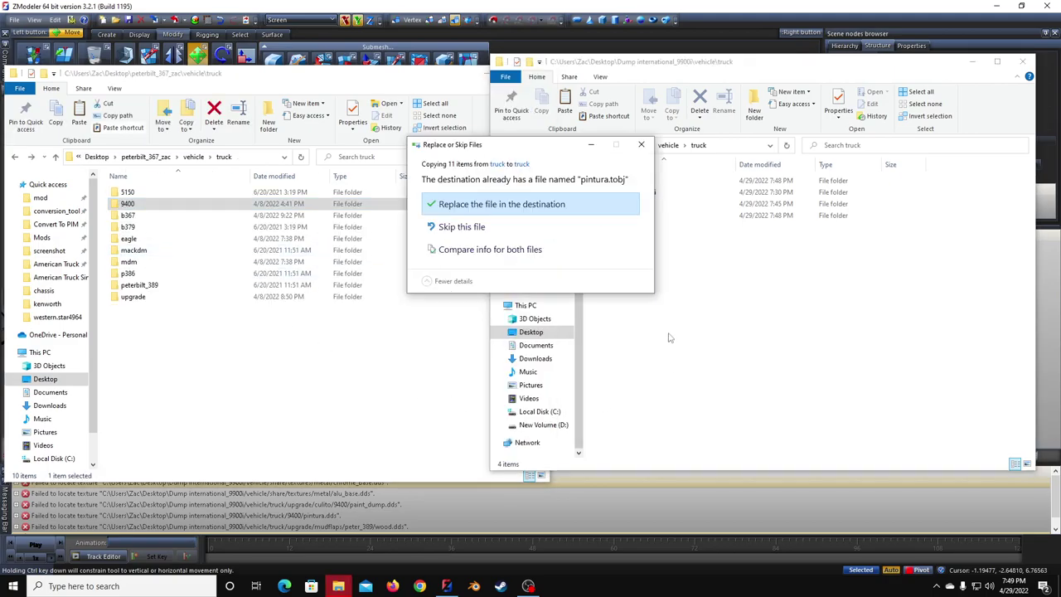
{"action": "left_click", "coordinate": [539, 231]}
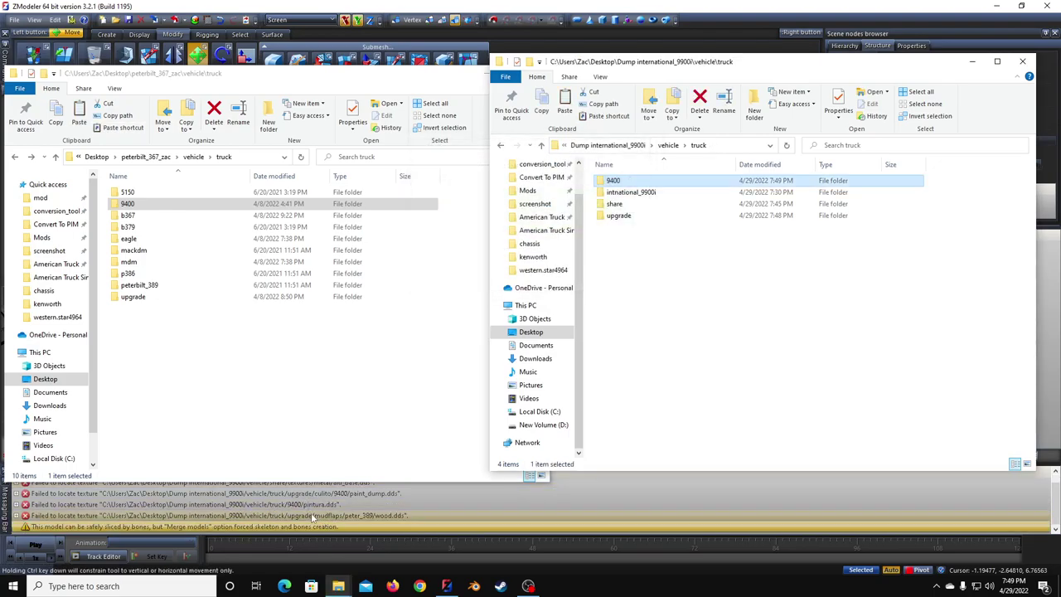
Step: Copy the mudflaps folder from the Peterbilt's truck\upgrade folder into the International's upgrade folder, replacing the existing wood.tobj
{"action": "double_click", "coordinate": [623, 218]}
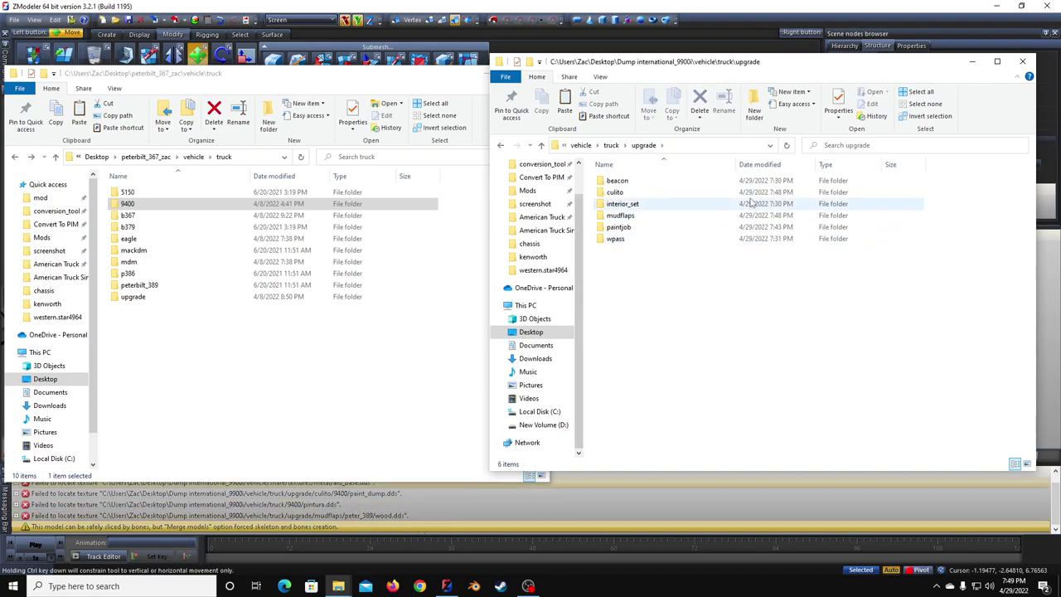
{"action": "double_click", "coordinate": [193, 297]}
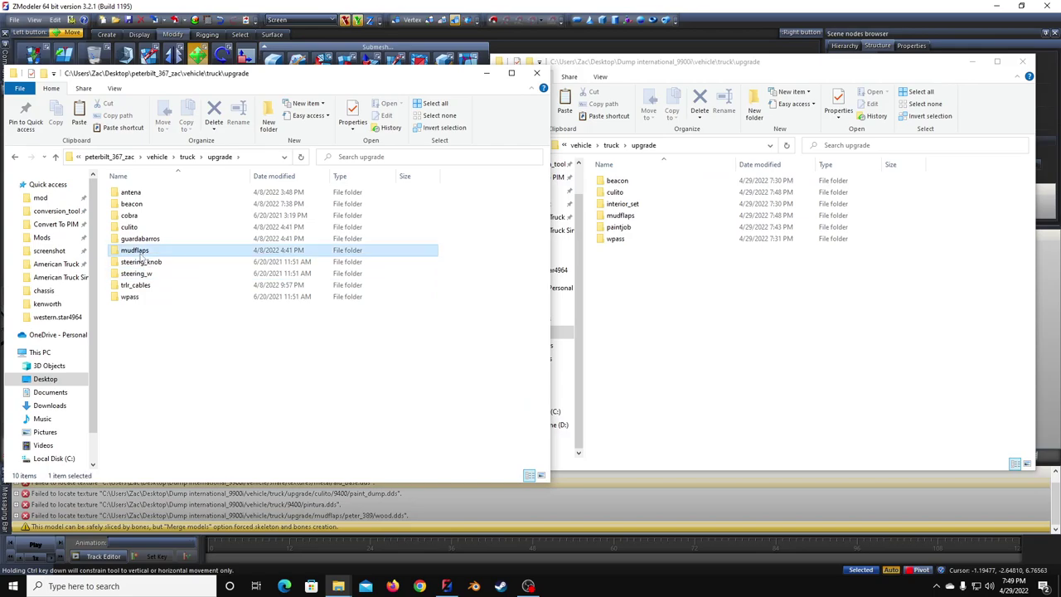
{"action": "left_click_drag", "start_coordinate": [142, 259], "coordinate": [677, 353]}
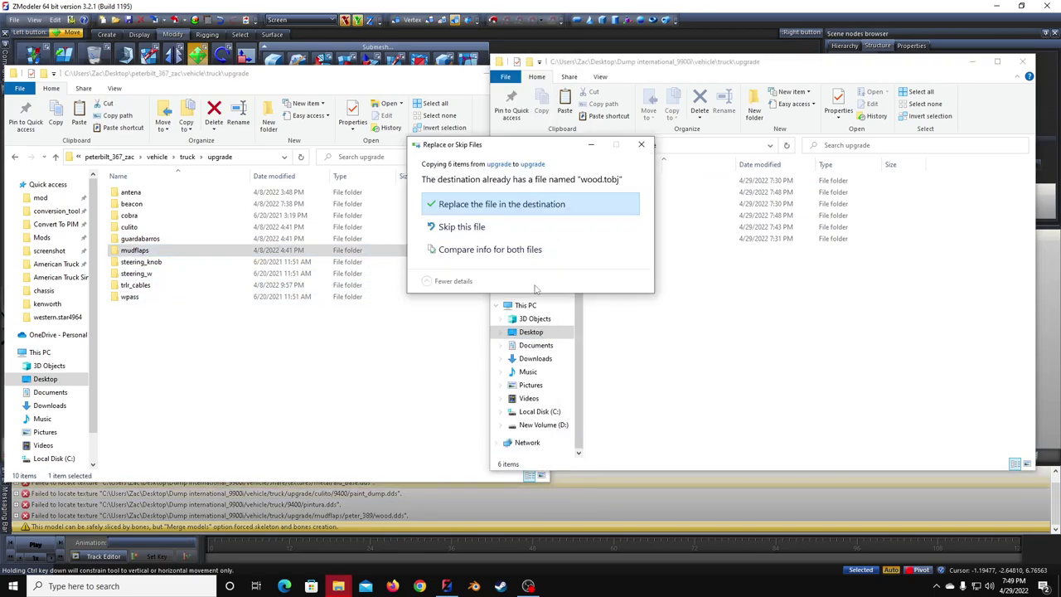
{"action": "left_click", "coordinate": [497, 204]}
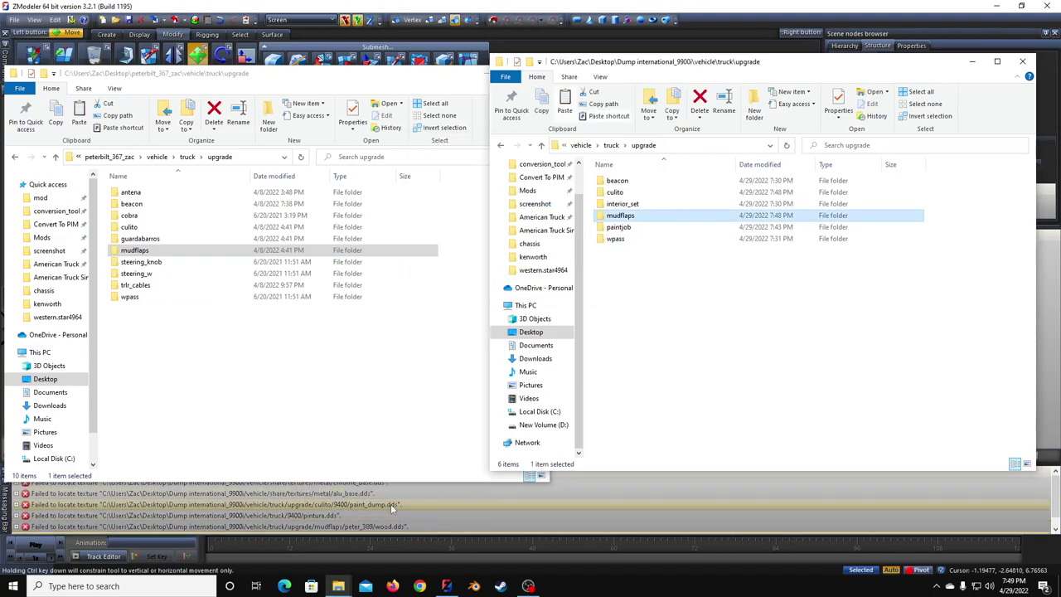
Step: Copy the Peterbilt's culito folder into the International's upgrade folder, replacing paint_dump.tobj, and return to the Dump international_9900i root folder
{"action": "left_click_drag", "start_coordinate": [206, 233], "coordinate": [679, 362]}
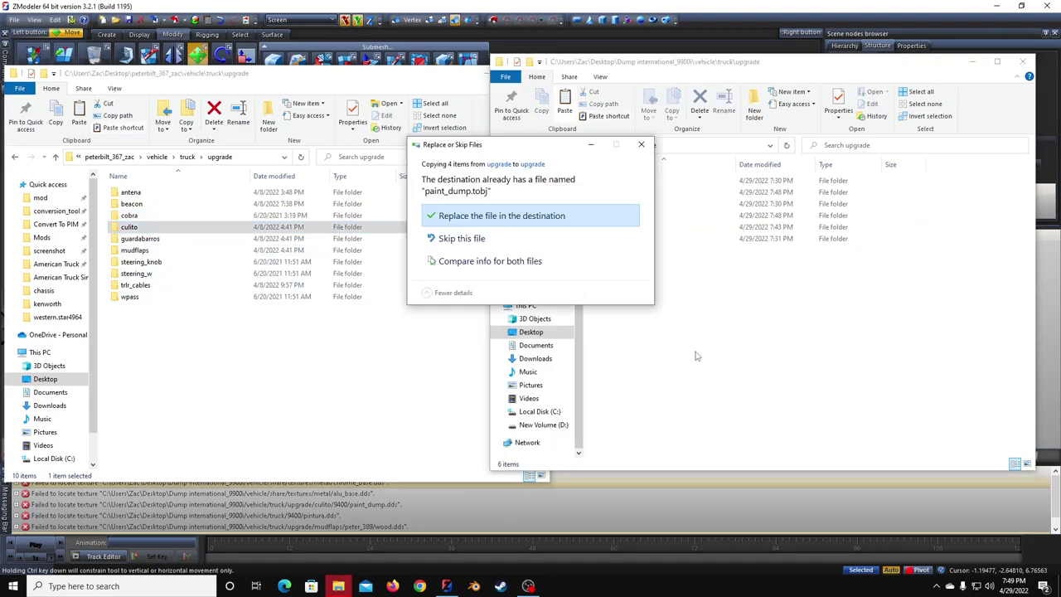
{"action": "left_click", "coordinate": [508, 259]}
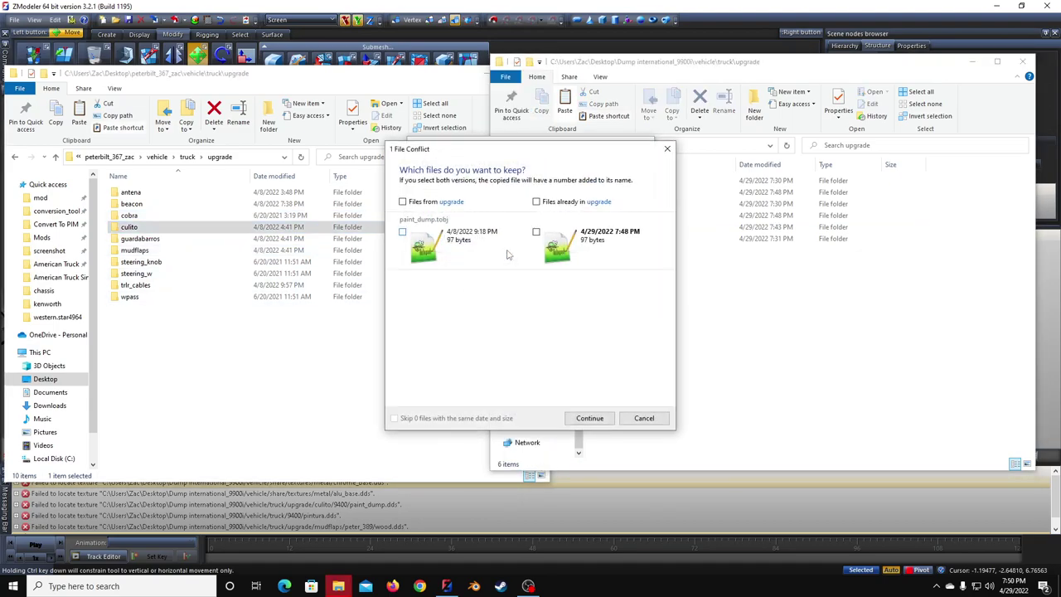
{"action": "left_click", "coordinate": [644, 418]}
{"action": "left_click", "coordinate": [464, 213]}
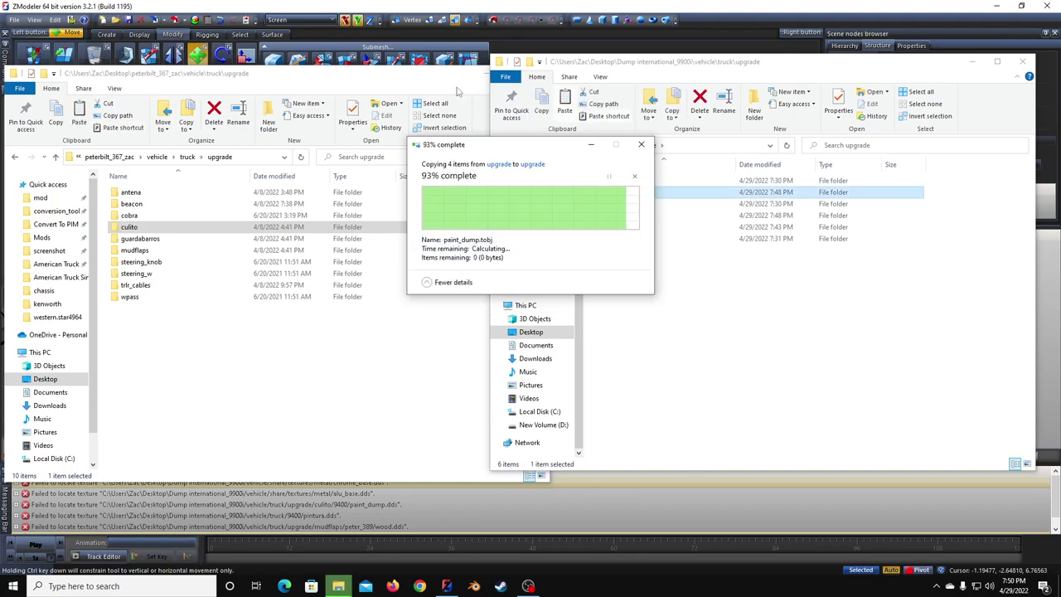
{"action": "left_click", "coordinate": [542, 73]}
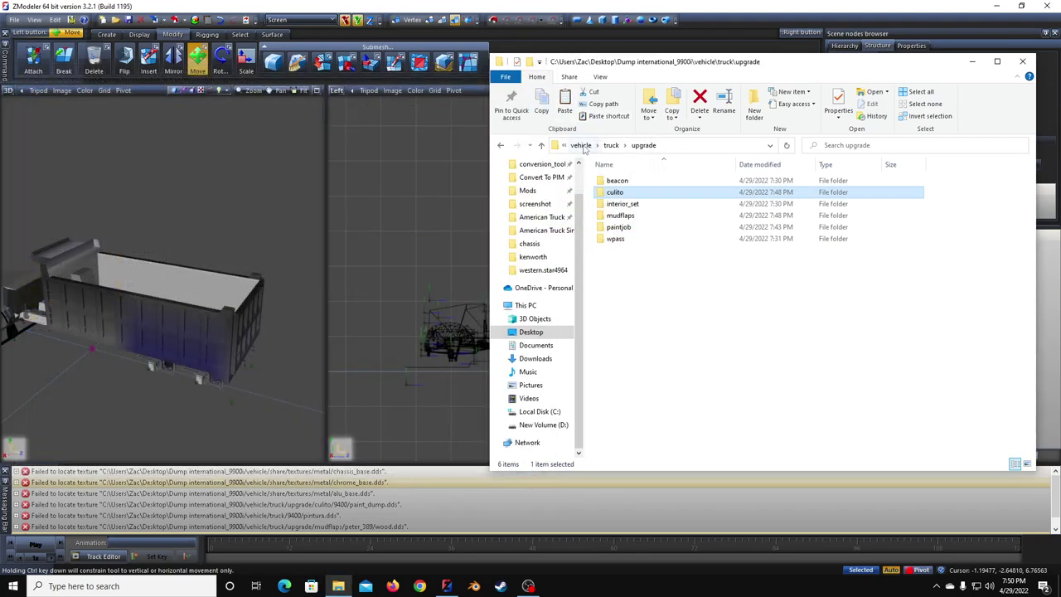
{"action": "left_click", "coordinate": [582, 146]}
{"action": "left_click", "coordinate": [644, 146]}
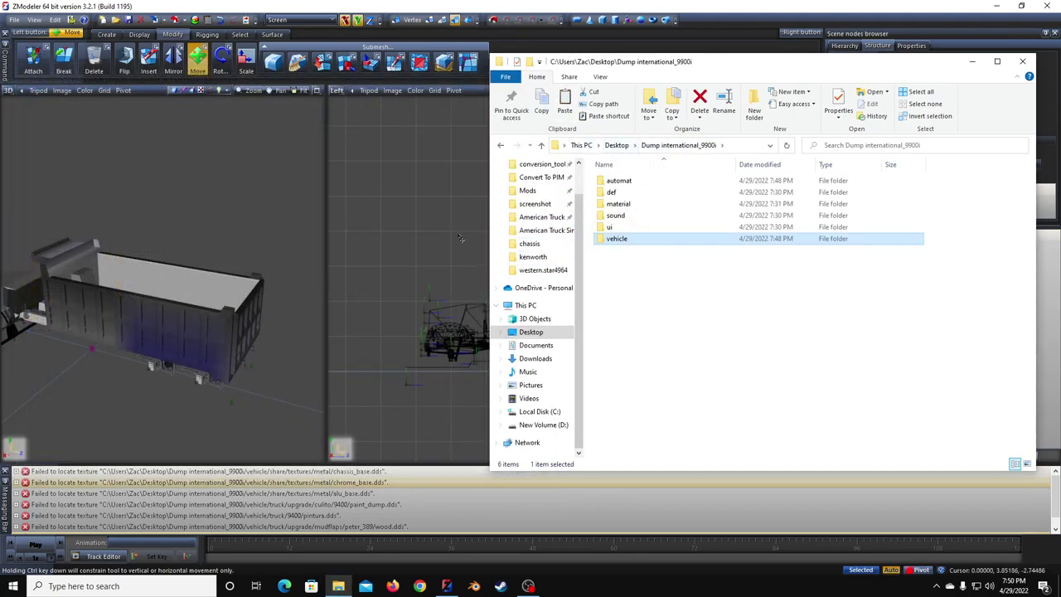
Step: Start a new empty scene without saving the current dump truck model and clear the message log
{"action": "left_click", "coordinate": [418, 208]}
{"action": "middle_click_drag", "start_coordinate": [154, 337], "coordinate": [216, 335]}
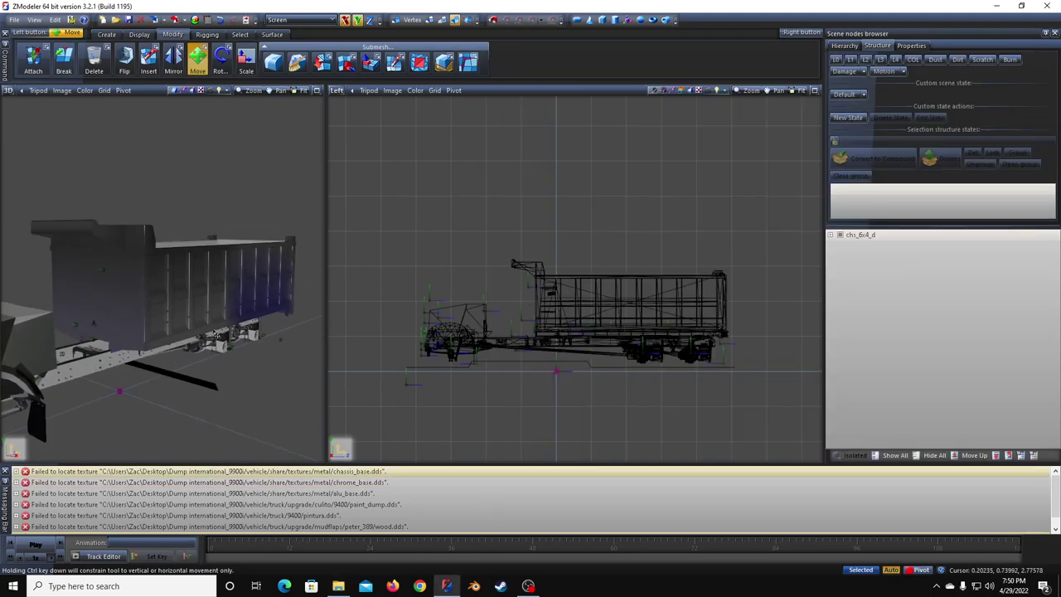
{"action": "scroll", "coordinate": [218, 335], "scroll_direction": "down", "scroll_amount": 3}
{"action": "left_click", "coordinate": [15, 19]}
{"action": "left_click", "coordinate": [25, 30]}
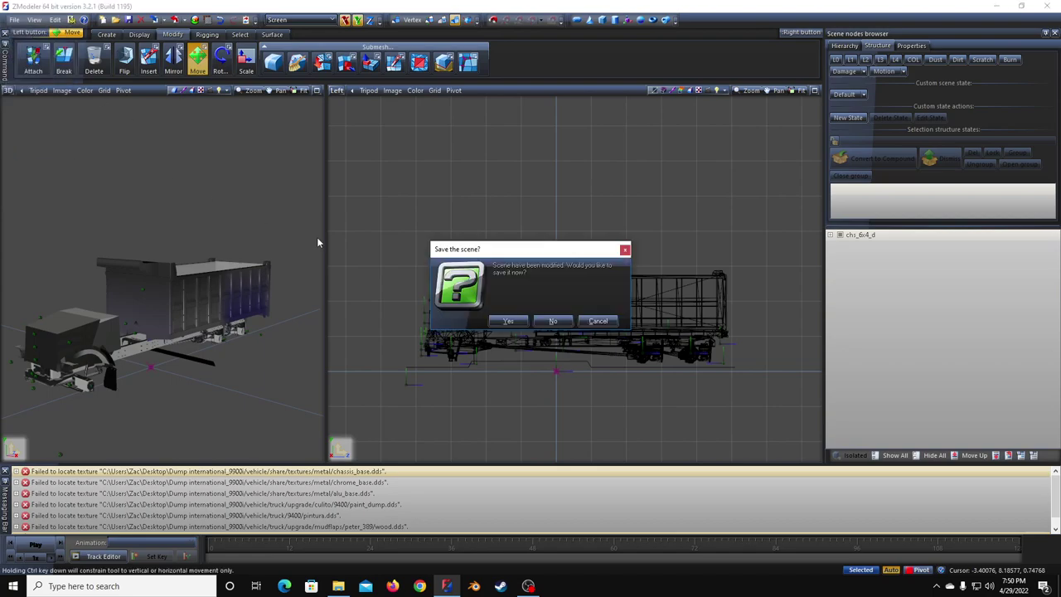
{"action": "left_click", "coordinate": [564, 329]}
{"action": "right_click", "coordinate": [465, 491]}
{"action": "left_click", "coordinate": [497, 517]}
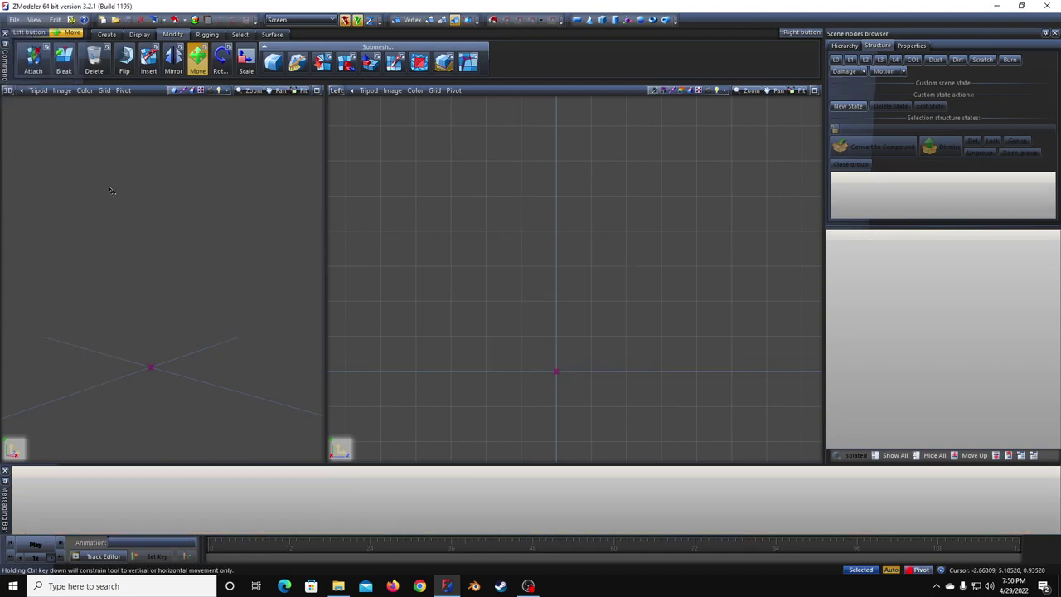
Step: Reimport chs_6x4_d.pmd from the chassis folder and inspect the dump bed's textures in the 3D view
{"action": "left_click", "coordinate": [15, 19]}
{"action": "left_click", "coordinate": [33, 102]}
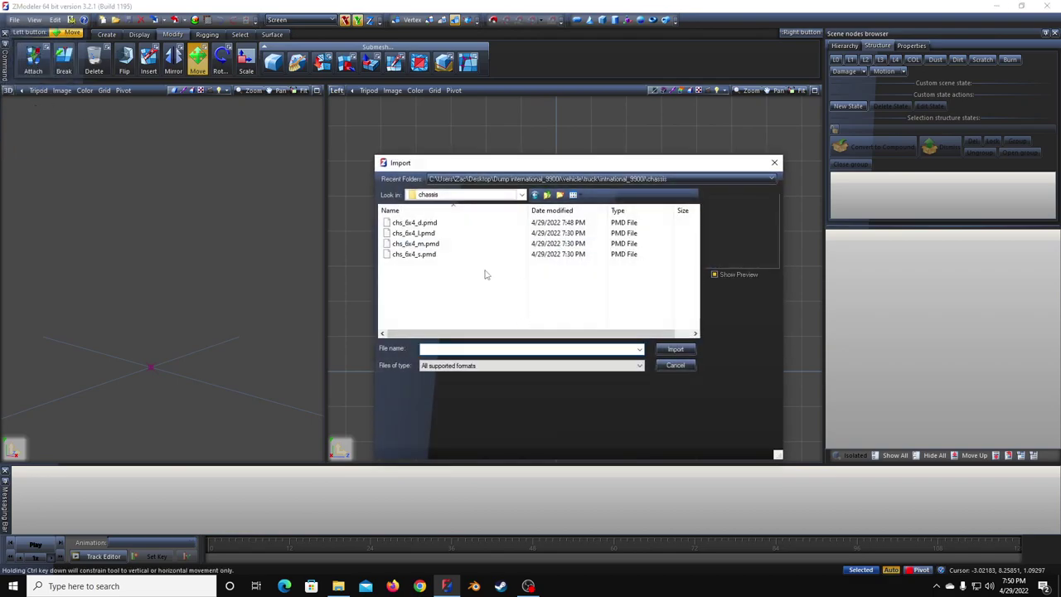
{"action": "double_click", "coordinate": [426, 223]}
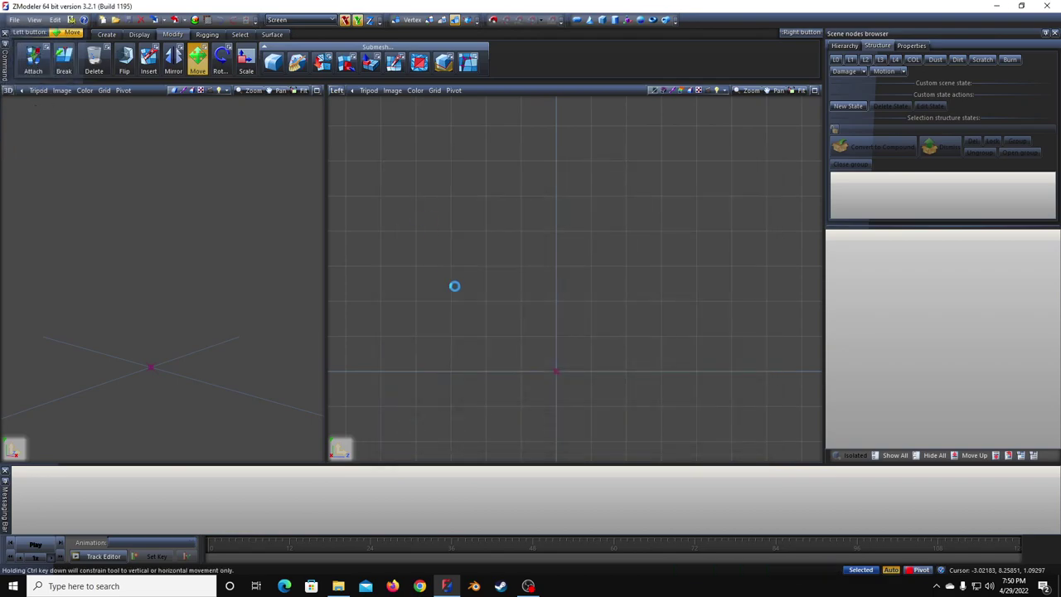
{"action": "scroll", "coordinate": [211, 358], "scroll_direction": "up", "scroll_amount": 5}
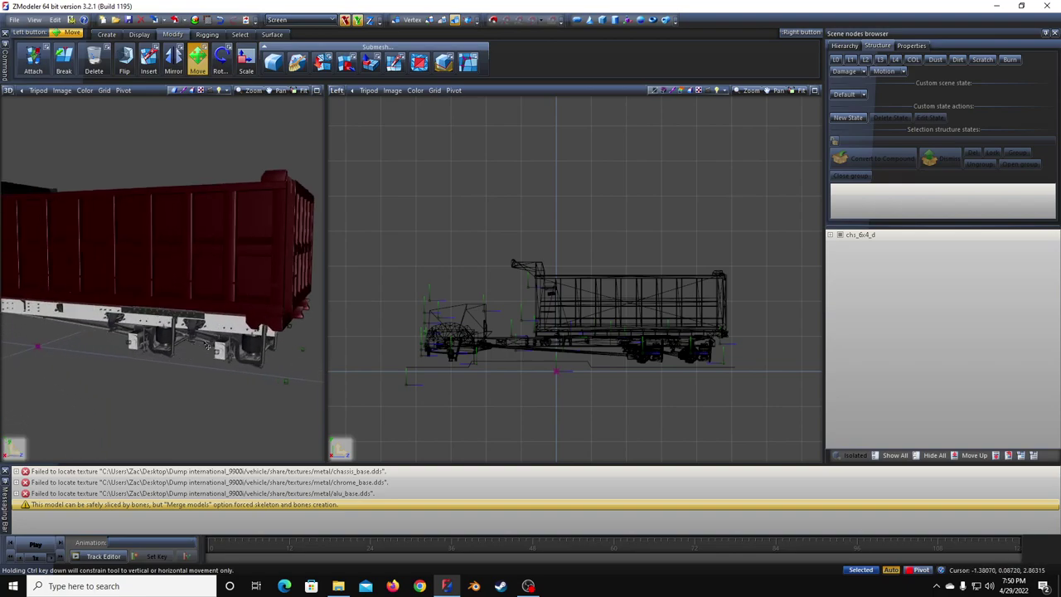
{"action": "scroll", "coordinate": [198, 350], "scroll_direction": "down", "scroll_amount": 4}
{"action": "scroll", "coordinate": [198, 350], "scroll_direction": "up", "scroll_amount": 1}
{"action": "scroll", "coordinate": [198, 350], "scroll_direction": "down", "scroll_amount": 1}
Step: Browse to vehicle\share\textures\metal in Dump international_9900i and check which metal texture files it contains
{"action": "mouse_move", "coordinate": [348, 585]}
{"action": "left_click", "coordinate": [347, 561]}
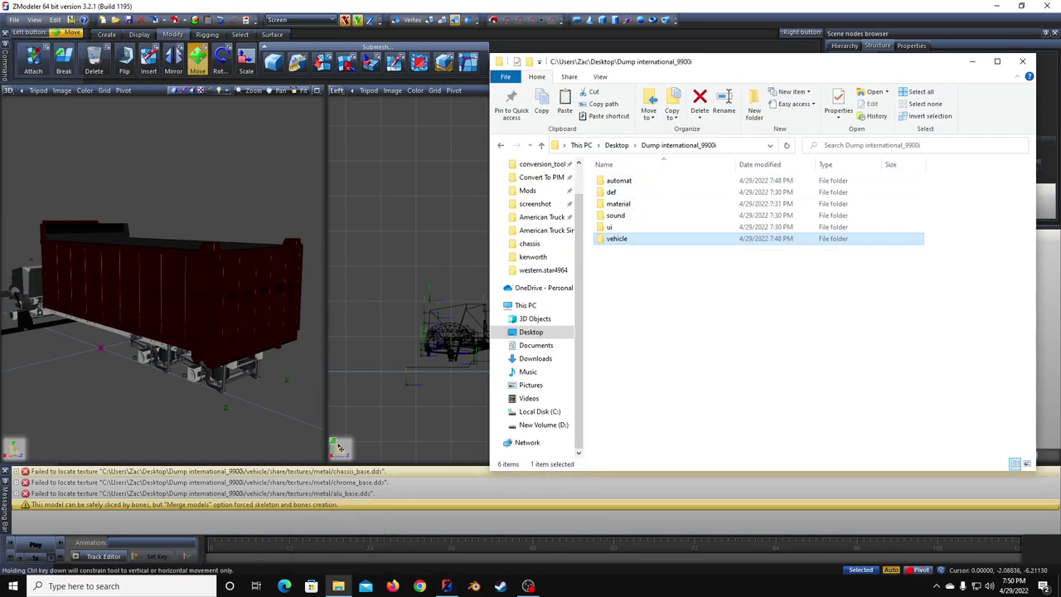
{"action": "double_click", "coordinate": [618, 238]}
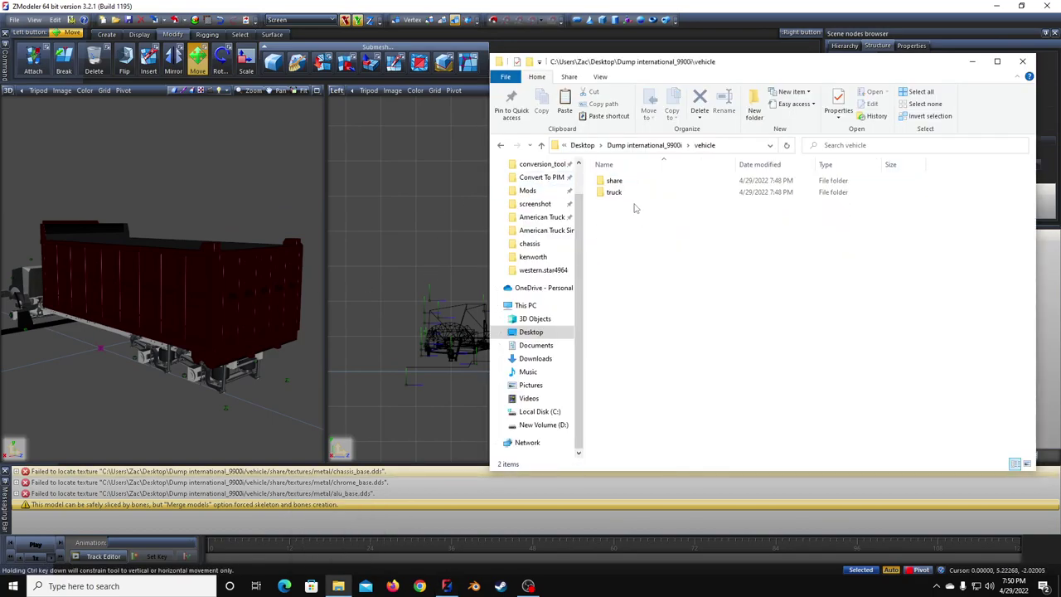
{"action": "double_click", "coordinate": [620, 180]}
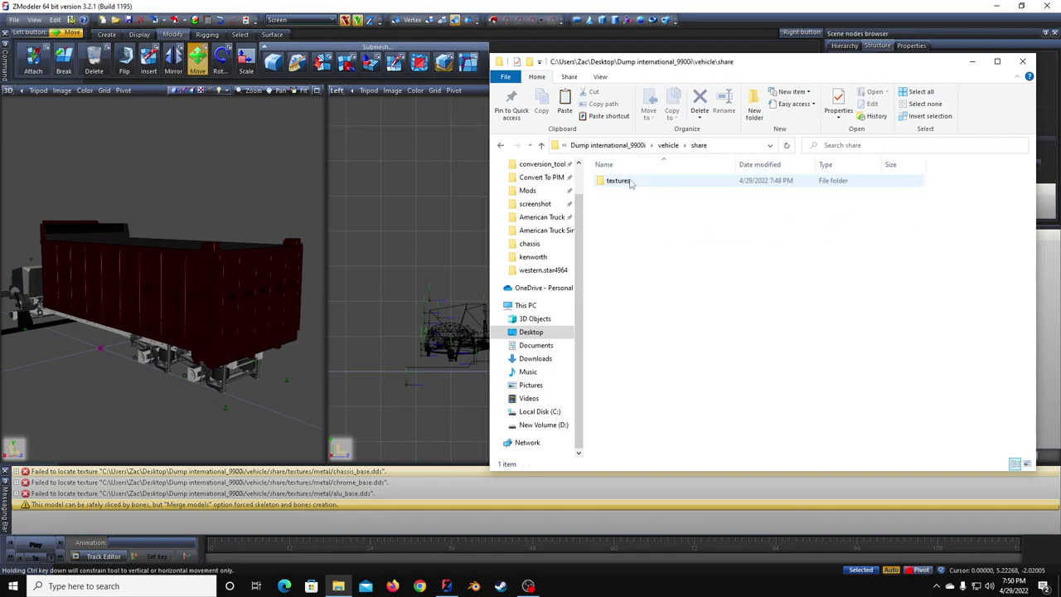
{"action": "double_click", "coordinate": [629, 181]}
{"action": "key", "text": "BackSpace"}
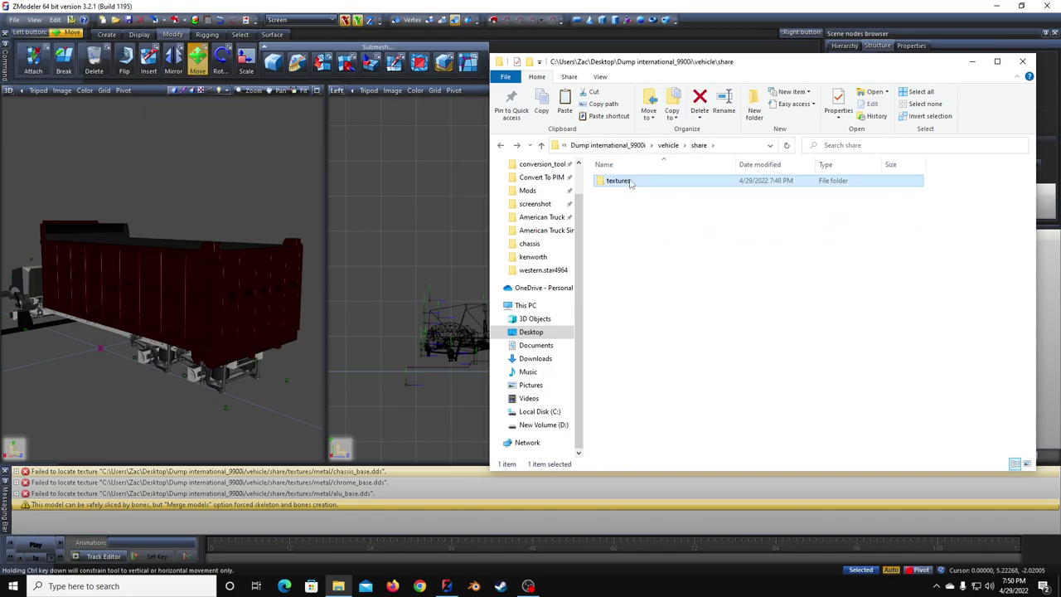
{"action": "double_click", "coordinate": [630, 182]}
{"action": "double_click", "coordinate": [618, 180]}
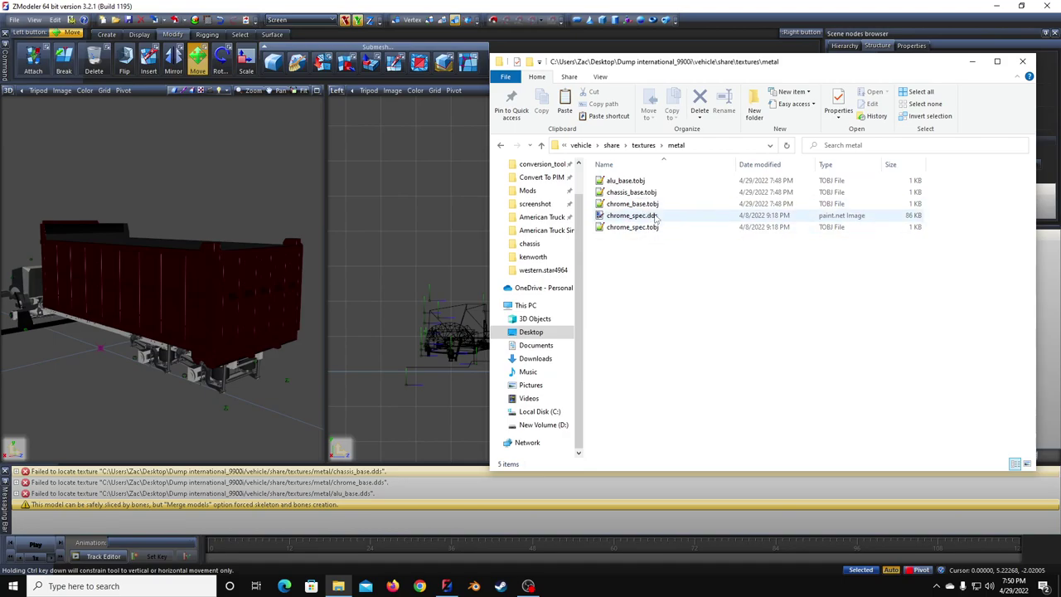
Step: Open the American Truck Simulator mod folder in a second window beside the metal textures folder
{"action": "key", "text": "super+e"}
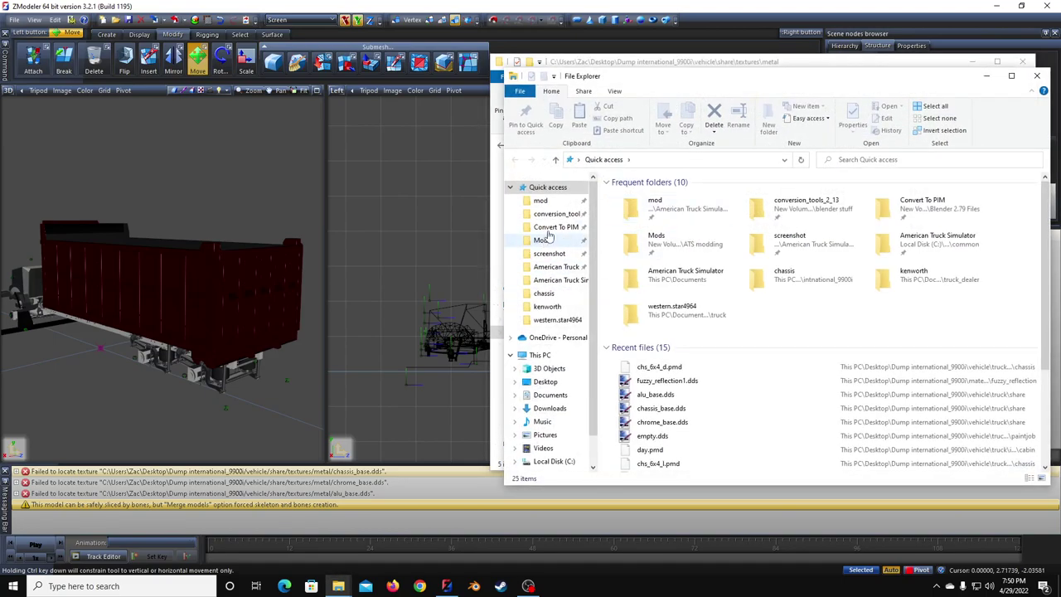
{"action": "left_click", "coordinate": [550, 396]}
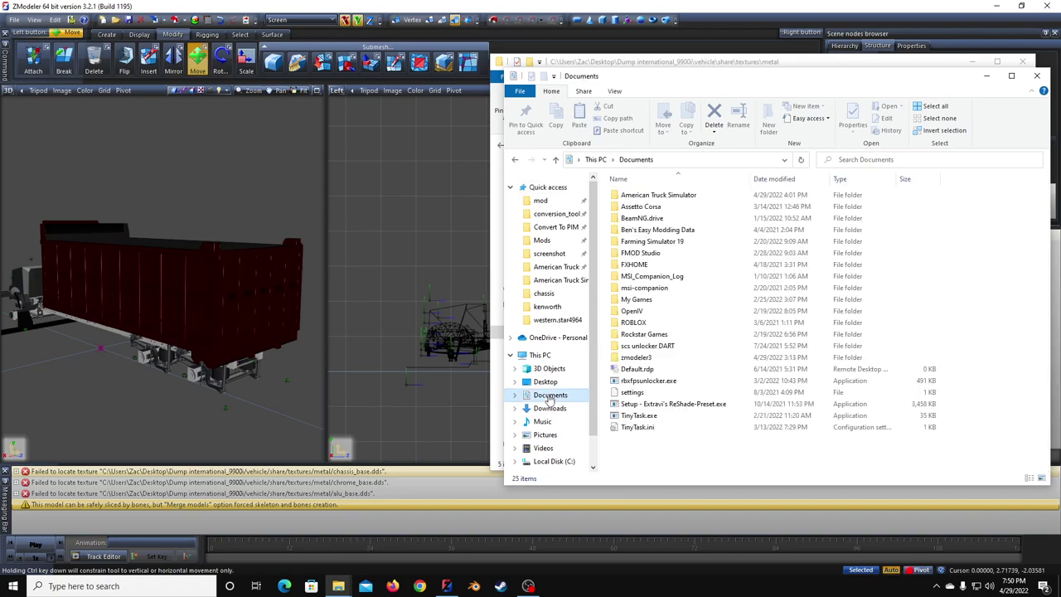
{"action": "left_click", "coordinate": [540, 201]}
{"action": "left_click_drag", "start_coordinate": [743, 81], "coordinate": [300, 103]}
{"action": "scroll", "coordinate": [603, 296], "scroll_direction": "down", "scroll_amount": 7}
{"action": "left_click", "coordinate": [672, 270]}
Step: Copy the name of chrome_base.tobj and search the mod folder for chrome_base.dds
{"action": "left_click", "coordinate": [632, 216]}
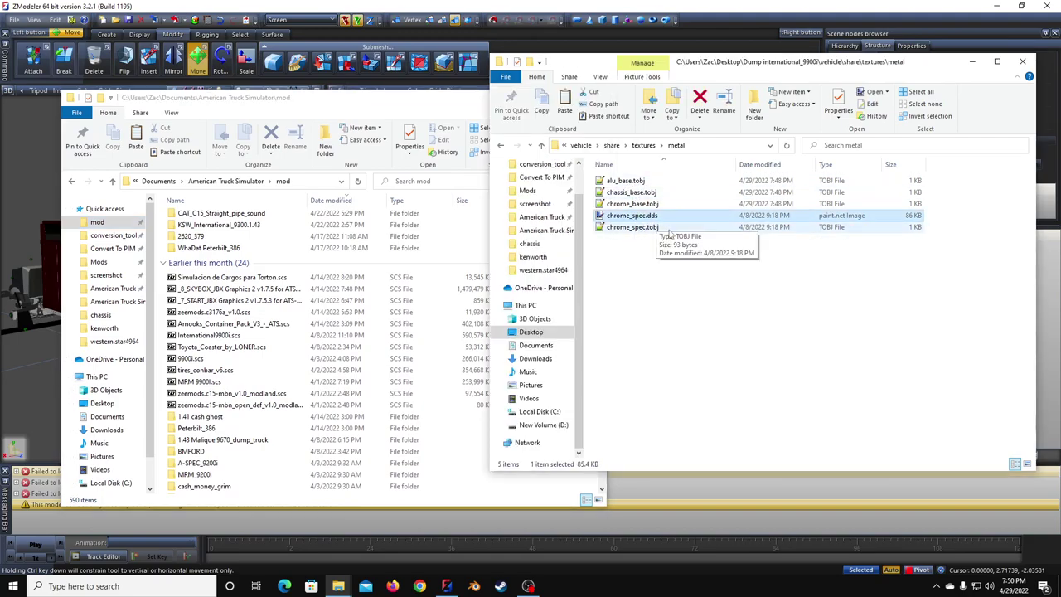
{"action": "left_click", "coordinate": [648, 206]}
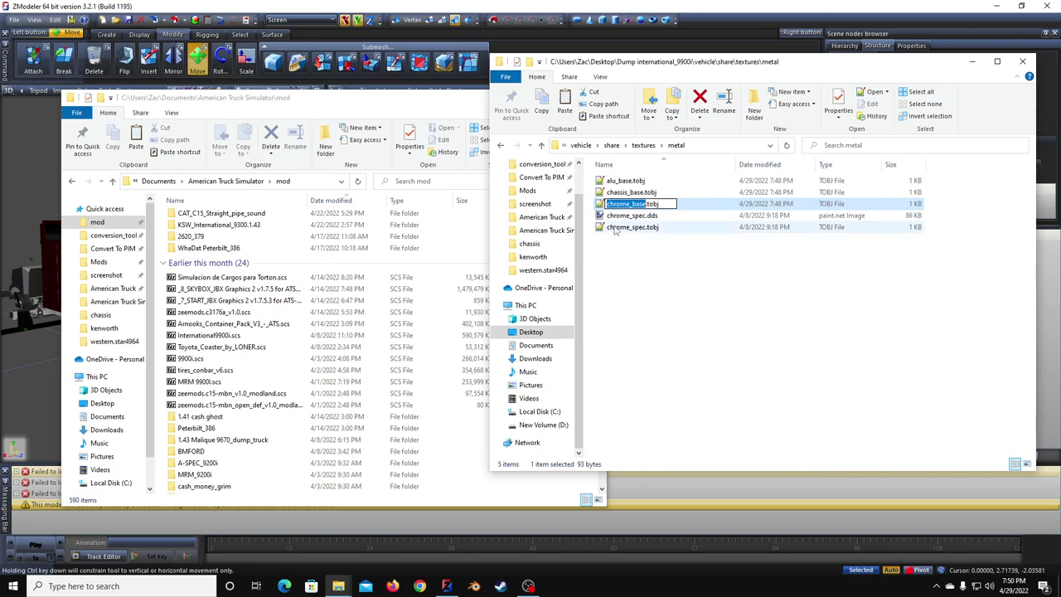
{"action": "left_click", "coordinate": [398, 248]}
{"action": "left_click", "coordinate": [440, 184]}
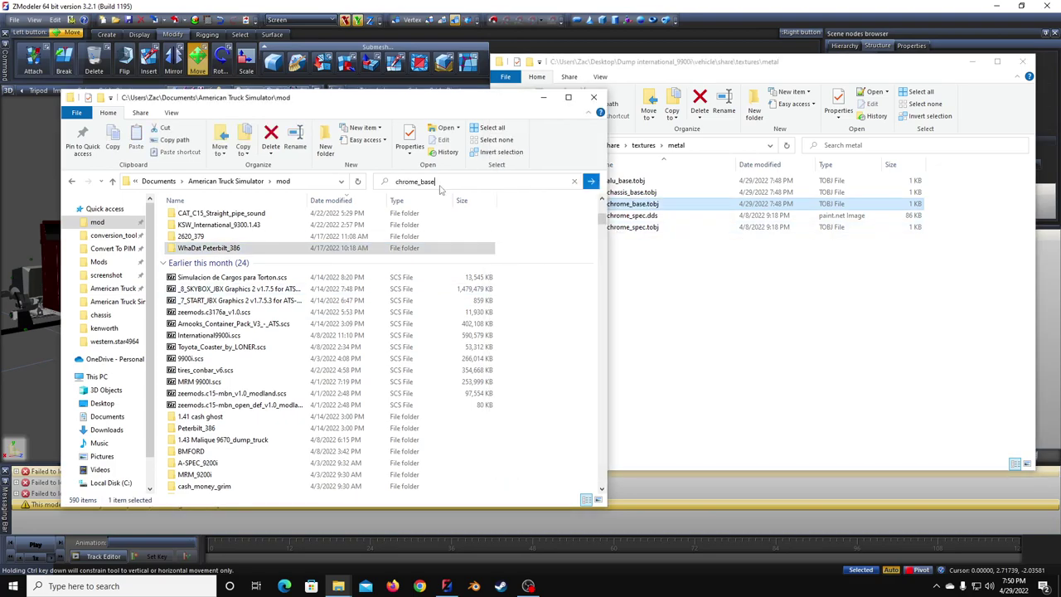
{"action": "type", "text": "chrome_base.dds"}
{"action": "key", "text": "Return"}
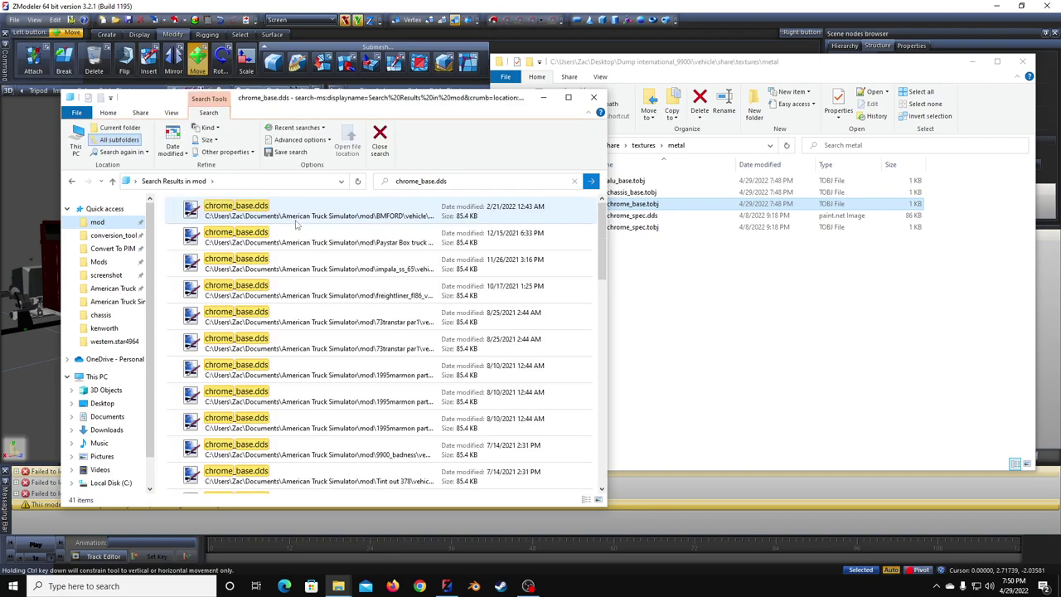
Step: Open the file location of the chrome_base.dds found in the BMFORD mod and look through its metal textures
{"action": "right_click", "coordinate": [296, 222]}
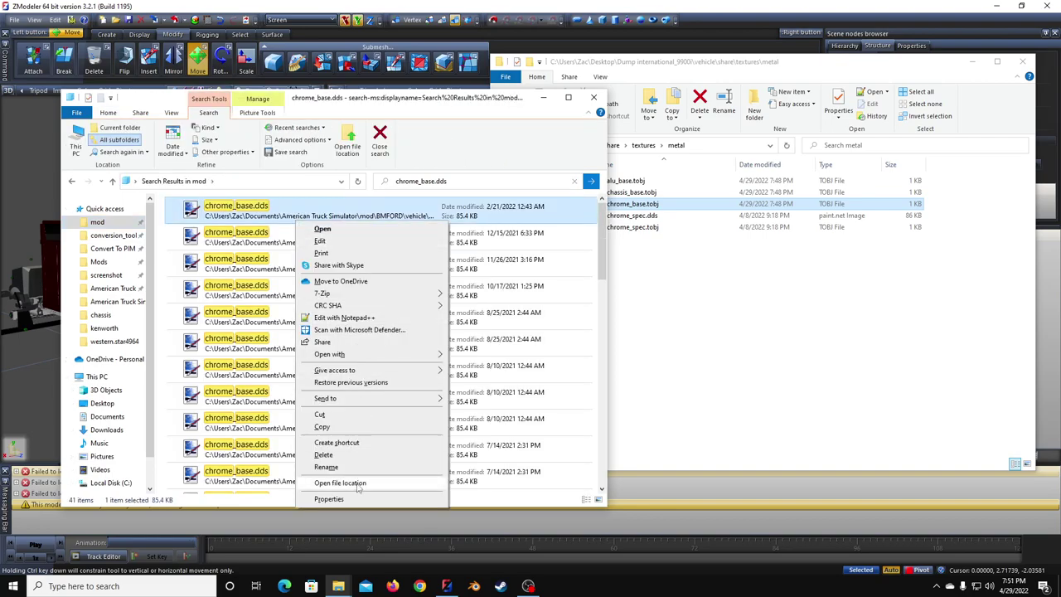
{"action": "left_click", "coordinate": [355, 485]}
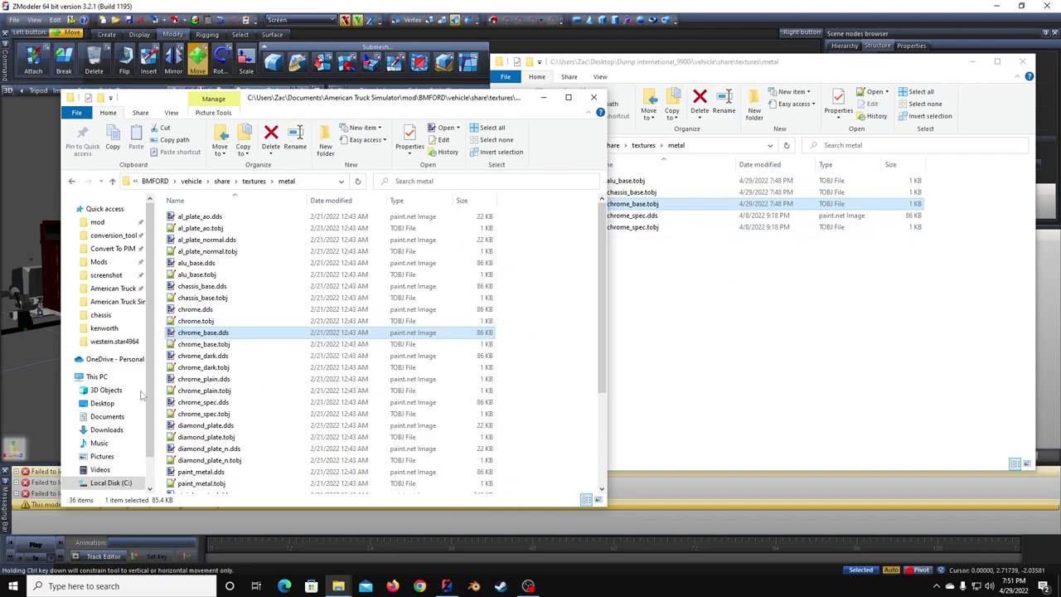
{"action": "scroll", "coordinate": [260, 443], "scroll_direction": "down", "scroll_amount": 2}
{"action": "scroll", "coordinate": [273, 439], "scroll_direction": "up", "scroll_amount": 2}
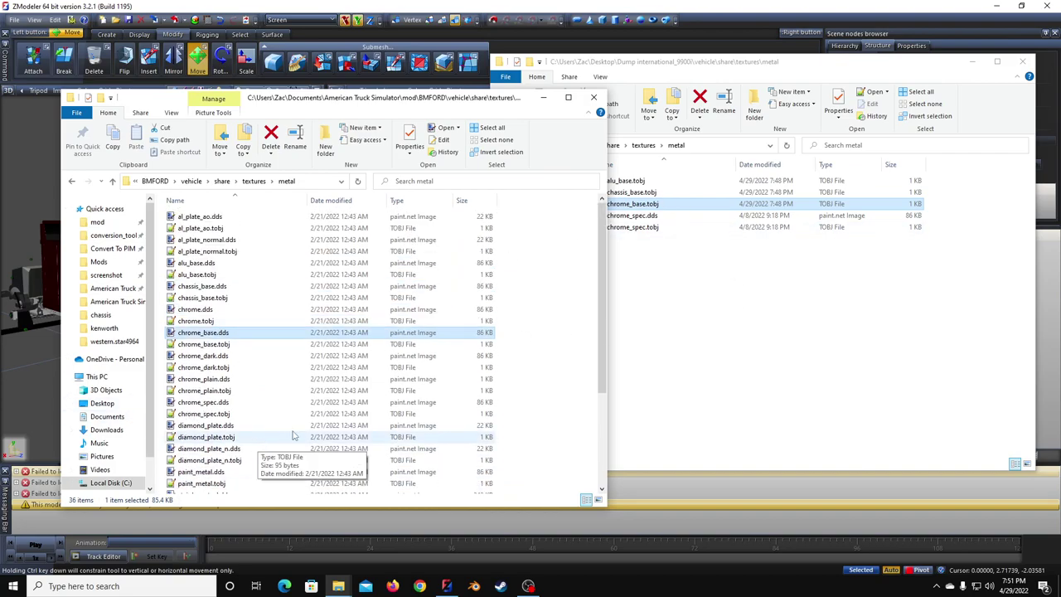
Step: Paste the BMFORD chrome_base.dds into Dump international_9900i's metal textures folder and copy the base name of alu_base.tobj
{"action": "left_click", "coordinate": [701, 343]}
{"action": "key", "text": "ctrl+v"}
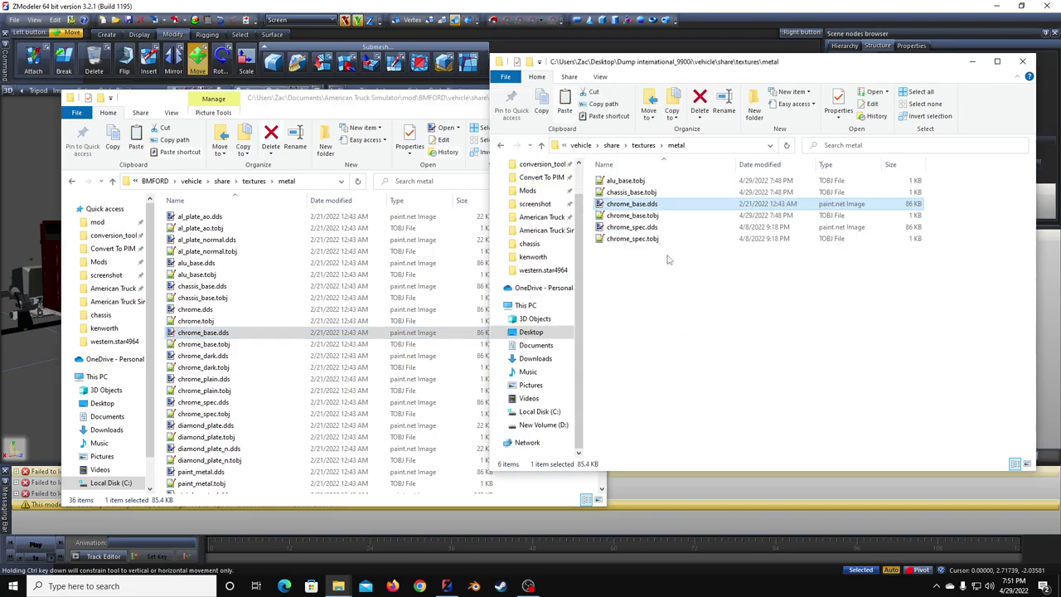
{"action": "left_click", "coordinate": [643, 181]}
{"action": "key", "text": "F2"}
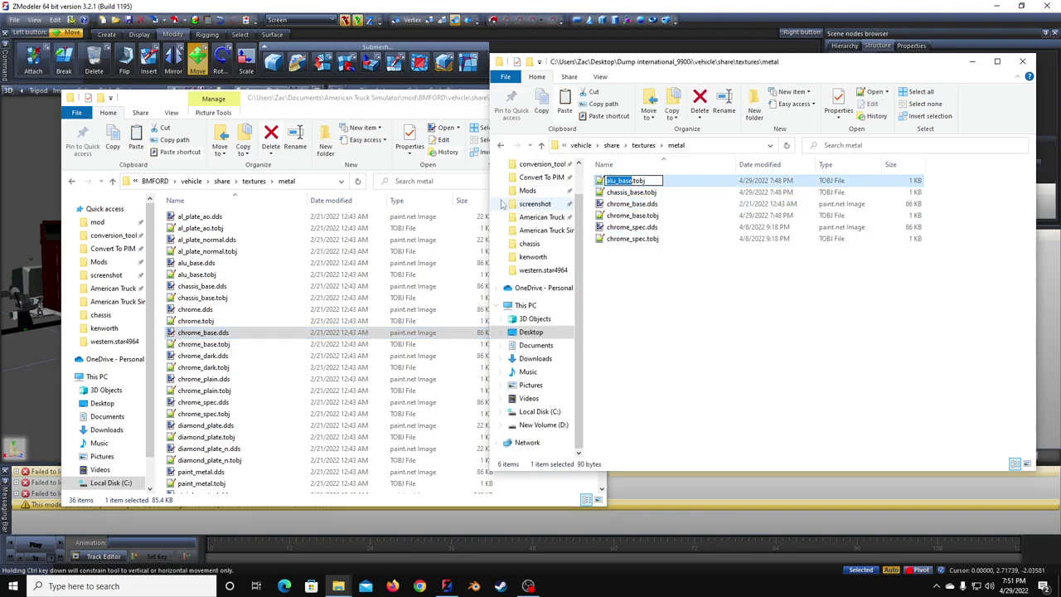
Step: Search the mod folder for alu_base.dds and copy the BMFORD version into Dump international_9900i's metal textures folder
{"action": "left_click", "coordinate": [342, 254]}
{"action": "key", "text": "alt+Left"}
{"action": "left_click", "coordinate": [415, 184]}
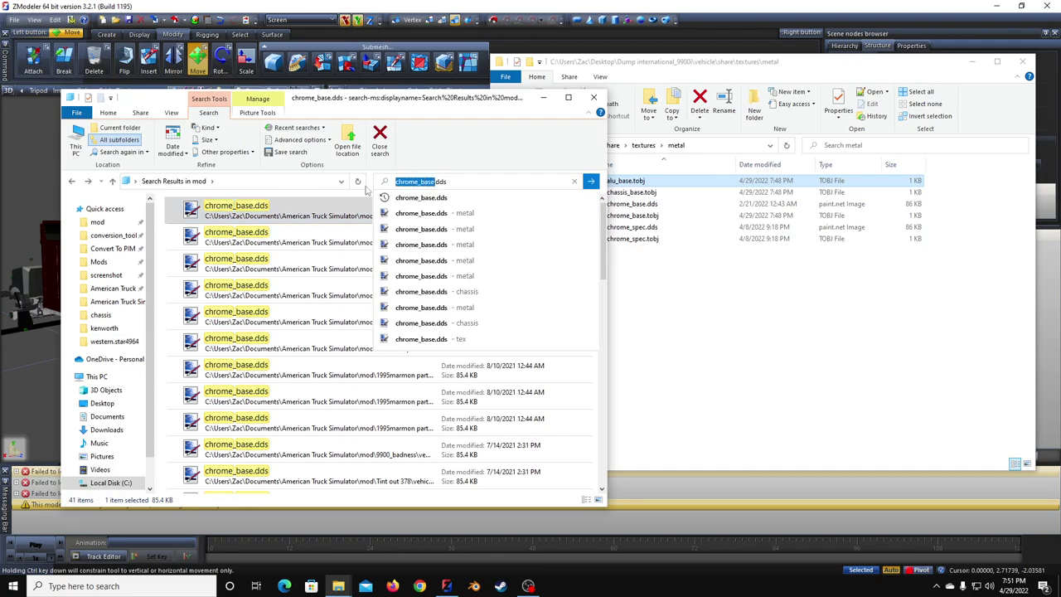
{"action": "key", "text": "Return"}
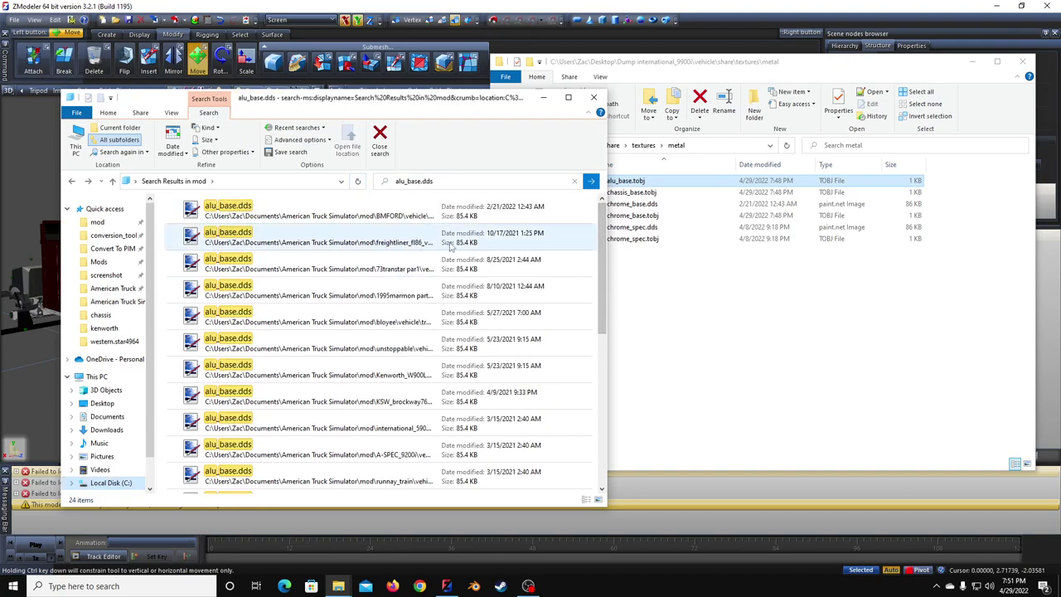
{"action": "left_click", "coordinate": [421, 216]}
{"action": "left_click", "coordinate": [761, 397]}
{"action": "key", "text": "ctrl+v"}
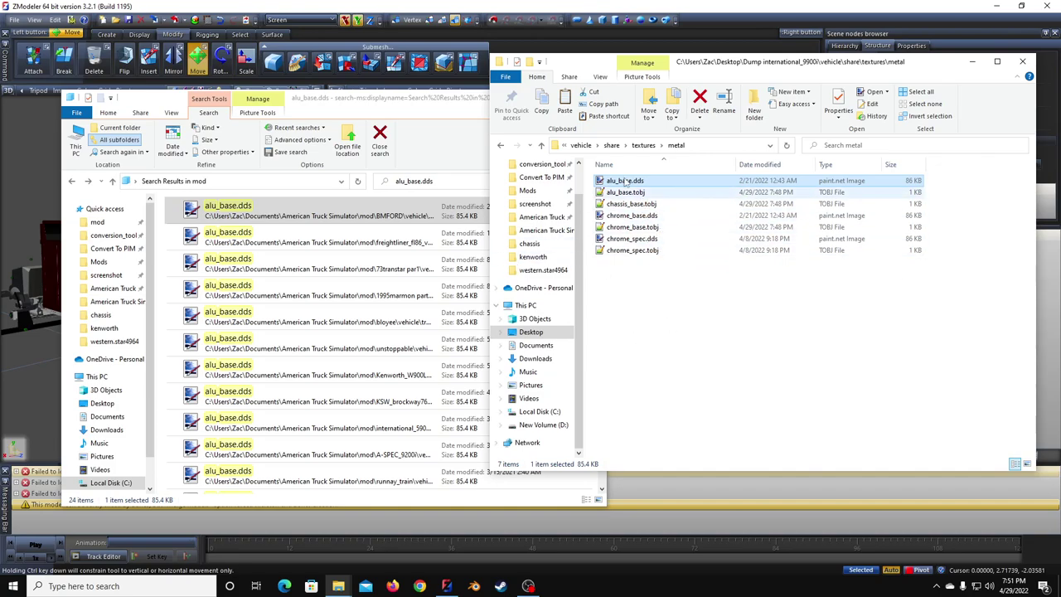
Step: Close the search results and the metal textures folder to get back to ZModeler
{"action": "left_click", "coordinate": [437, 113]}
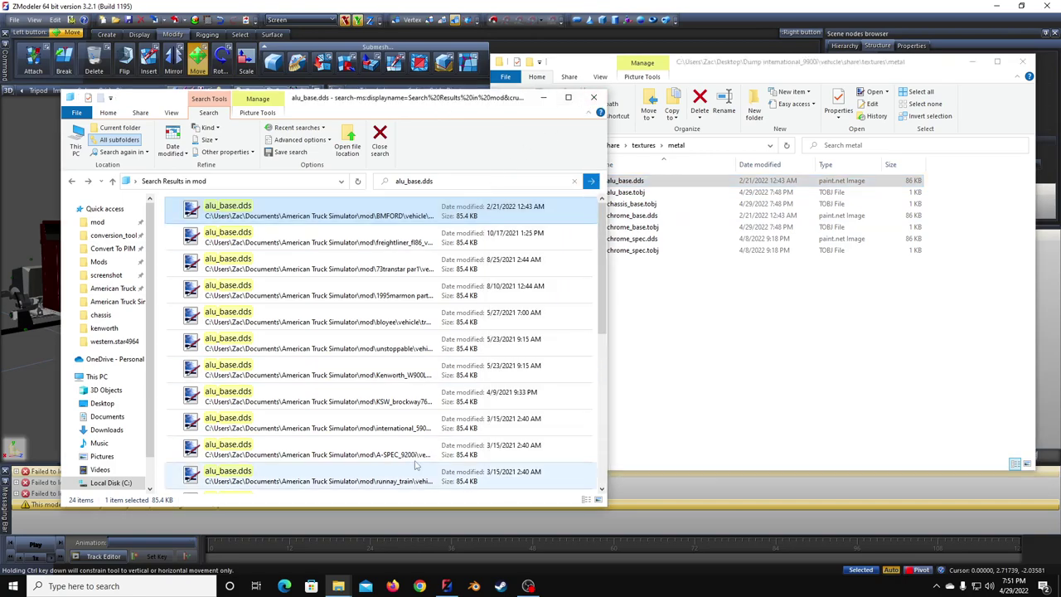
{"action": "left_click_drag", "start_coordinate": [401, 106], "coordinate": [368, 37]}
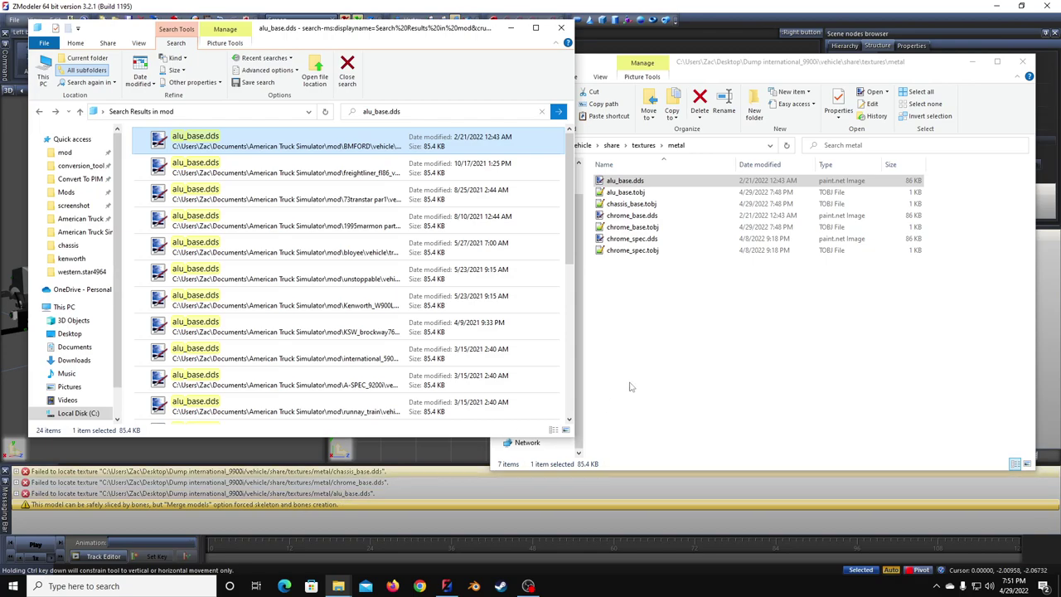
{"action": "right_click", "coordinate": [659, 374]}
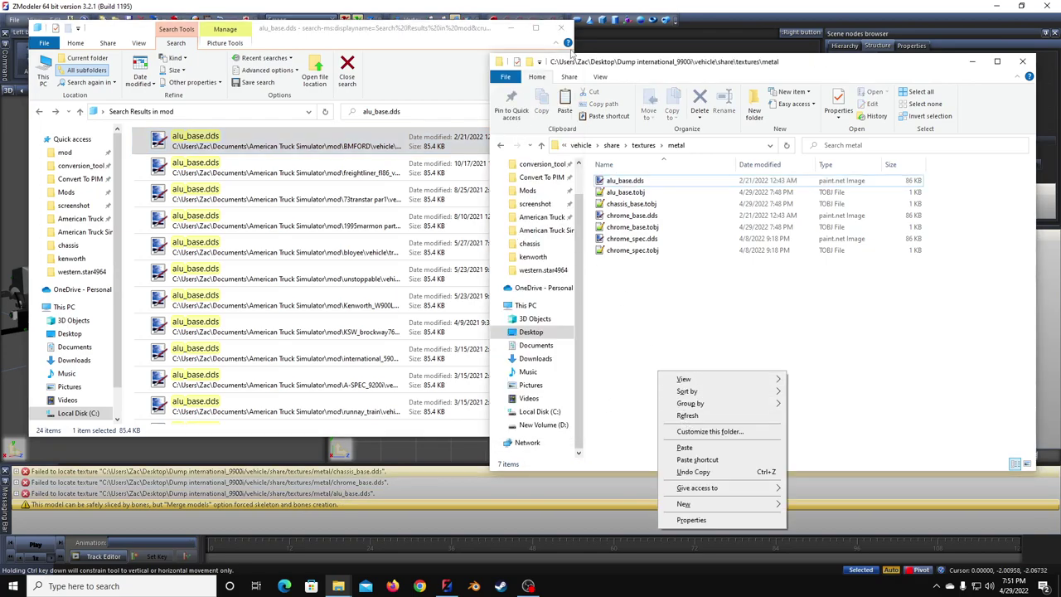
{"action": "left_click", "coordinate": [561, 28]}
{"action": "left_click", "coordinate": [561, 27]}
{"action": "left_click", "coordinate": [1026, 61]}
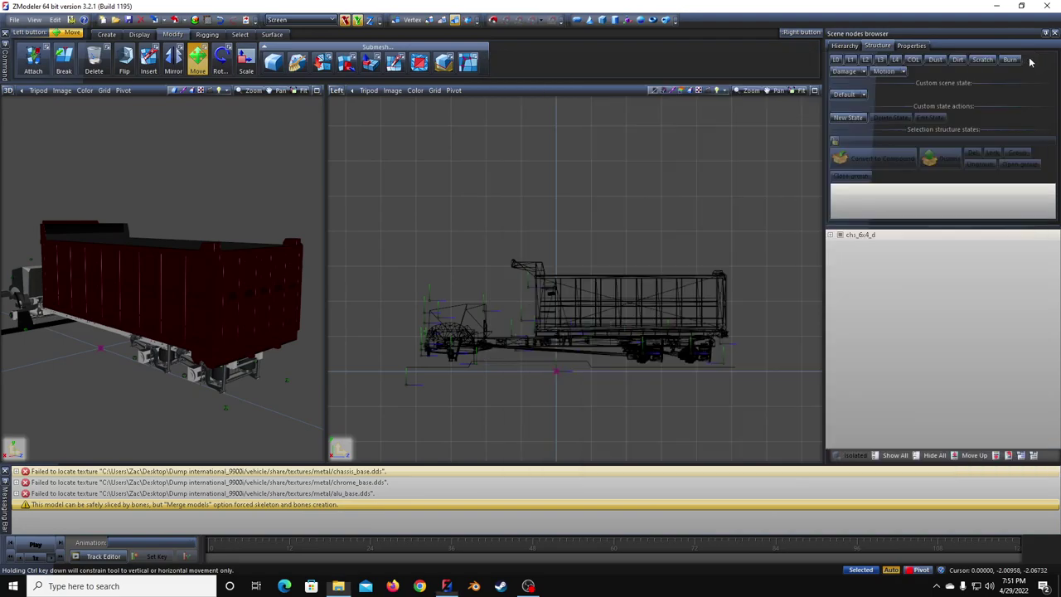
Step: Start a new empty scene and reimport chs_6x4_d.pmd from the chassis folder
{"action": "right_click", "coordinate": [403, 484]}
{"action": "left_click", "coordinate": [15, 22]}
{"action": "left_click", "coordinate": [26, 36]}
{"action": "left_click", "coordinate": [549, 323]}
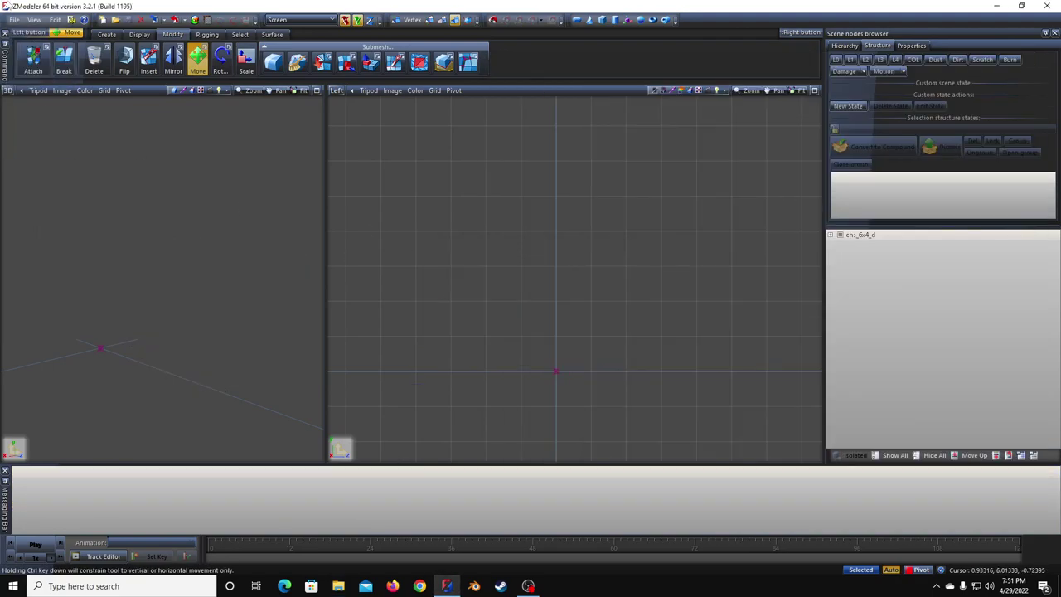
{"action": "left_click", "coordinate": [14, 19]}
{"action": "left_click", "coordinate": [32, 103]}
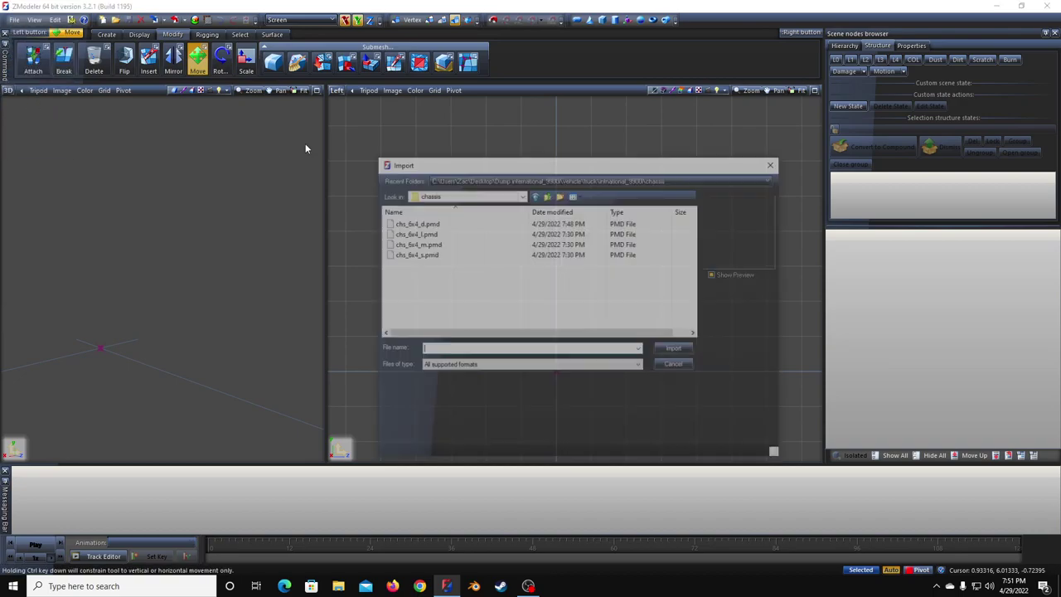
{"action": "double_click", "coordinate": [437, 224]}
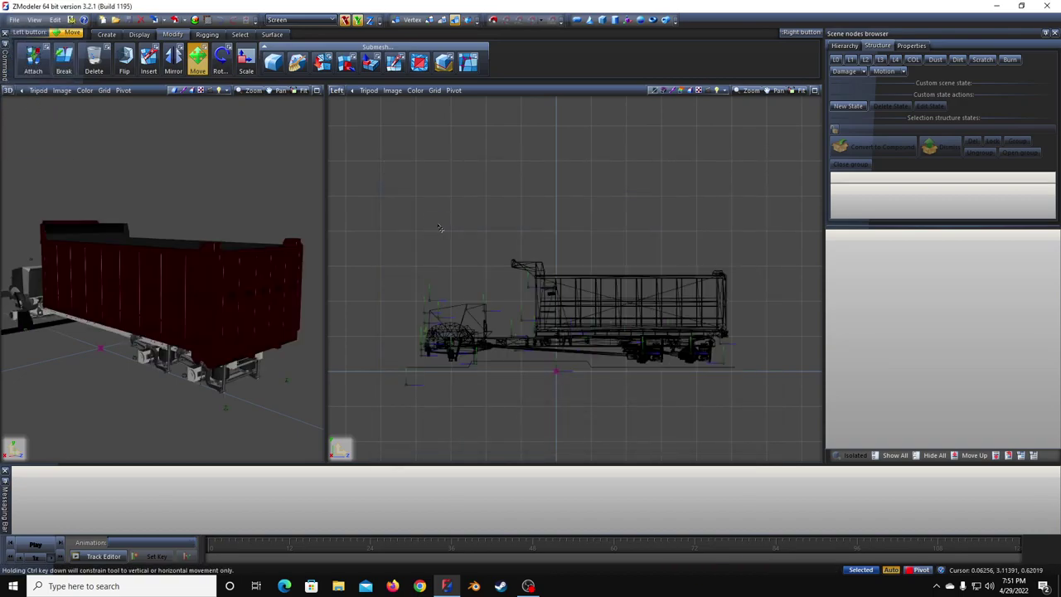
Step: Replace the missing chassis_base.dds texture with one from Dump international_9900i\vehicle\truck\share
{"action": "middle_click_drag", "start_coordinate": [124, 348], "coordinate": [259, 365]}
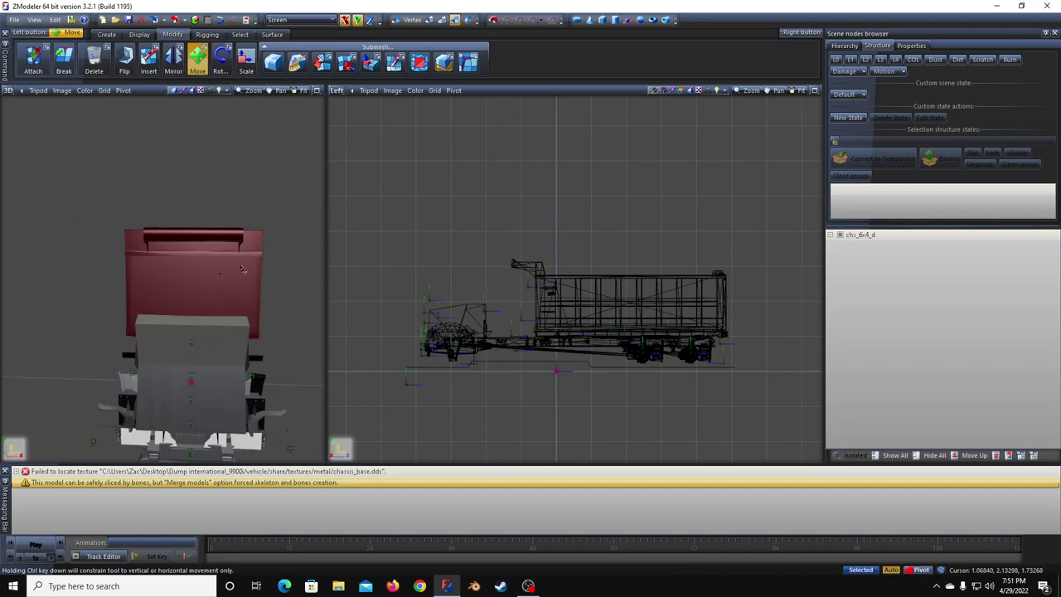
{"action": "left_click", "coordinate": [207, 19]}
{"action": "left_click", "coordinate": [645, 120]}
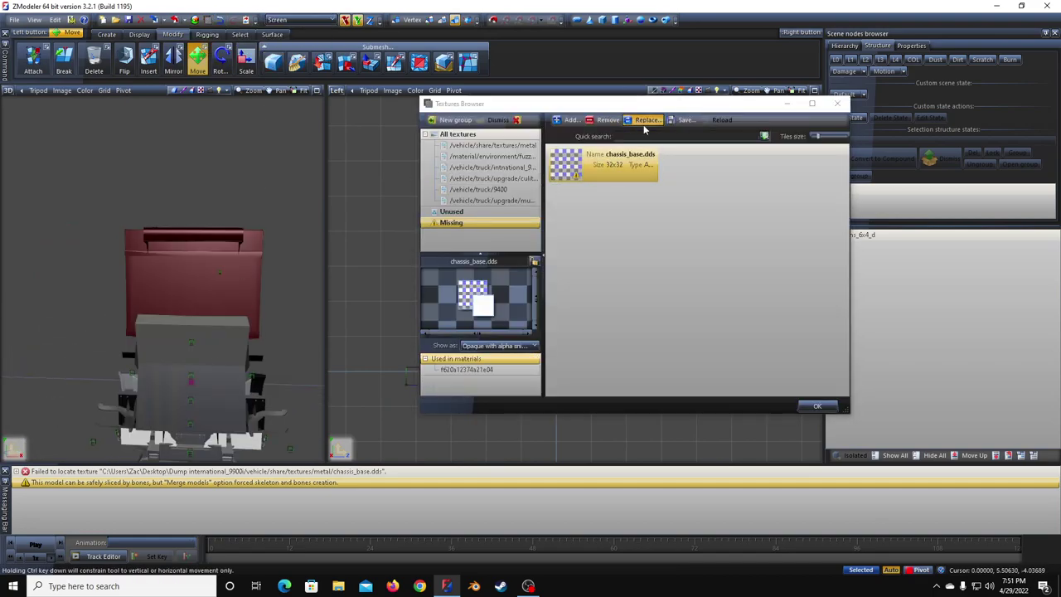
{"action": "left_click", "coordinate": [551, 205]}
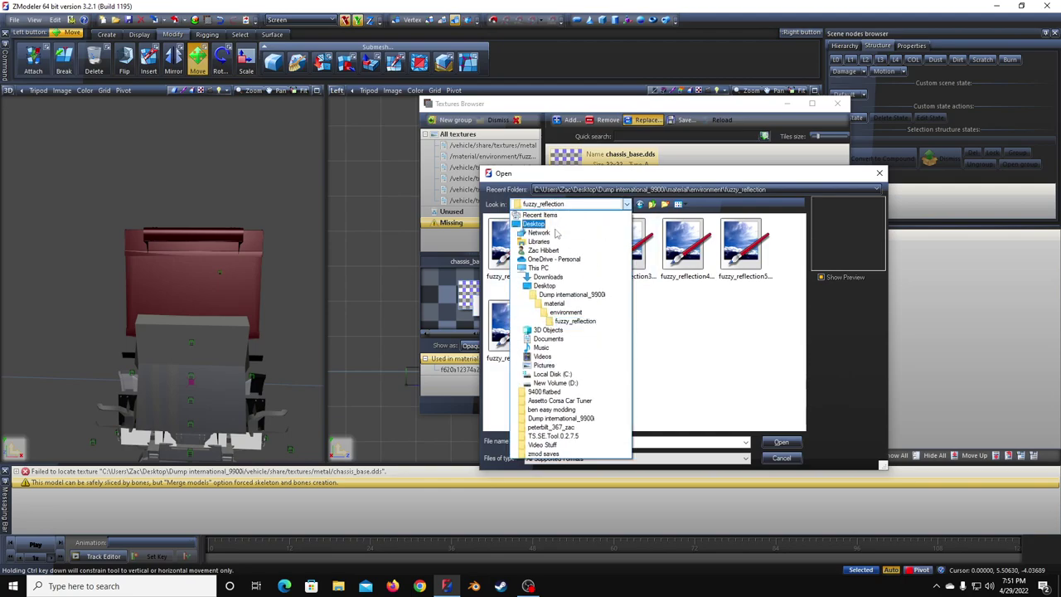
{"action": "left_click", "coordinate": [628, 190]}
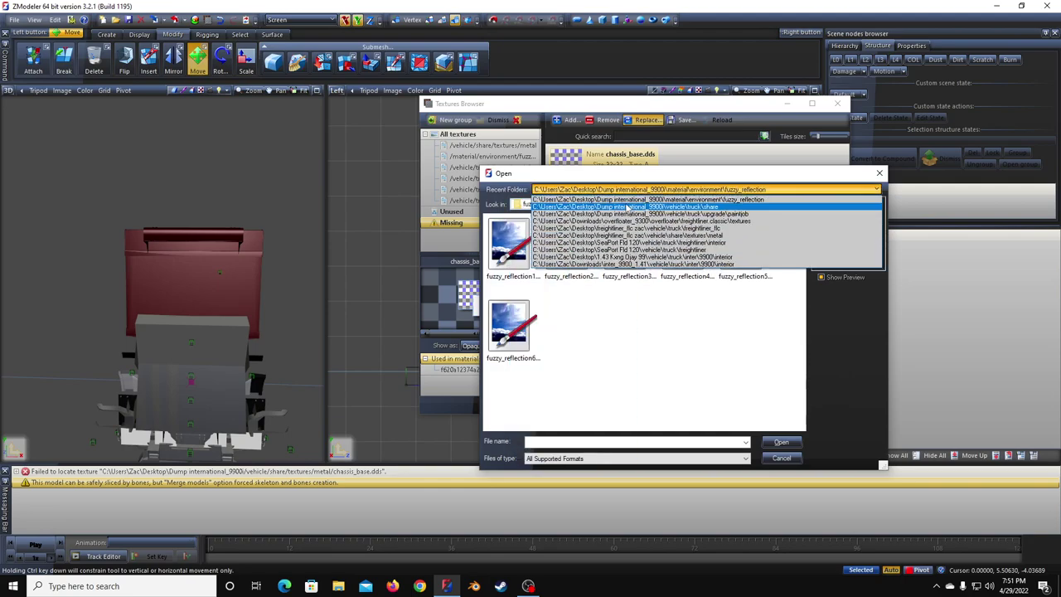
{"action": "left_click", "coordinate": [628, 207]}
{"action": "left_click", "coordinate": [628, 280]}
{"action": "left_click", "coordinate": [782, 442]}
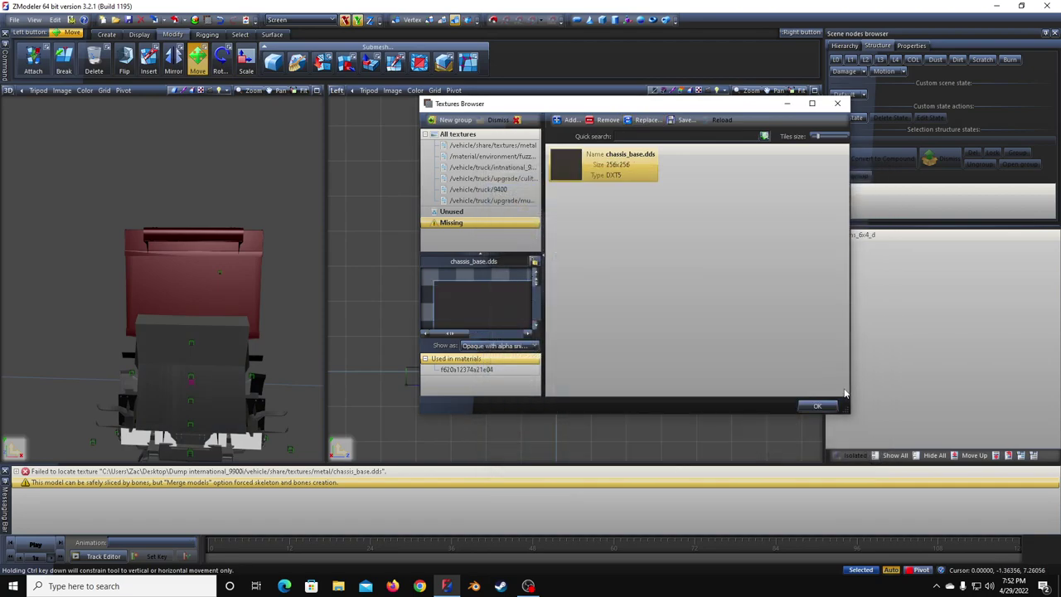
{"action": "left_click", "coordinate": [817, 405]}
Step: Export the model over the existing chs_6x4_d.pmd in the chassis folder
{"action": "middle_click_drag", "start_coordinate": [239, 362], "coordinate": [219, 360]}
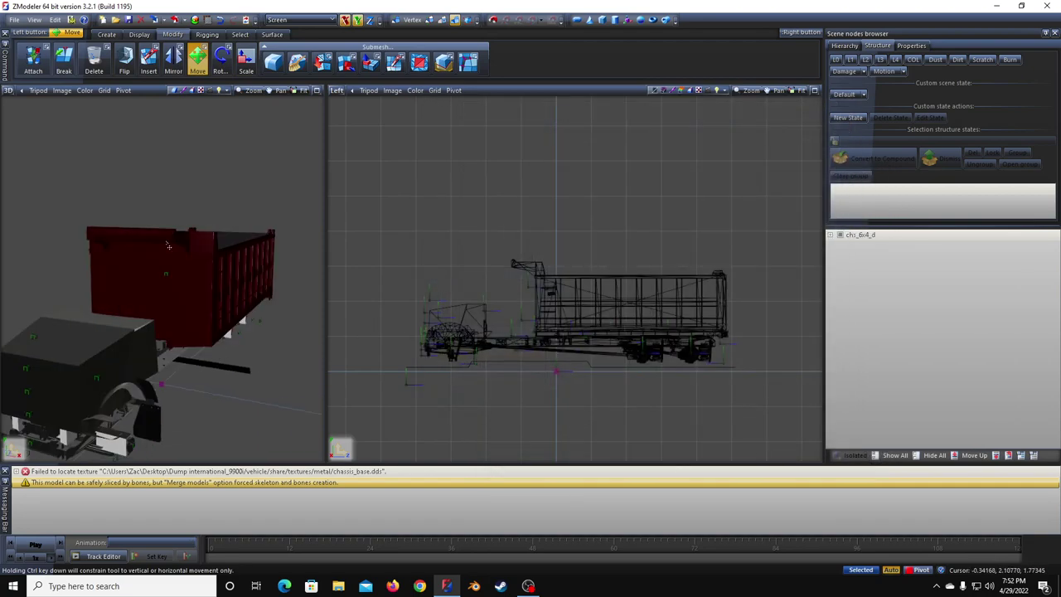
{"action": "left_click", "coordinate": [14, 19]}
{"action": "left_click", "coordinate": [33, 115]}
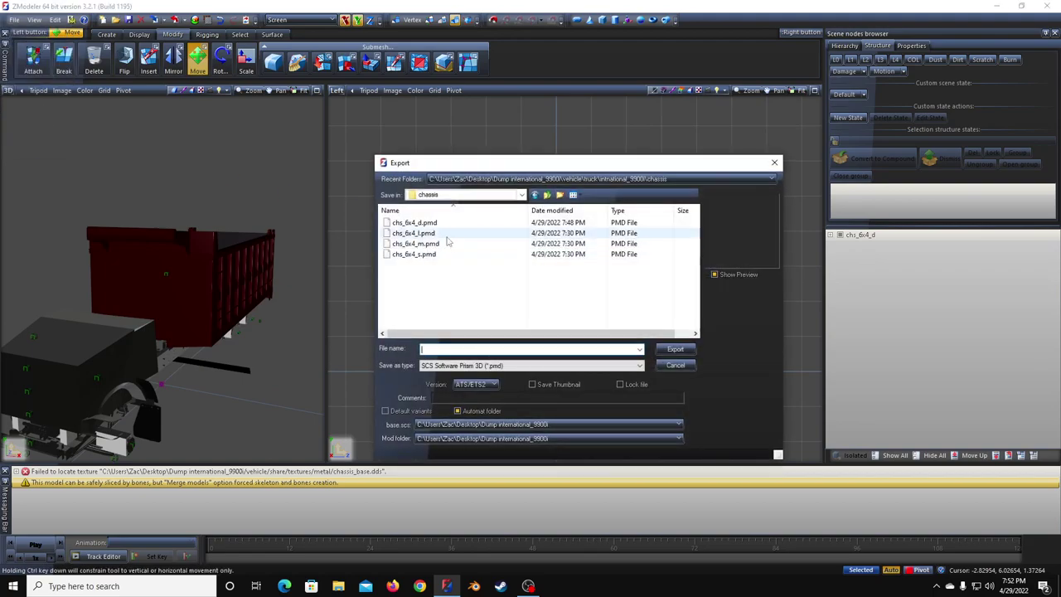
{"action": "double_click", "coordinate": [414, 223]}
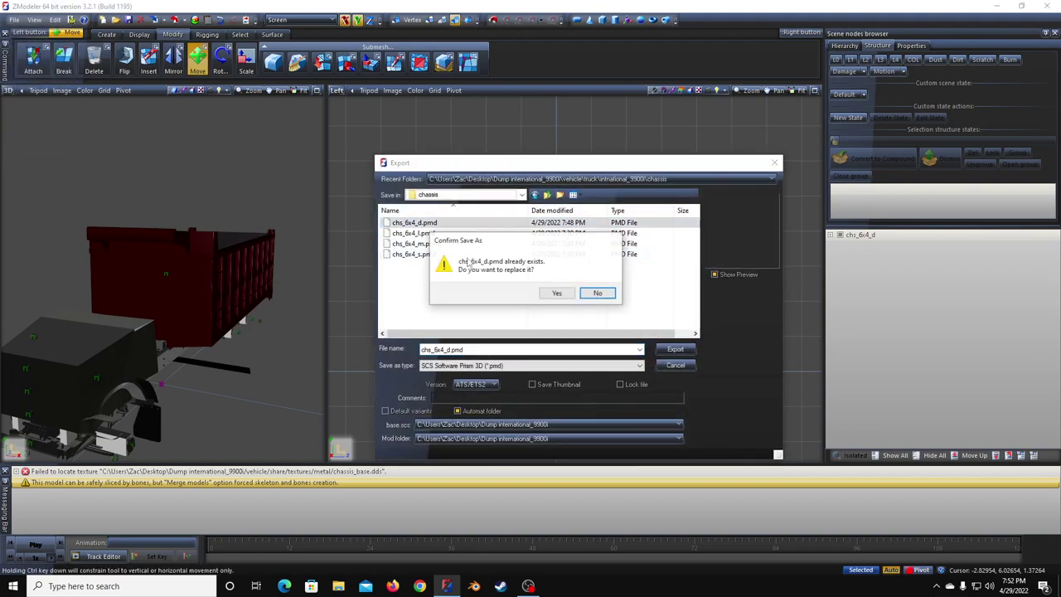
{"action": "left_click", "coordinate": [557, 293]}
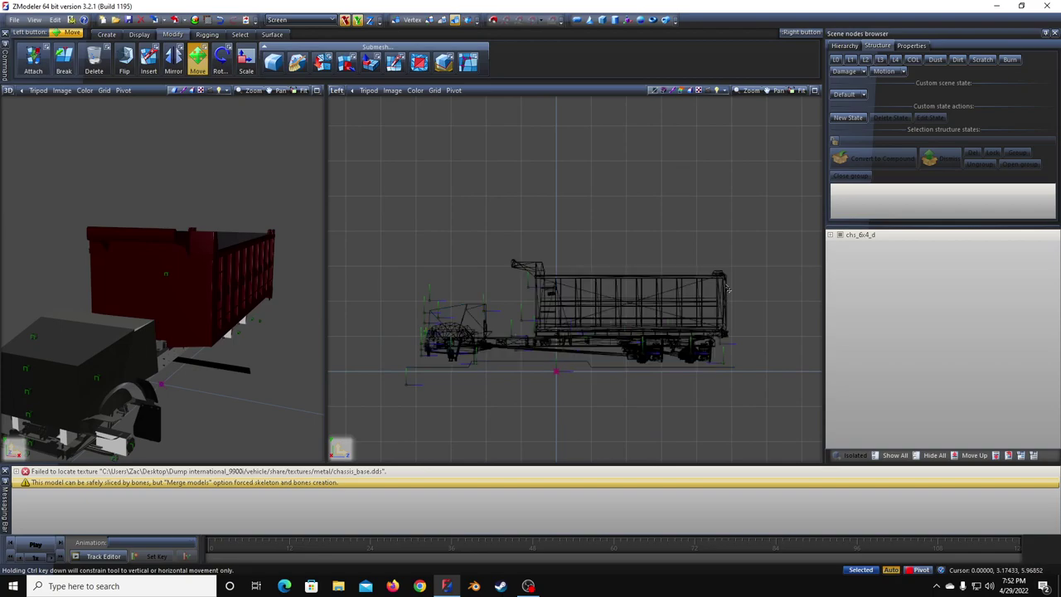
Step: Check the finished dump truck chassis in the 3D view, close ZModeler and clear the desktop
{"action": "scroll", "coordinate": [182, 353], "scroll_direction": "down", "scroll_amount": 3}
{"action": "scroll", "coordinate": [212, 362], "scroll_direction": "up", "scroll_amount": 3}
{"action": "middle_click_drag", "start_coordinate": [212, 362], "coordinate": [200, 362]}
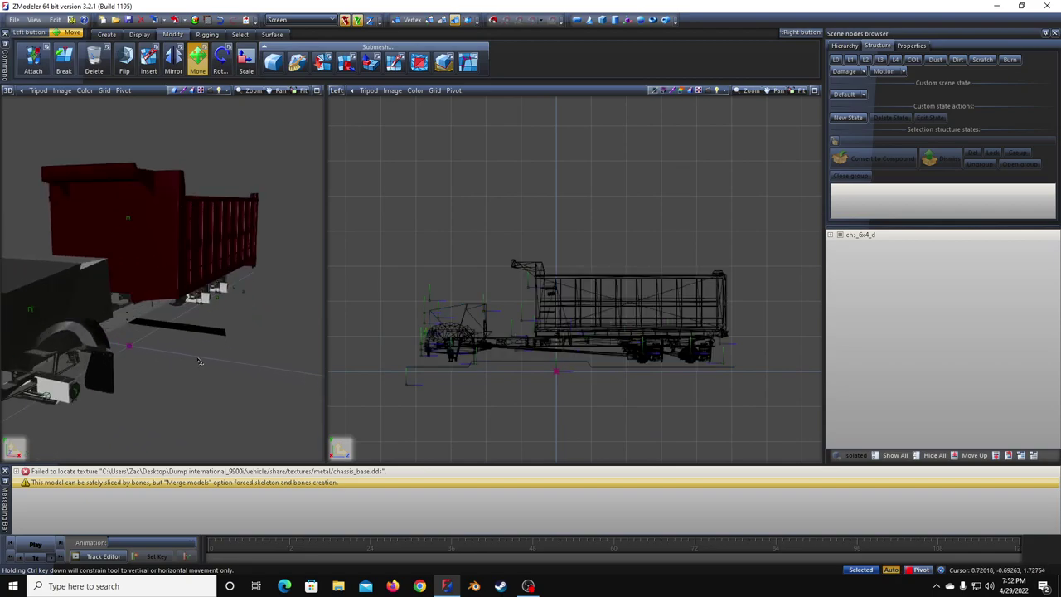
{"action": "scroll", "coordinate": [239, 370], "scroll_direction": "down", "scroll_amount": 3}
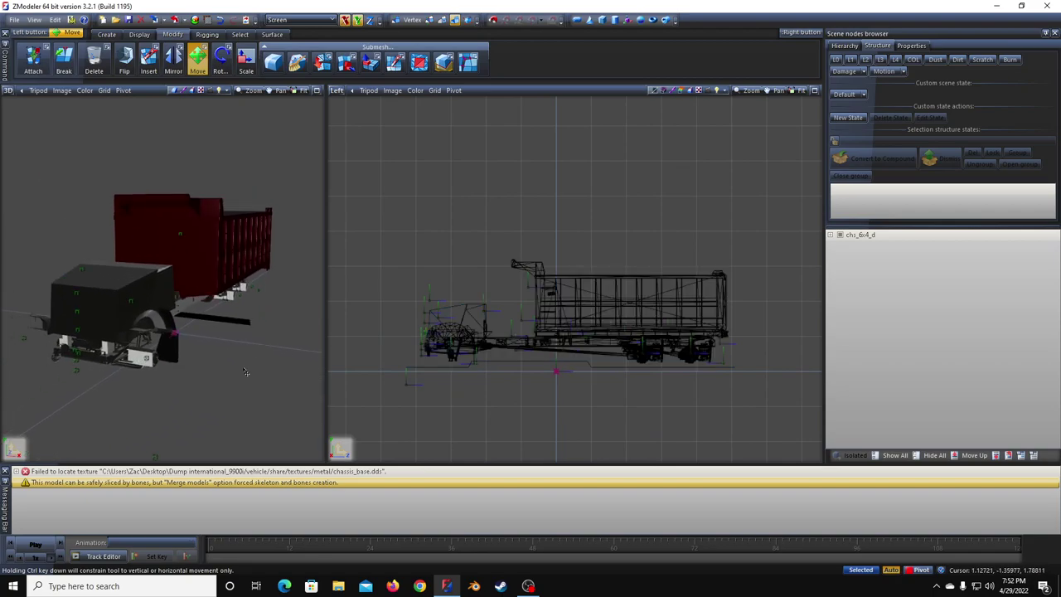
{"action": "left_click", "coordinate": [1049, 5]}
{"action": "left_click", "coordinate": [554, 320]}
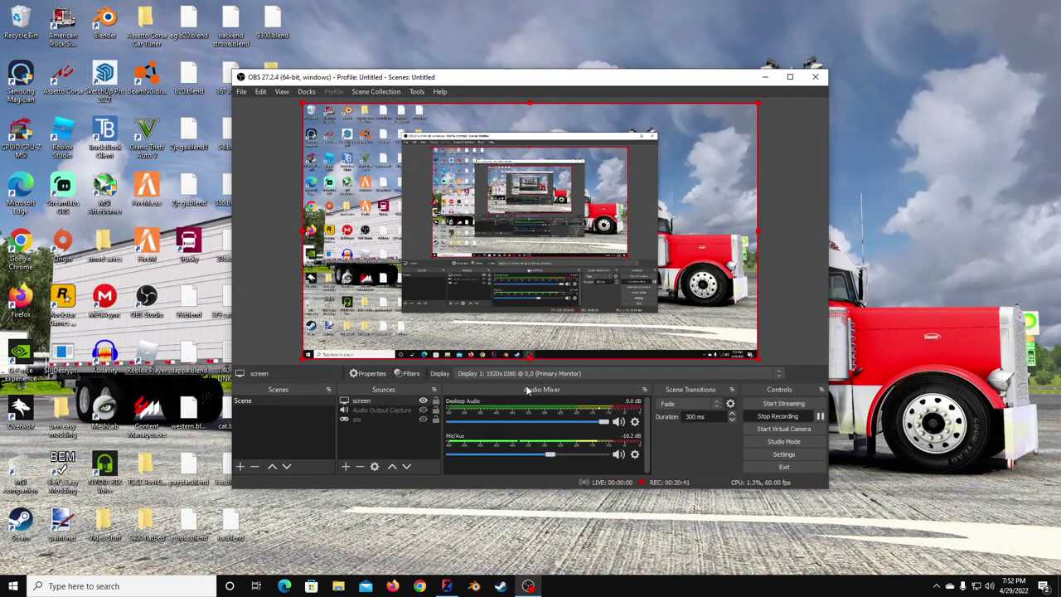
{"action": "left_click", "coordinate": [531, 586]}
{"action": "left_click", "coordinate": [338, 586]}
{"action": "left_click", "coordinate": [75, 154]}
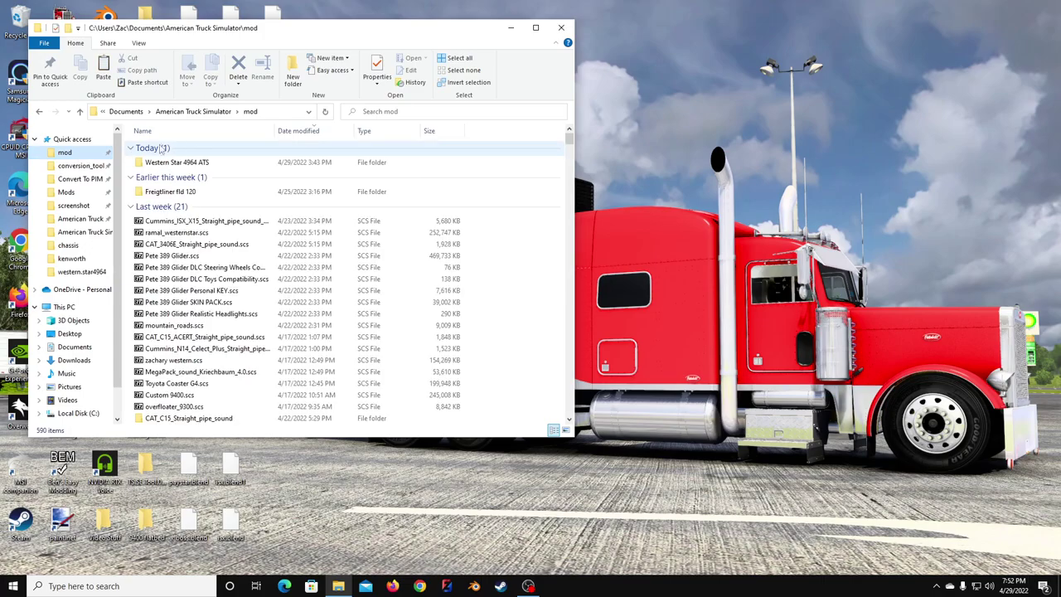
{"action": "left_click_drag", "start_coordinate": [483, 23], "coordinate": [764, 29]}
{"action": "left_click", "coordinate": [844, 33]}
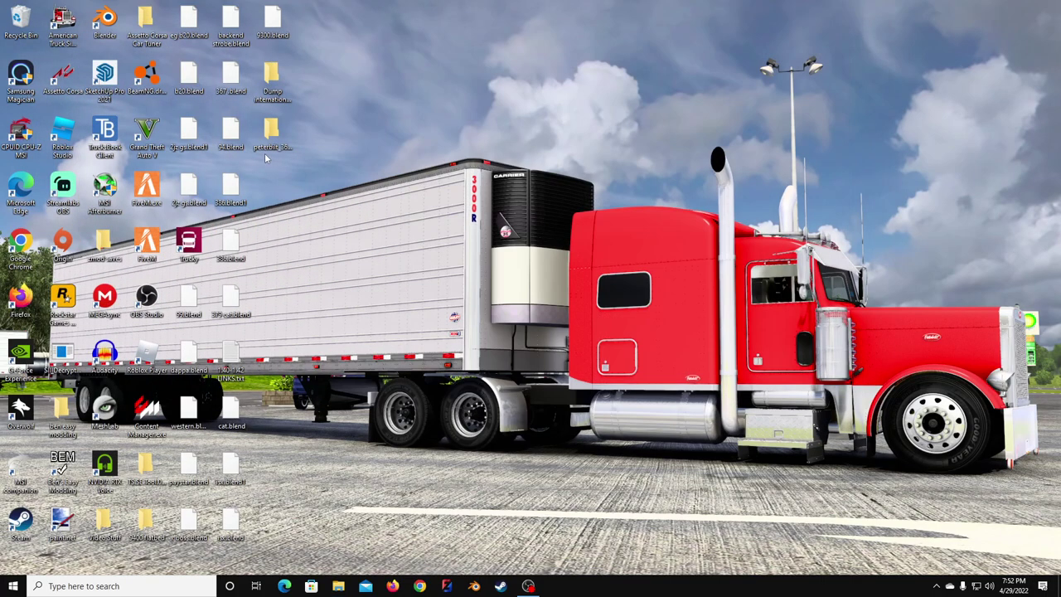
Step: Open def\vehicle in Dump international_9900i on the desktop and delete the subfolders other than truck and truck_dealer
{"action": "double_click", "coordinate": [273, 91]}
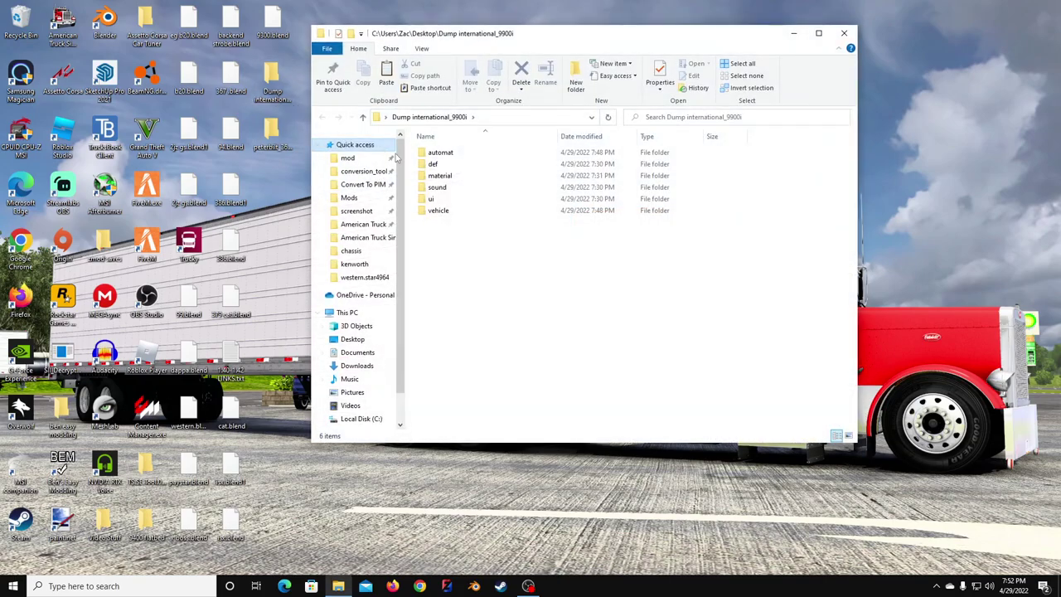
{"action": "double_click", "coordinate": [439, 164]}
{"action": "double_click", "coordinate": [444, 165]}
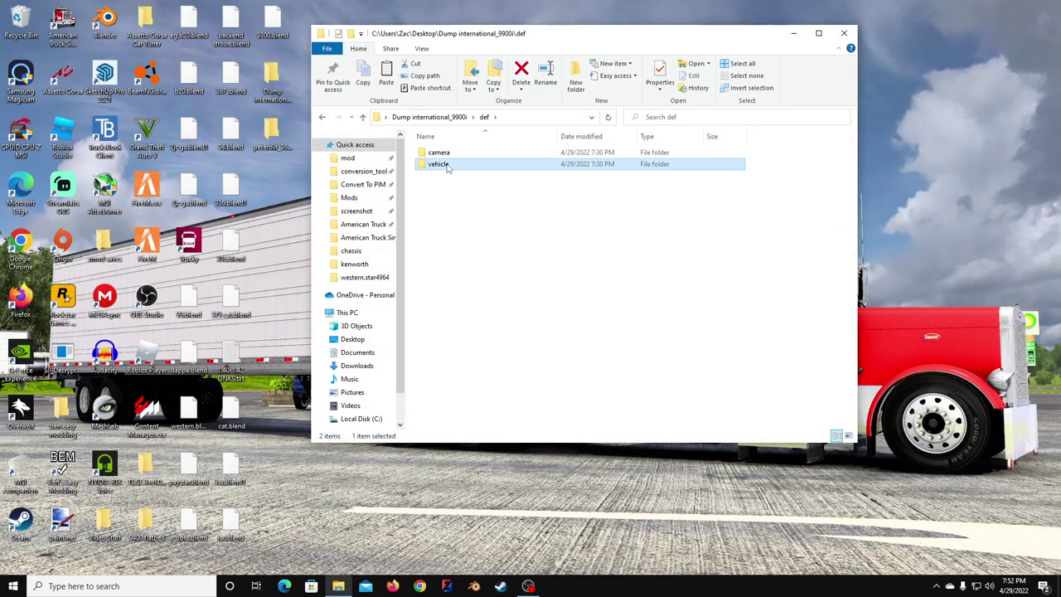
{"action": "left_click", "coordinate": [452, 164]}
{"action": "key", "text": "Delete"}
{"action": "left_click", "coordinate": [455, 178]}
{"action": "key", "text": "Delete"}
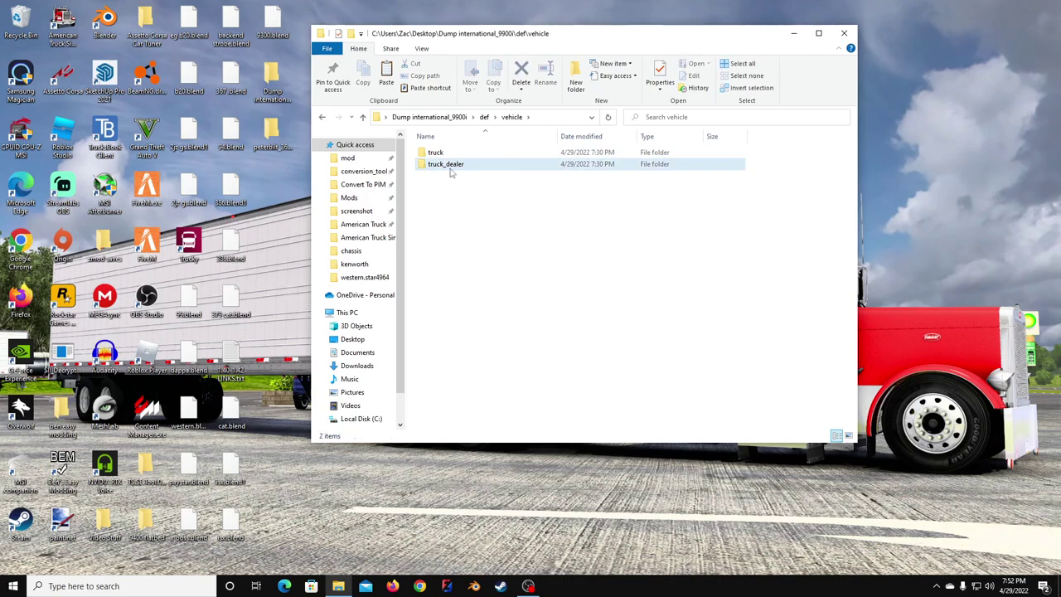
Step: Delete the entries in the truck folder other than intnational.9900i and open that truck's chassis folder
{"action": "double_click", "coordinate": [461, 154]}
{"action": "left_click_drag", "start_coordinate": [480, 204], "coordinate": [505, 165]}
{"action": "key", "text": "Delete"}
{"action": "double_click", "coordinate": [461, 153]}
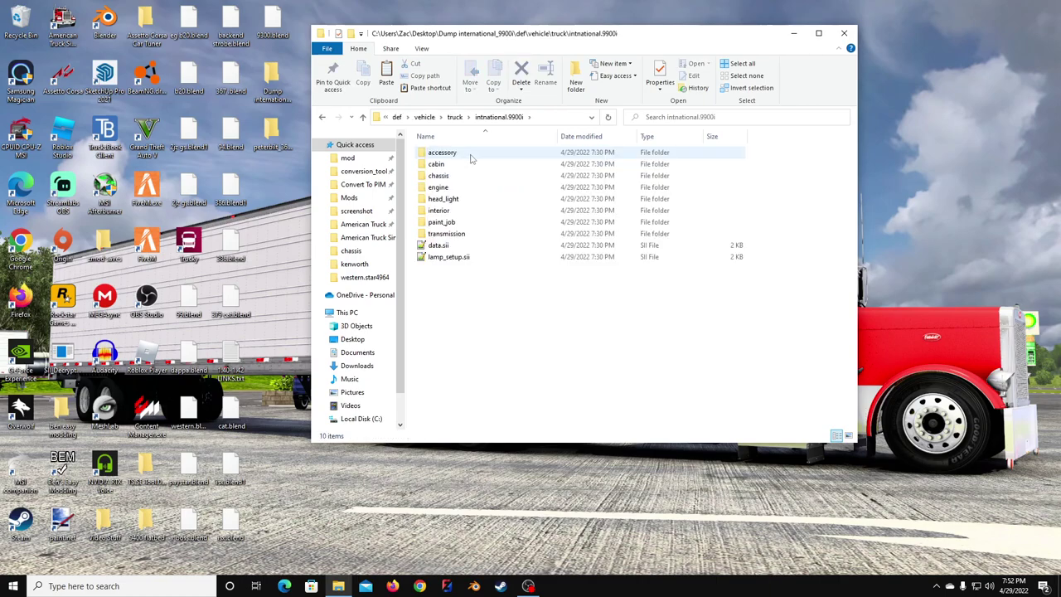
{"action": "double_click", "coordinate": [453, 175]}
Step: Duplicate chs_6x4_long.sii in the chassis folder, rename the copy as chs_6x4_dump.sii and open it in Notepad++
{"action": "left_click", "coordinate": [469, 154]}
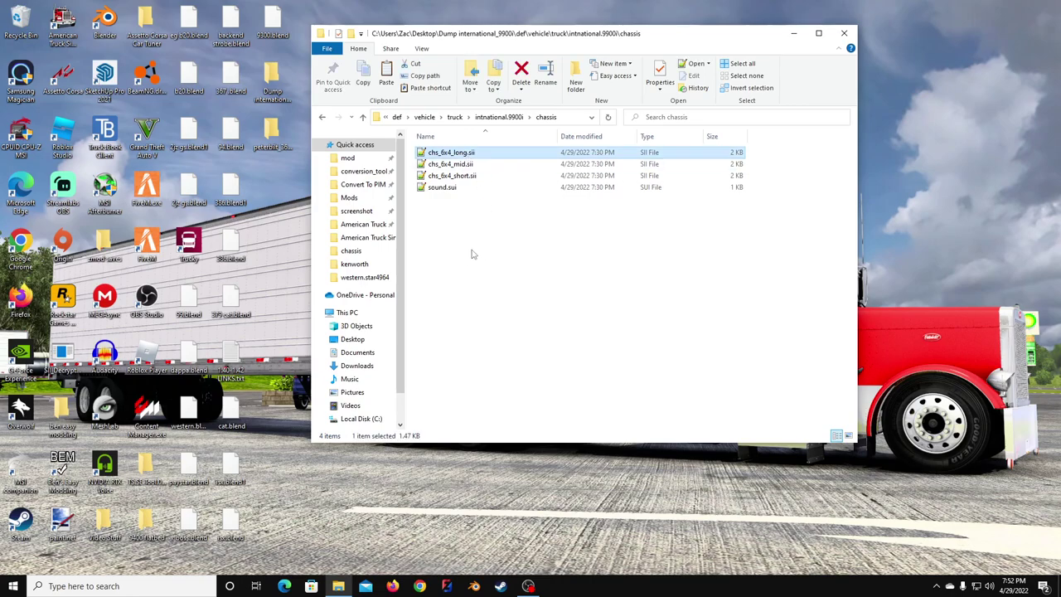
{"action": "key", "text": "ctrl+c"}
{"action": "key", "text": "ctrl+v"}
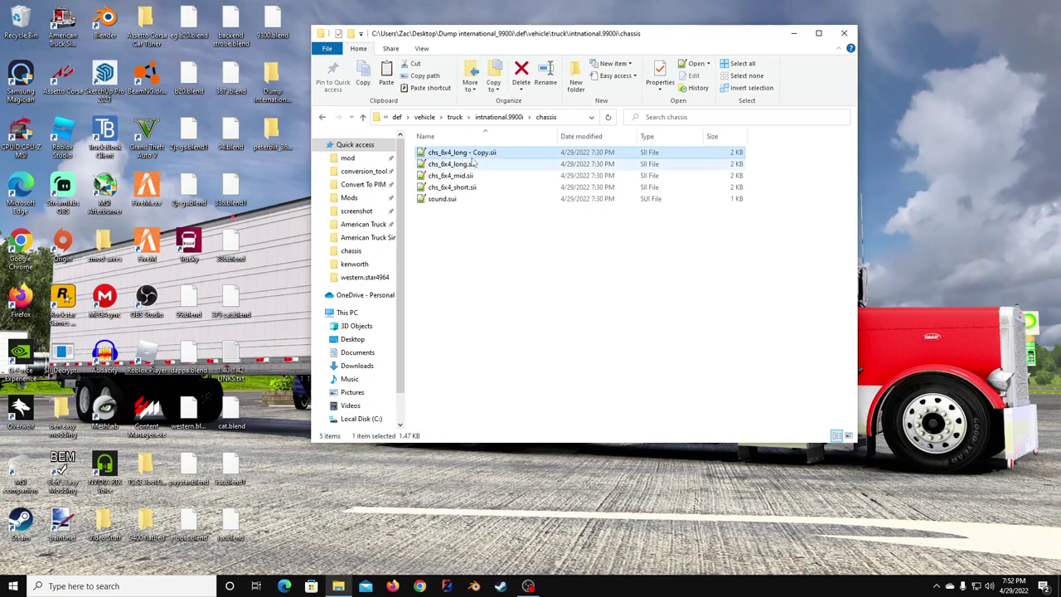
{"action": "left_click", "coordinate": [489, 153]}
{"action": "key", "text": "Right"}
{"action": "key", "text": "BackSpace"}
{"action": "key", "text": "BackSpace"}
{"action": "key", "text": "BackSpace"}
{"action": "key", "text": "BackSpace"}
{"action": "key", "text": "BackSpace"}
{"action": "key", "text": "BackSpace"}
{"action": "key", "text": "BackSpace"}
{"action": "key", "text": "BackSpace"}
{"action": "key", "text": "BackSpace"}
{"action": "key", "text": "BackSpace"}
{"action": "key", "text": "BackSpace"}
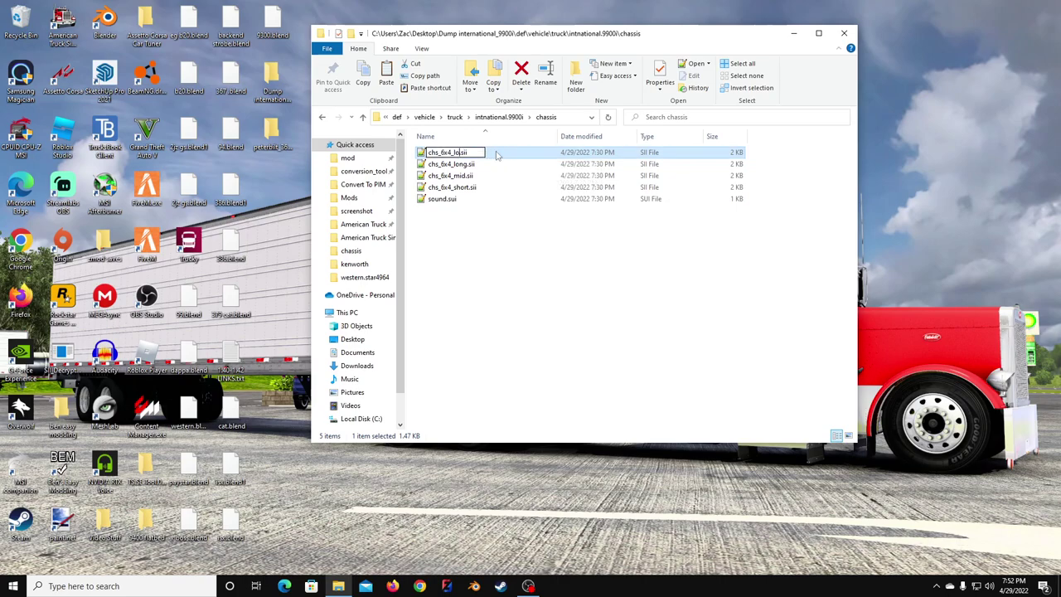
{"action": "type", "text": "dump"}
{"action": "key", "text": "Return"}
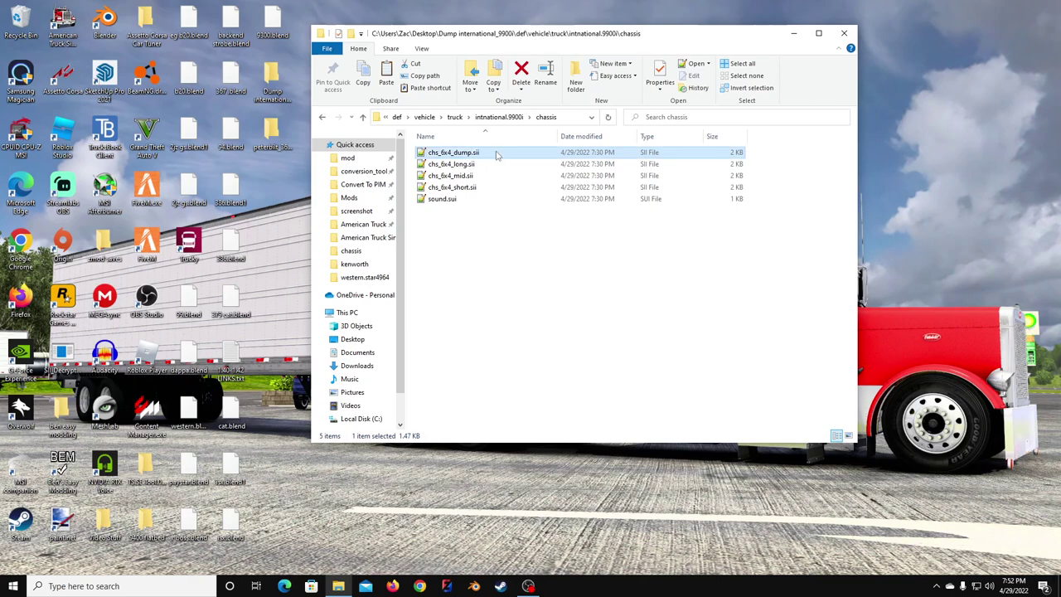
{"action": "key", "text": "F2"}
{"action": "double_click", "coordinate": [497, 153]}
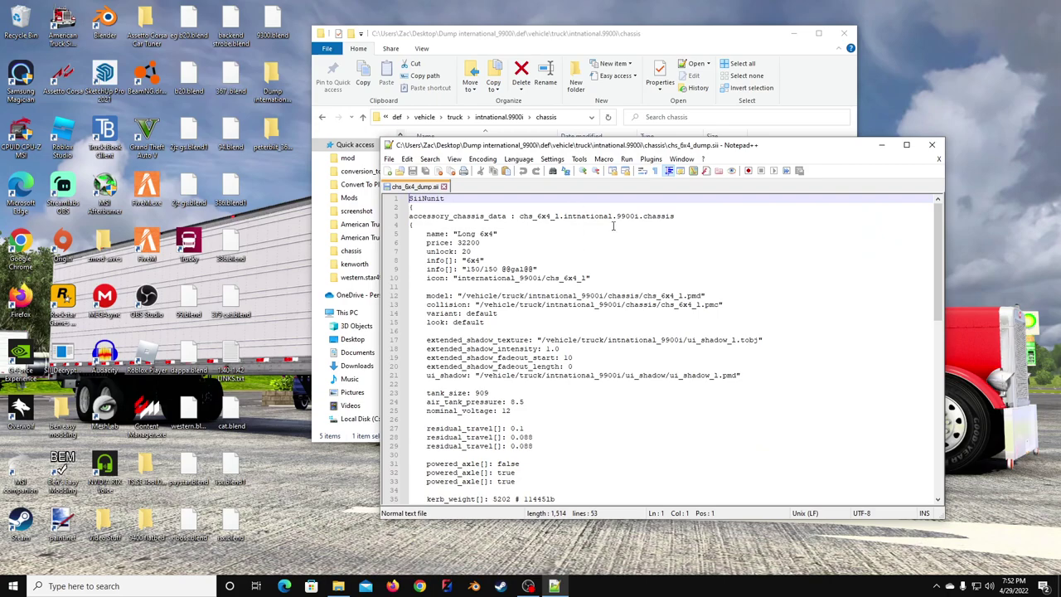
Step: Open chs_6x4_mid.sii from the chassis folder to compare its chassis identifier with the dump definition, and close it
{"action": "double_click", "coordinate": [561, 217]}
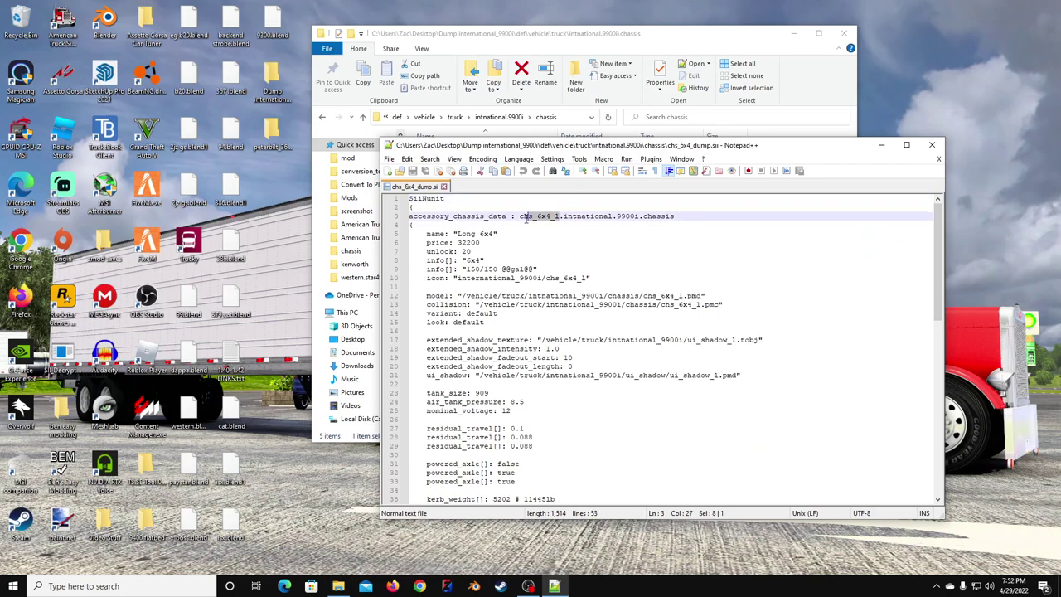
{"action": "key", "text": "Down"}
{"action": "left_click", "coordinate": [558, 216]}
{"action": "left_click_drag", "start_coordinate": [537, 147], "coordinate": [659, 160]}
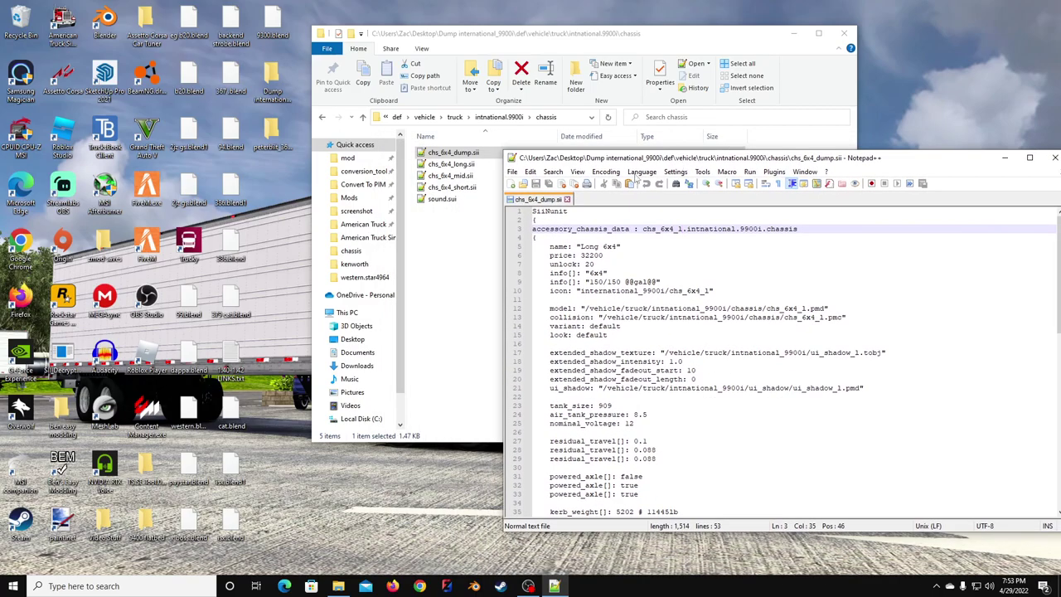
{"action": "double_click", "coordinate": [468, 176]}
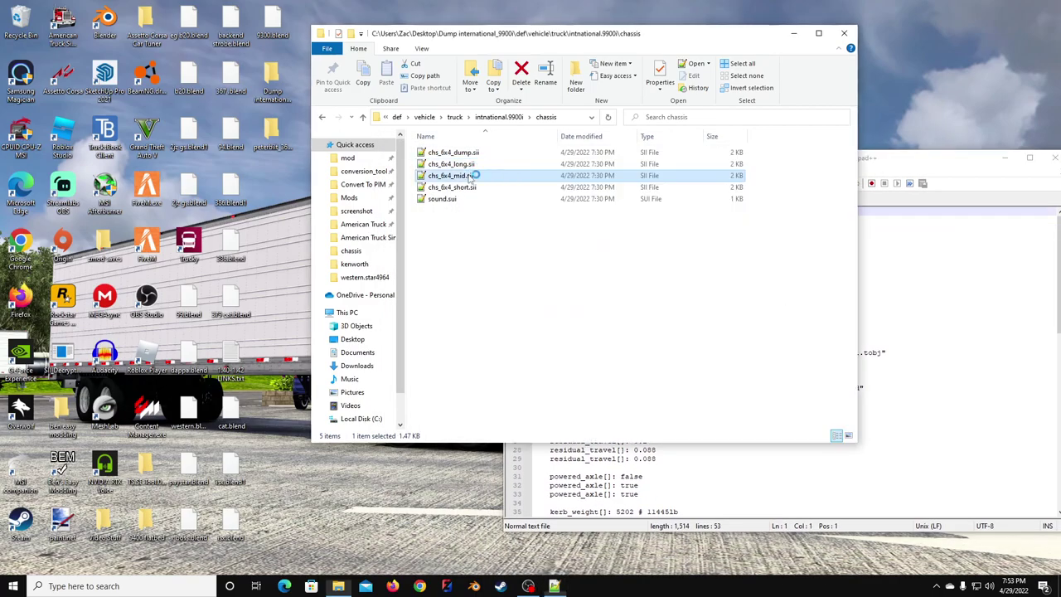
{"action": "left_click", "coordinate": [607, 200]}
{"action": "left_click", "coordinate": [632, 199]}
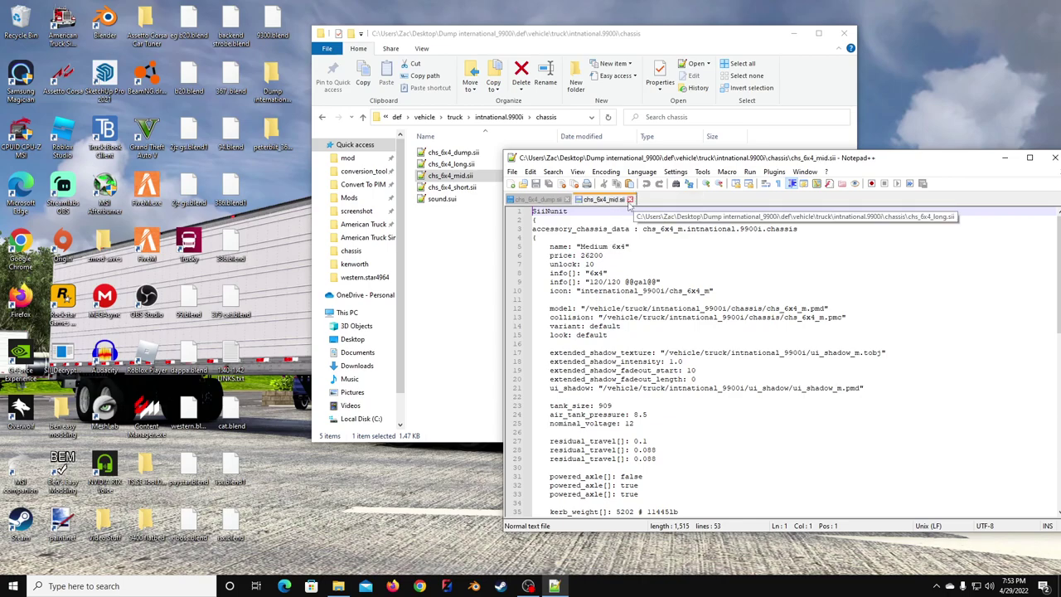
{"action": "left_click", "coordinate": [630, 200]}
Step: Change the chassis identifier to chs_6x4_d.intnational.9900i.chassis and the name to "Dump 6x4"
{"action": "key", "text": "BackSpace"}
{"action": "type", "text": "d"}
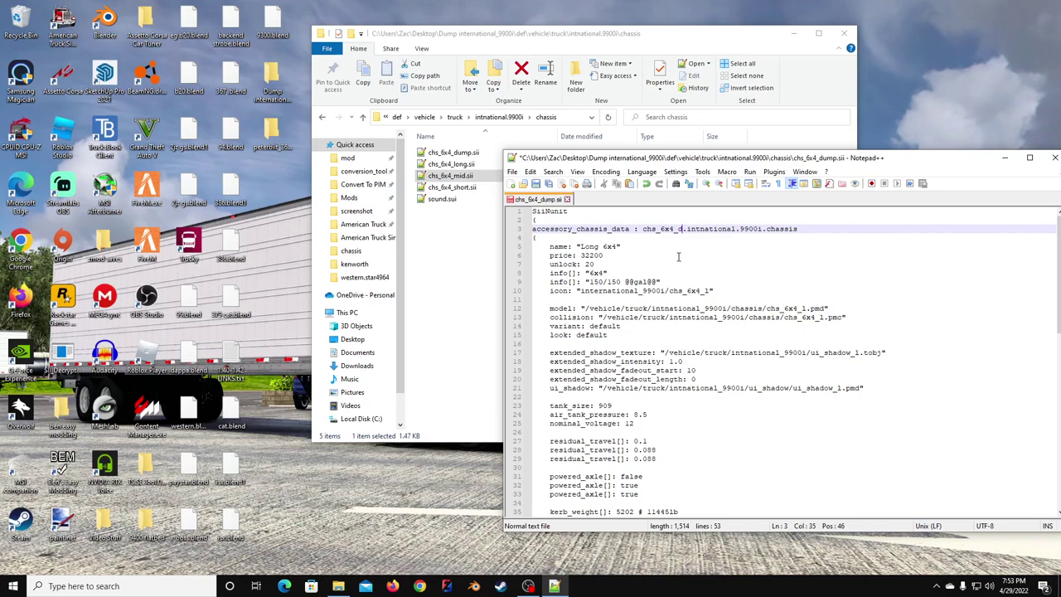
{"action": "double_click", "coordinate": [590, 247]}
{"action": "type", "text": "Dump"}
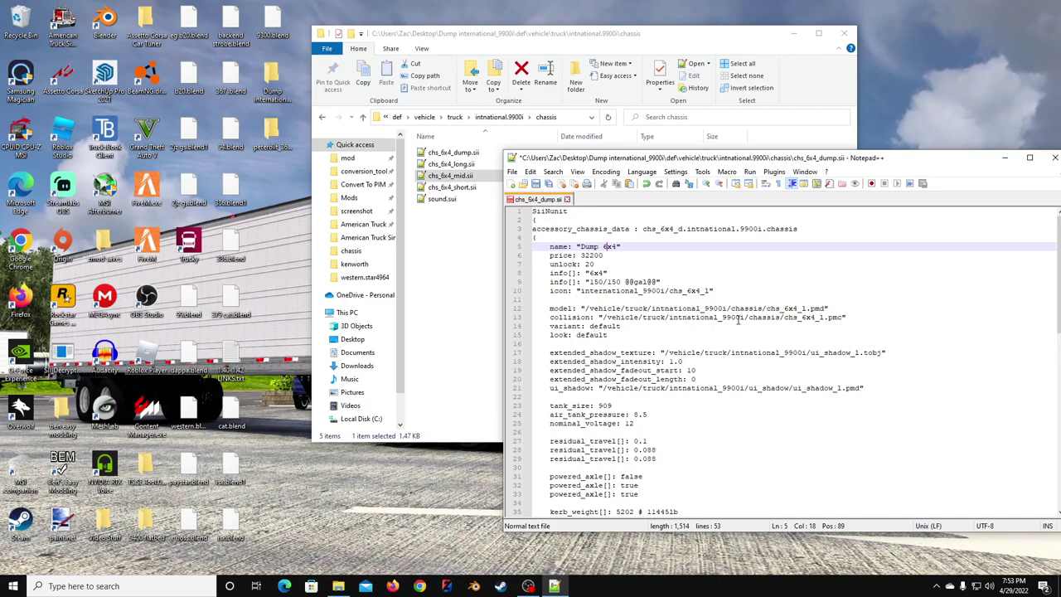
Step: Point the model path to chs_6x4_d.pmd and the collision path to chs_6x4_d.pmc
{"action": "left_click_drag", "start_coordinate": [594, 307], "coordinate": [796, 309]}
{"action": "left_click", "coordinate": [803, 308]}
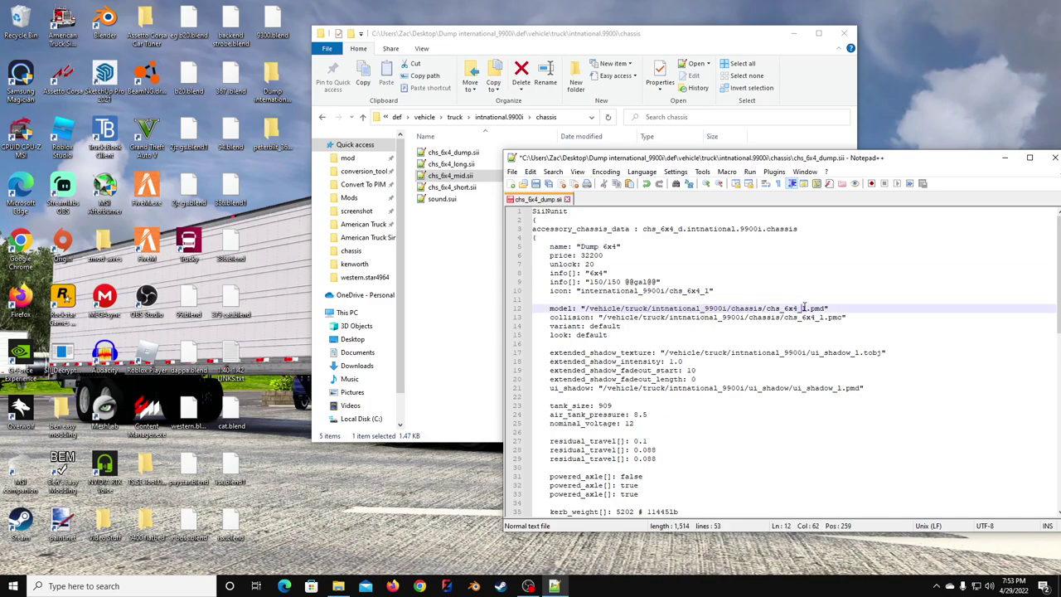
{"action": "key", "text": "BackSpace"}
{"action": "type", "text": "d"}
{"action": "left_click", "coordinate": [823, 322]}
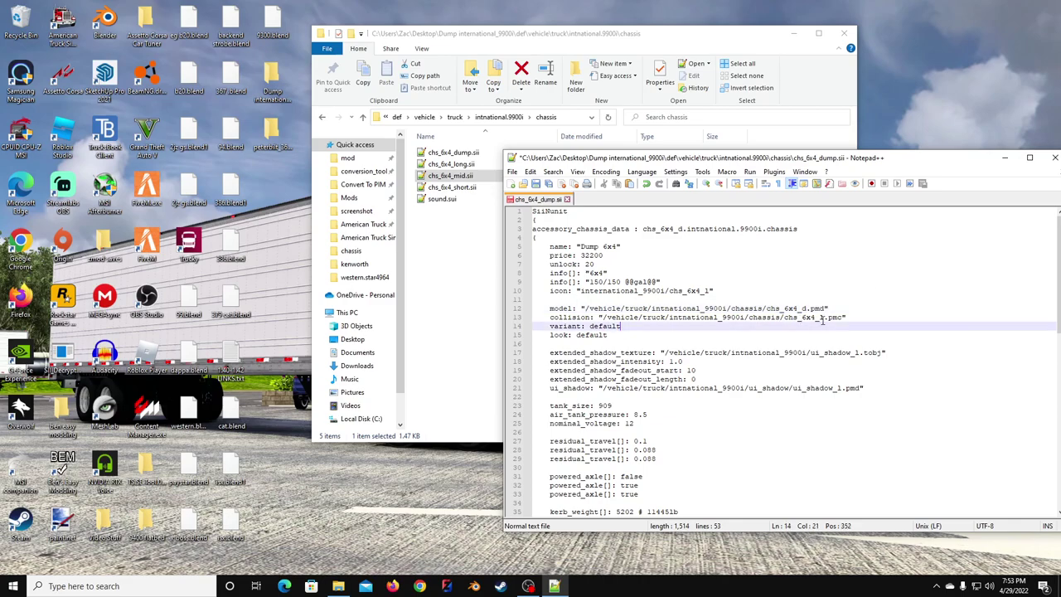
{"action": "left_click", "coordinate": [822, 318]}
{"action": "key", "text": "BackSpace"}
{"action": "type", "text": "d"}
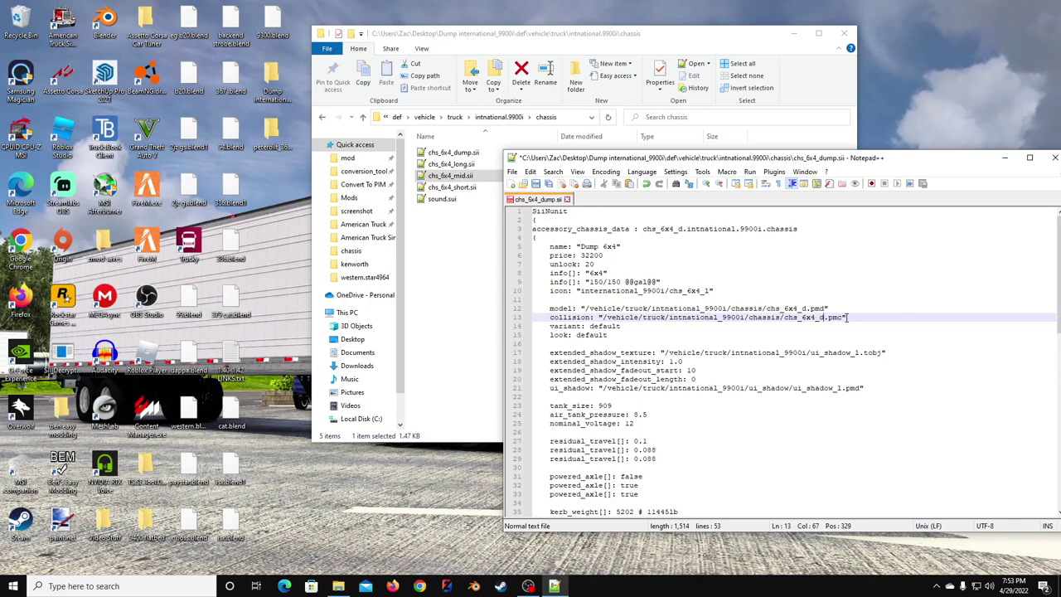
Step: Delete the two conflict_with lines for the day and s51 cabins and save chs_6x4_dump.sii
{"action": "scroll", "coordinate": [674, 346], "scroll_direction": "down", "scroll_amount": 8}
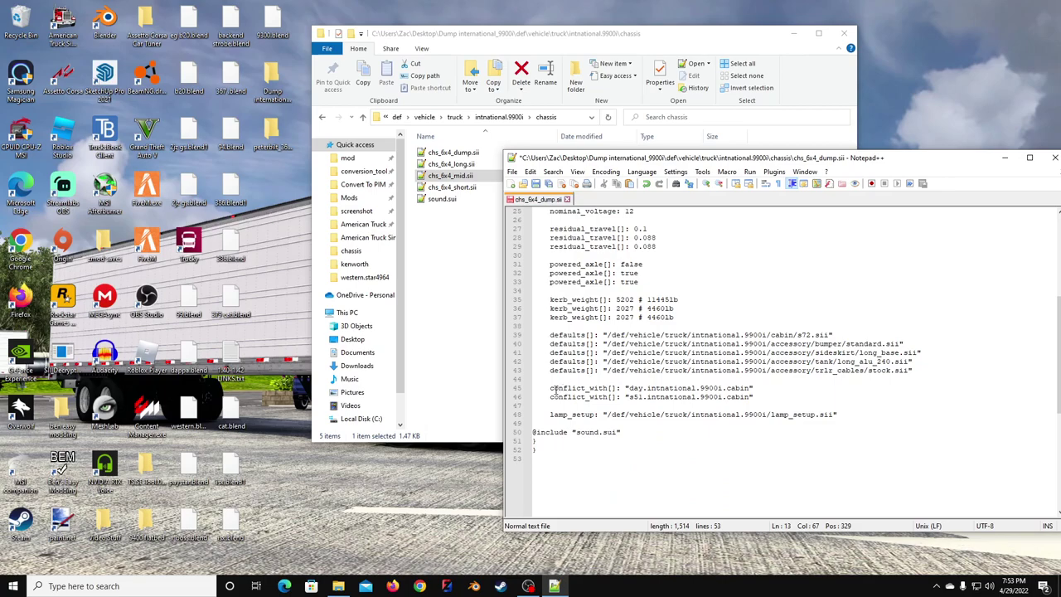
{"action": "left_click_drag", "start_coordinate": [548, 388], "coordinate": [771, 394]}
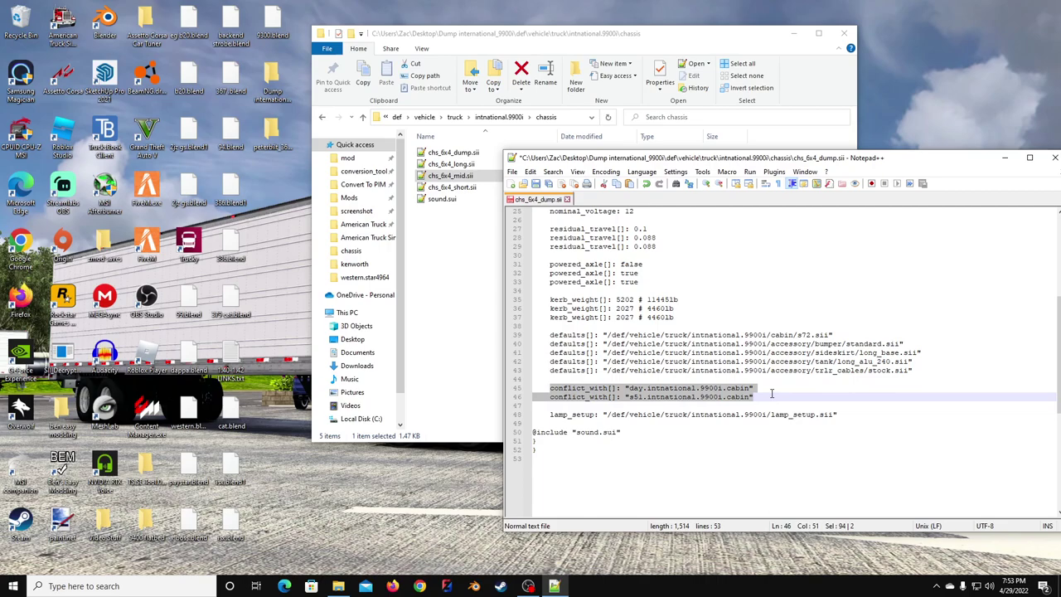
{"action": "key", "text": "Delete"}
{"action": "scroll", "coordinate": [729, 407], "scroll_direction": "up", "scroll_amount": 8}
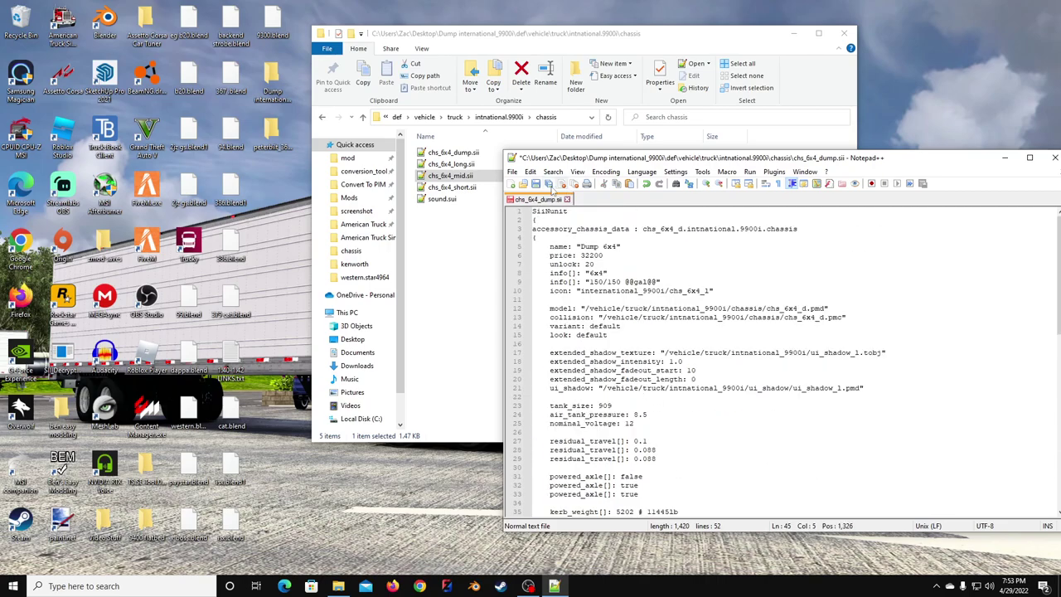
{"action": "left_click", "coordinate": [548, 184]}
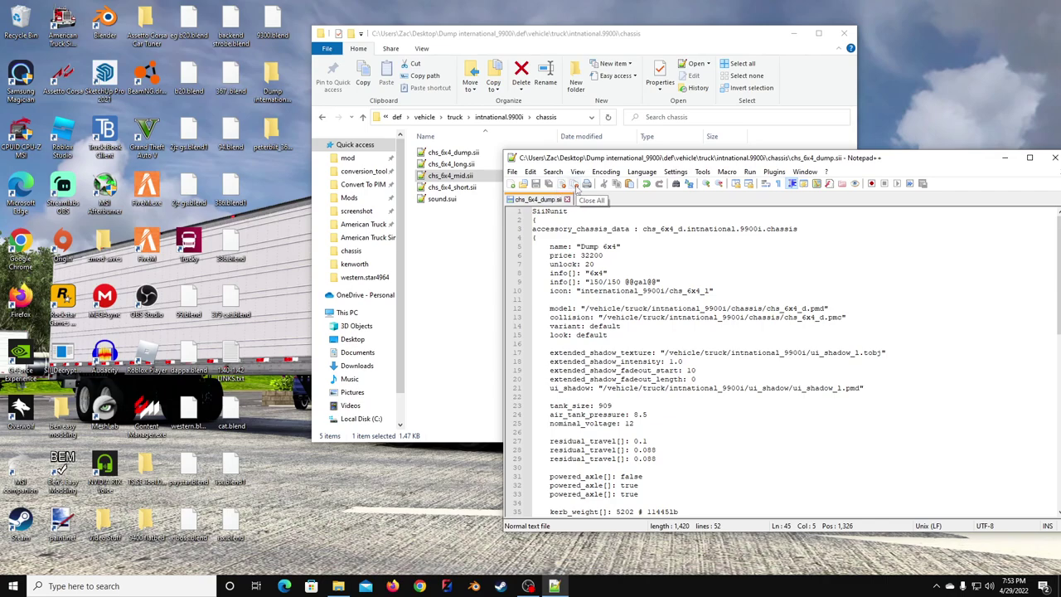
Step: Check the definition in chs_6x4_short.sii, close it and close Notepad++
{"action": "double_click", "coordinate": [451, 188]}
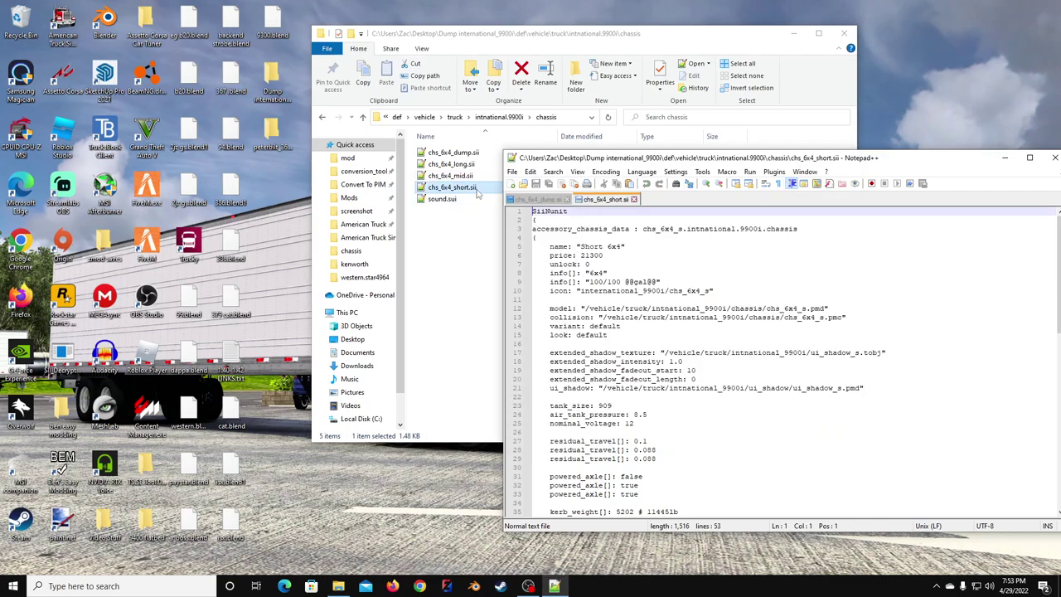
{"action": "left_click", "coordinate": [634, 199]}
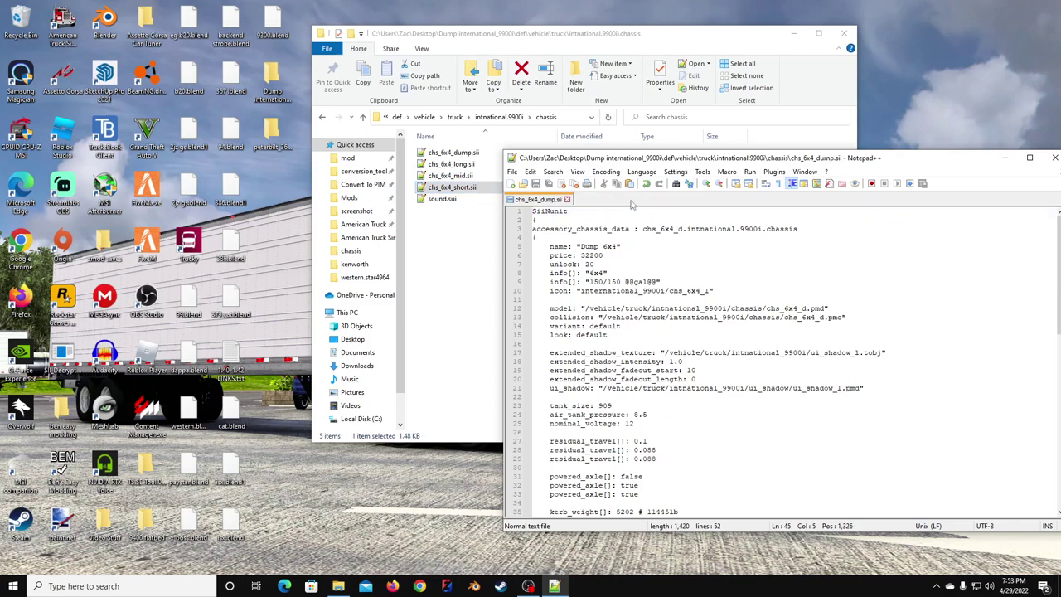
{"action": "left_click", "coordinate": [572, 184]}
{"action": "left_click_drag", "start_coordinate": [705, 158], "coordinate": [442, 151]}
{"action": "left_click", "coordinate": [793, 153]}
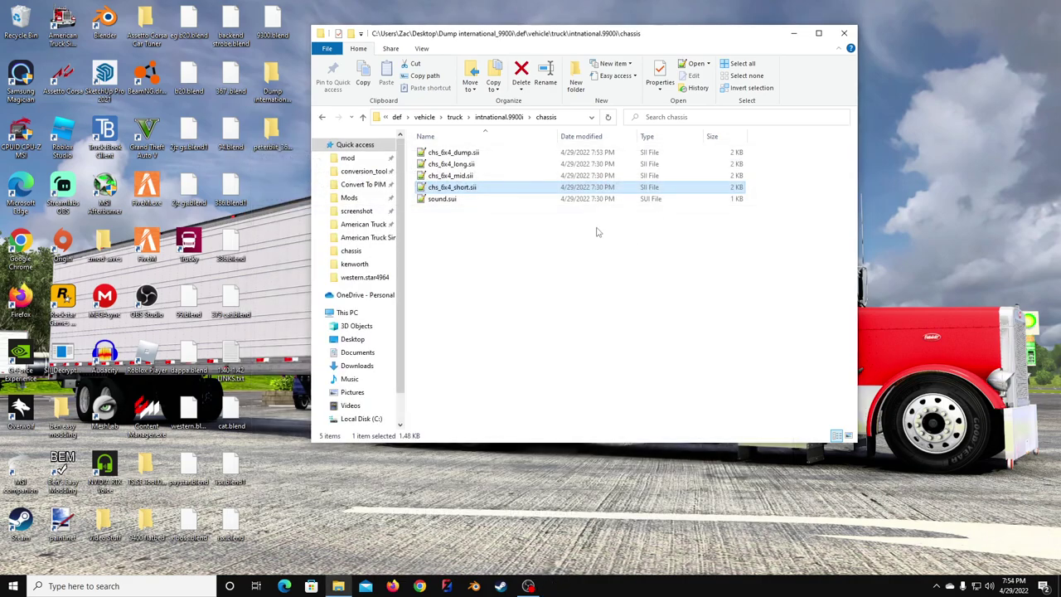
Step: Return to the Dump international_9900i root folder and switch to the American Truck Simulator game window
{"action": "left_click", "coordinate": [399, 117]}
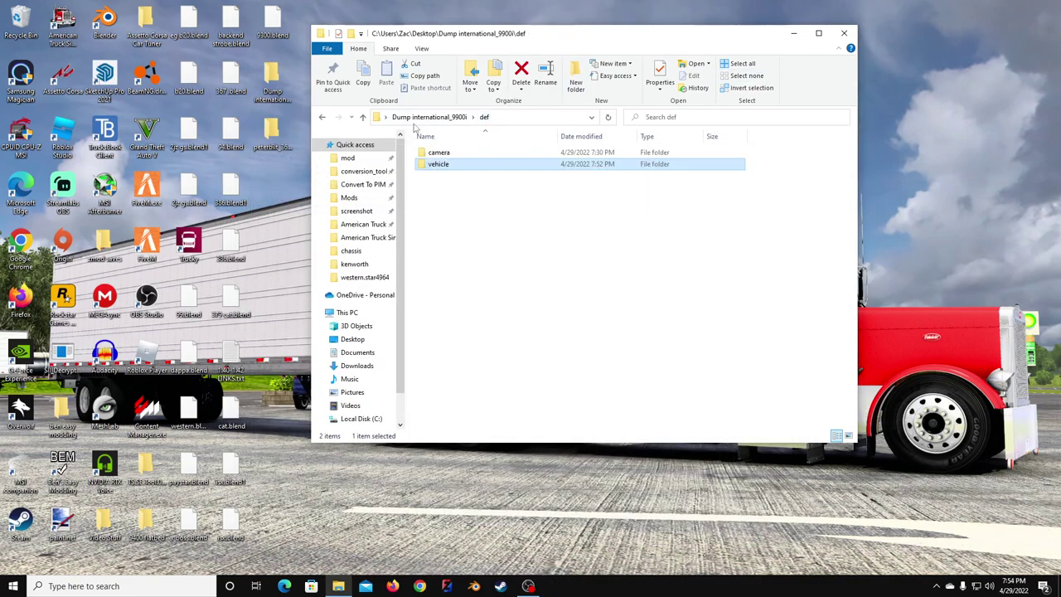
{"action": "left_click", "coordinate": [425, 118]}
{"action": "left_click", "coordinate": [530, 585]}
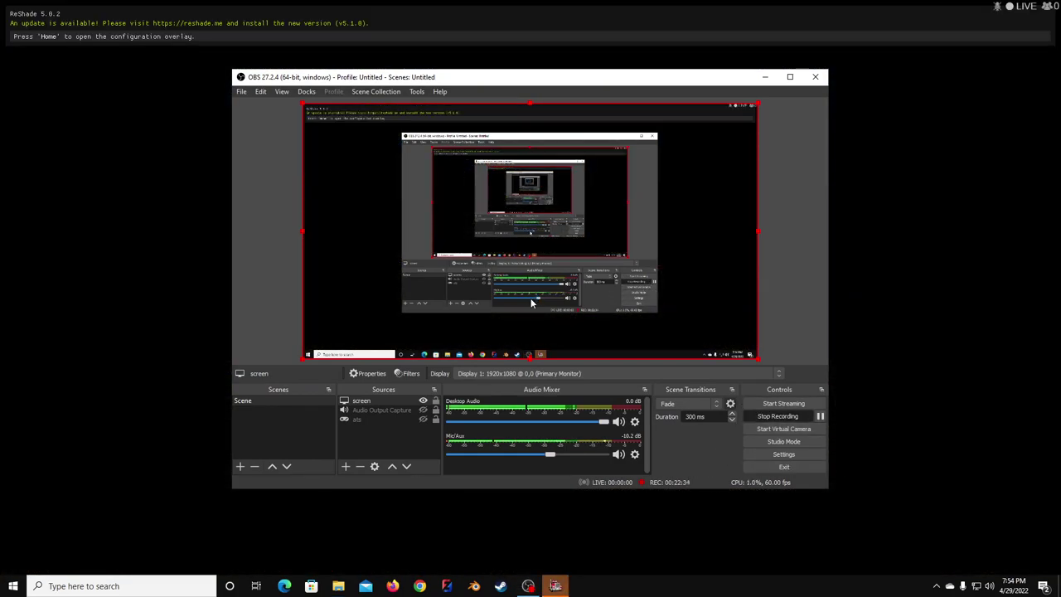
{"action": "key", "text": "alt+Tab"}
{"action": "key", "text": "alt+Tab"}
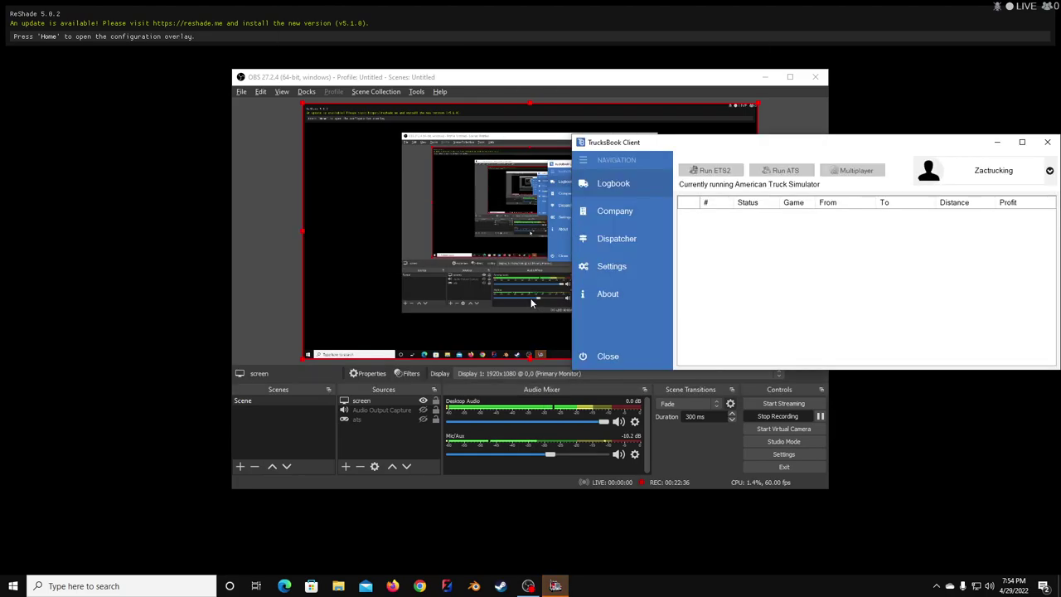
{"action": "key", "text": "alt+Tab"}
{"action": "key", "text": "alt+Tab"}
{"action": "key", "text": "alt+Tab"}
{"action": "key", "text": "alt+Tab"}
{"action": "key", "text": "alt+Tab"}
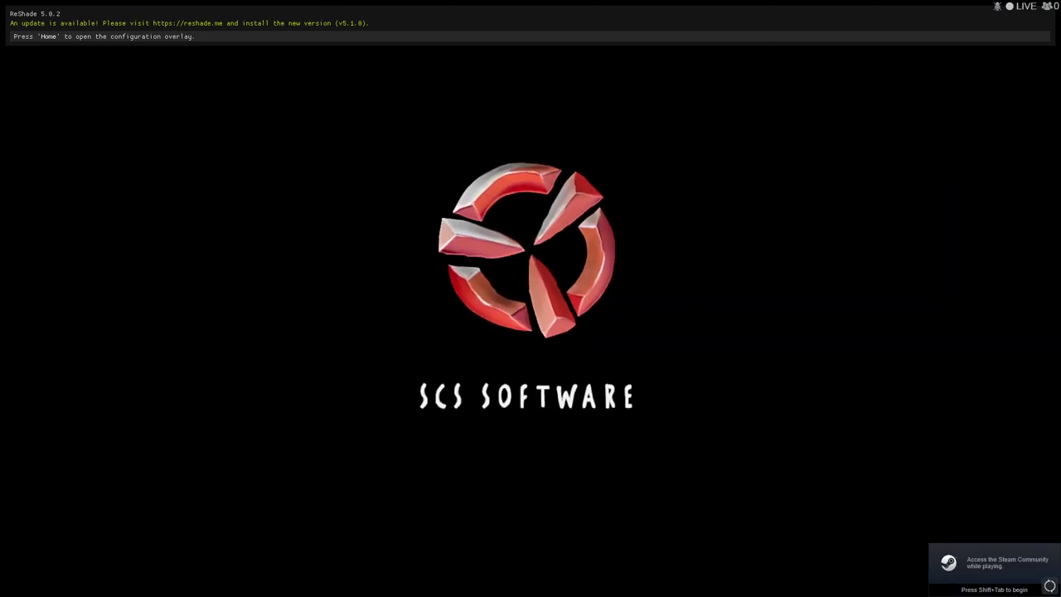